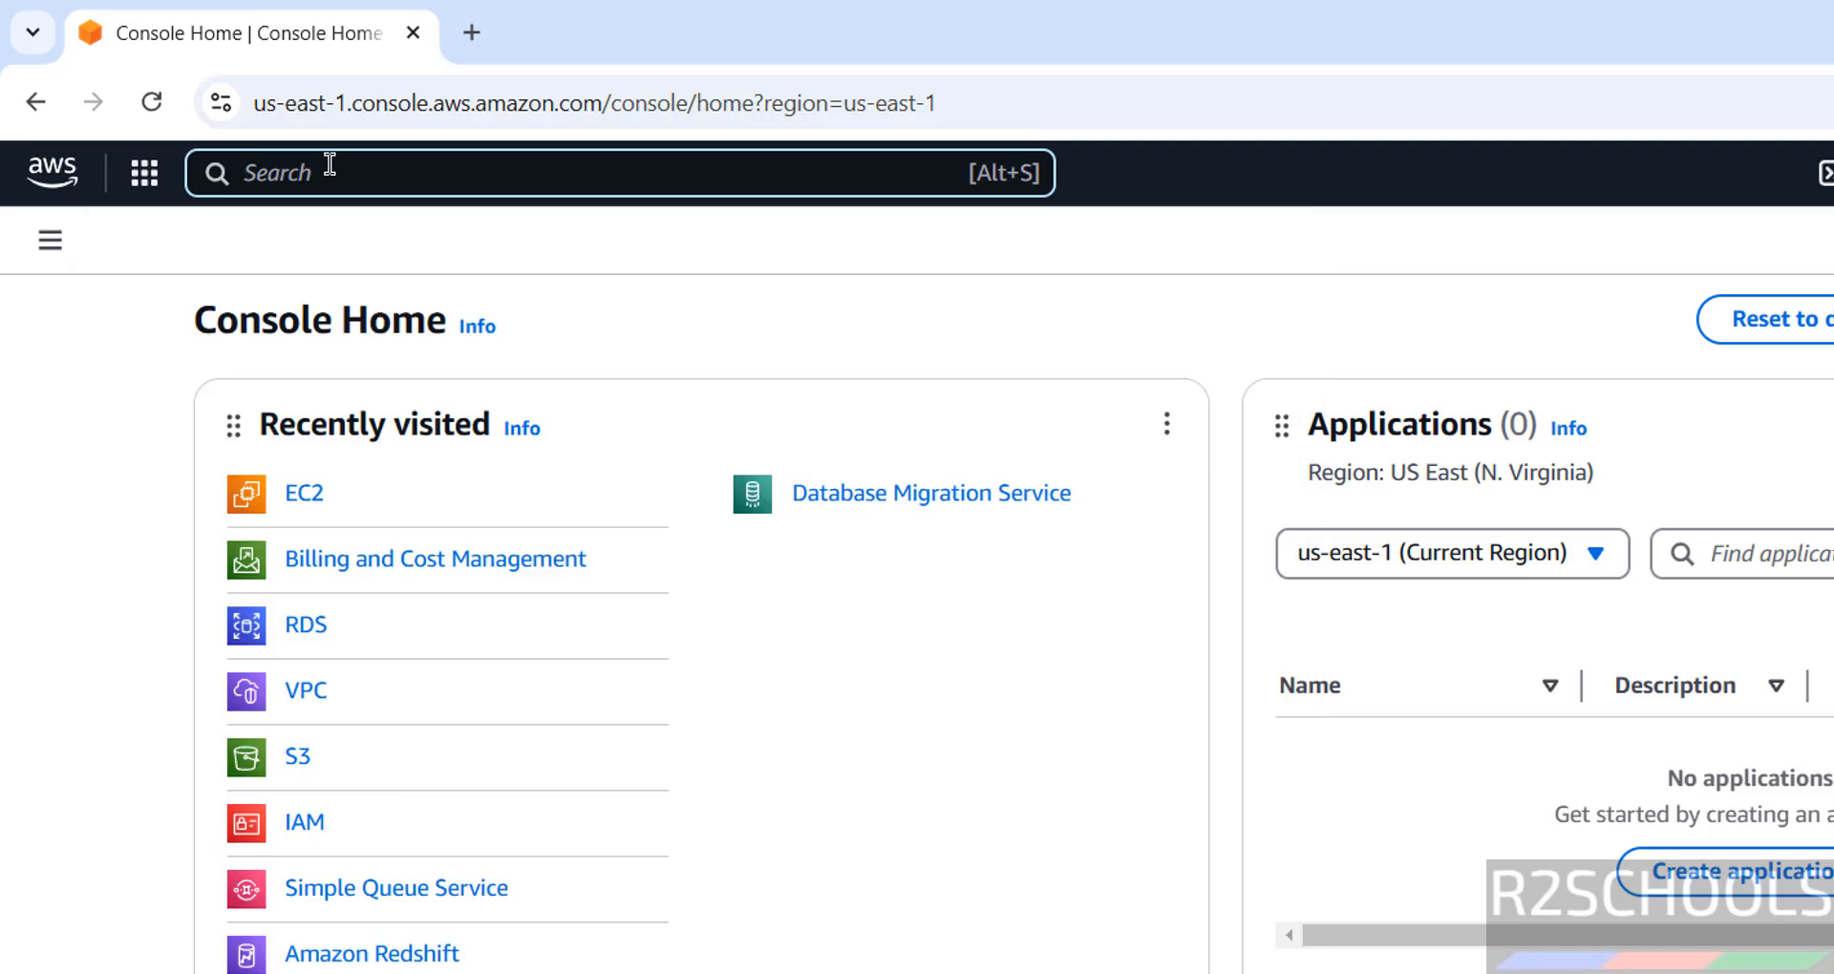
Go to the RDS service, view the empty DB instances list, and begin creating a database.
type("rds")
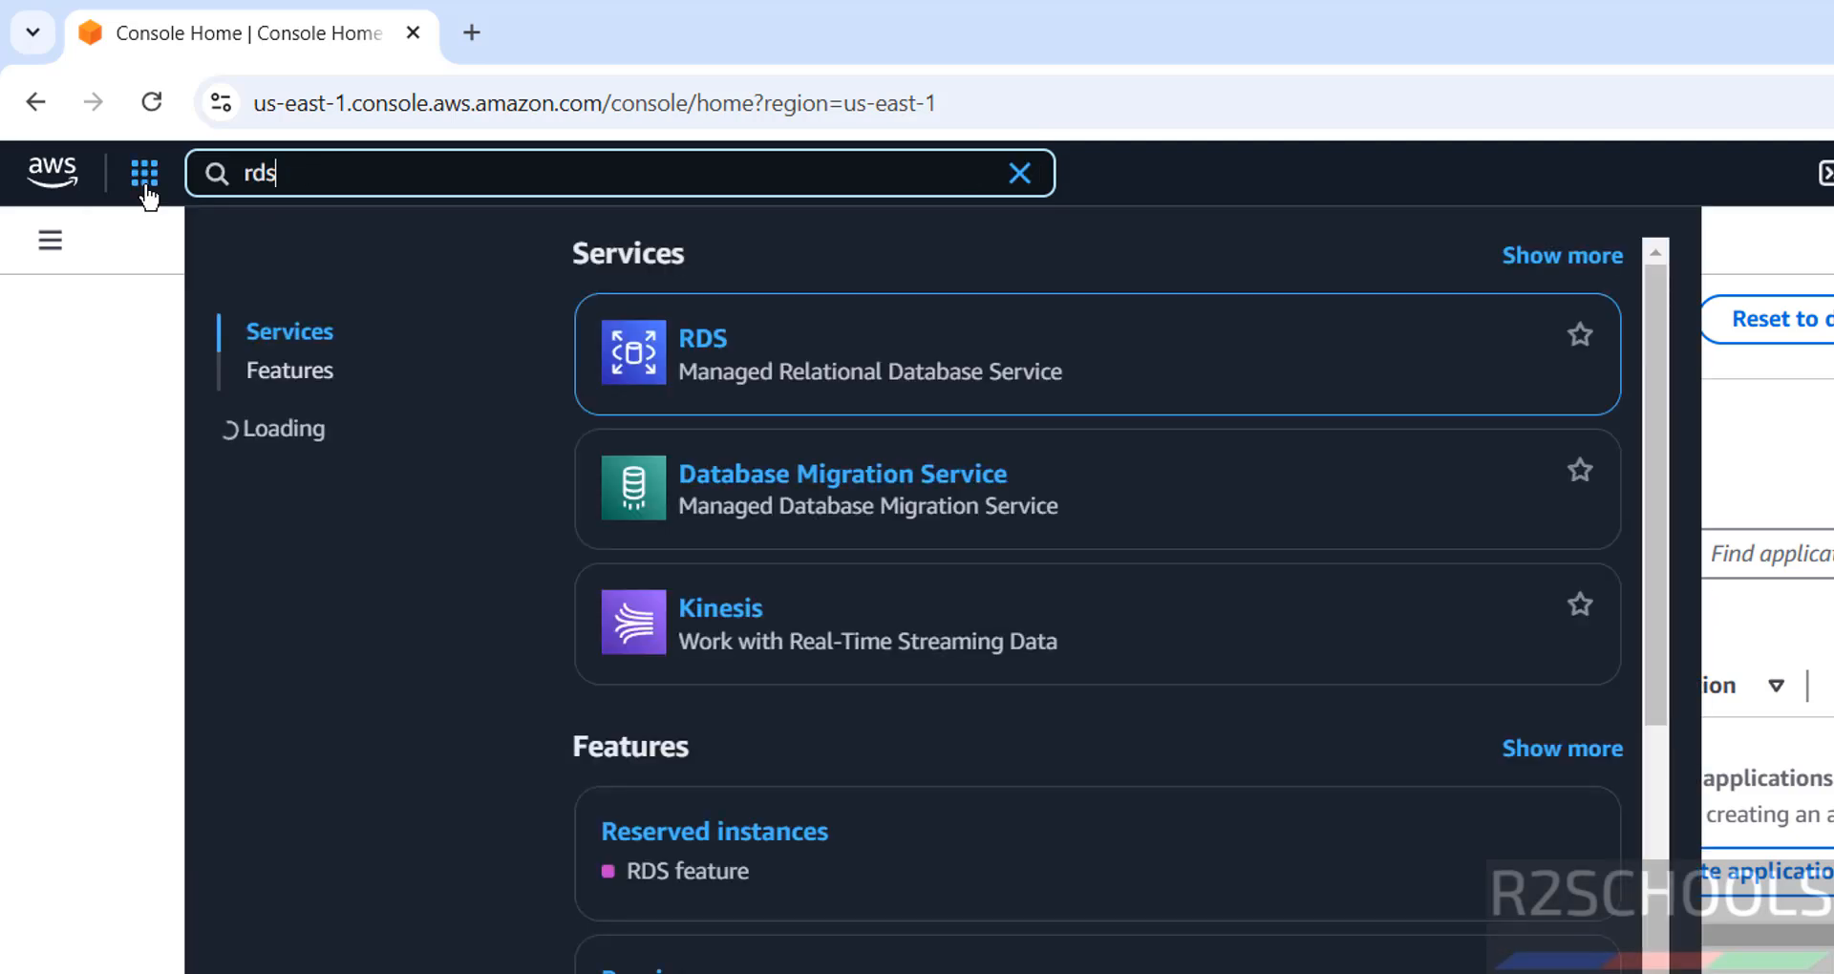
left_click(715, 344)
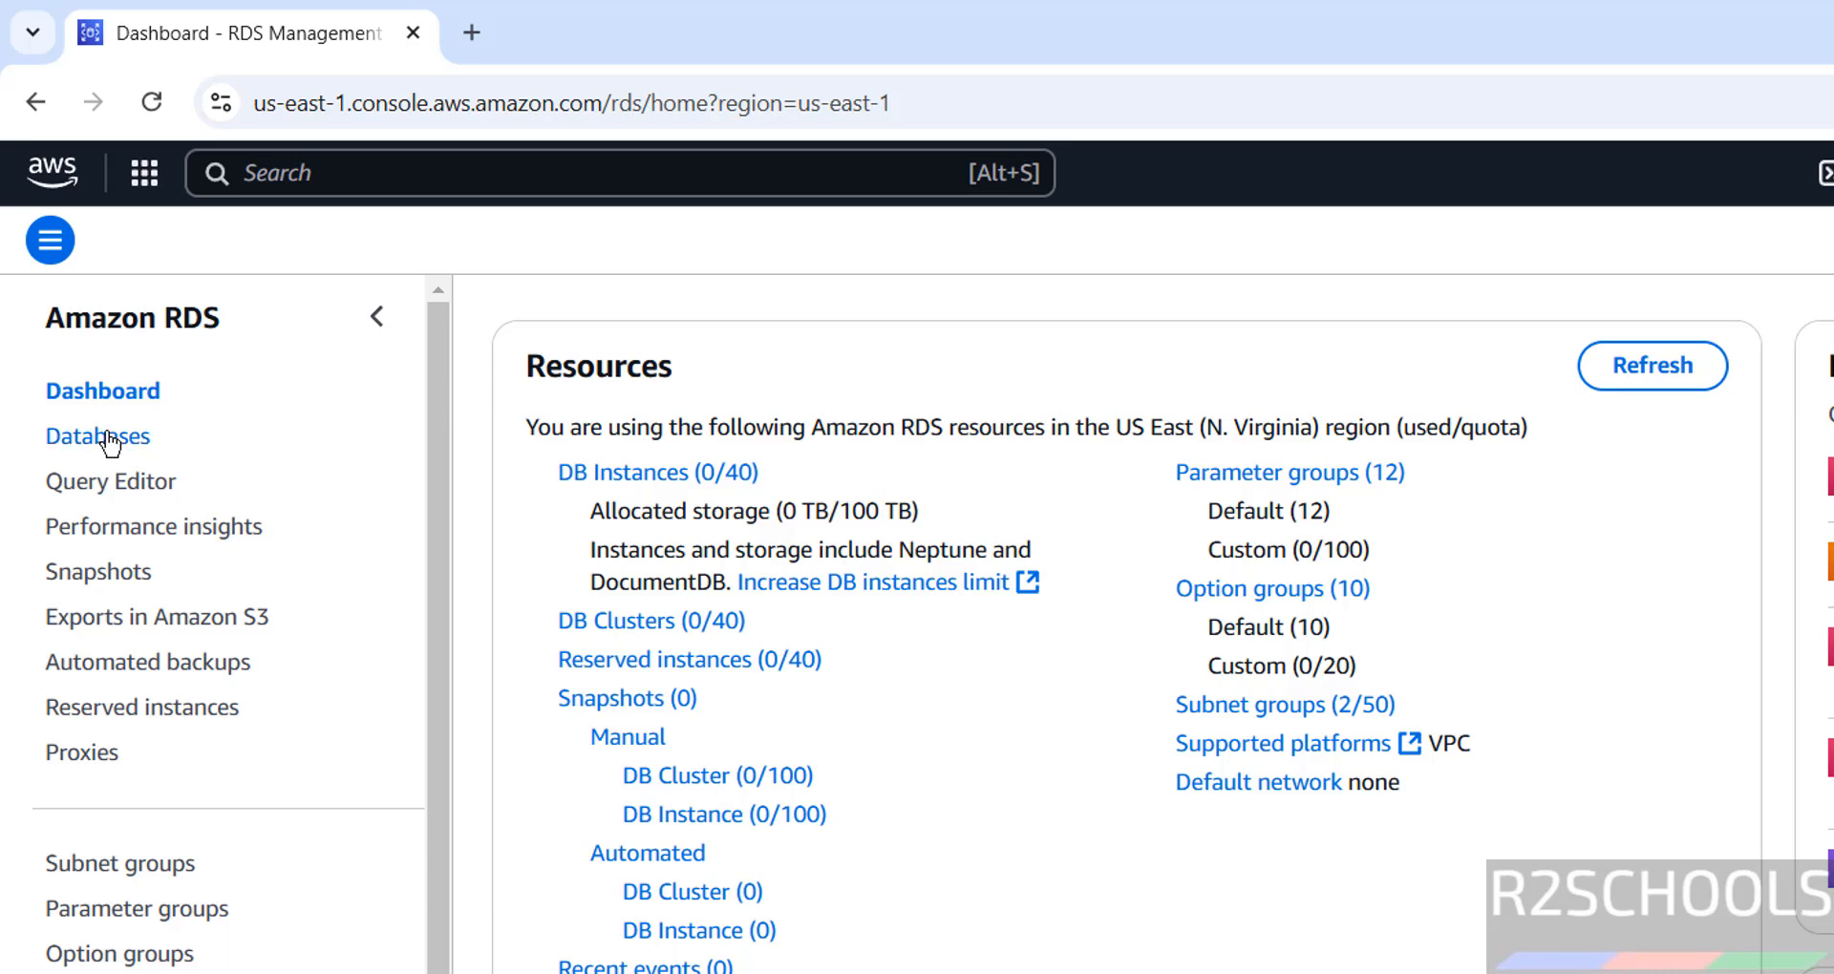
left_click(598, 475)
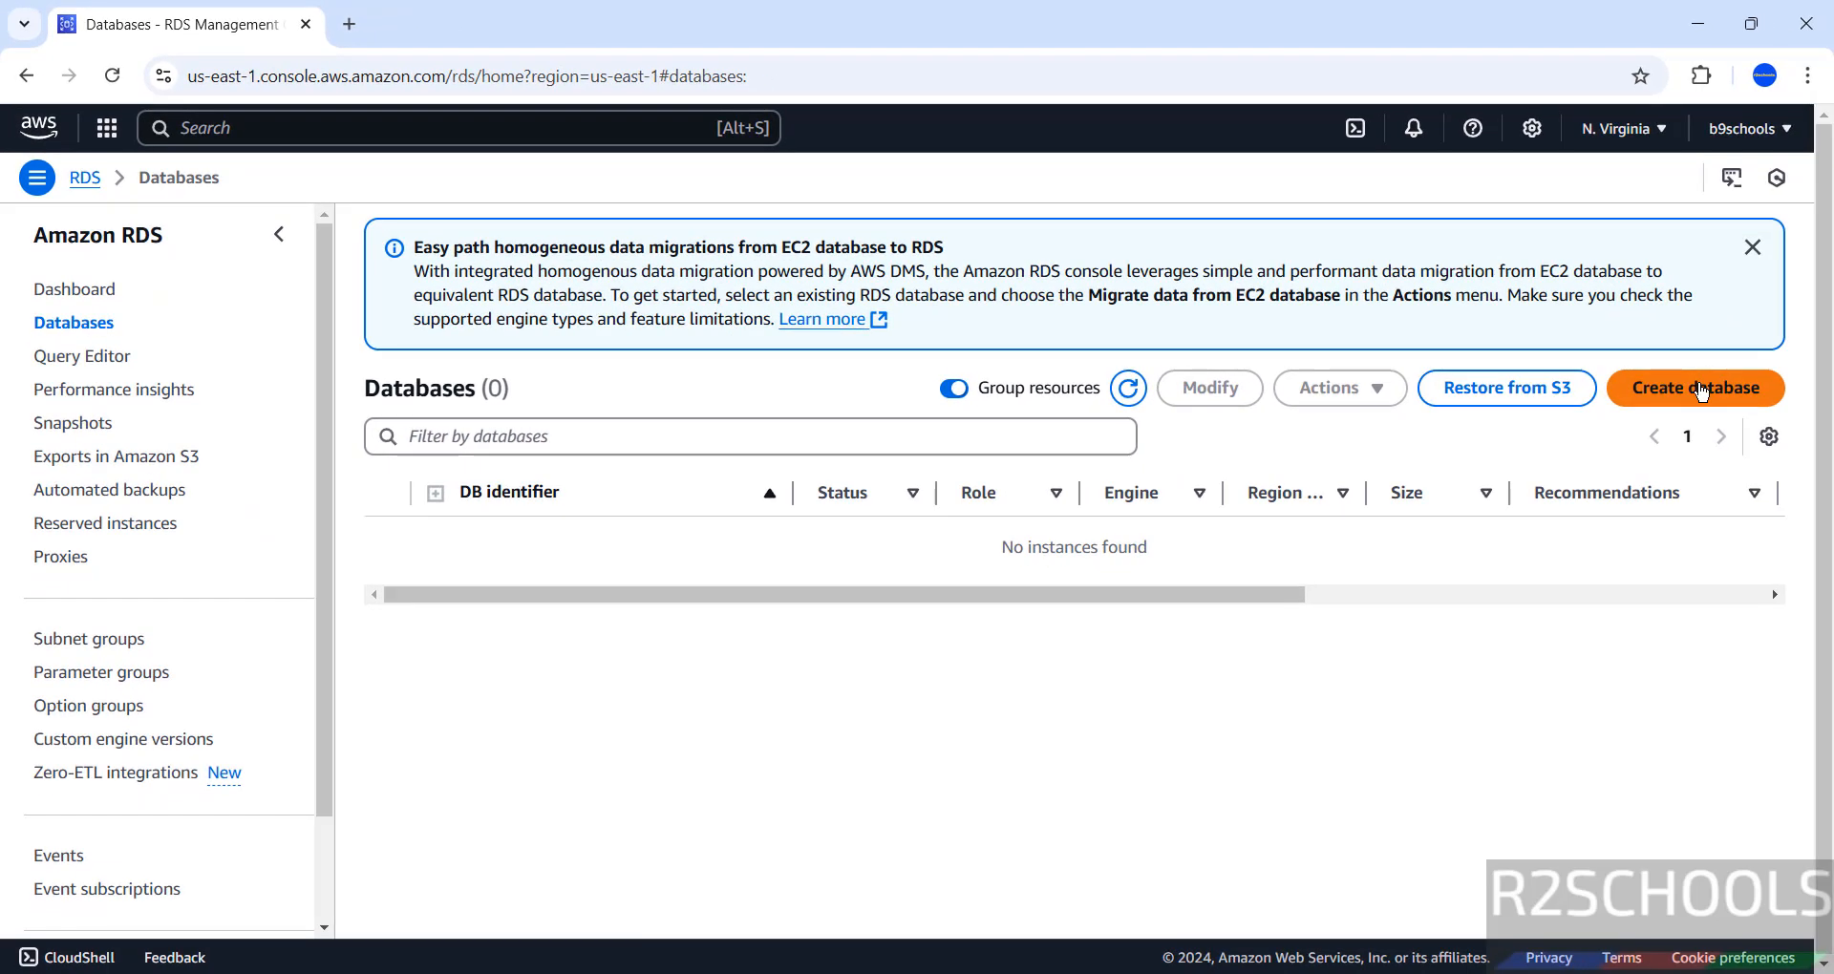
left_click(1698, 388)
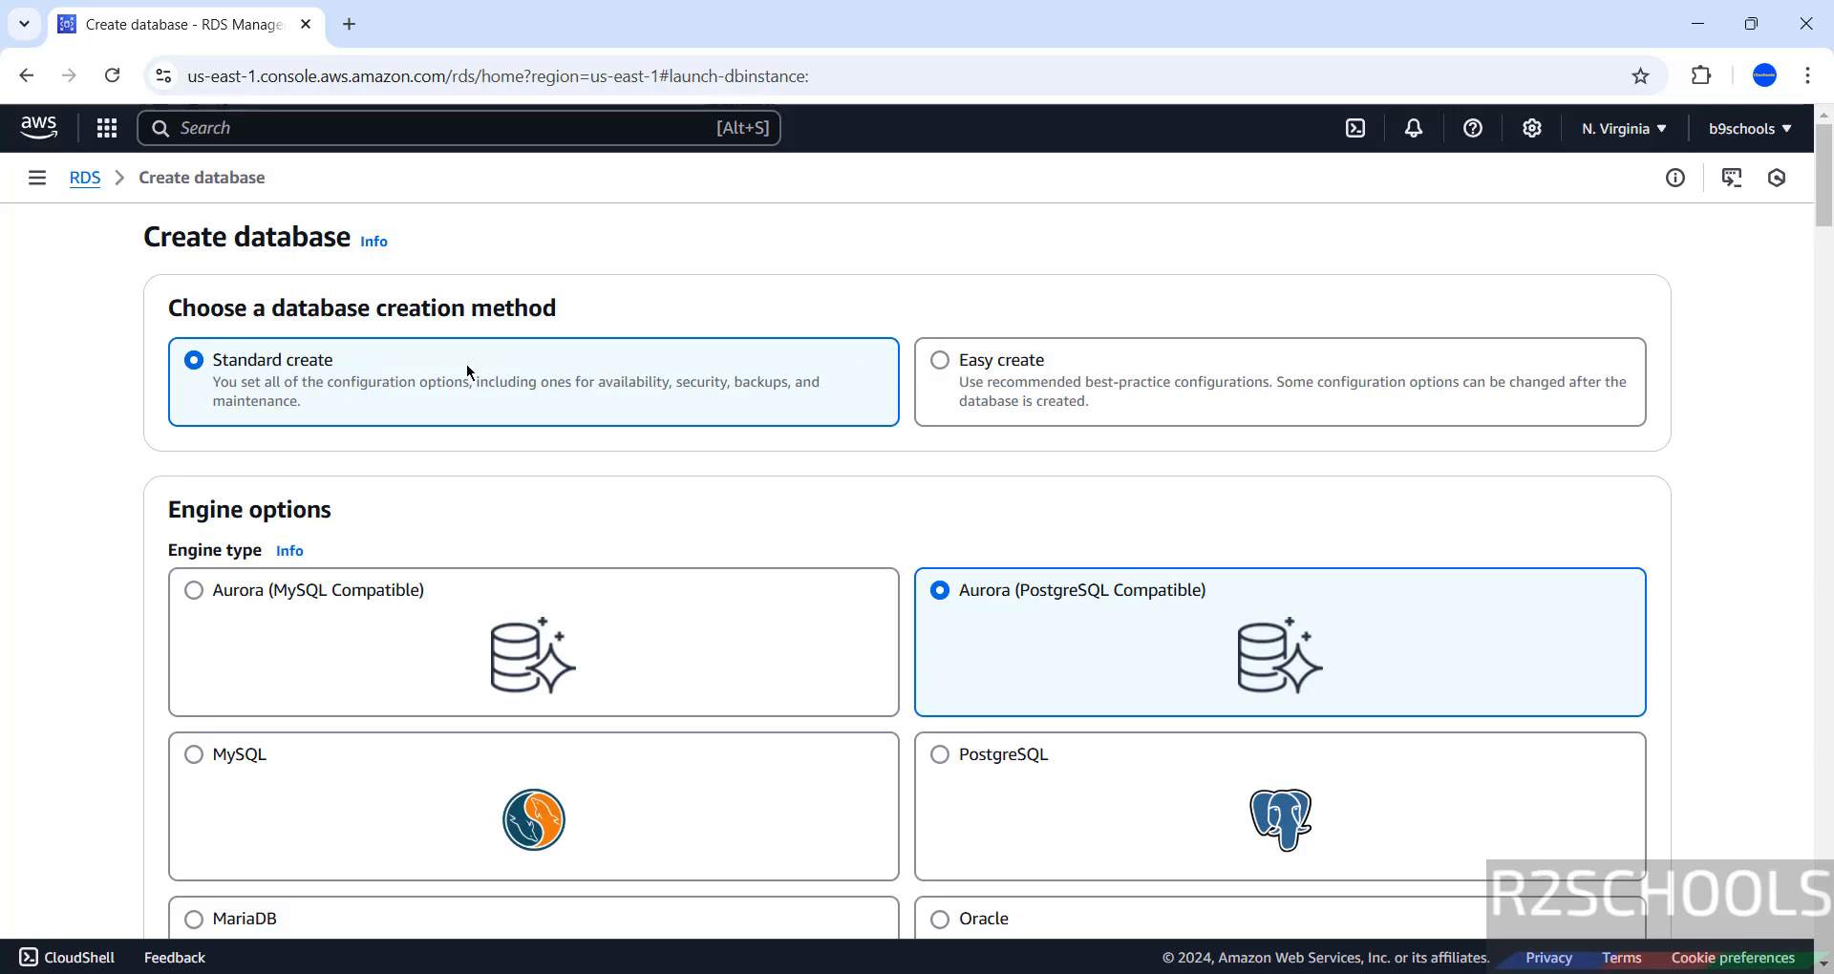
Select PostgreSQL as the engine with version 17.2-R1 and the Free tier template.
scroll(712, 444, "down", 2)
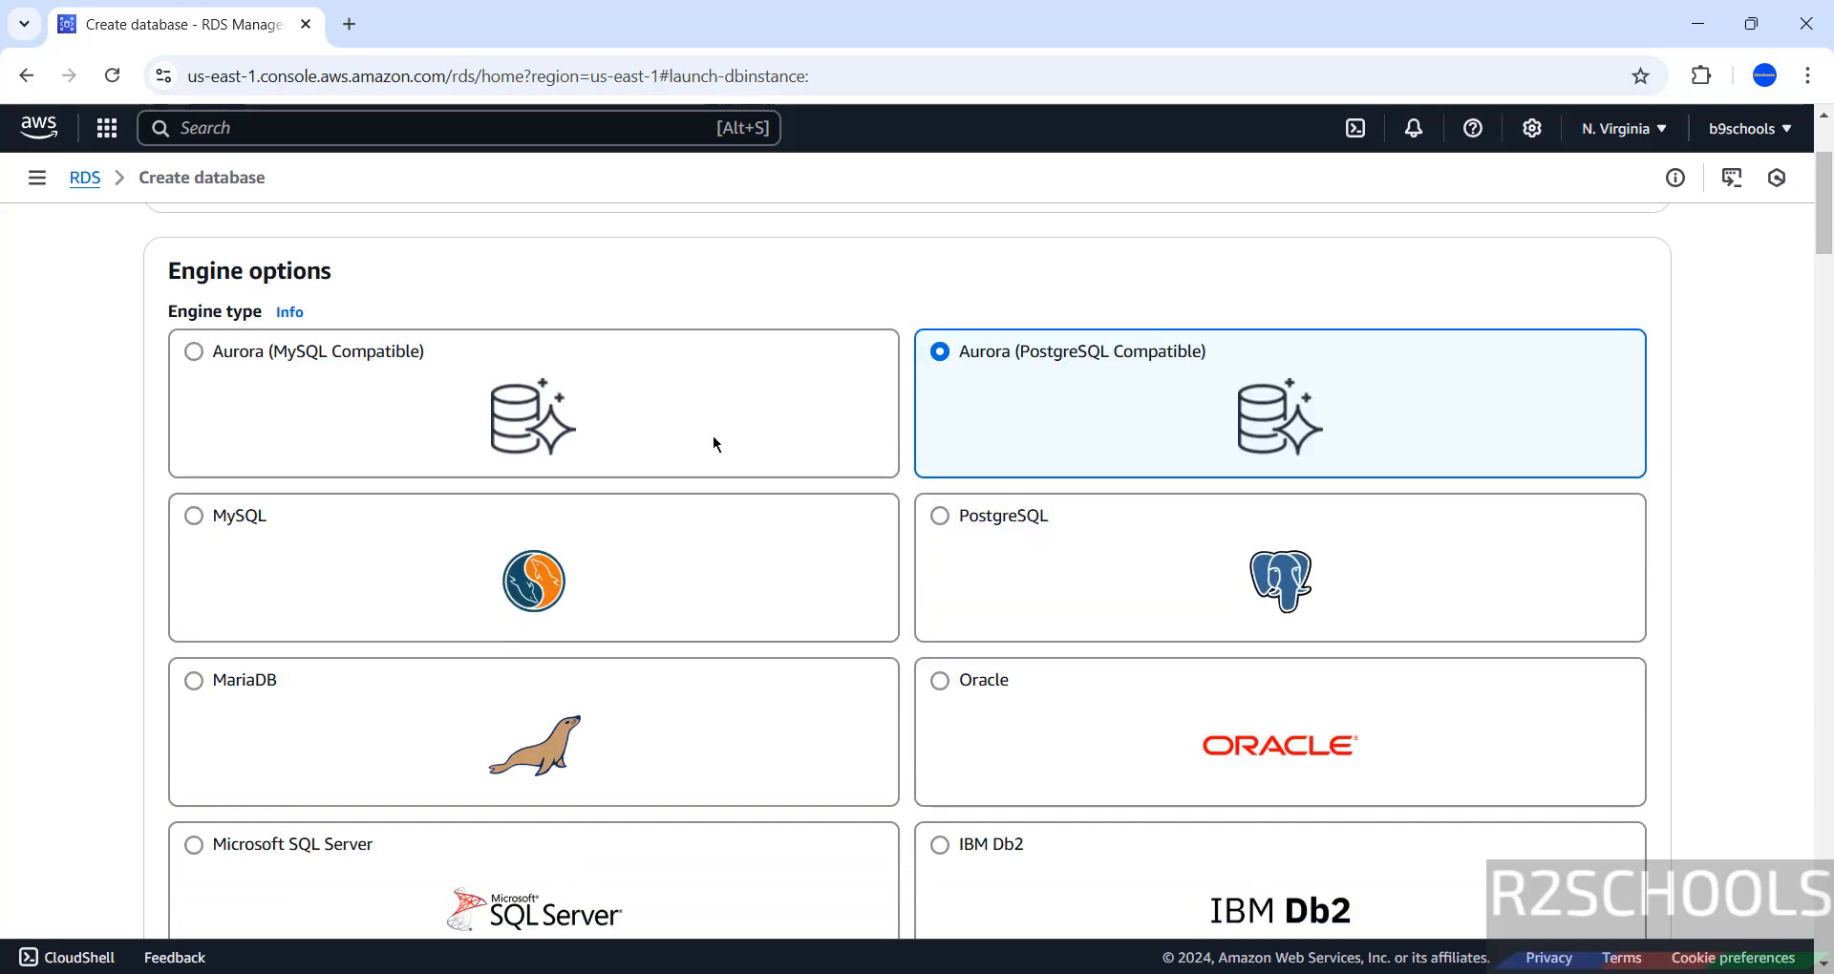
left_click(934, 517)
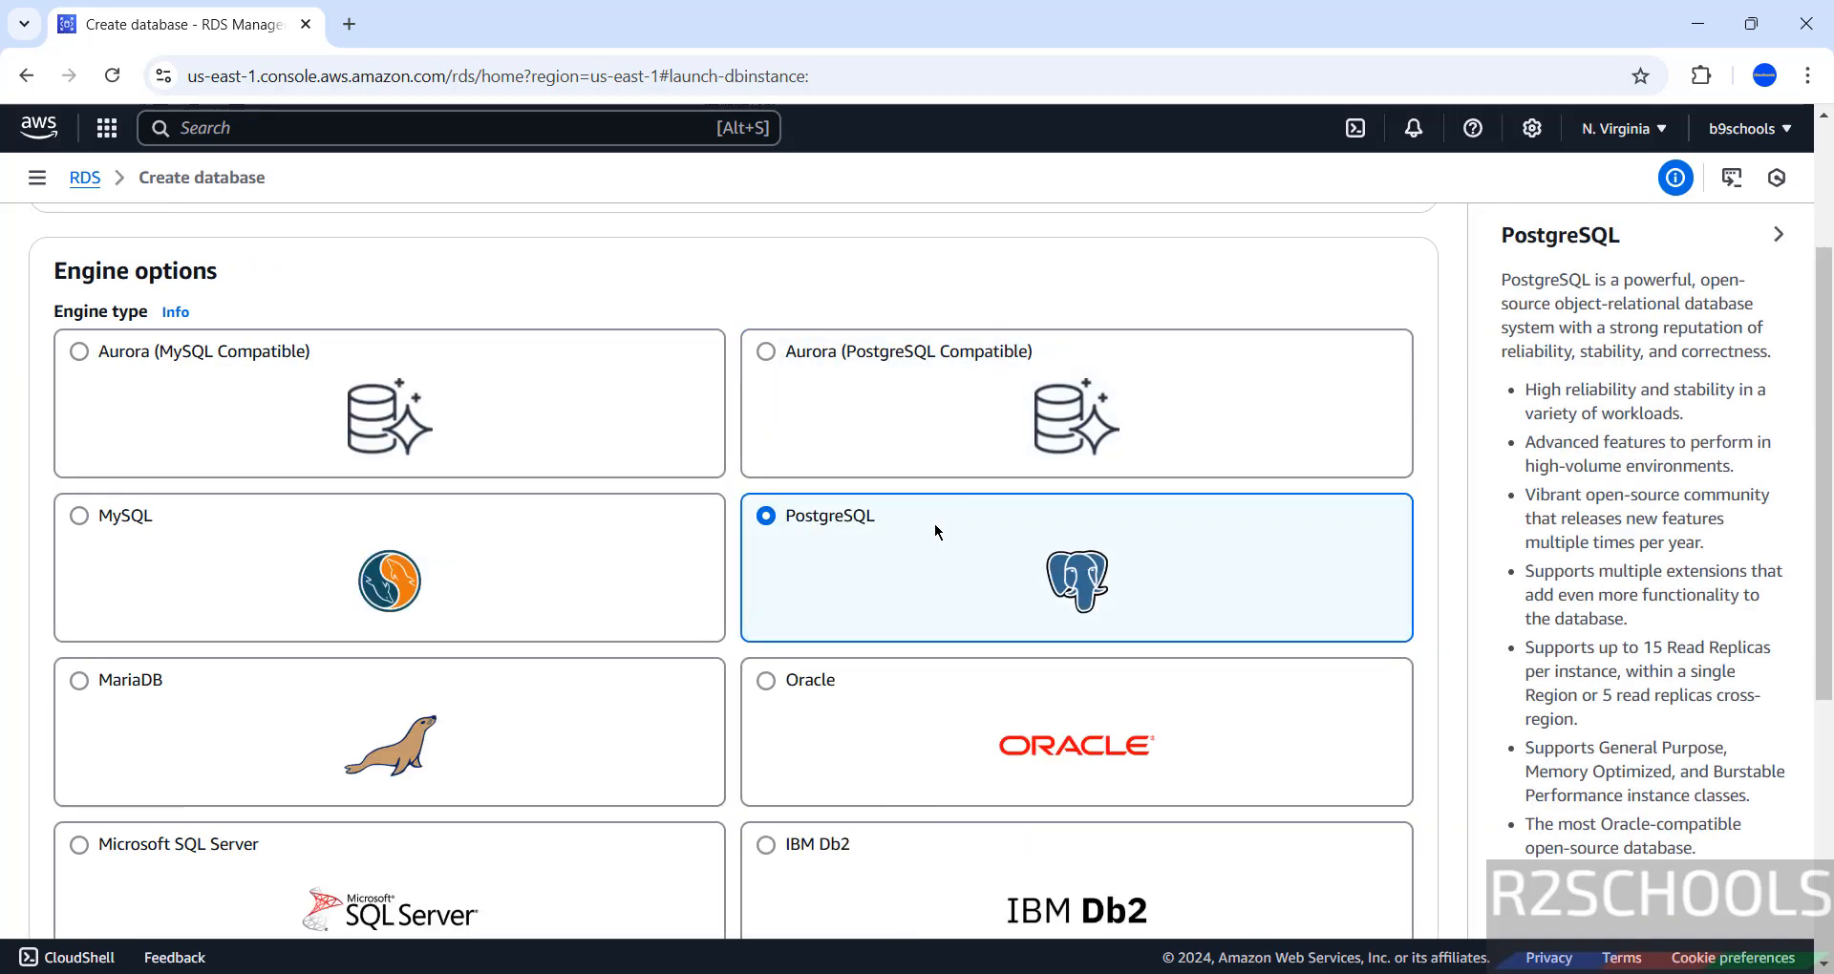
scroll(932, 523, "down", 4)
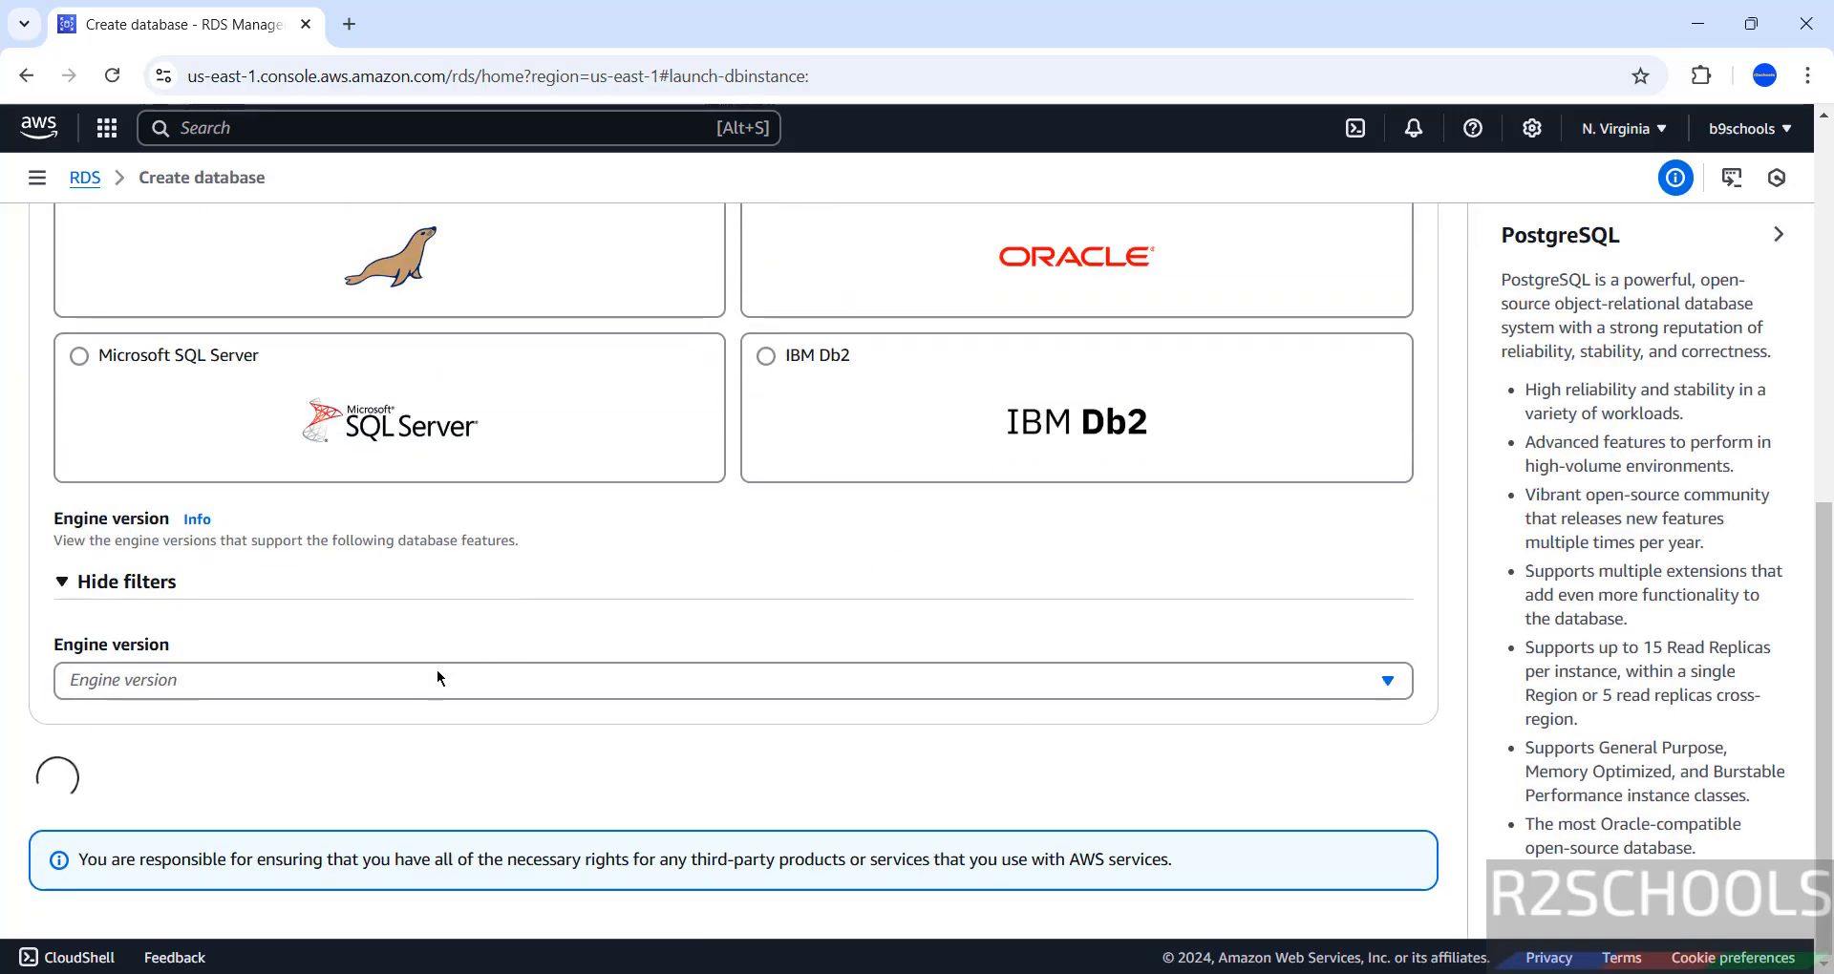
left_click(371, 745)
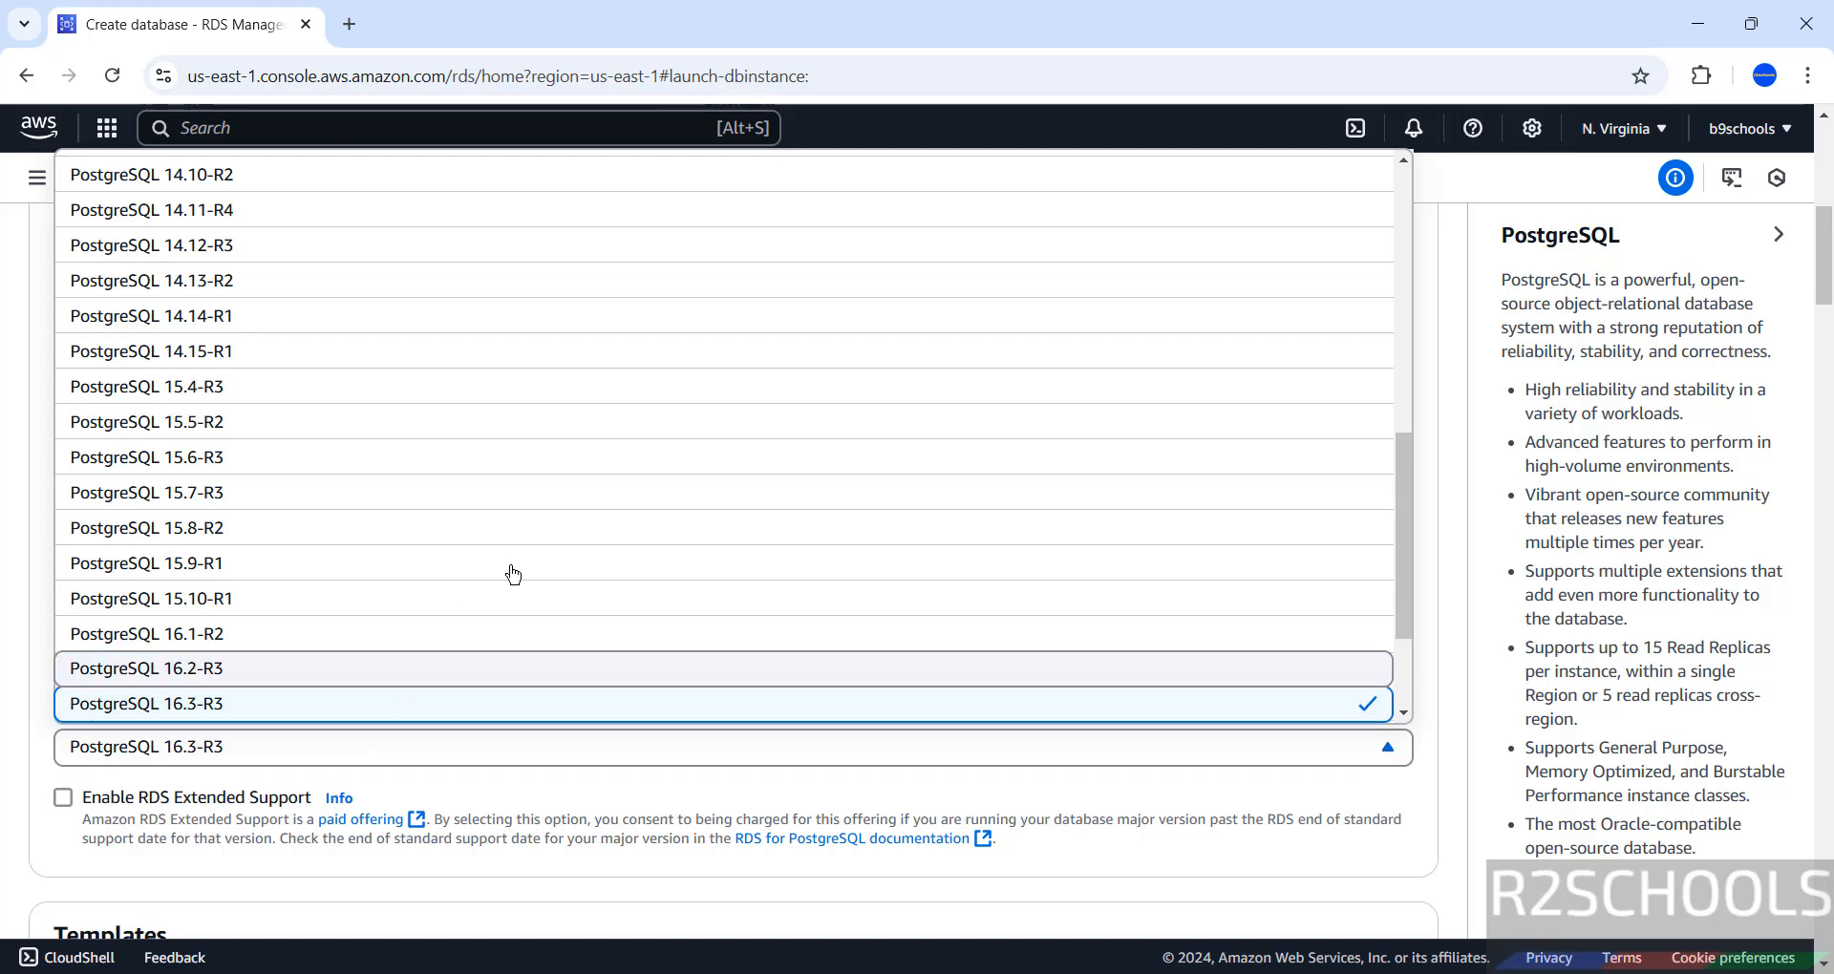
scroll(513, 573, "down", 2)
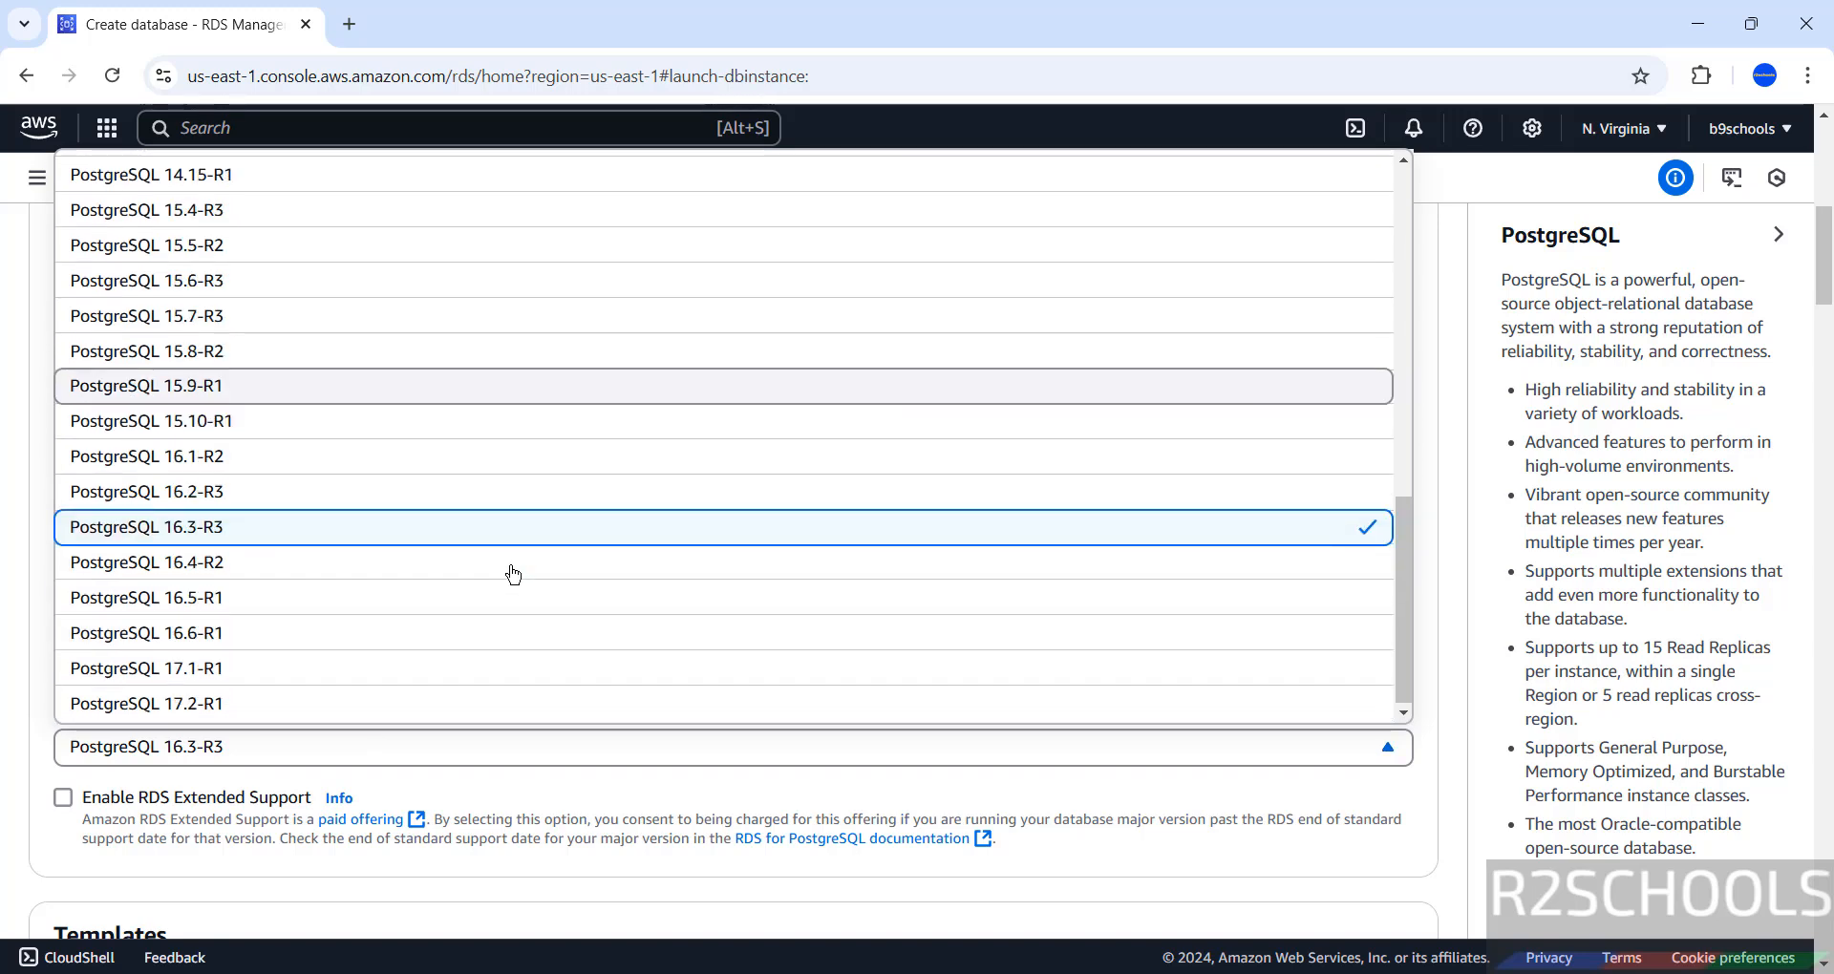
left_click(243, 704)
scroll(433, 644, "down", 3)
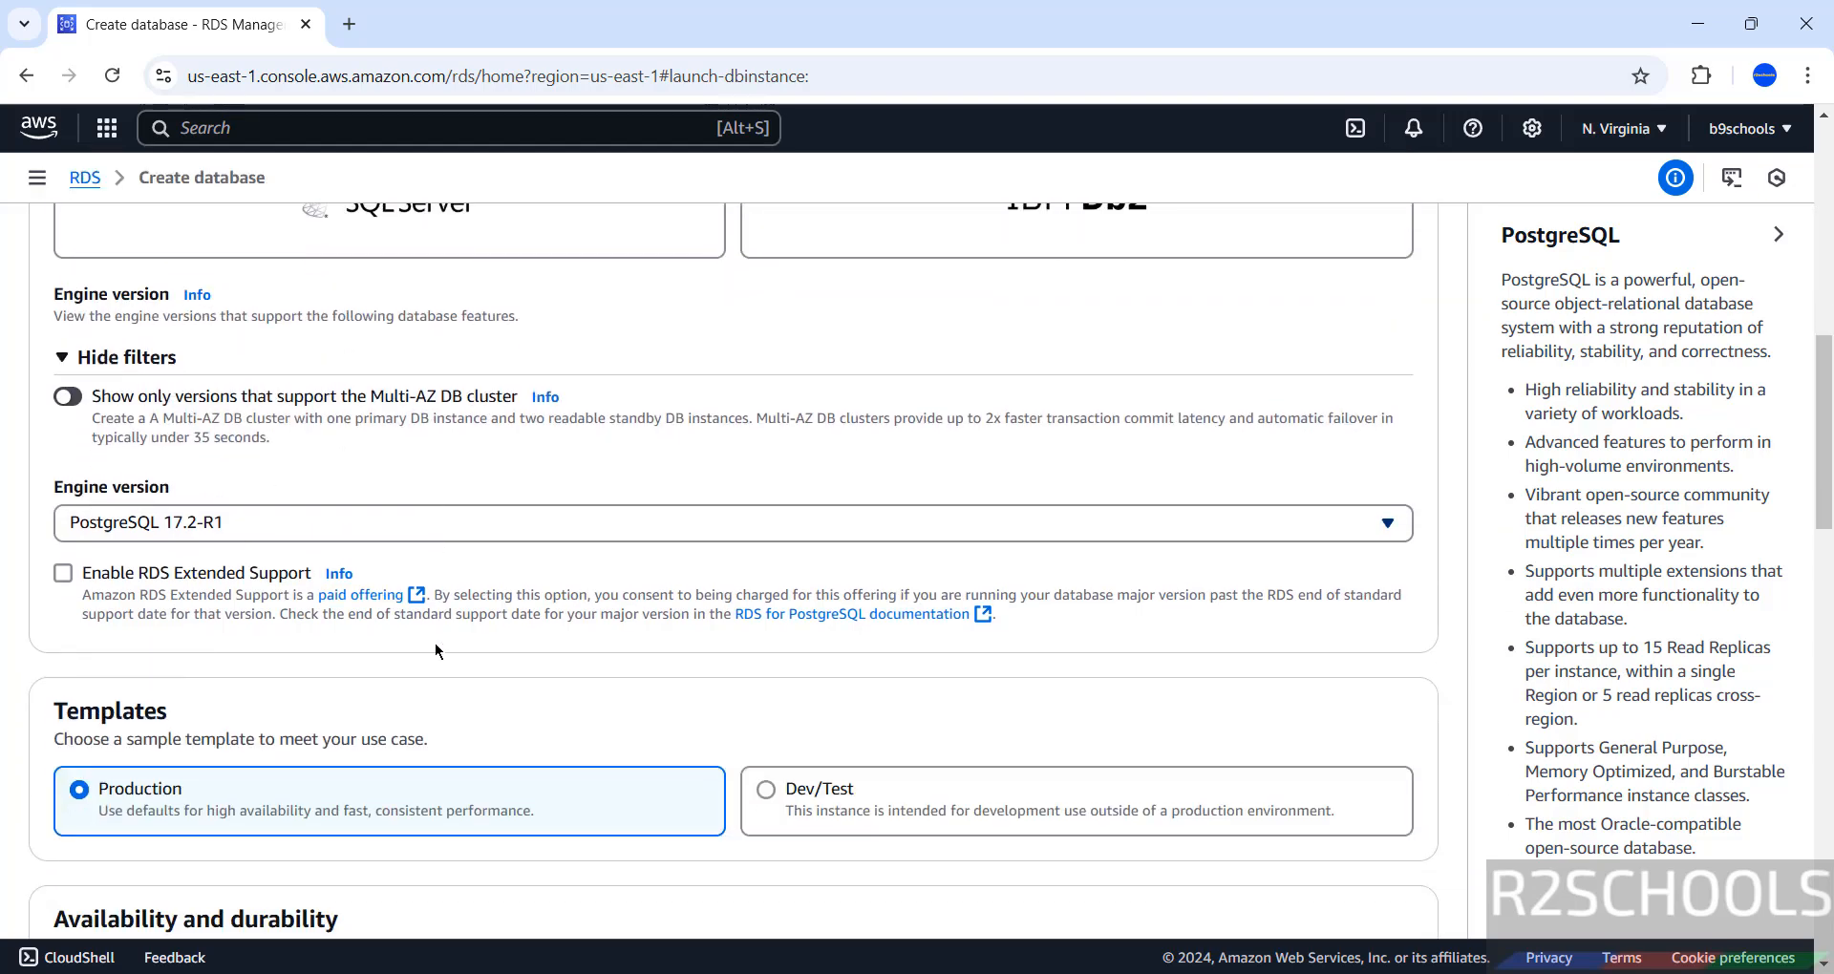
scroll(112, 653, "down", 1)
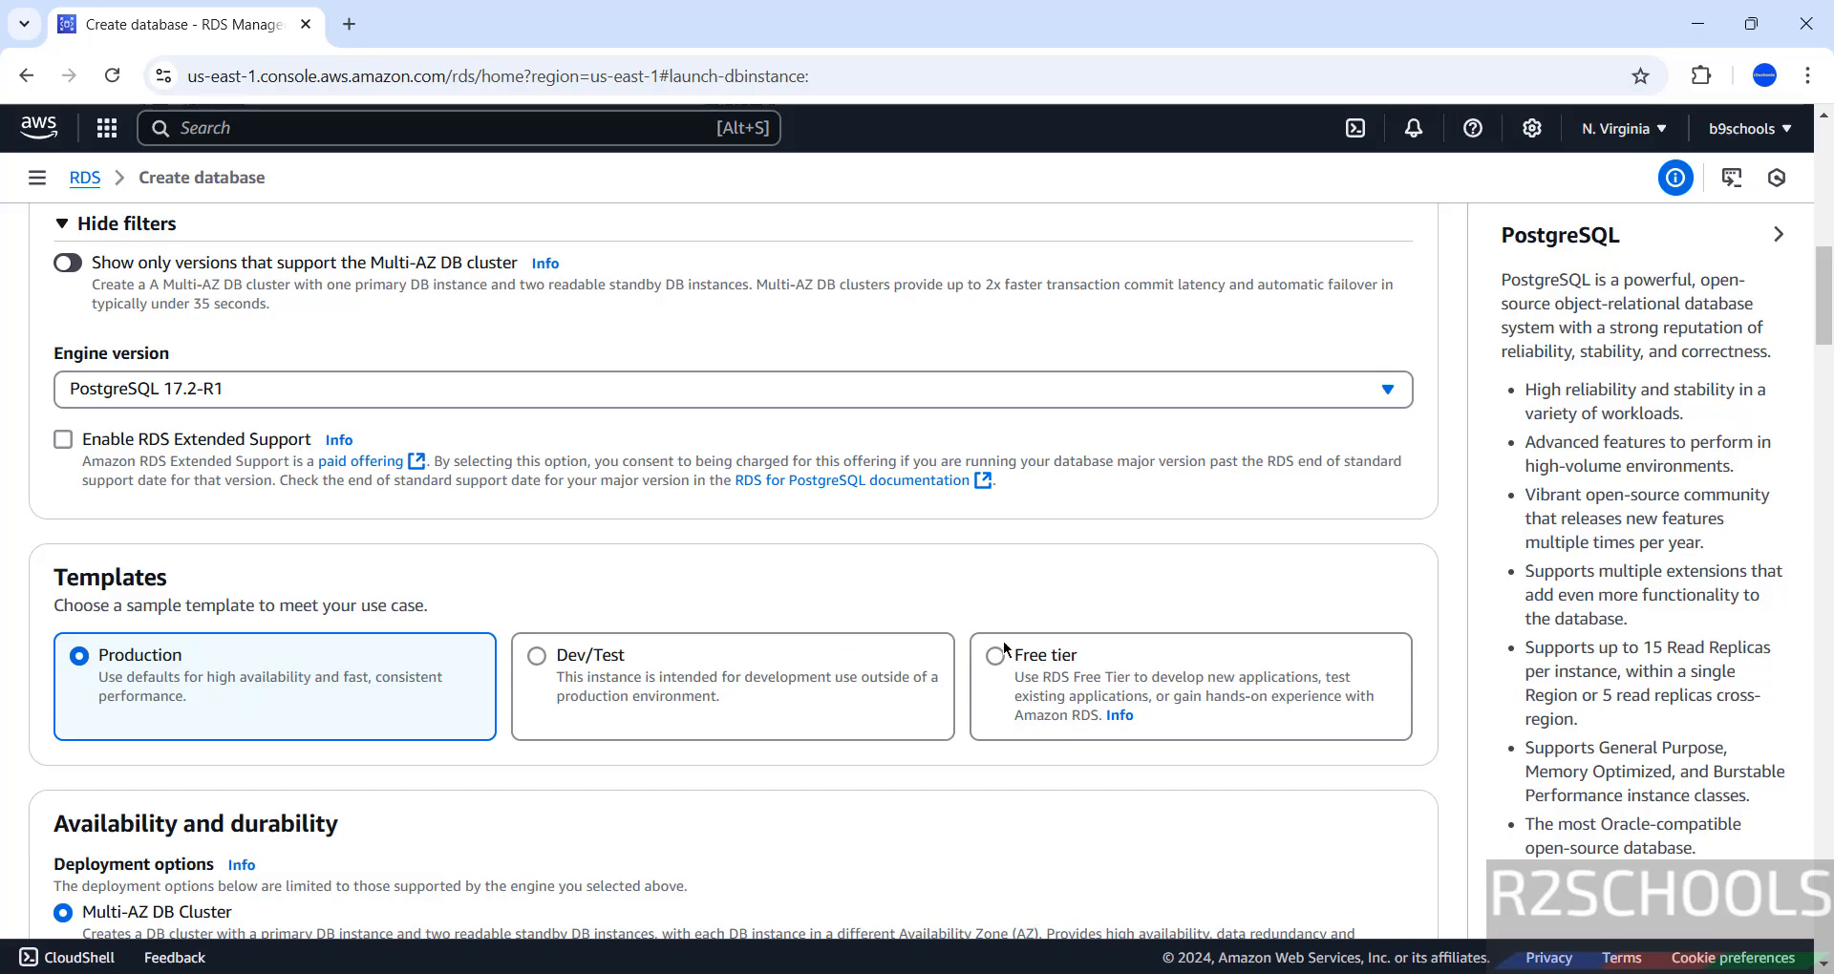
left_click(996, 656)
Set the DB instance identifier to rdspg172, keeping master username postgres.
scroll(964, 573, "down", 2)
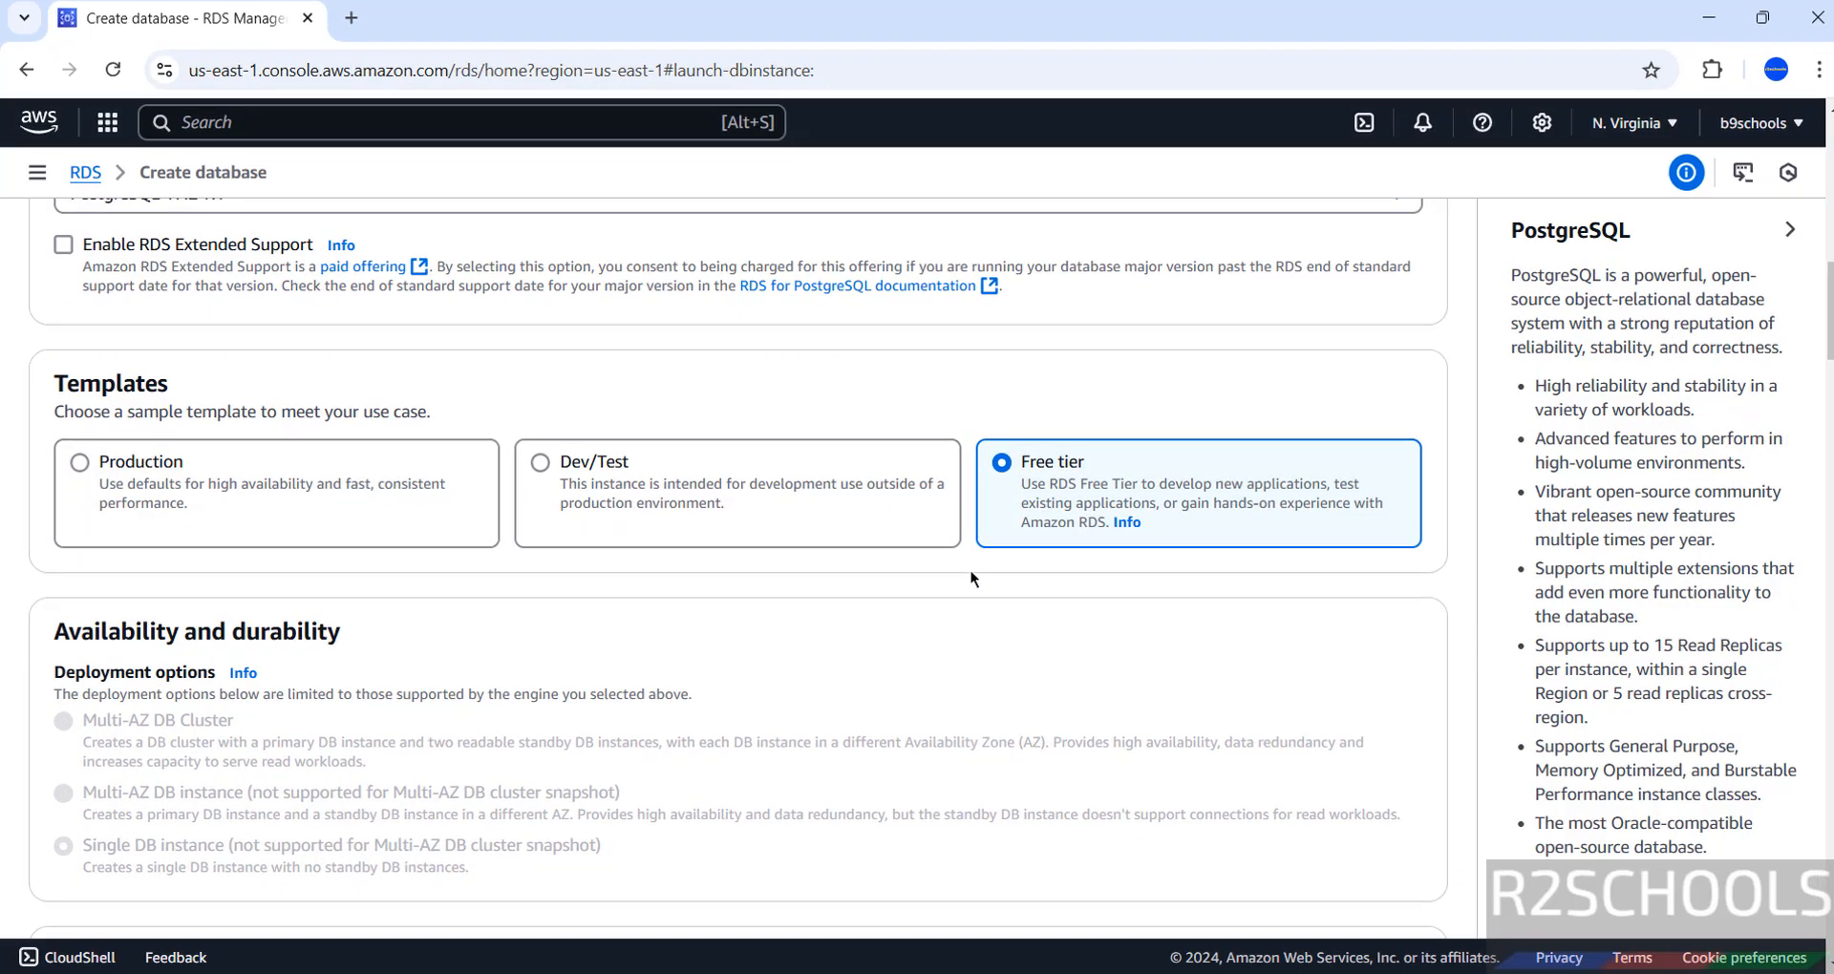
scroll(972, 578, "down", 5)
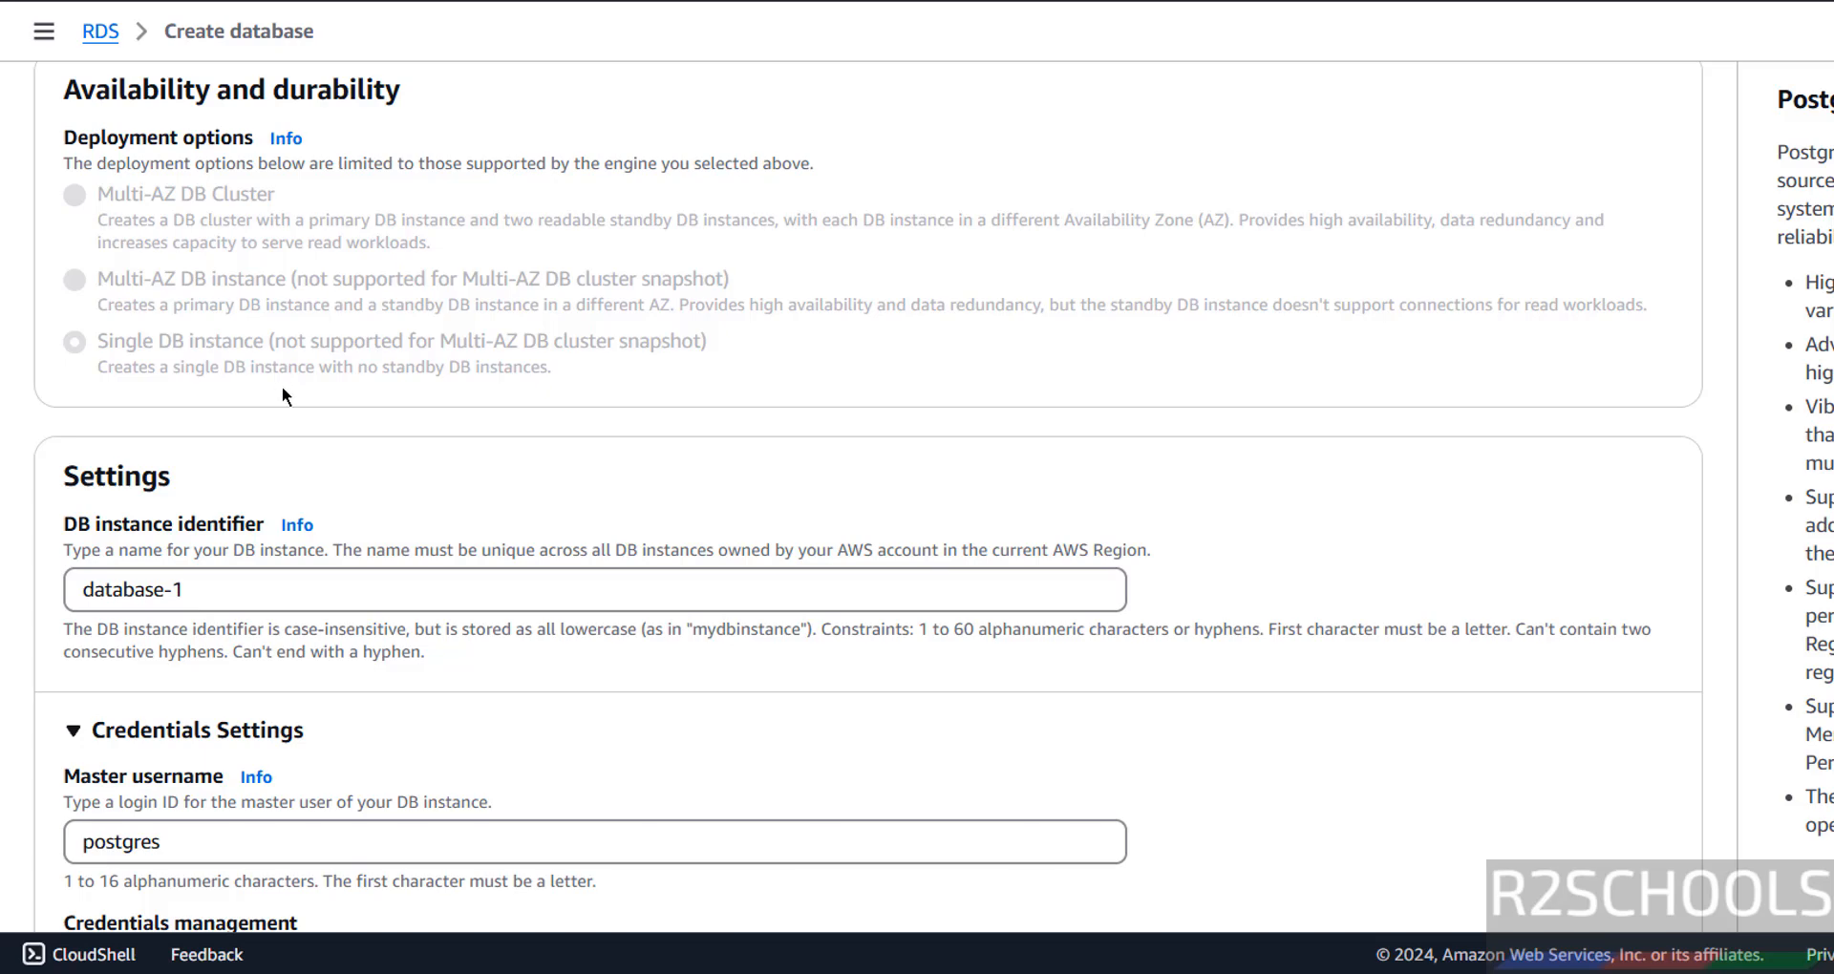
scroll(283, 386, "down", 3)
left_click_drag(233, 312, 42, 308)
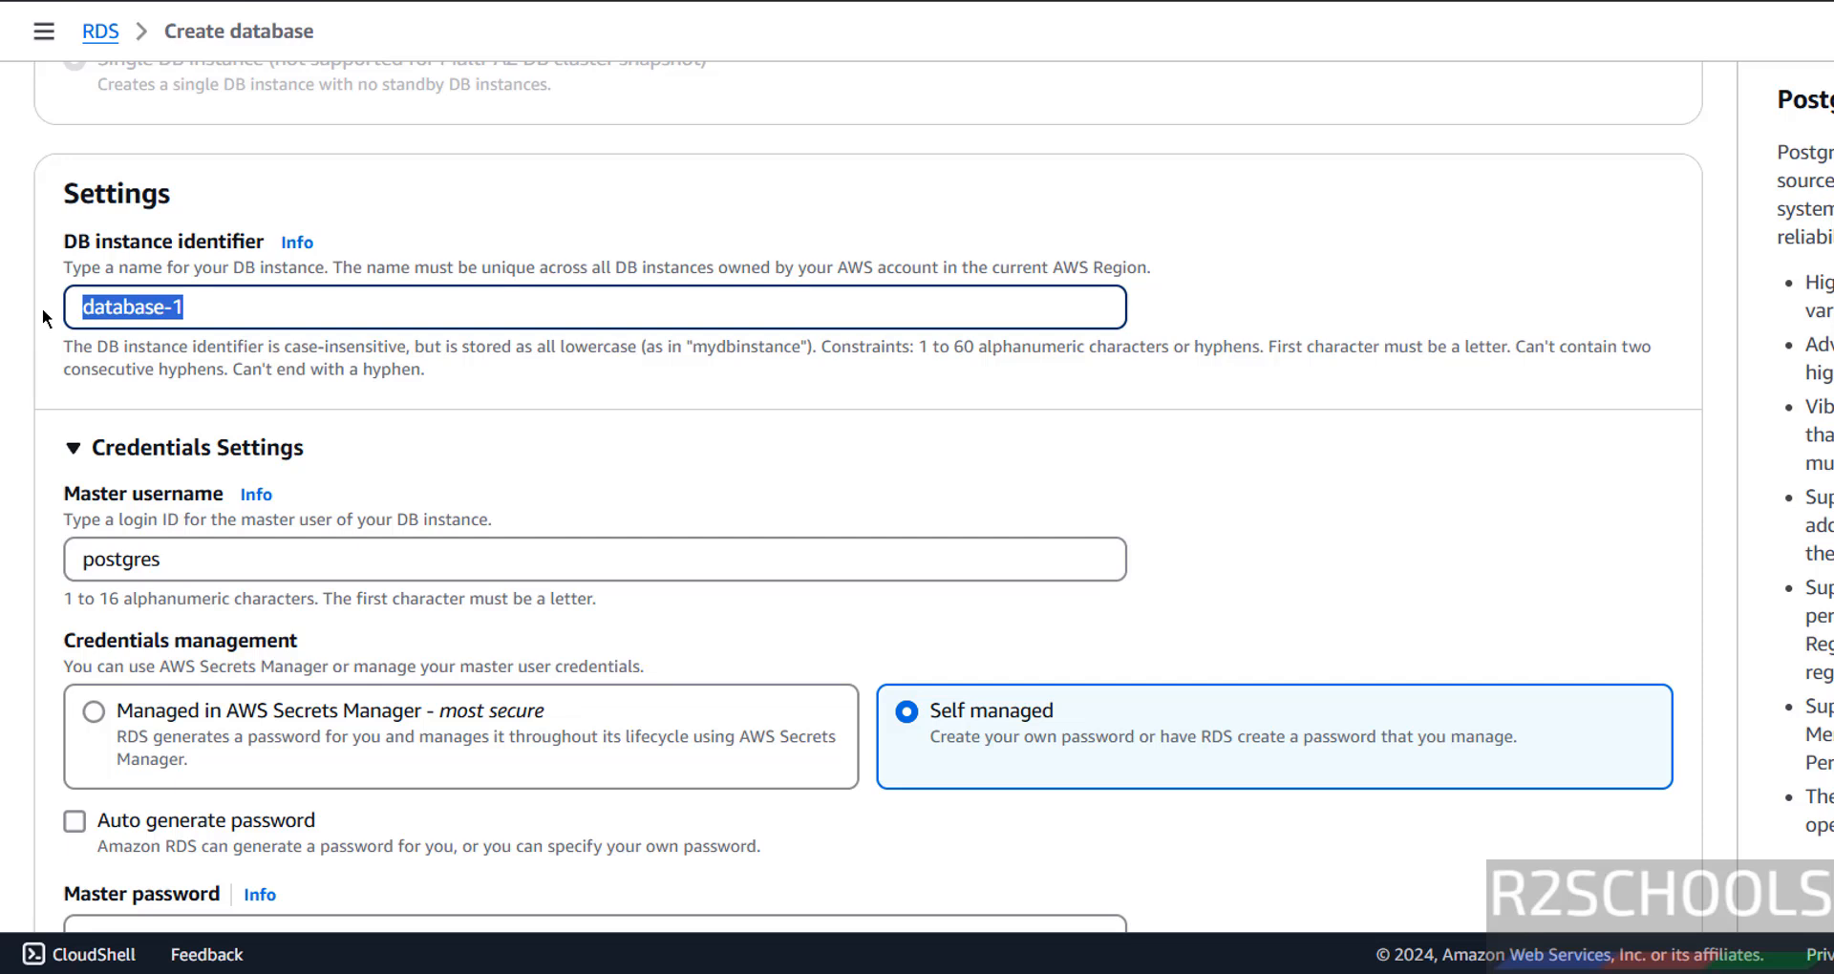
type("rdspg172")
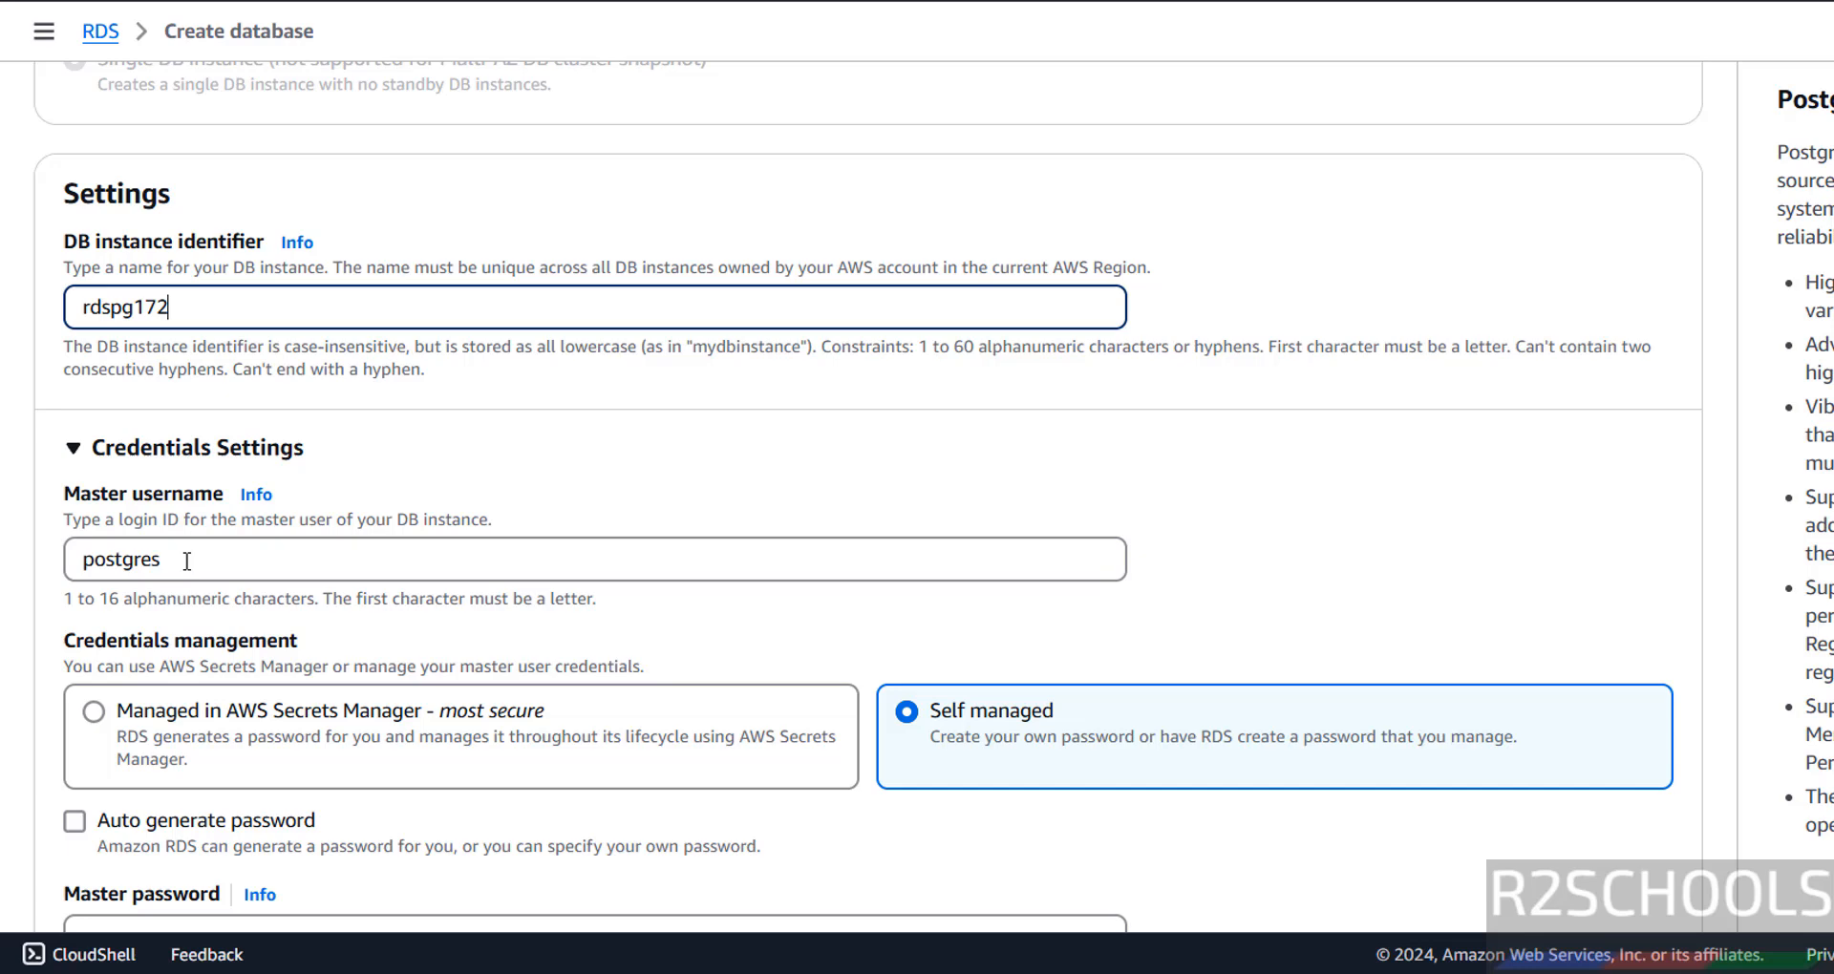
left_click_drag(188, 560, 65, 571)
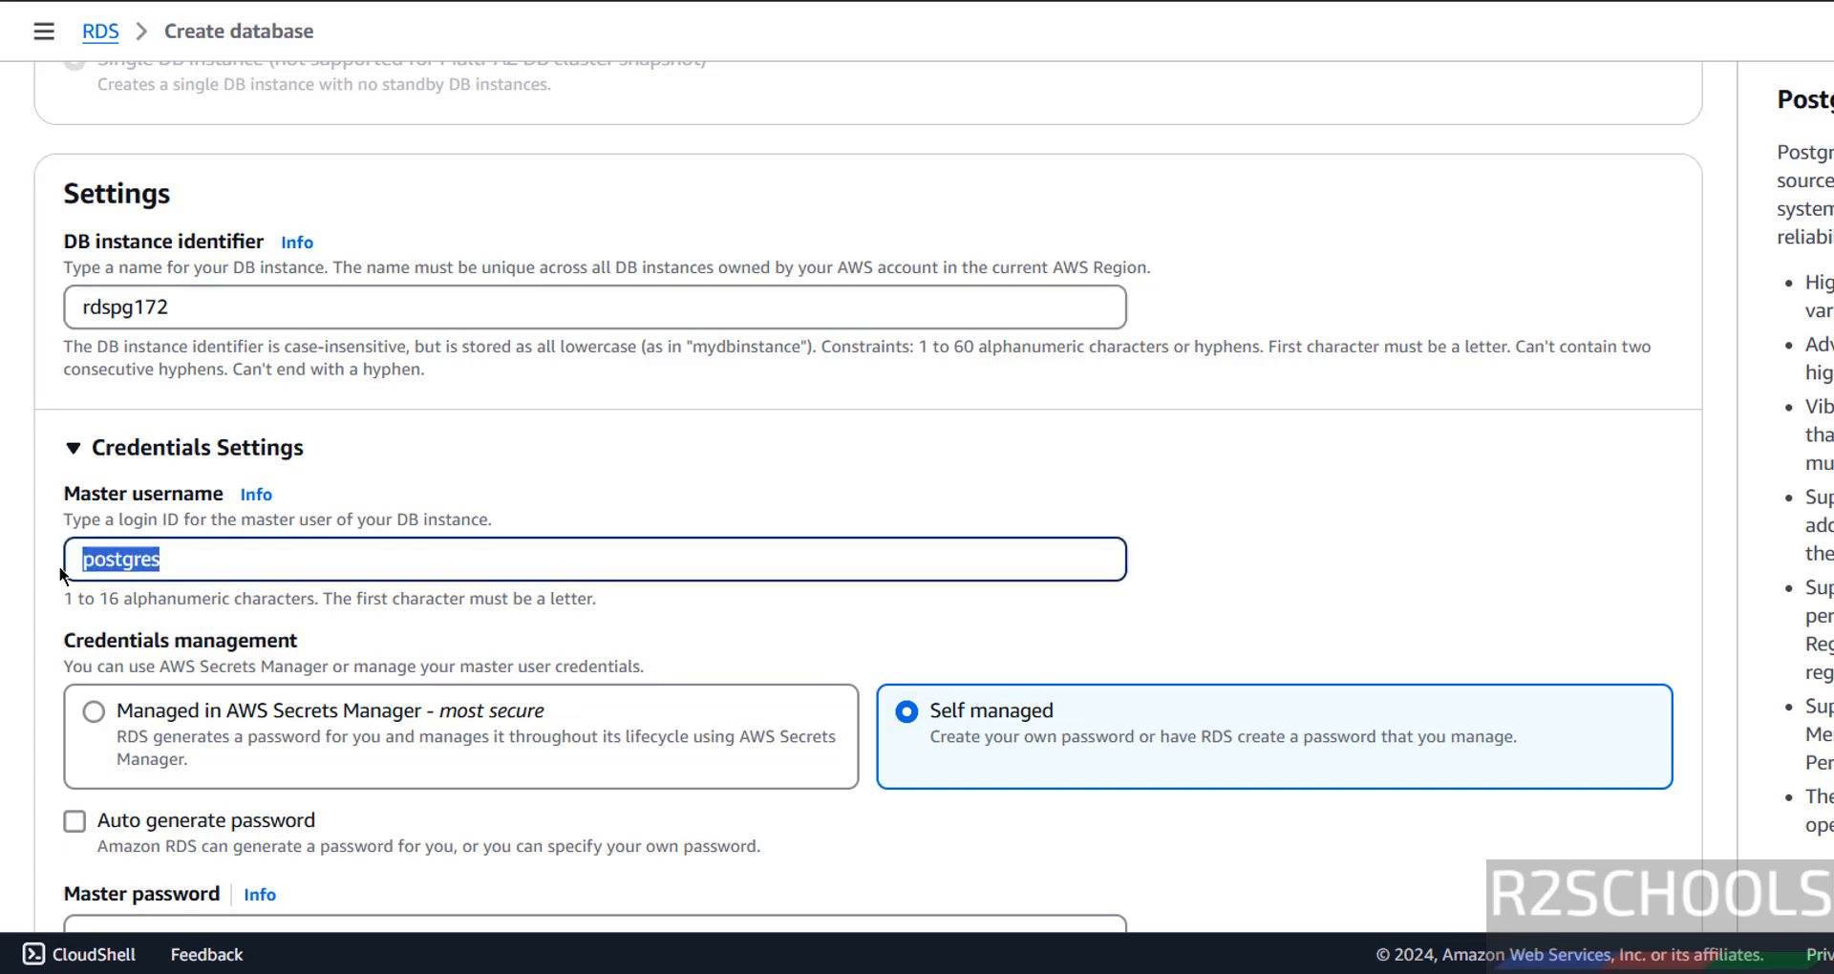
scroll(143, 546, "down", 2)
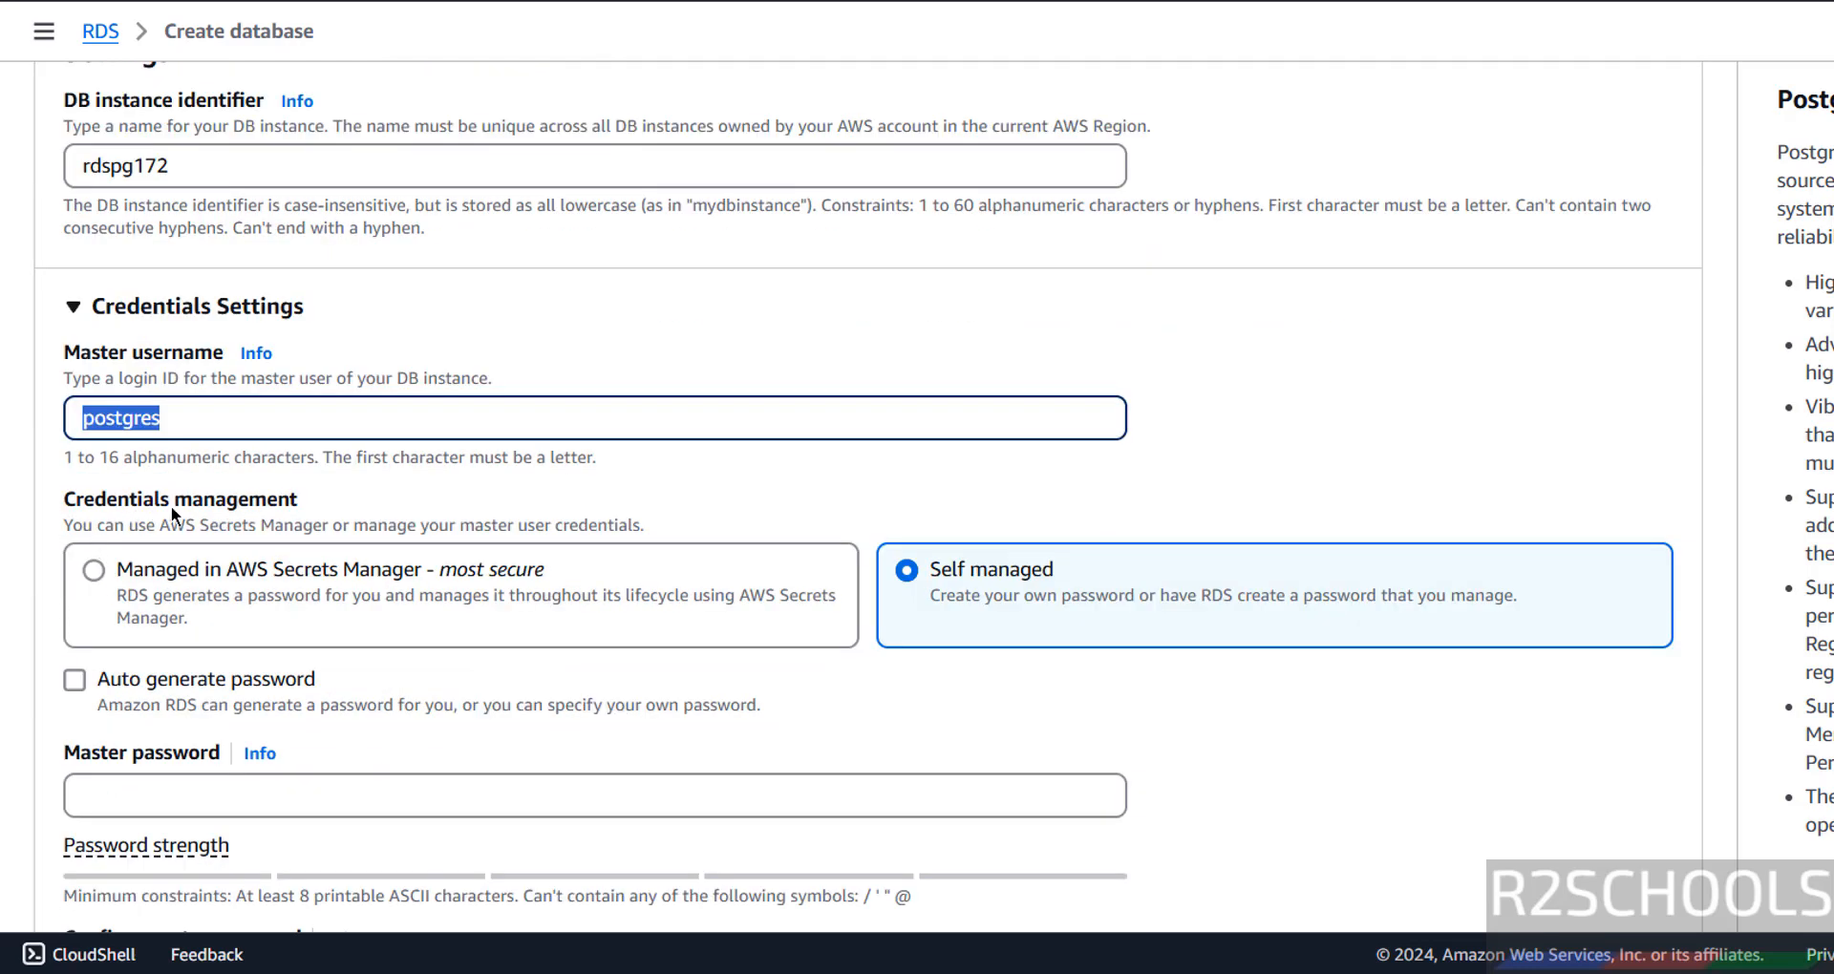
scroll(376, 613, "down", 4)
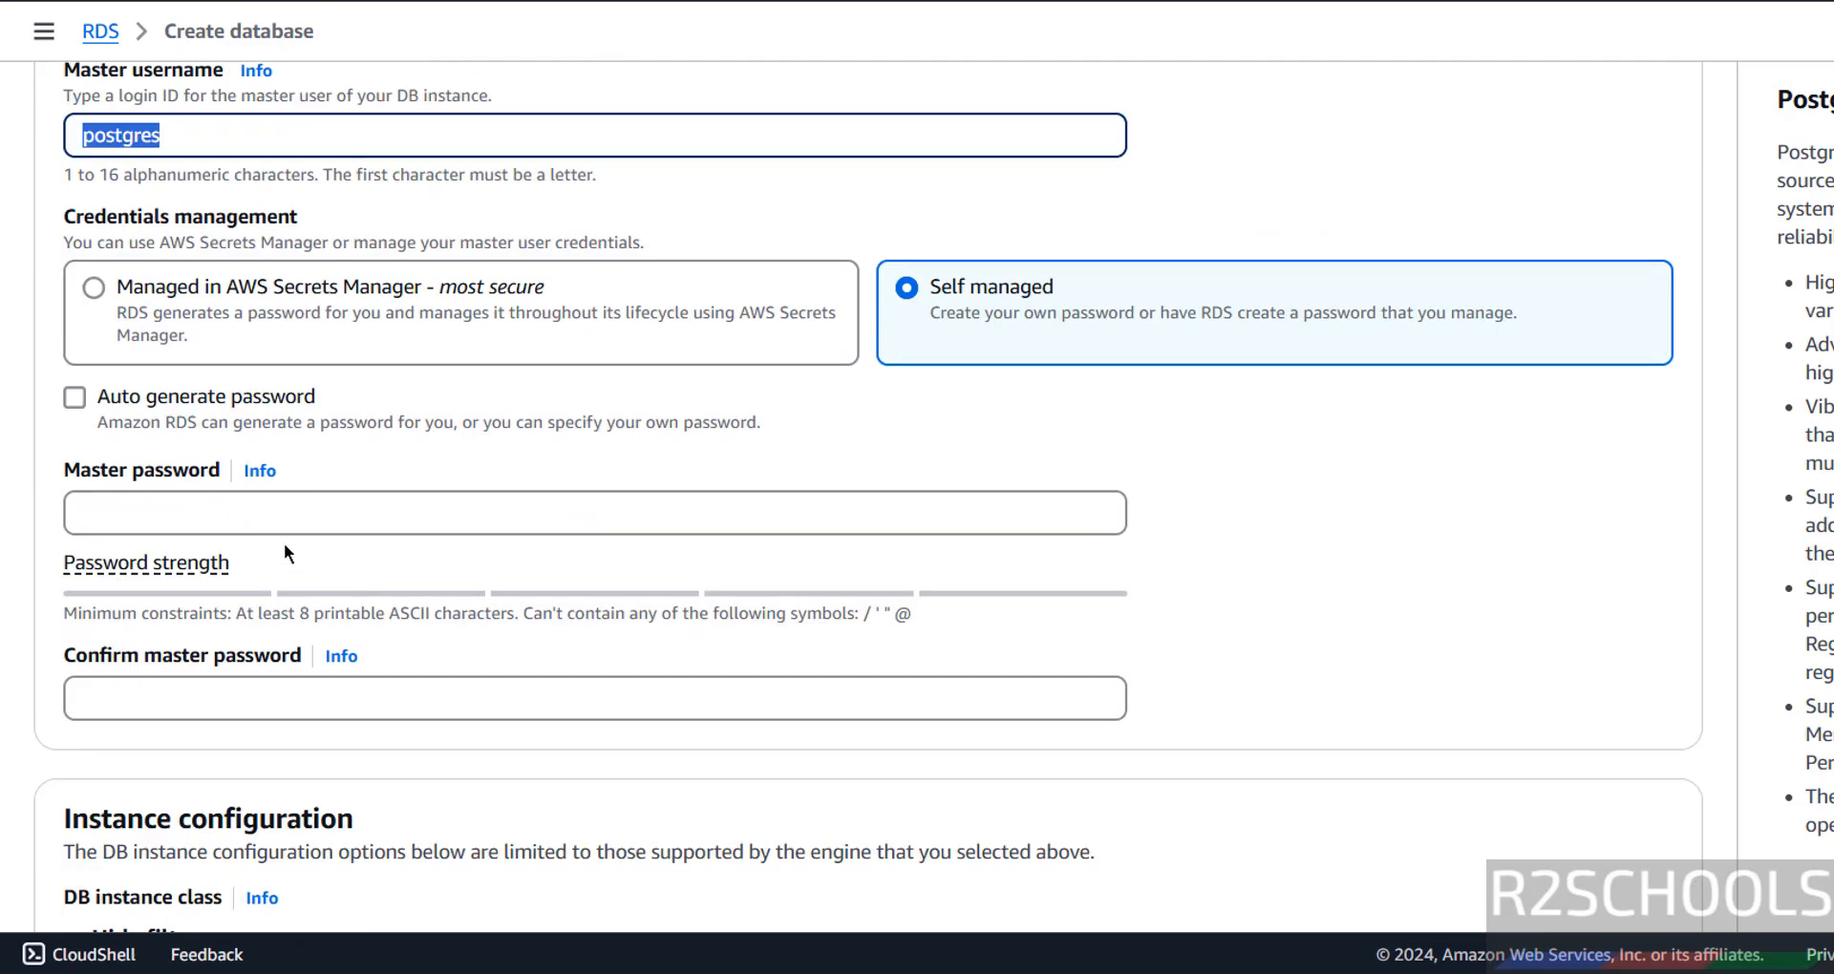
Enter a strong master password and retype it in the confirmation field.
left_click(262, 514)
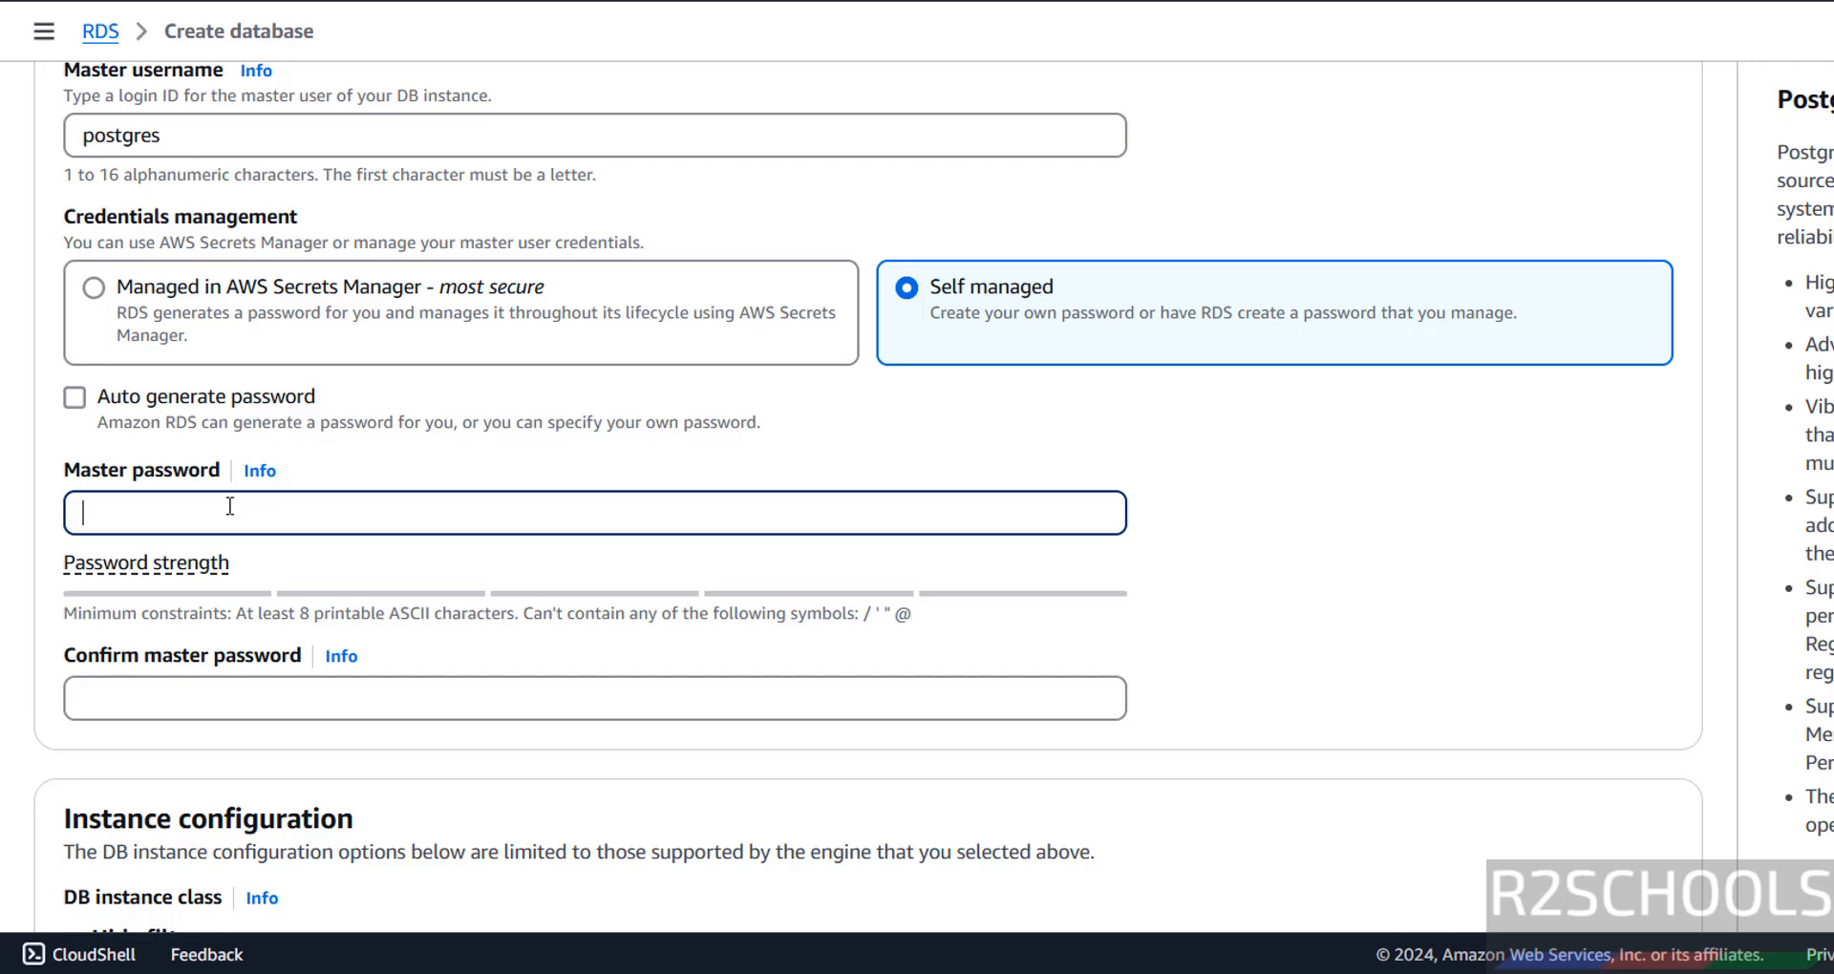
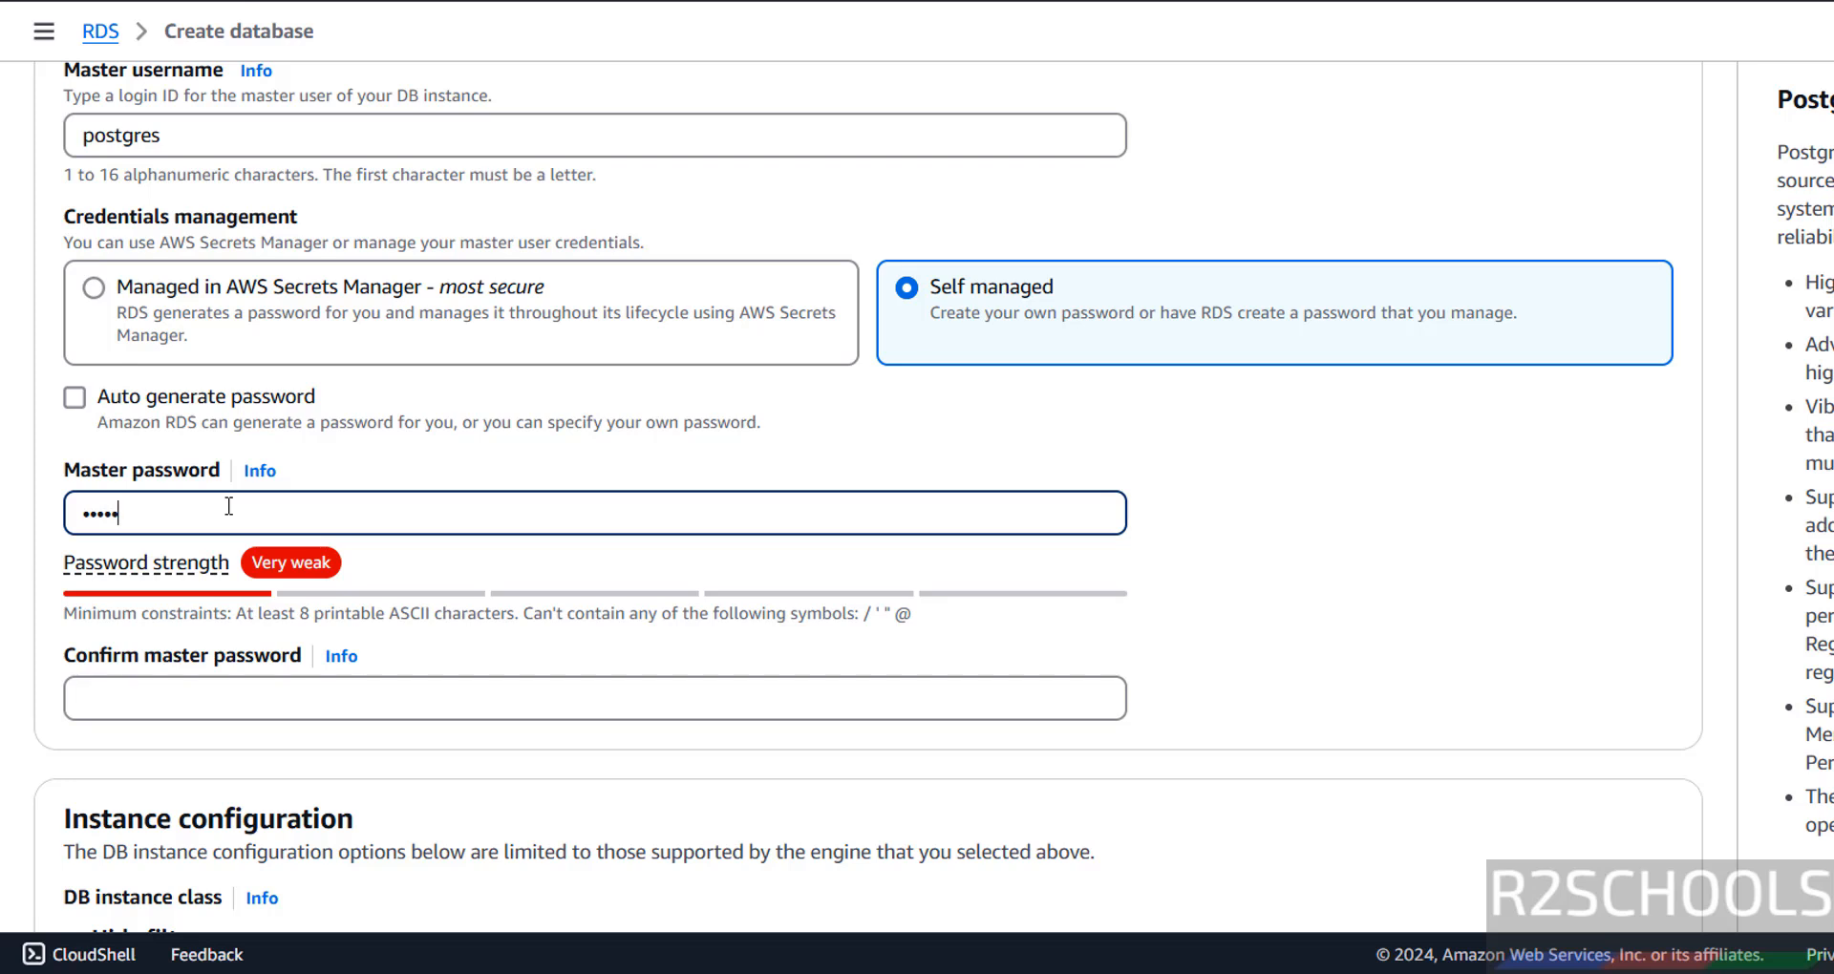
key("BackSpace")
key("BackSpace")
key("BackSpace")
key("BackSpace")
key("BackSpace")
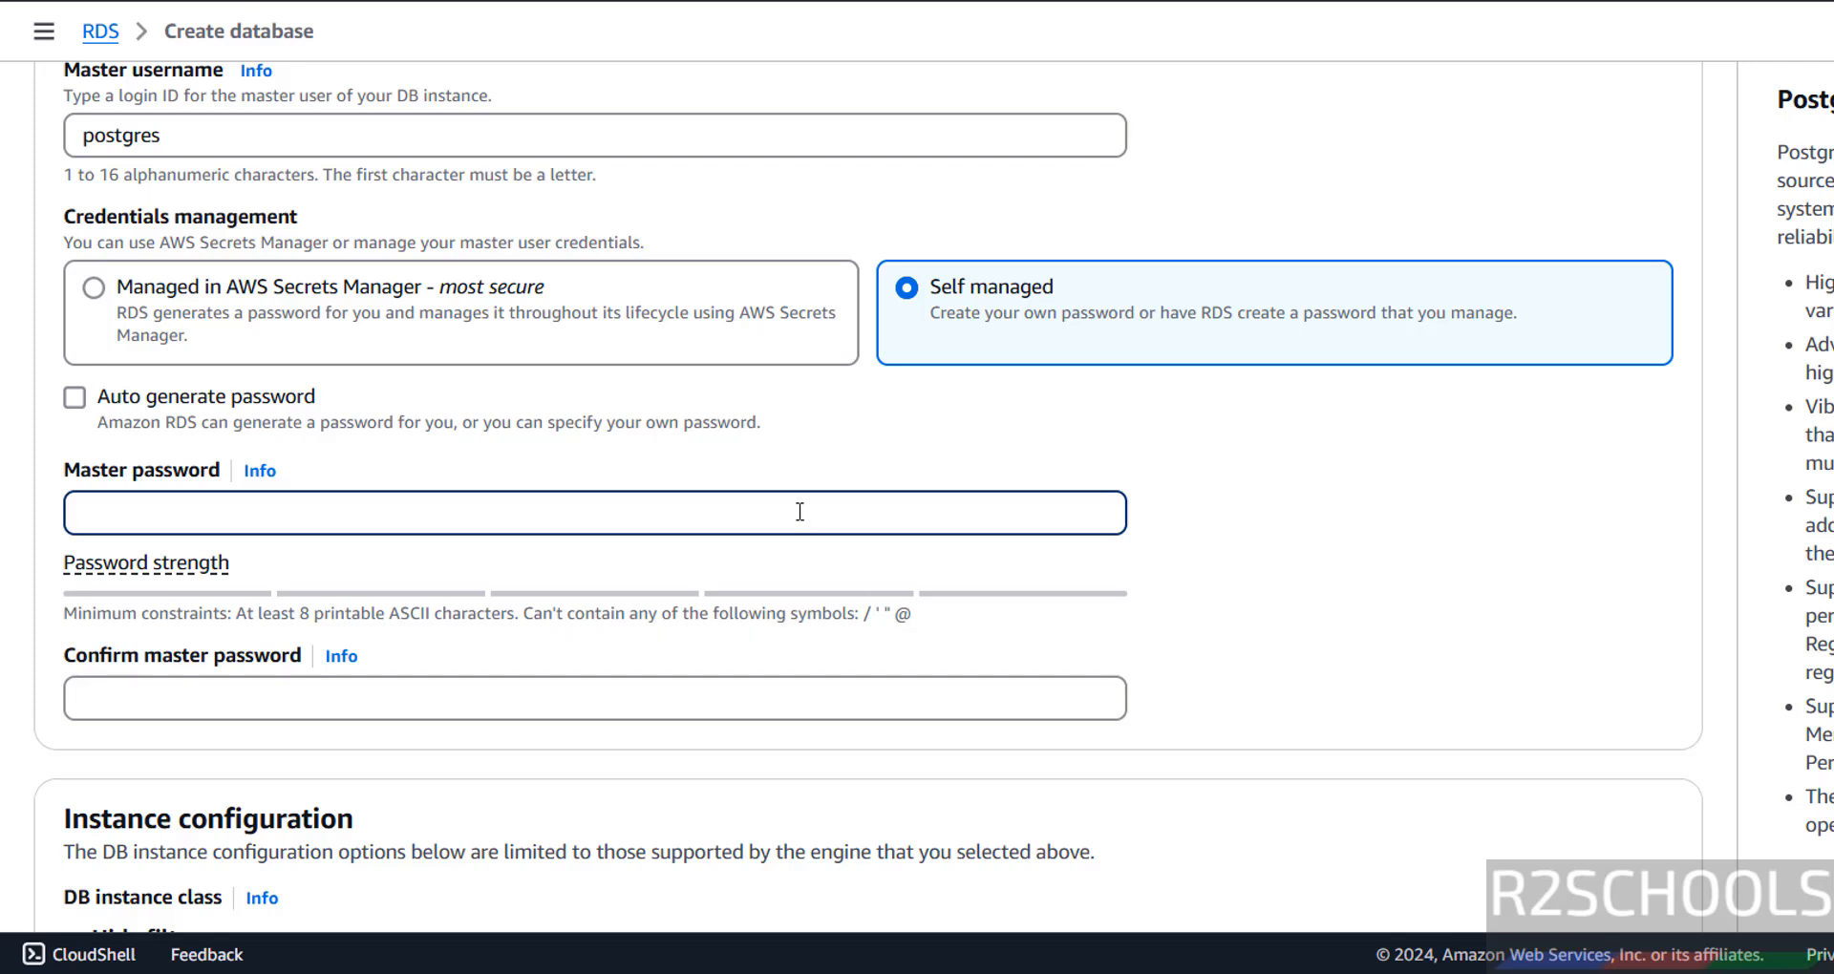
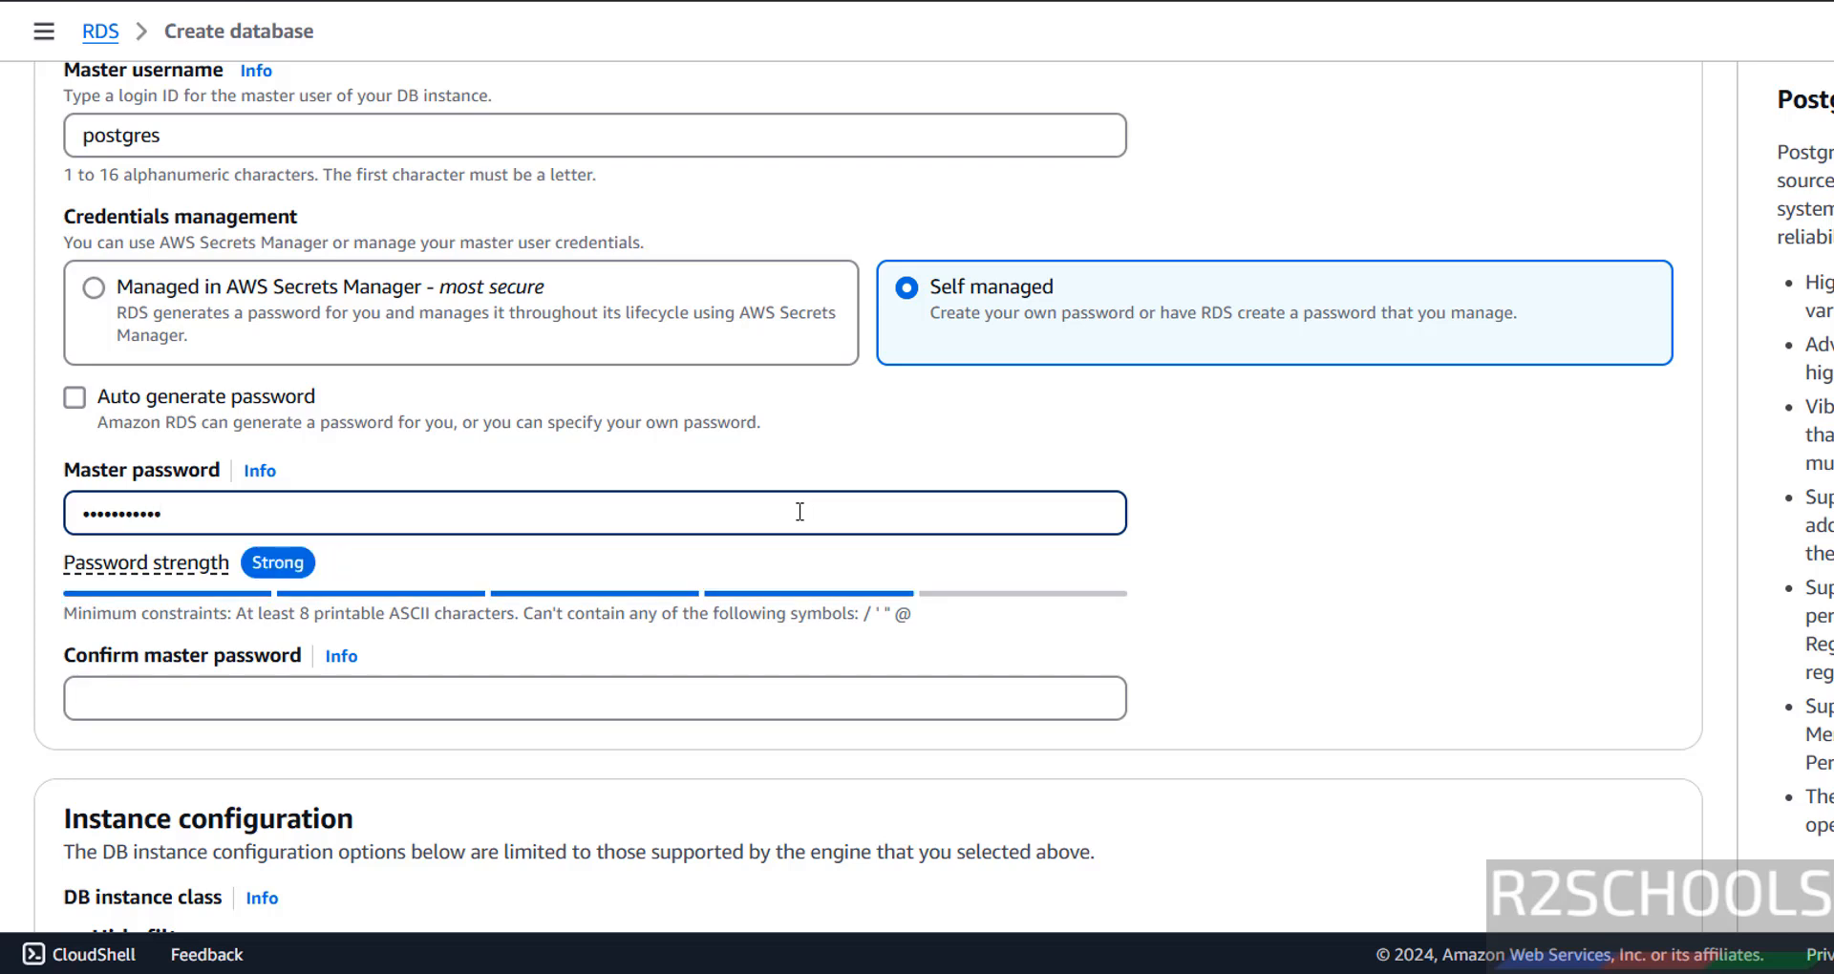
left_click(484, 685)
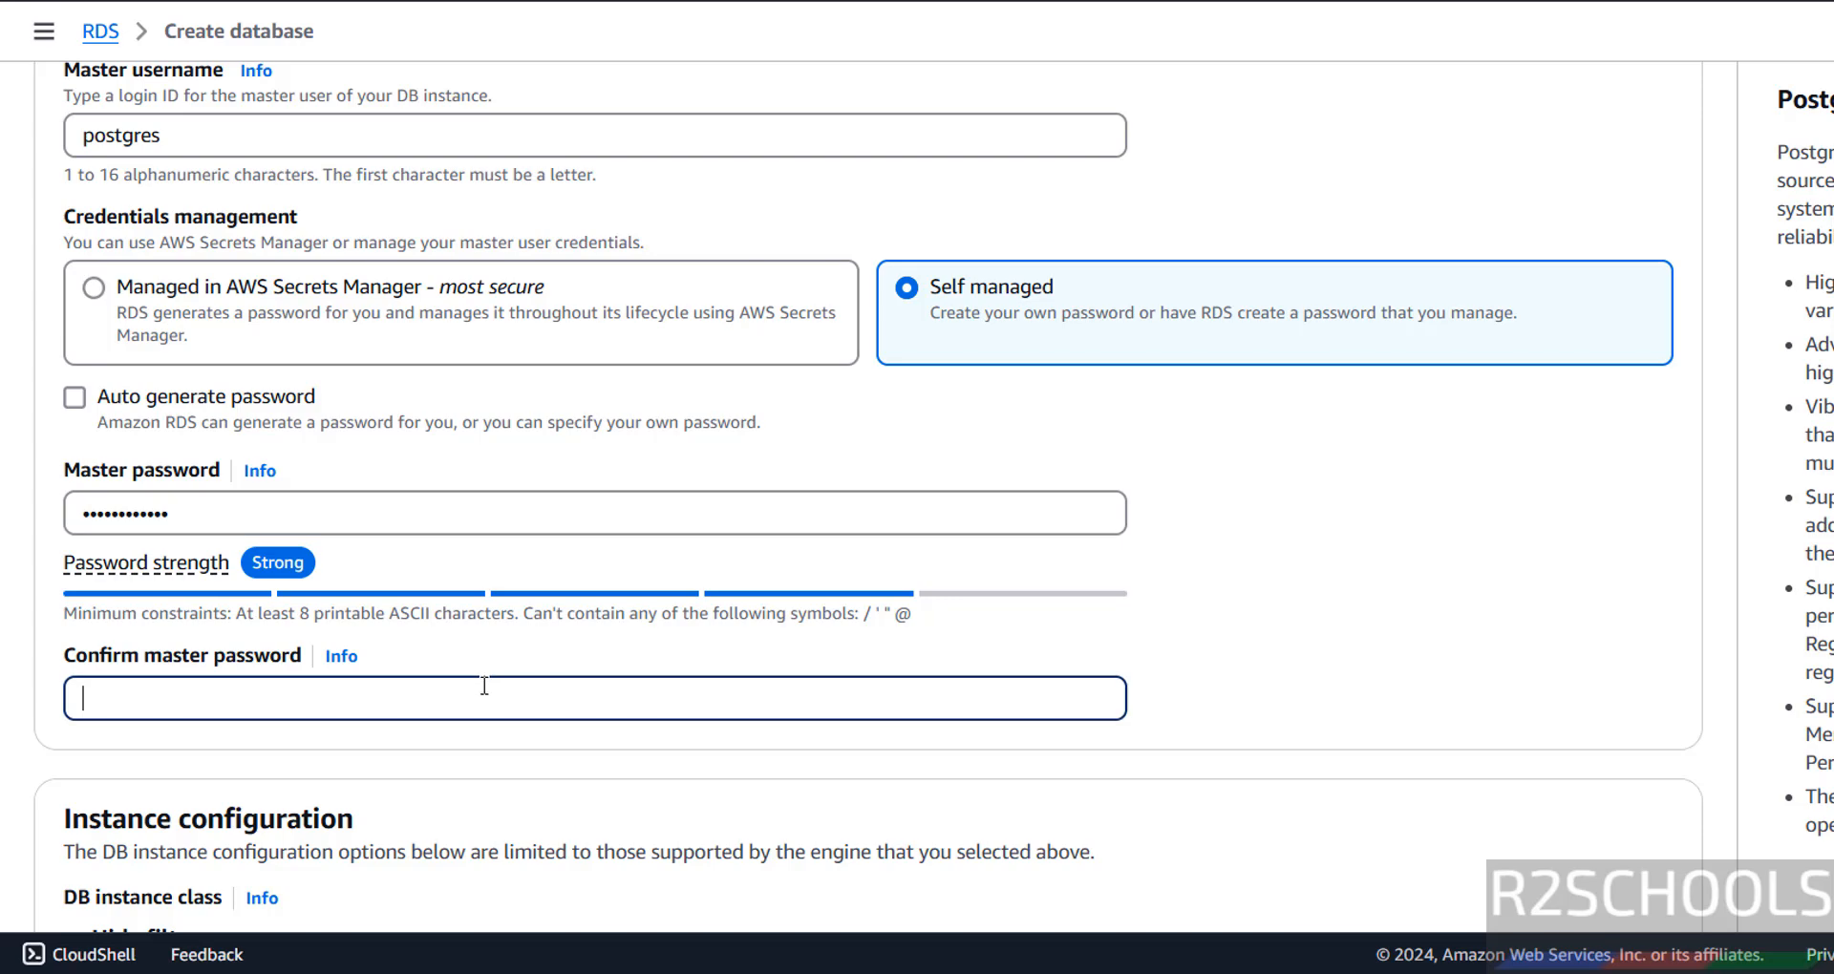
scroll(497, 688, "down", 4)
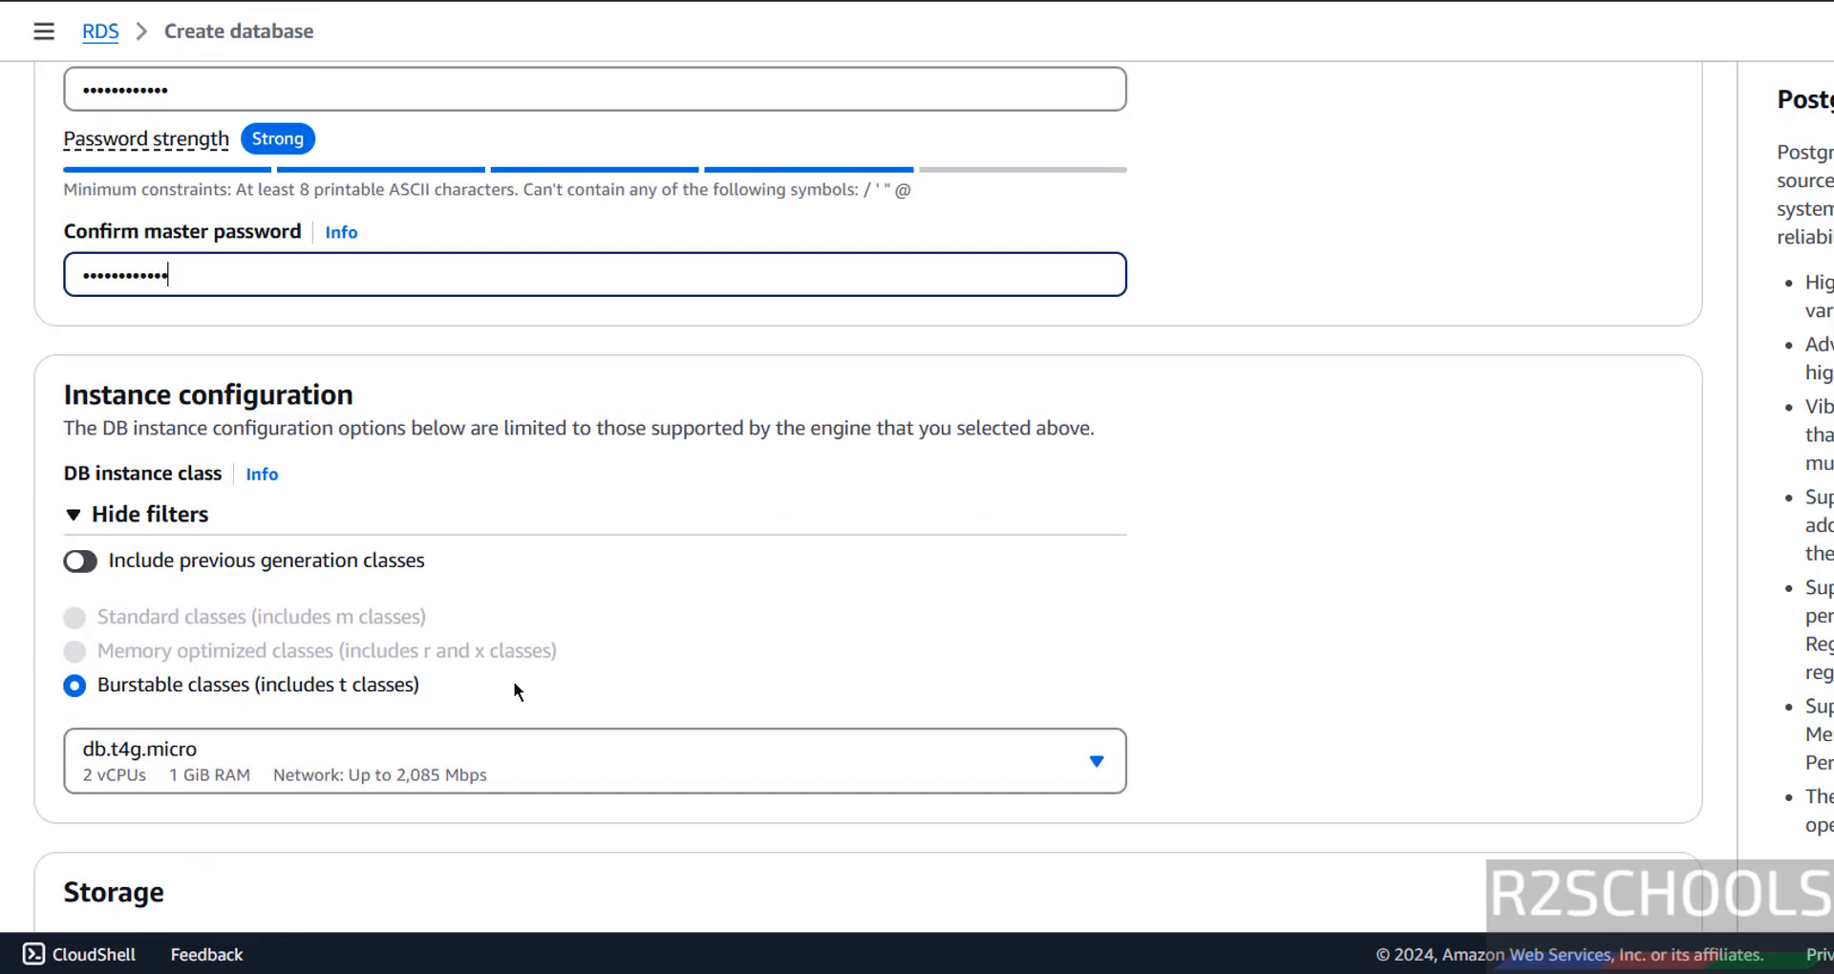
Keep instance class db.t4g.micro and General Purpose SSD (gp2) storage with 20 GiB allocated.
scroll(532, 632, "down", 1)
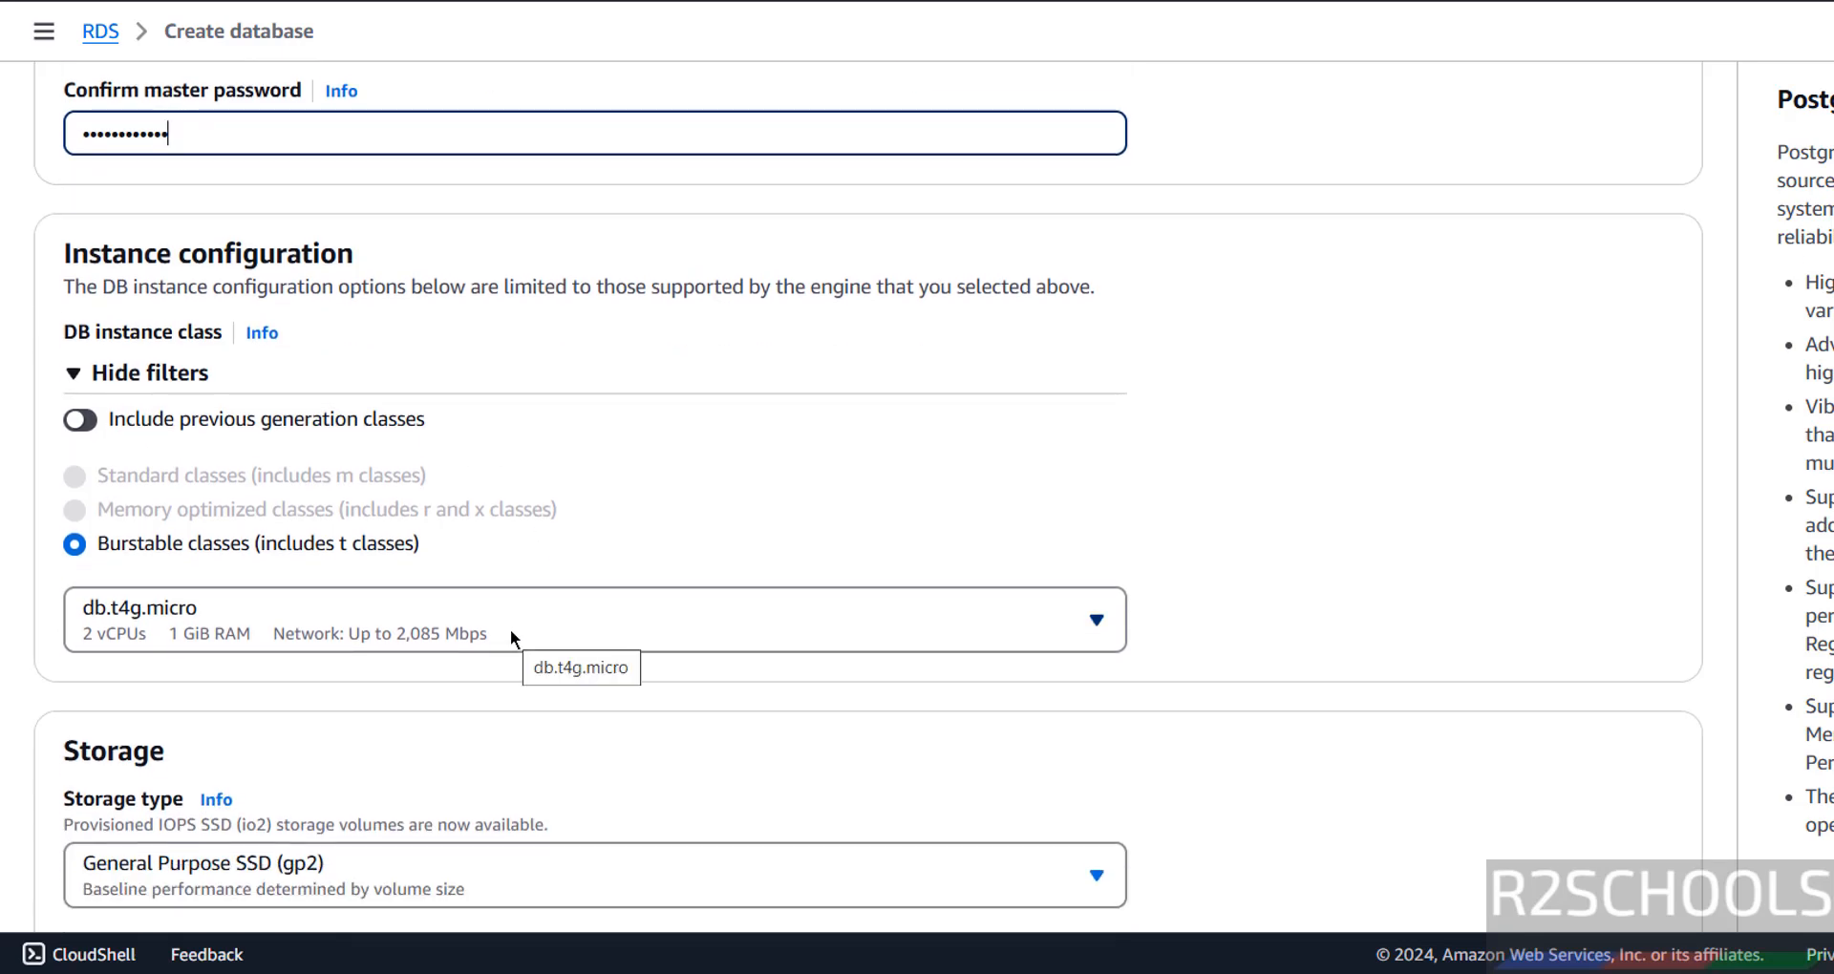
left_click(510, 628)
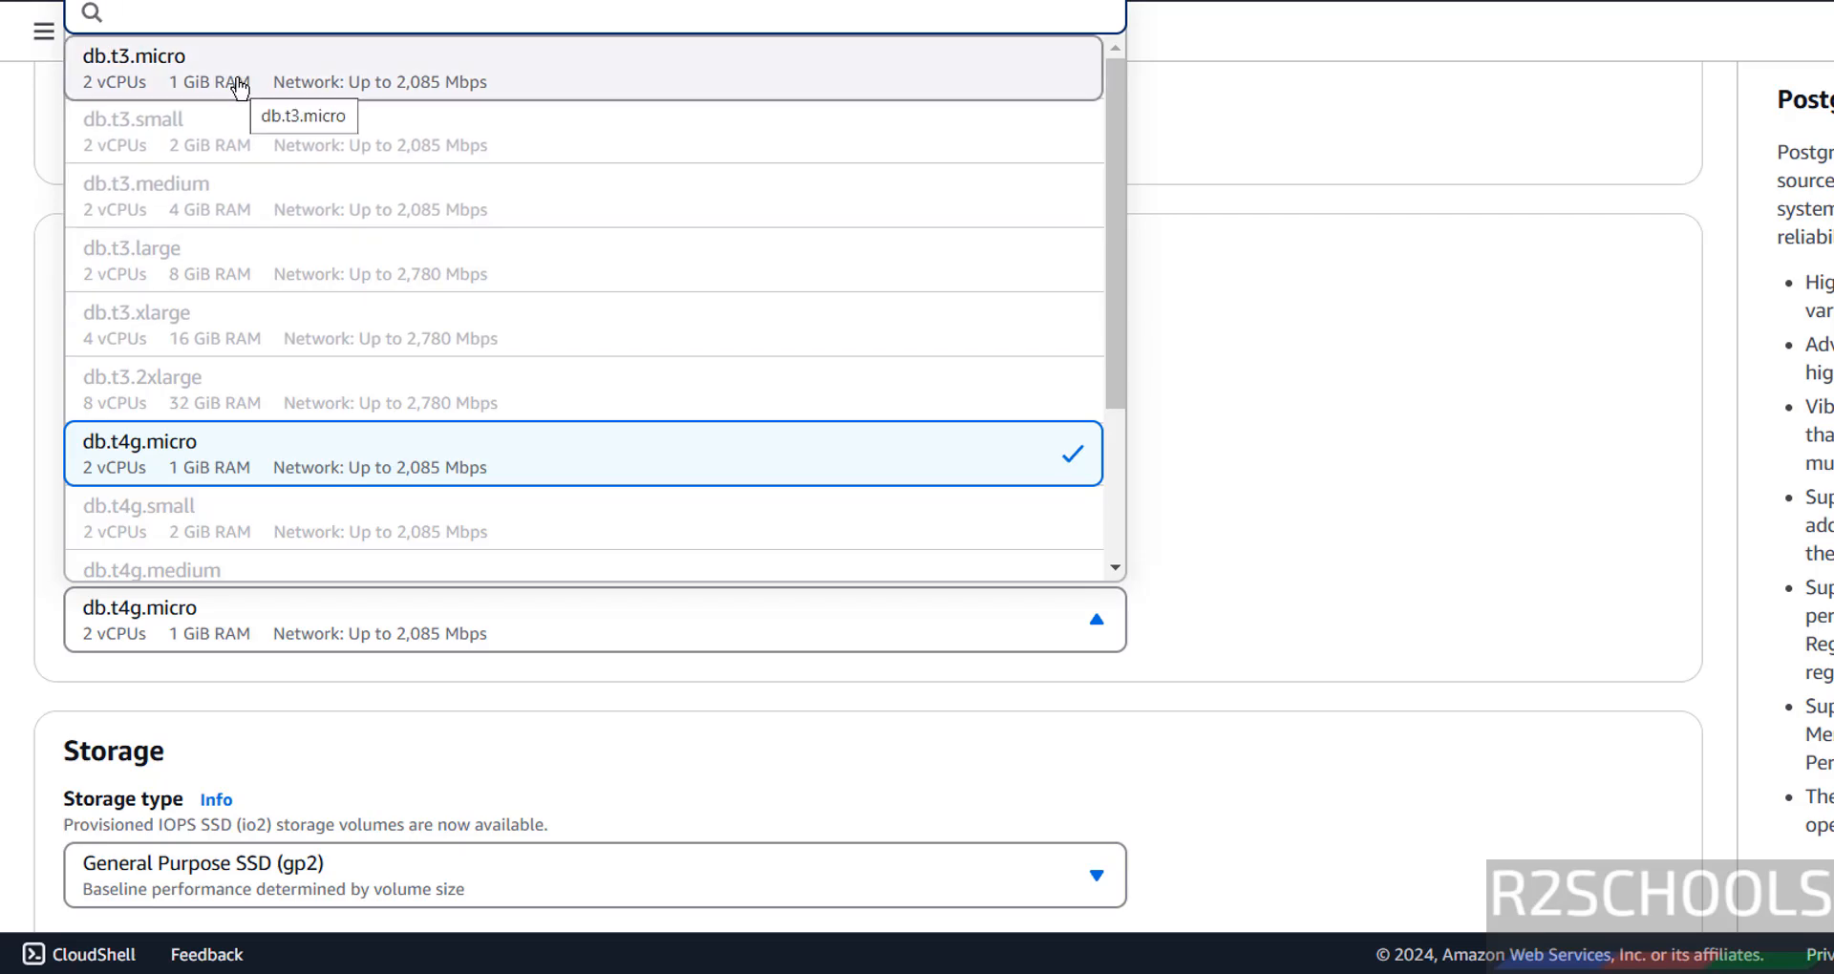
left_click(1418, 273)
scroll(1375, 277, "down", 3)
scroll(1364, 278, "down", 3)
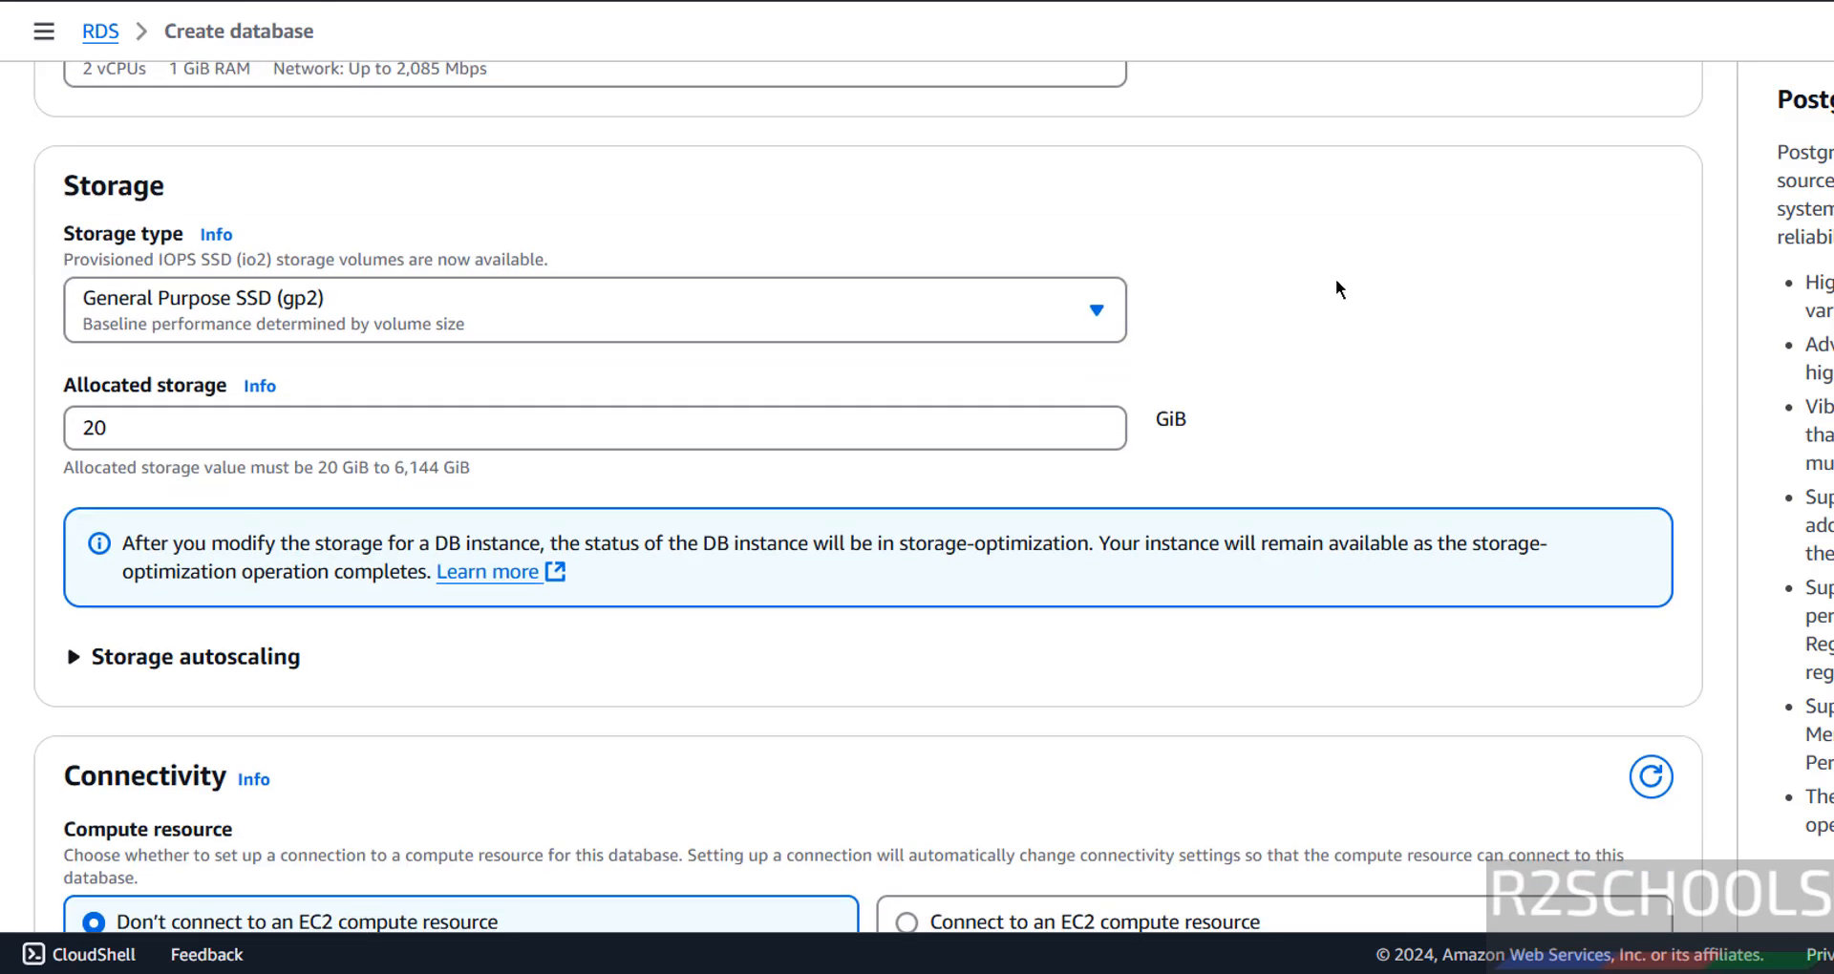
left_click(503, 304)
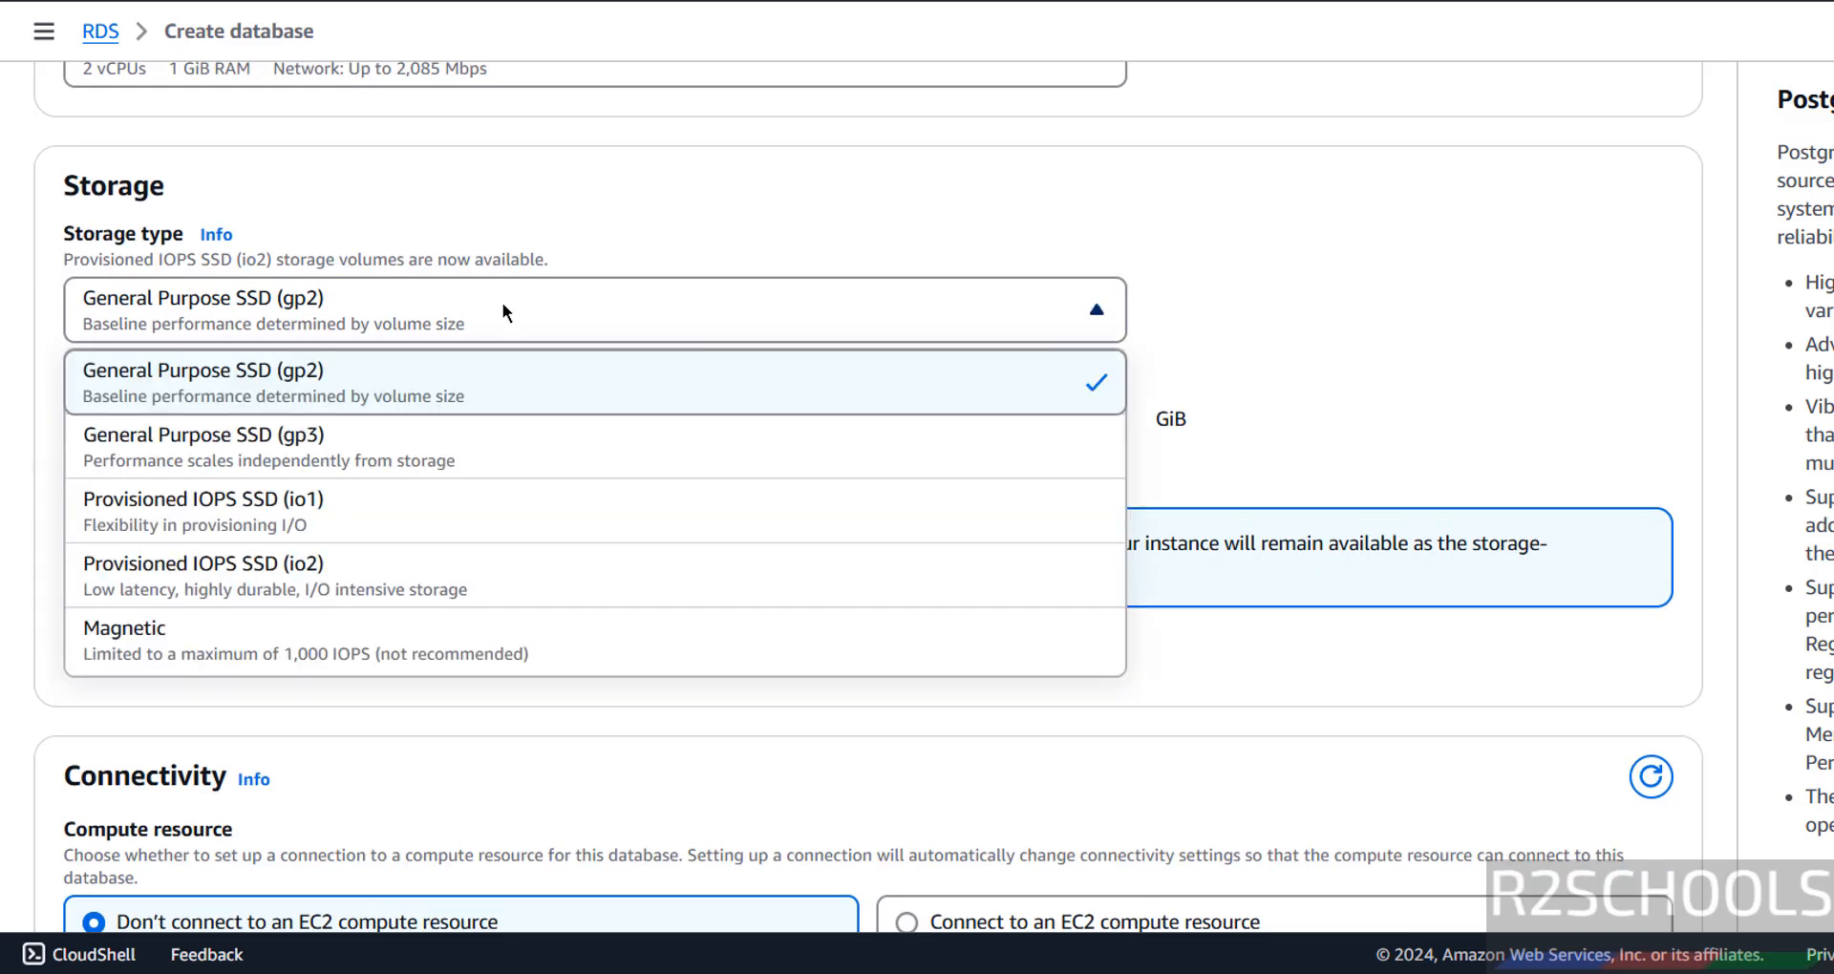
left_click(502, 302)
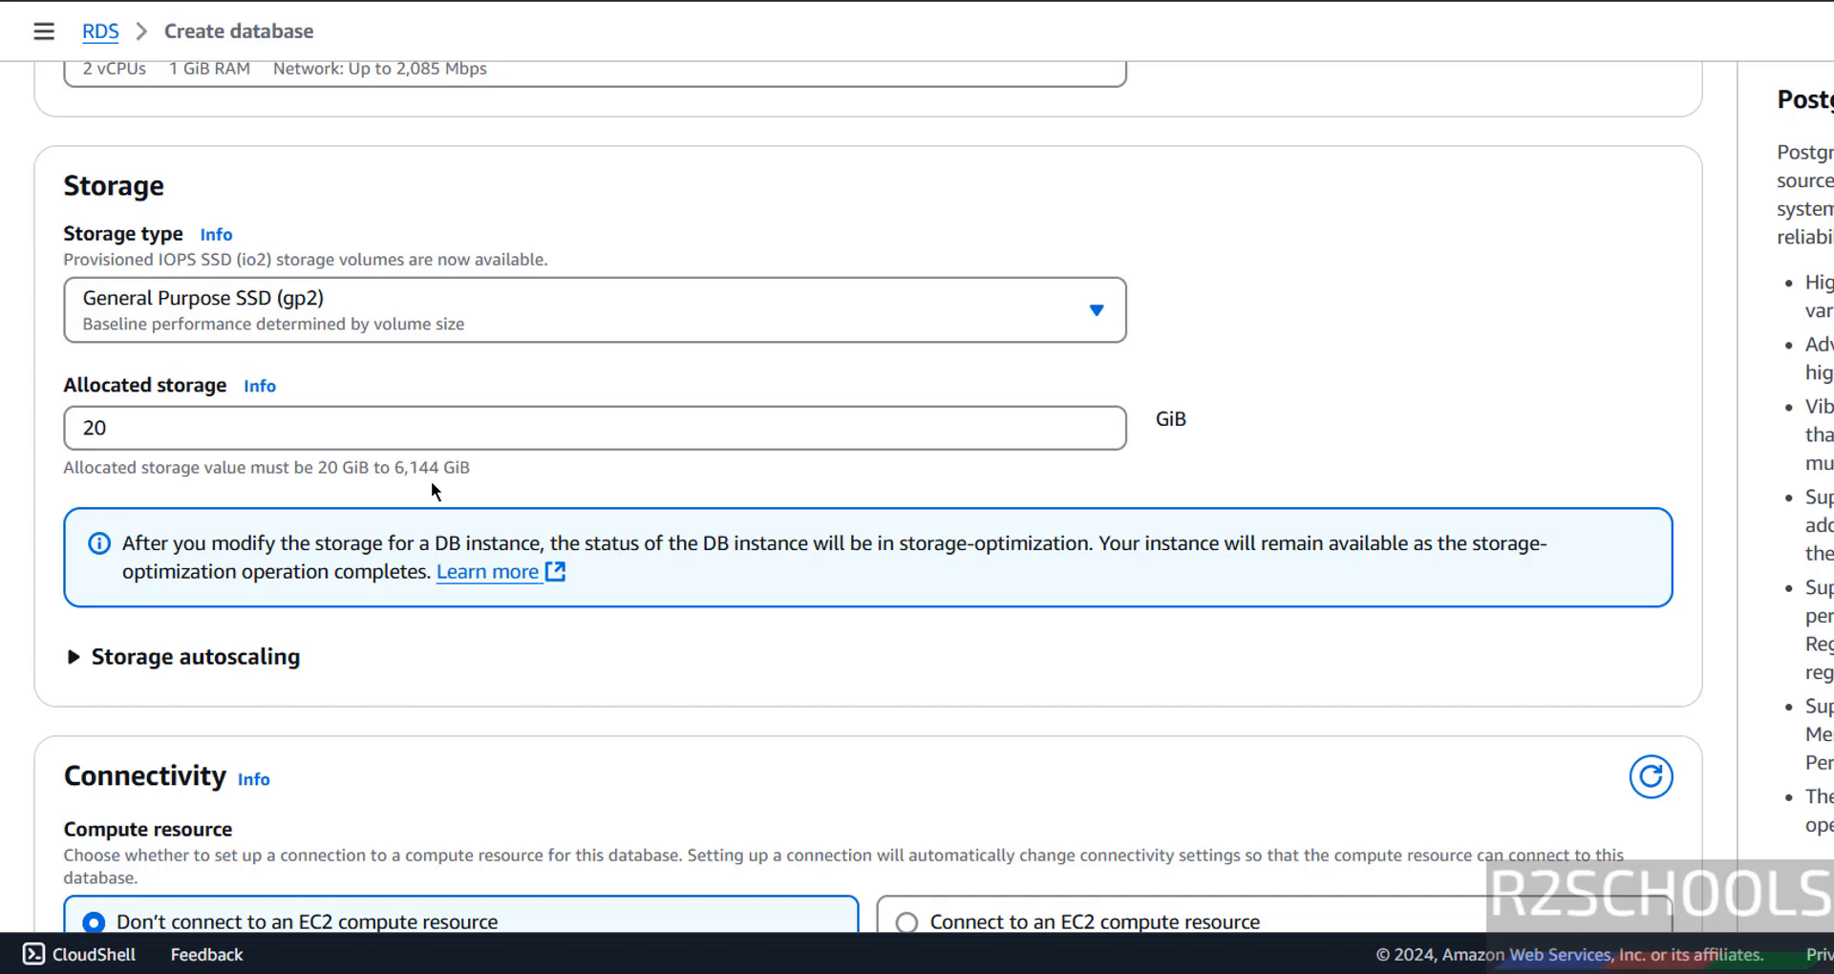
scroll(431, 491, "down", 3)
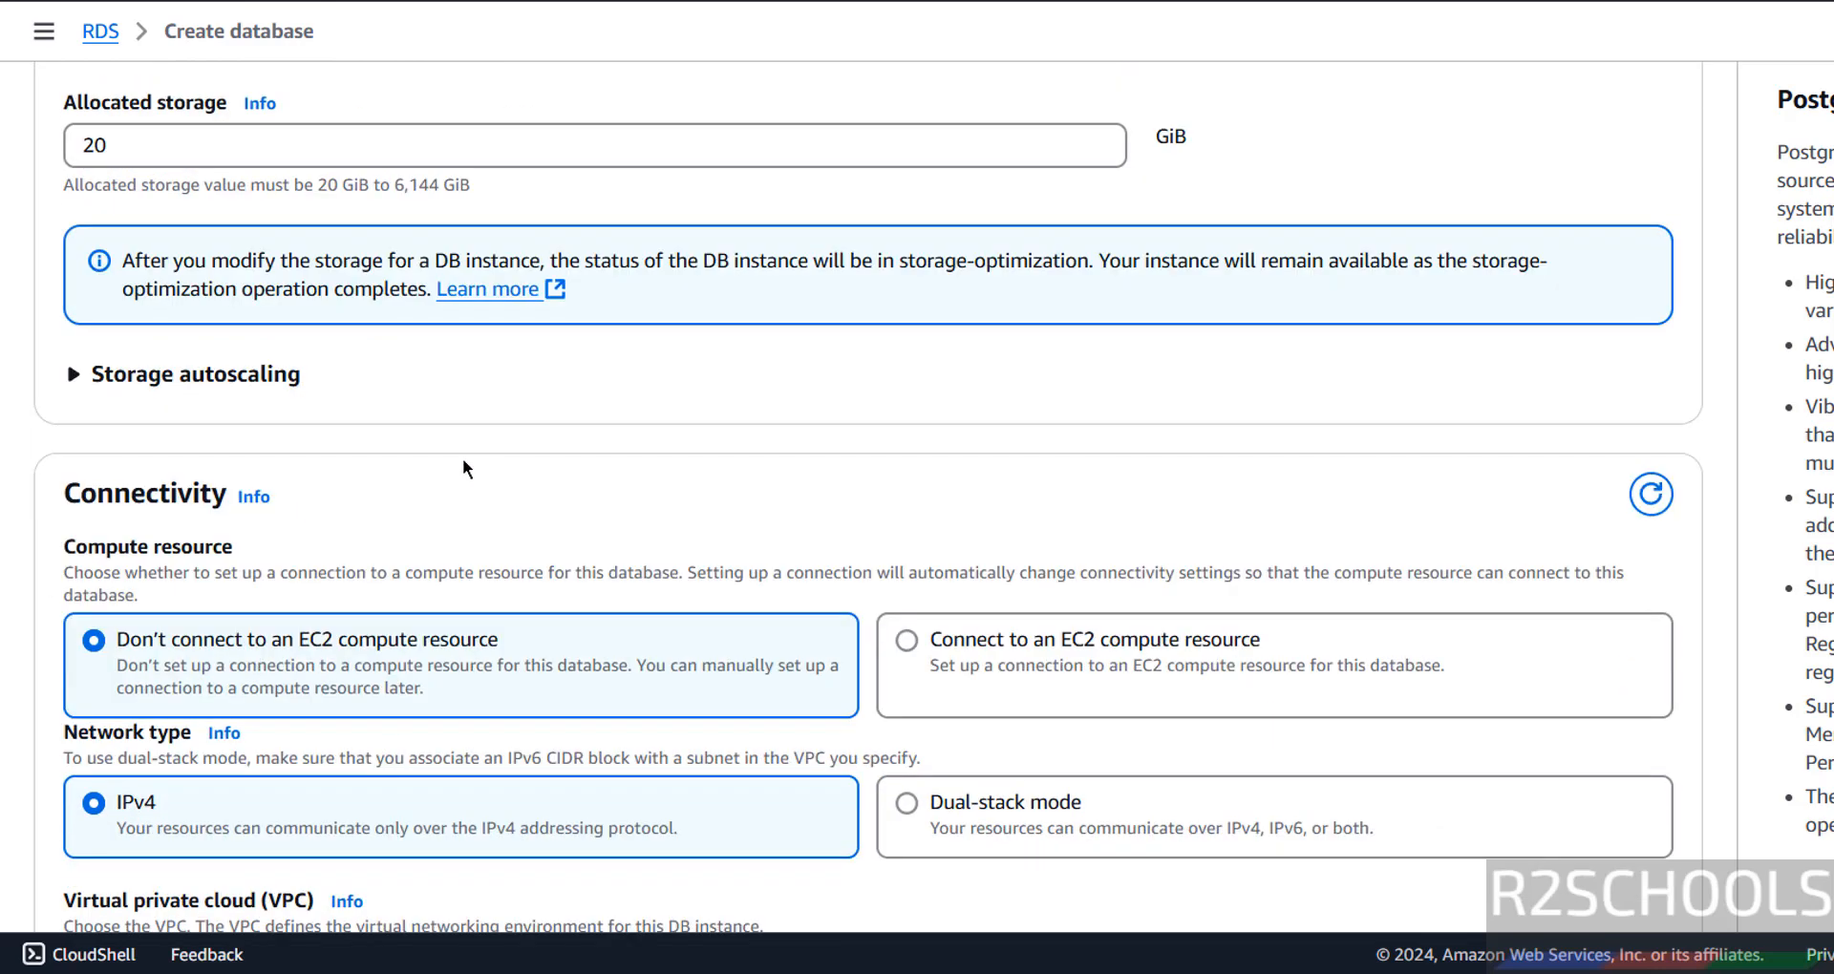
Set Public access to Yes and confirm the database port remains 5432.
scroll(187, 153, "down", 3)
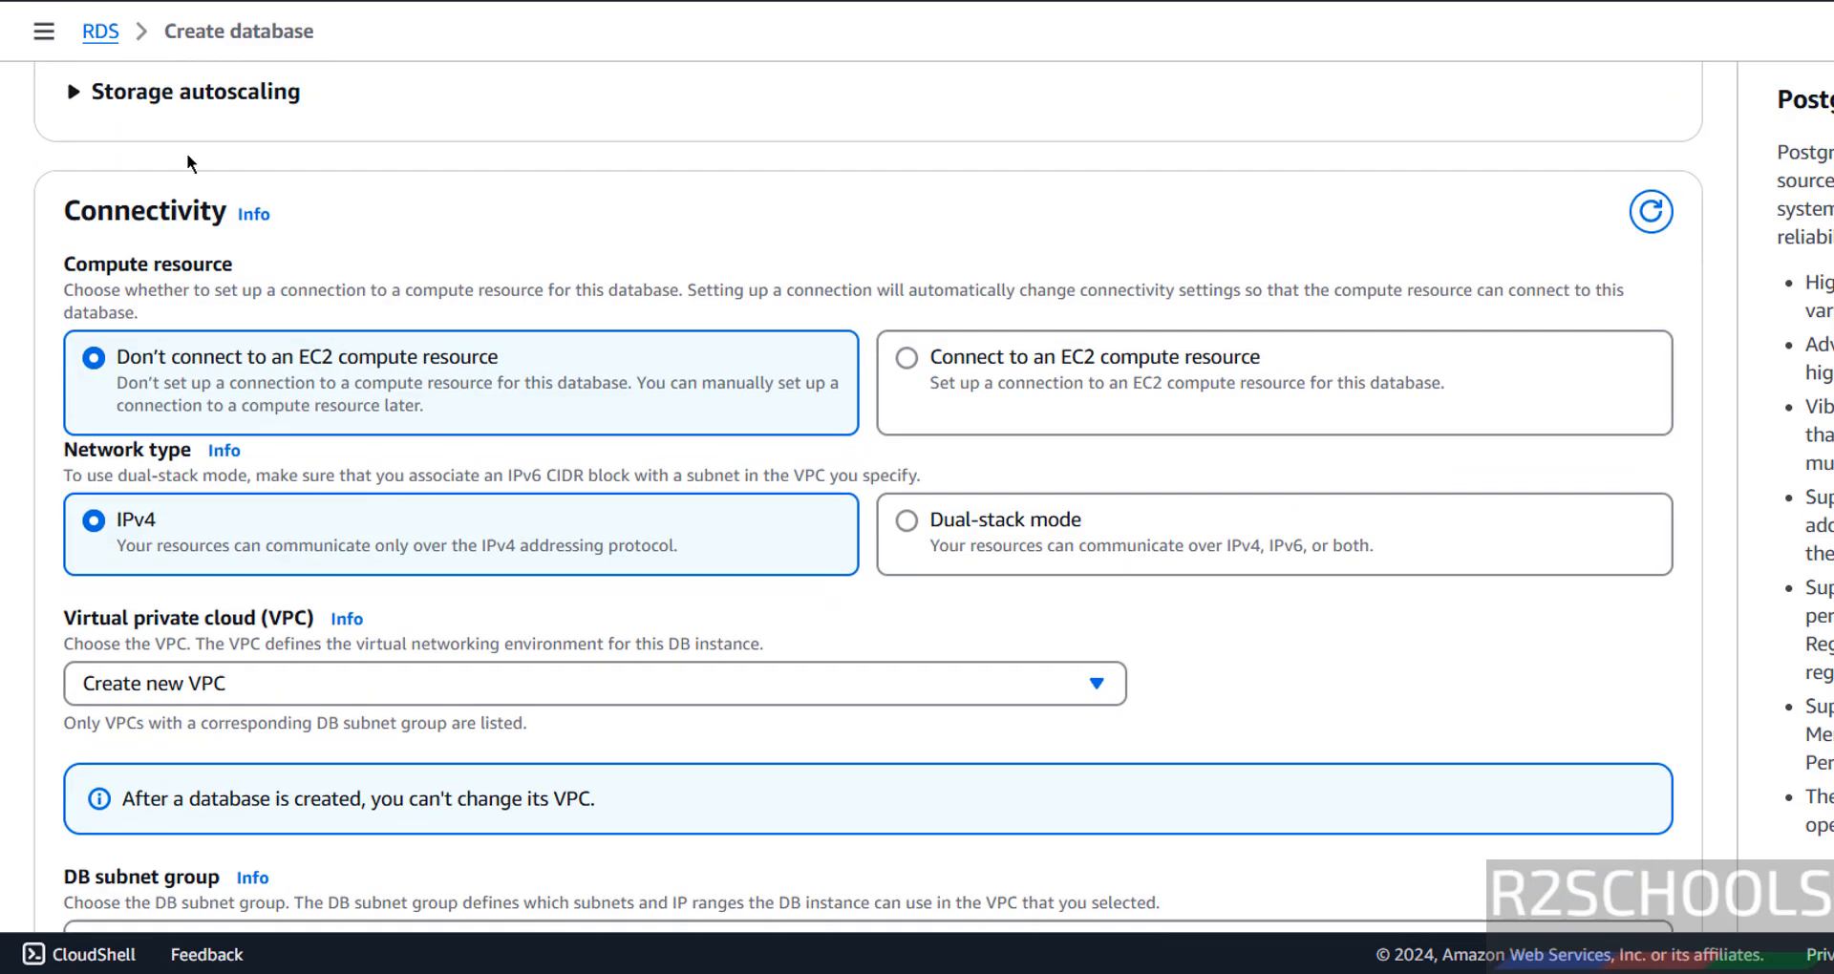
scroll(220, 162, "down", 1)
scroll(221, 162, "down", 1)
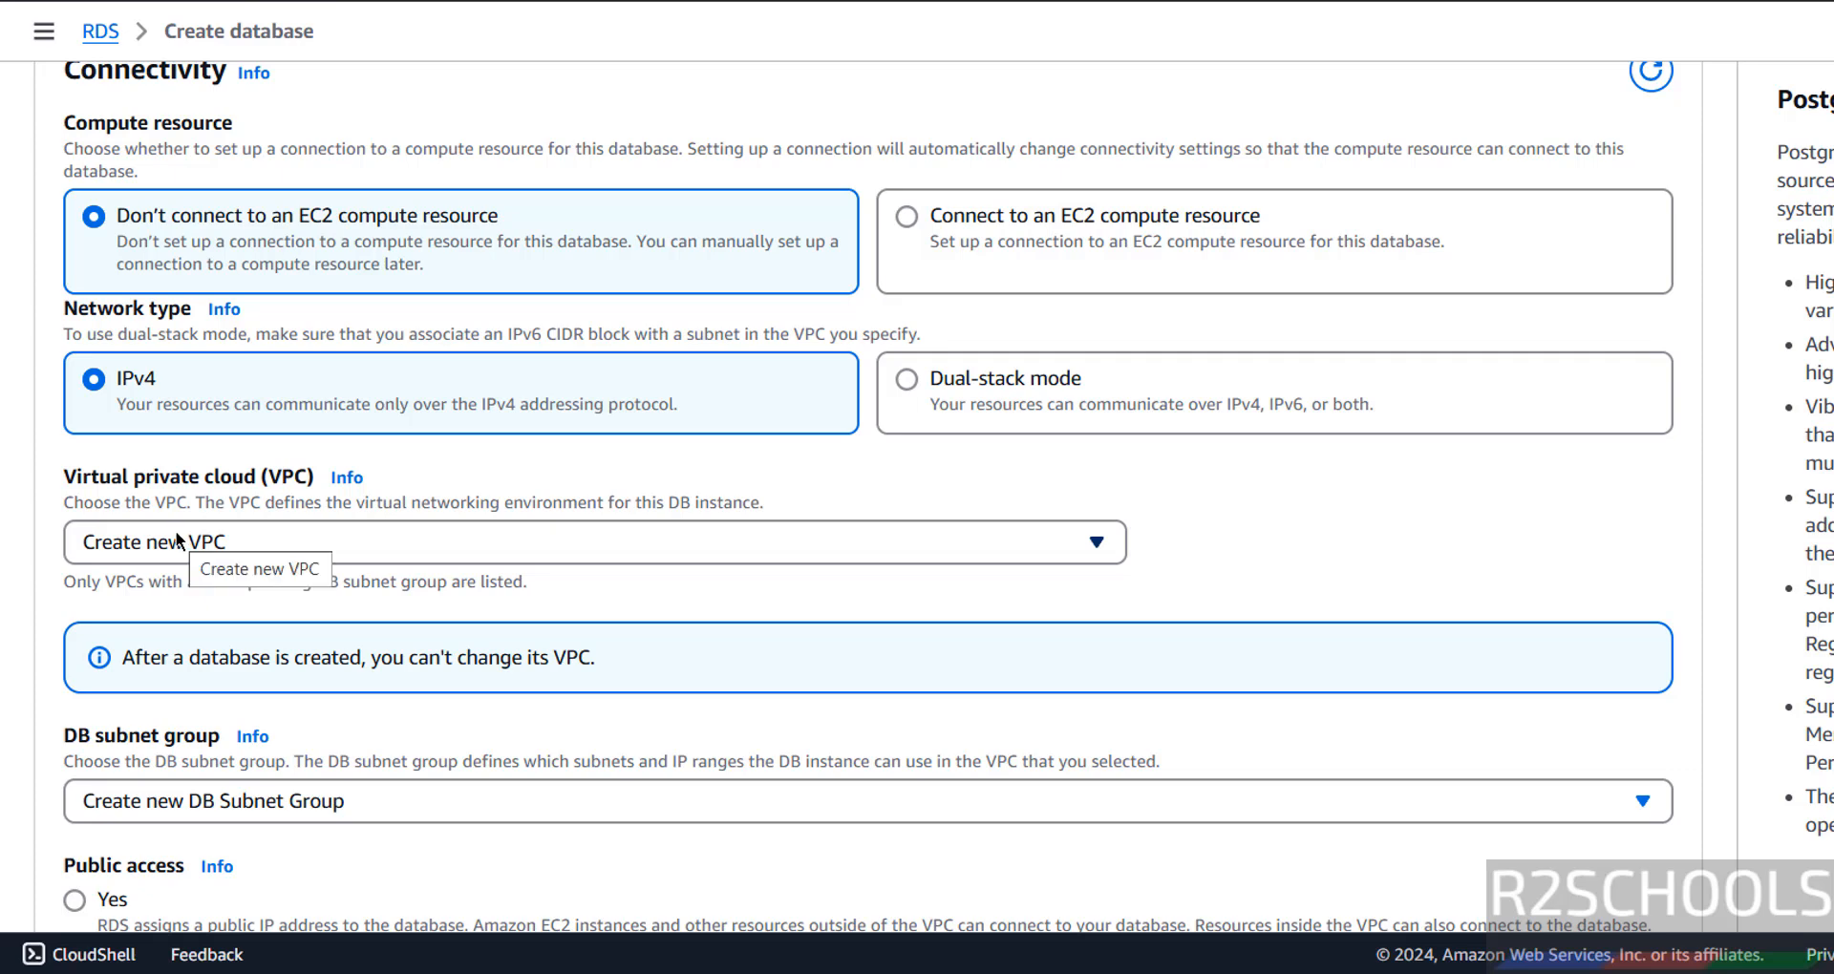
scroll(176, 541, "down", 5)
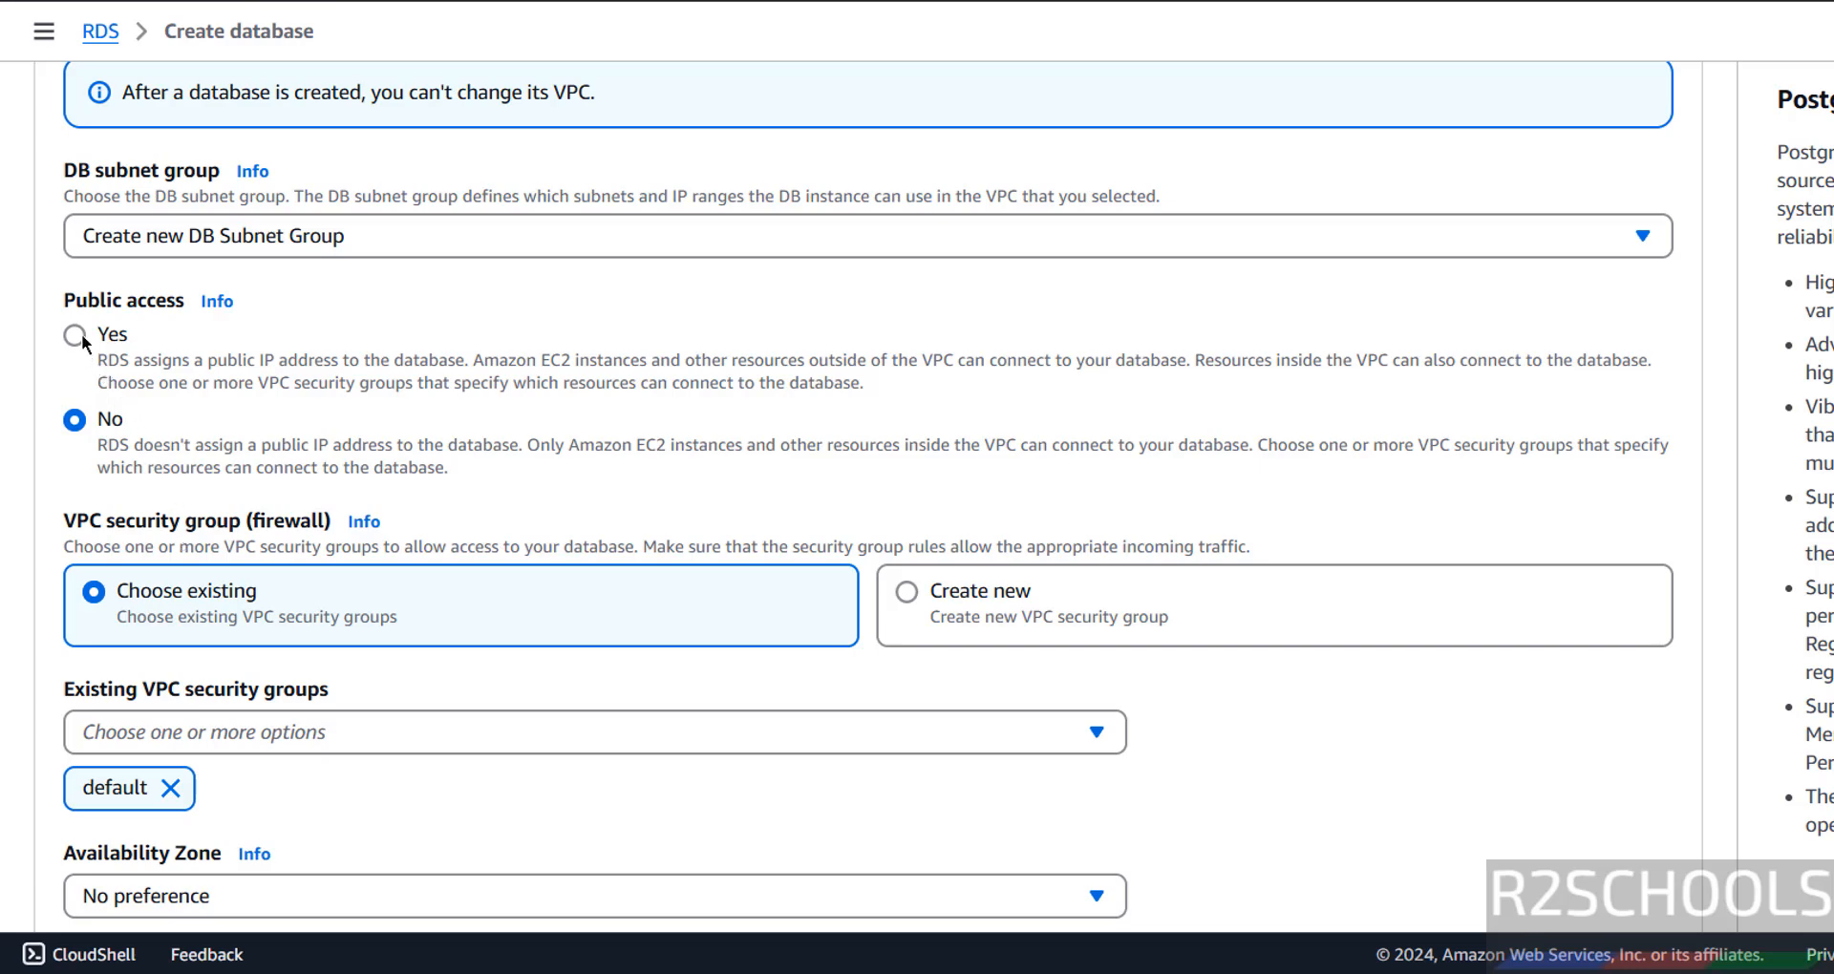
left_click(82, 334)
scroll(209, 359, "down", 3)
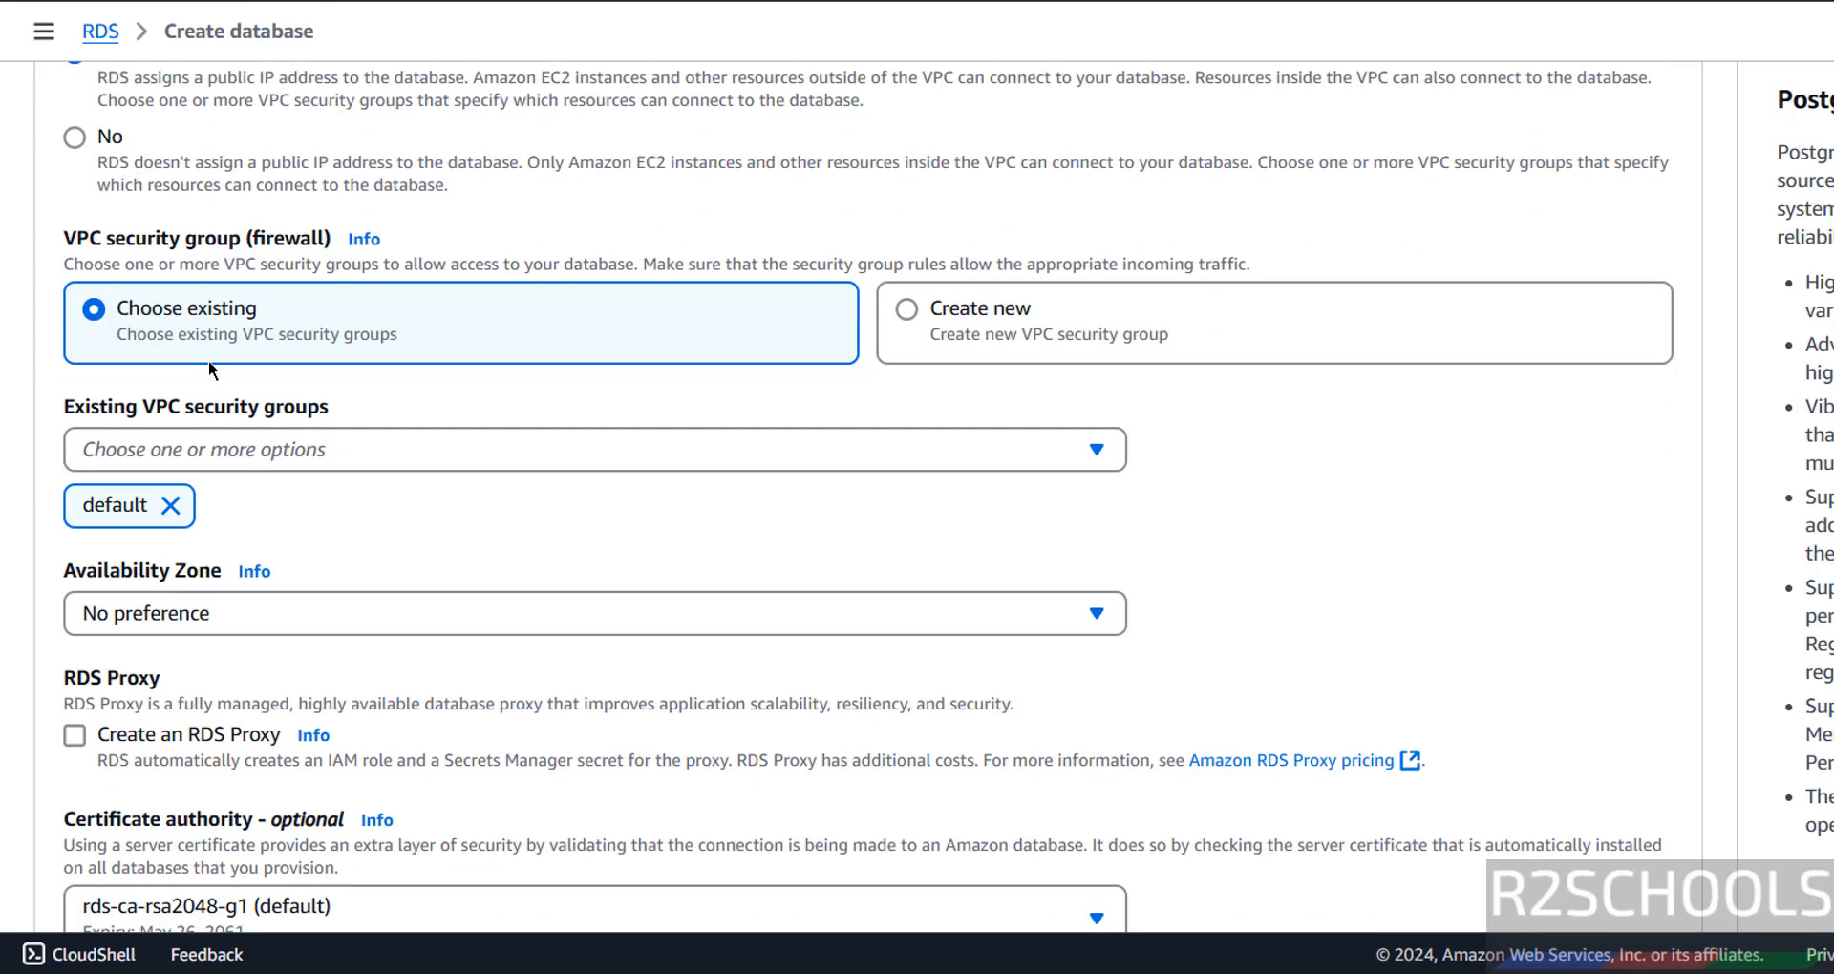
scroll(224, 405, "down", 2)
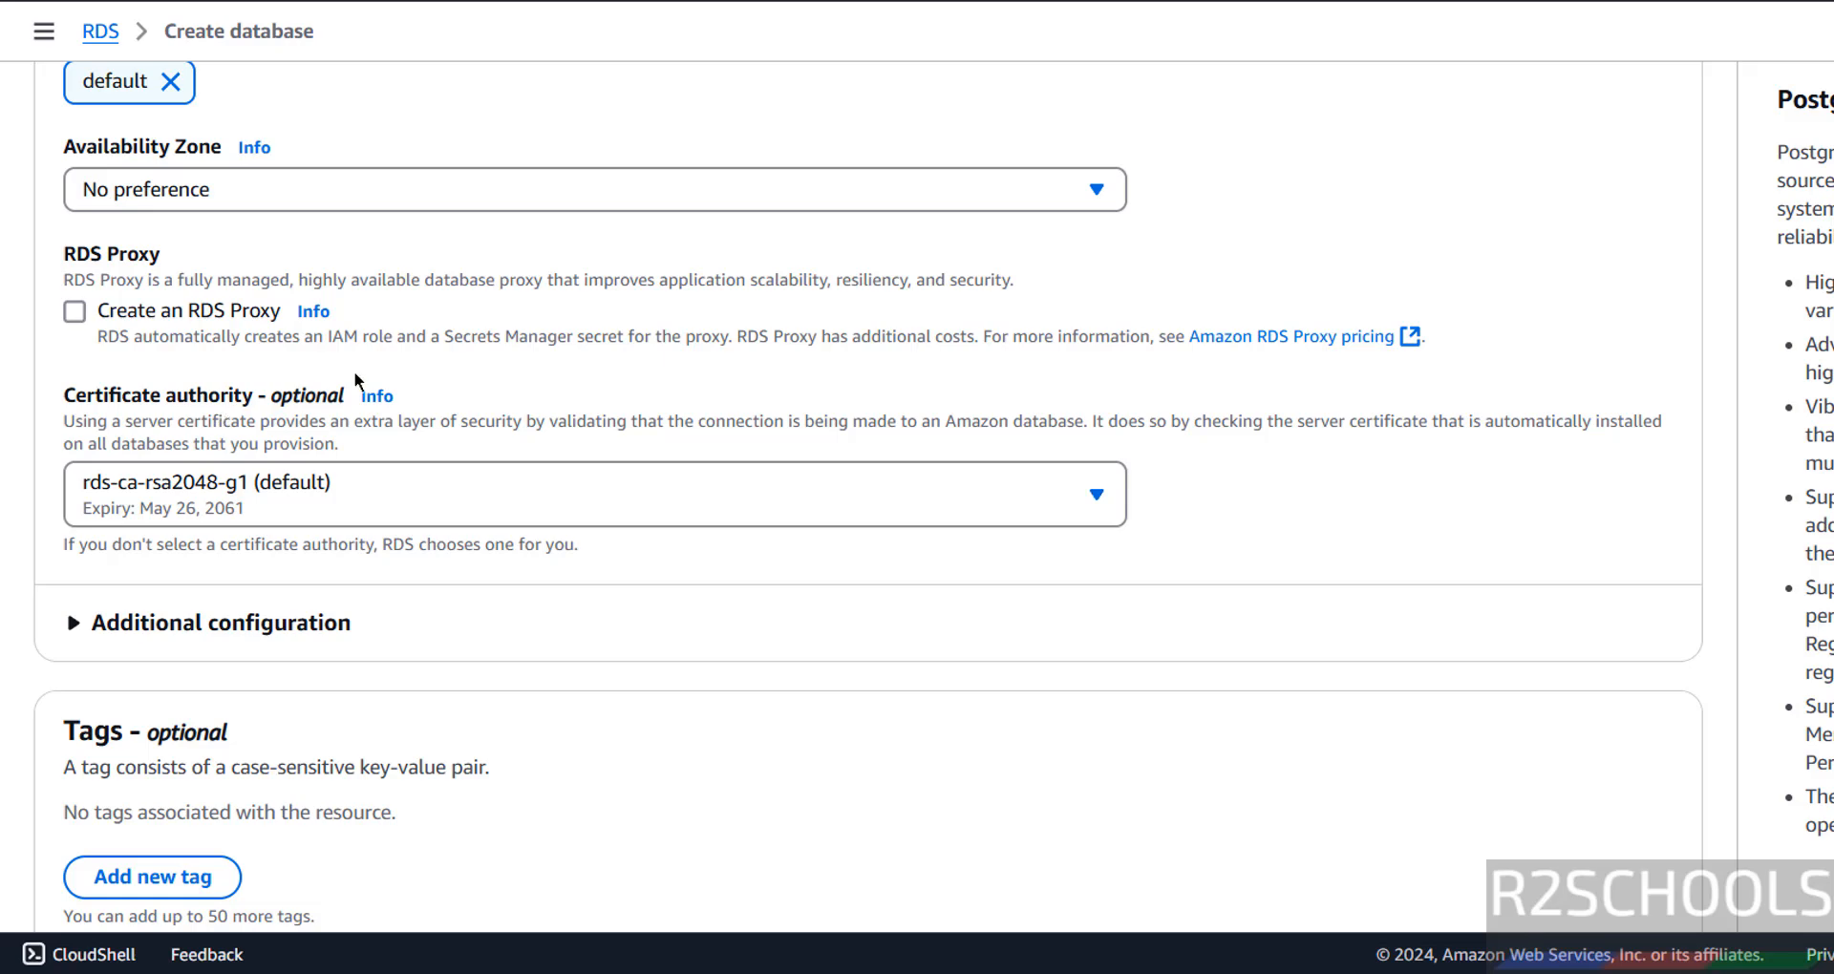
scroll(355, 369, "down", 3)
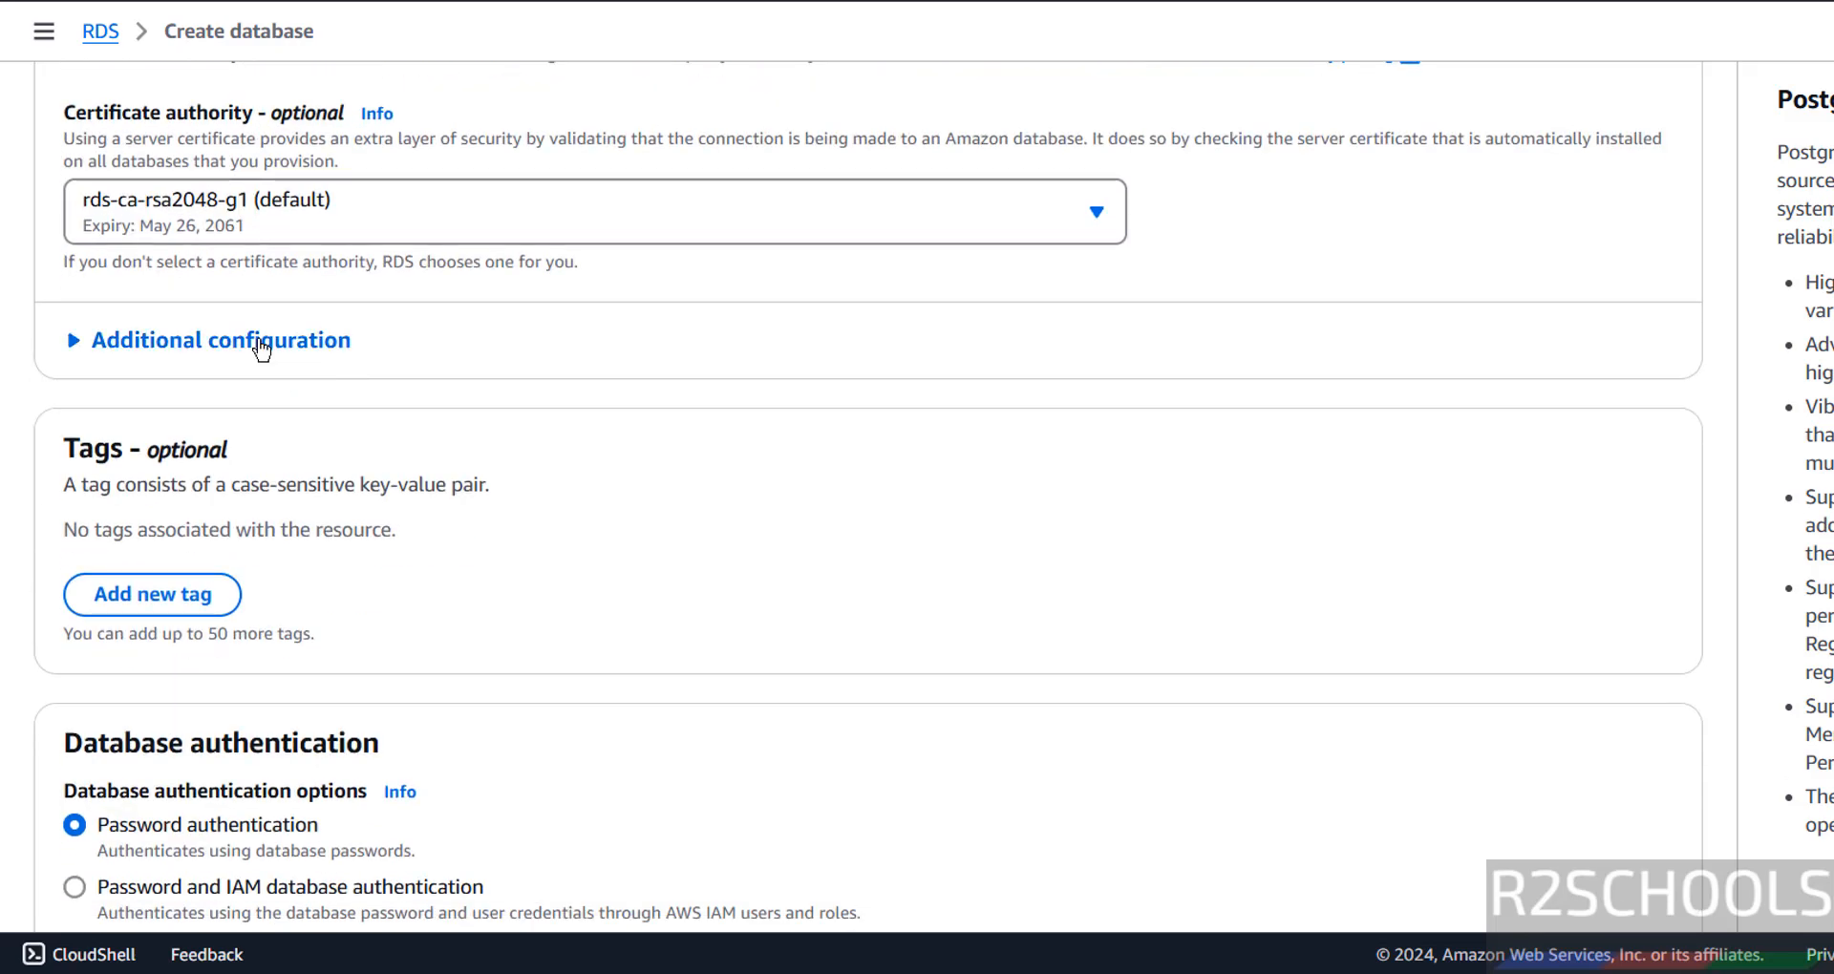
left_click(260, 344)
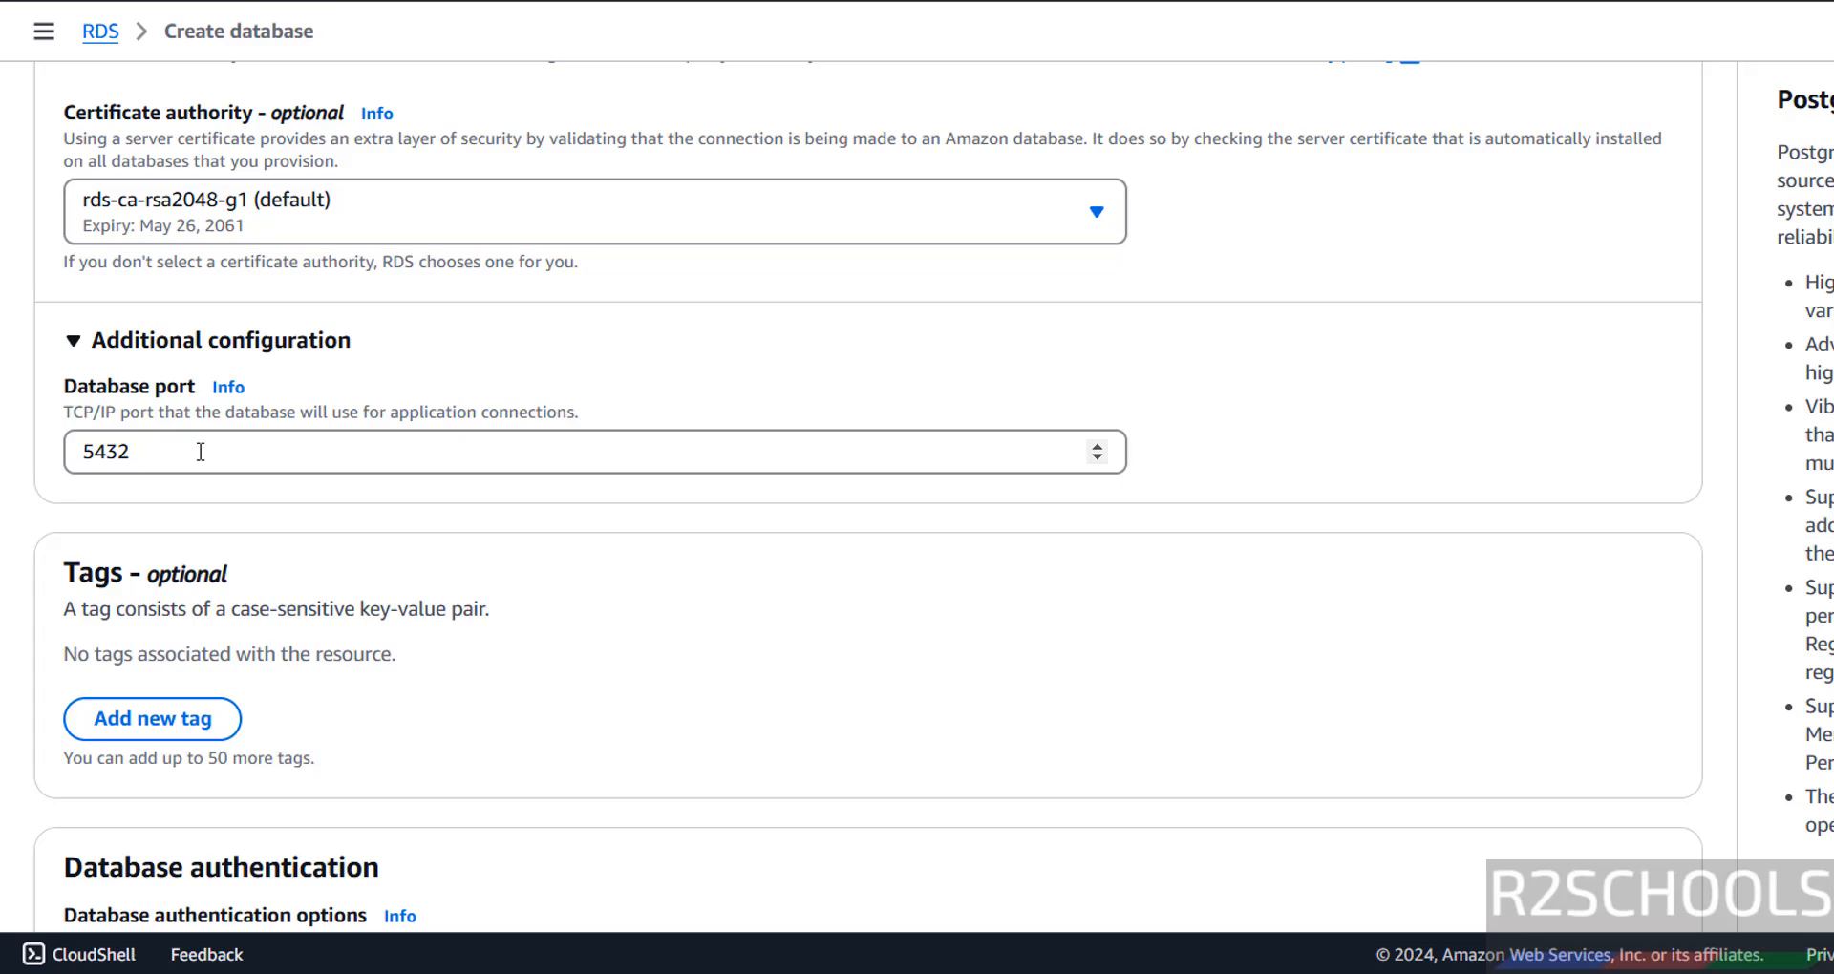
Review the Additional configuration and backup options, then submit the database creation.
scroll(201, 451, "down", 3)
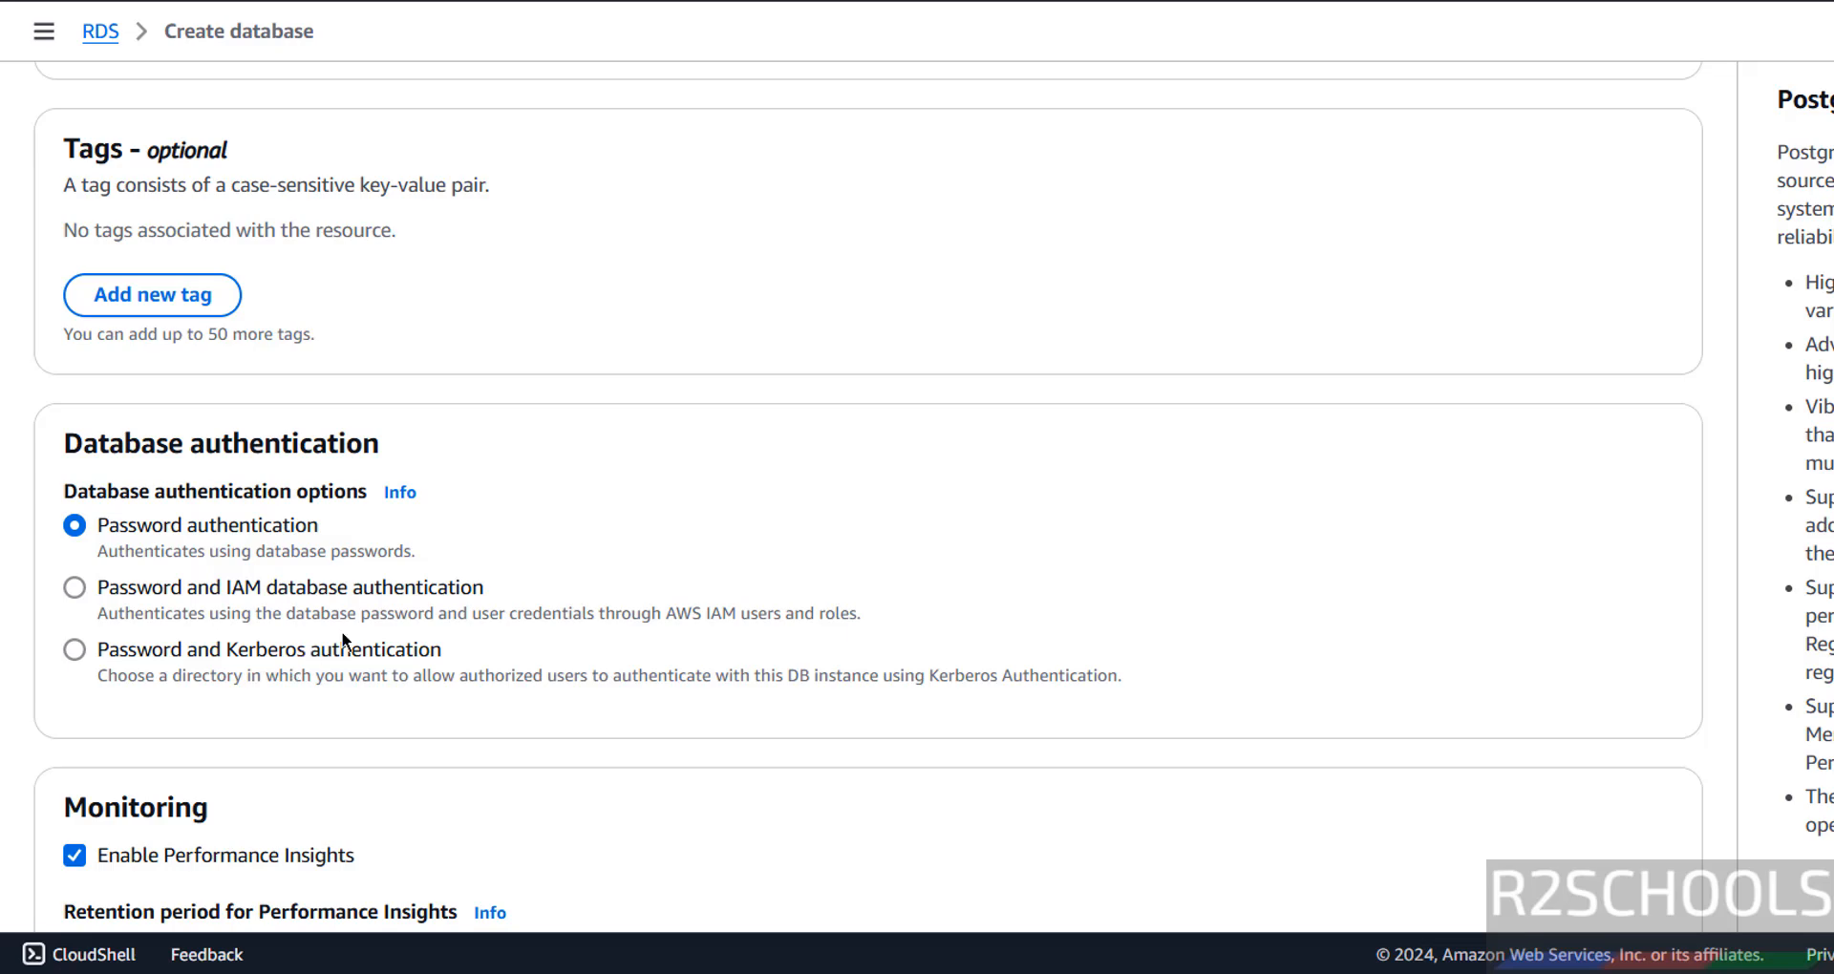
scroll(363, 627, "down", 3)
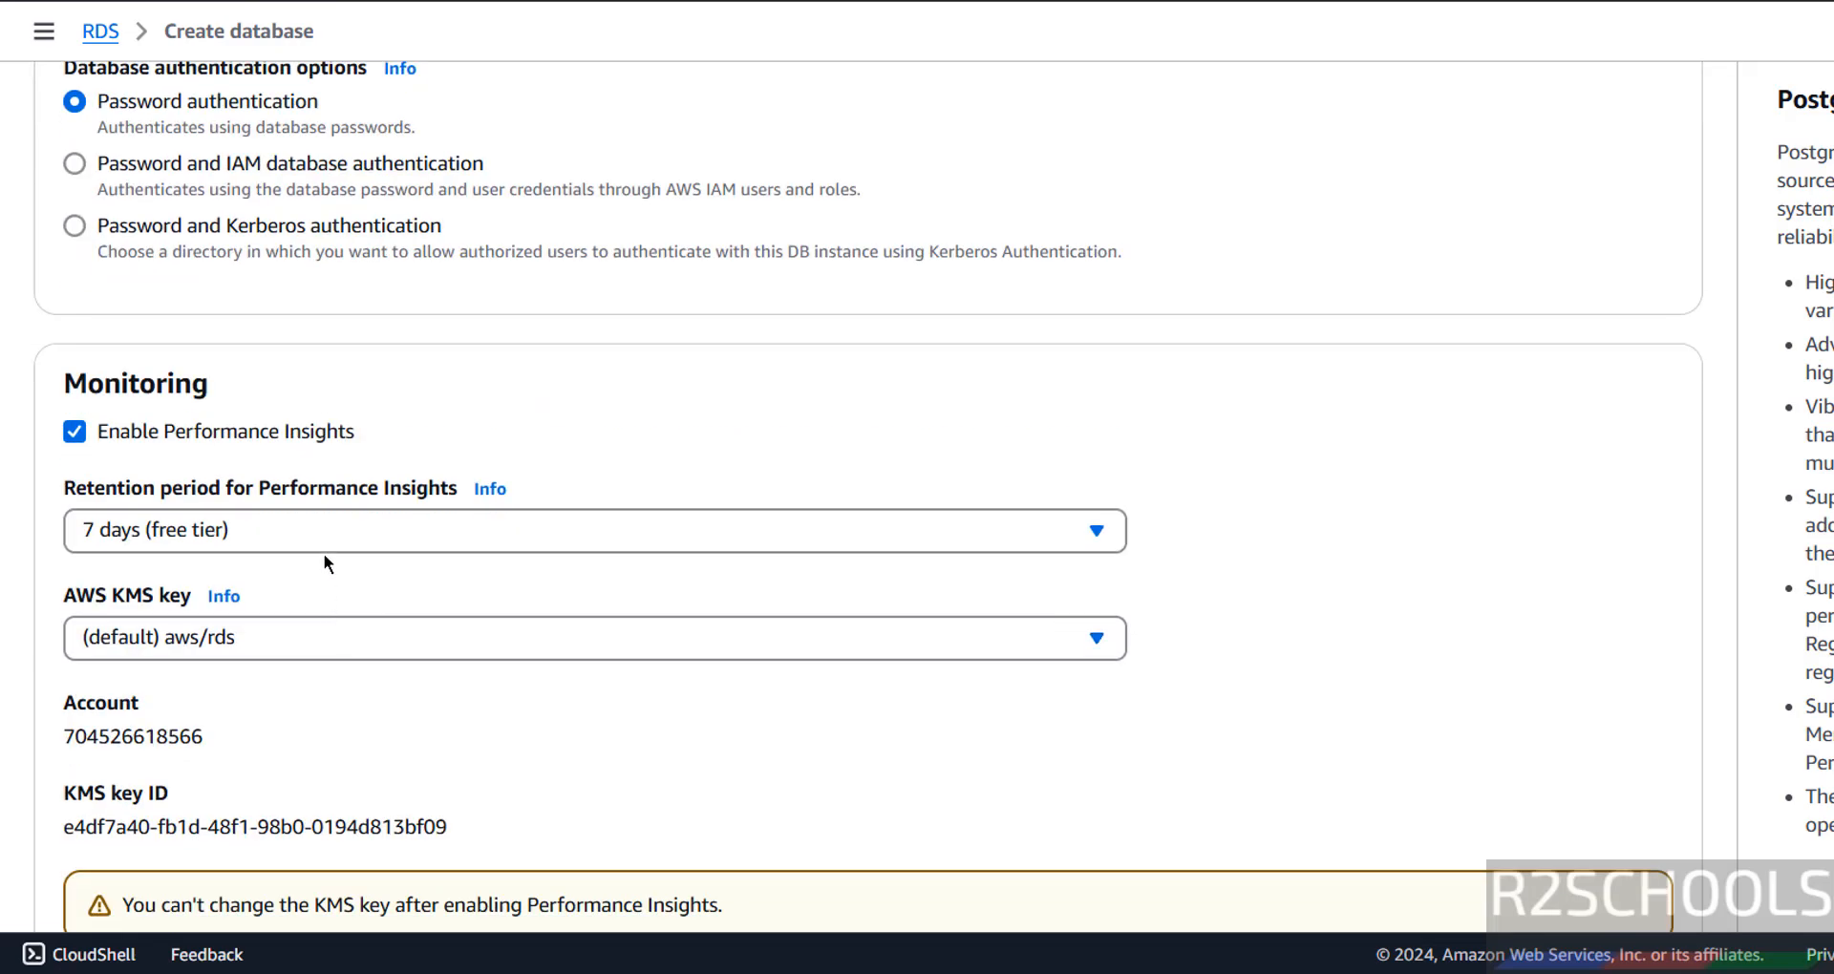
scroll(325, 559, "down", 6)
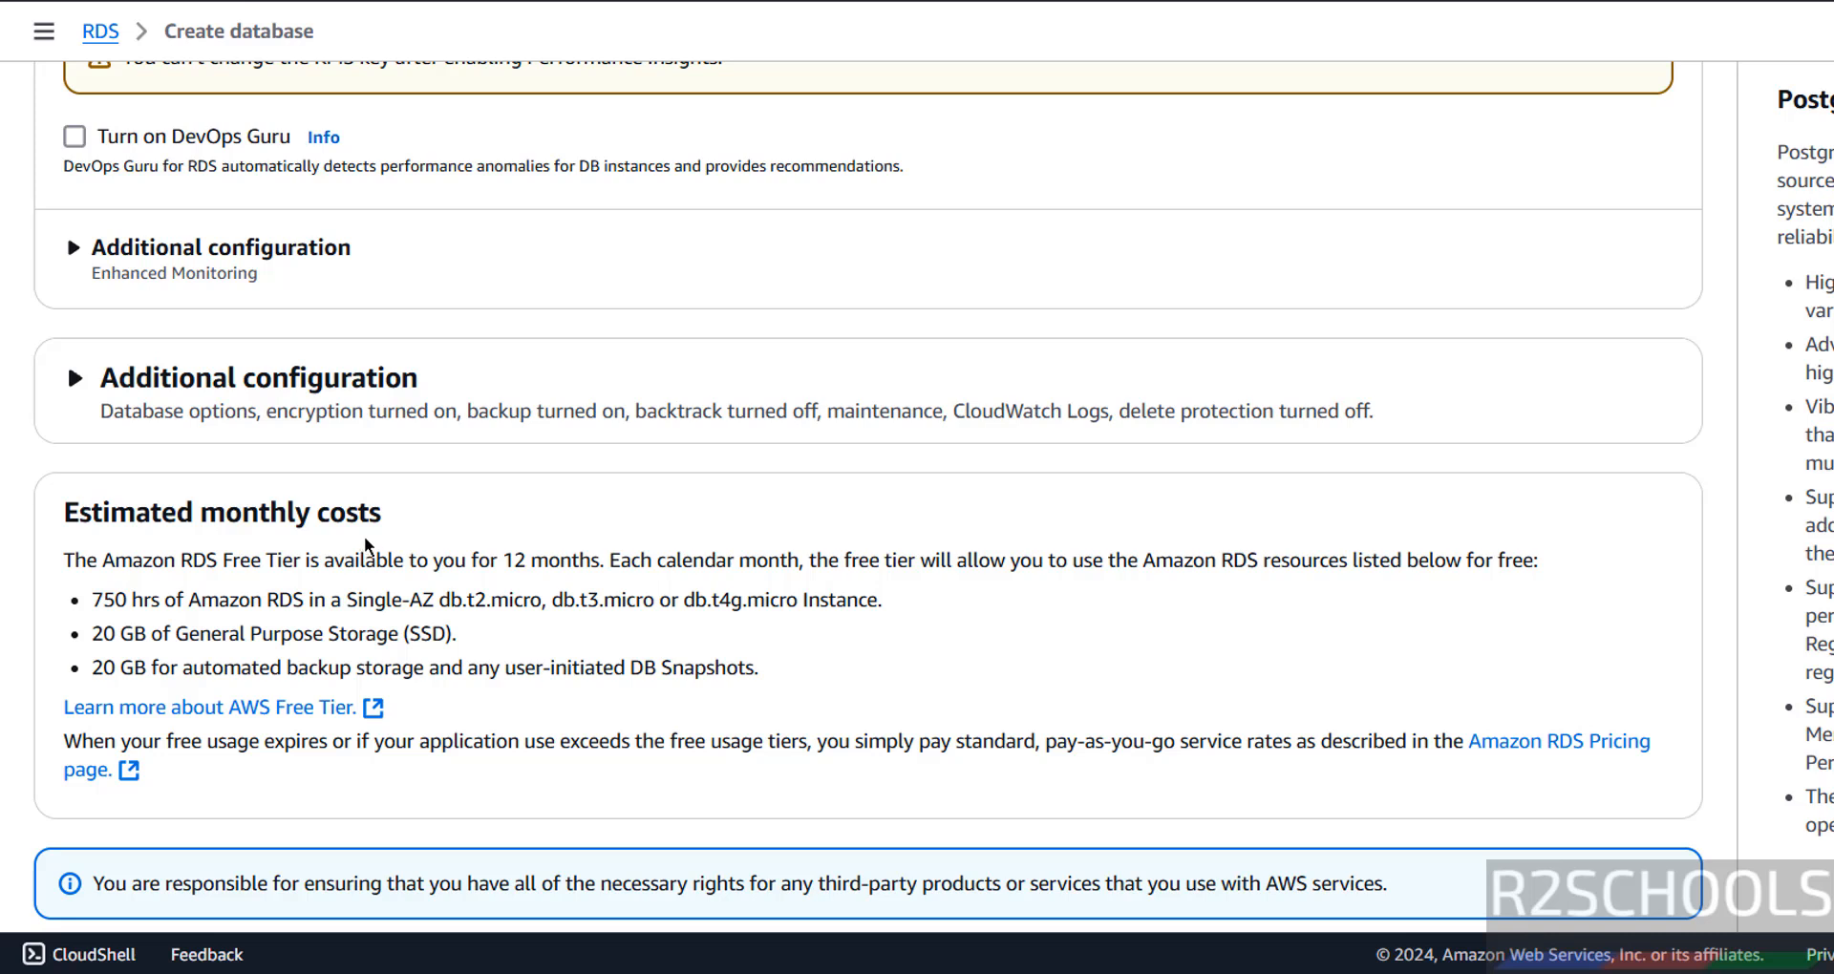
left_click(103, 387)
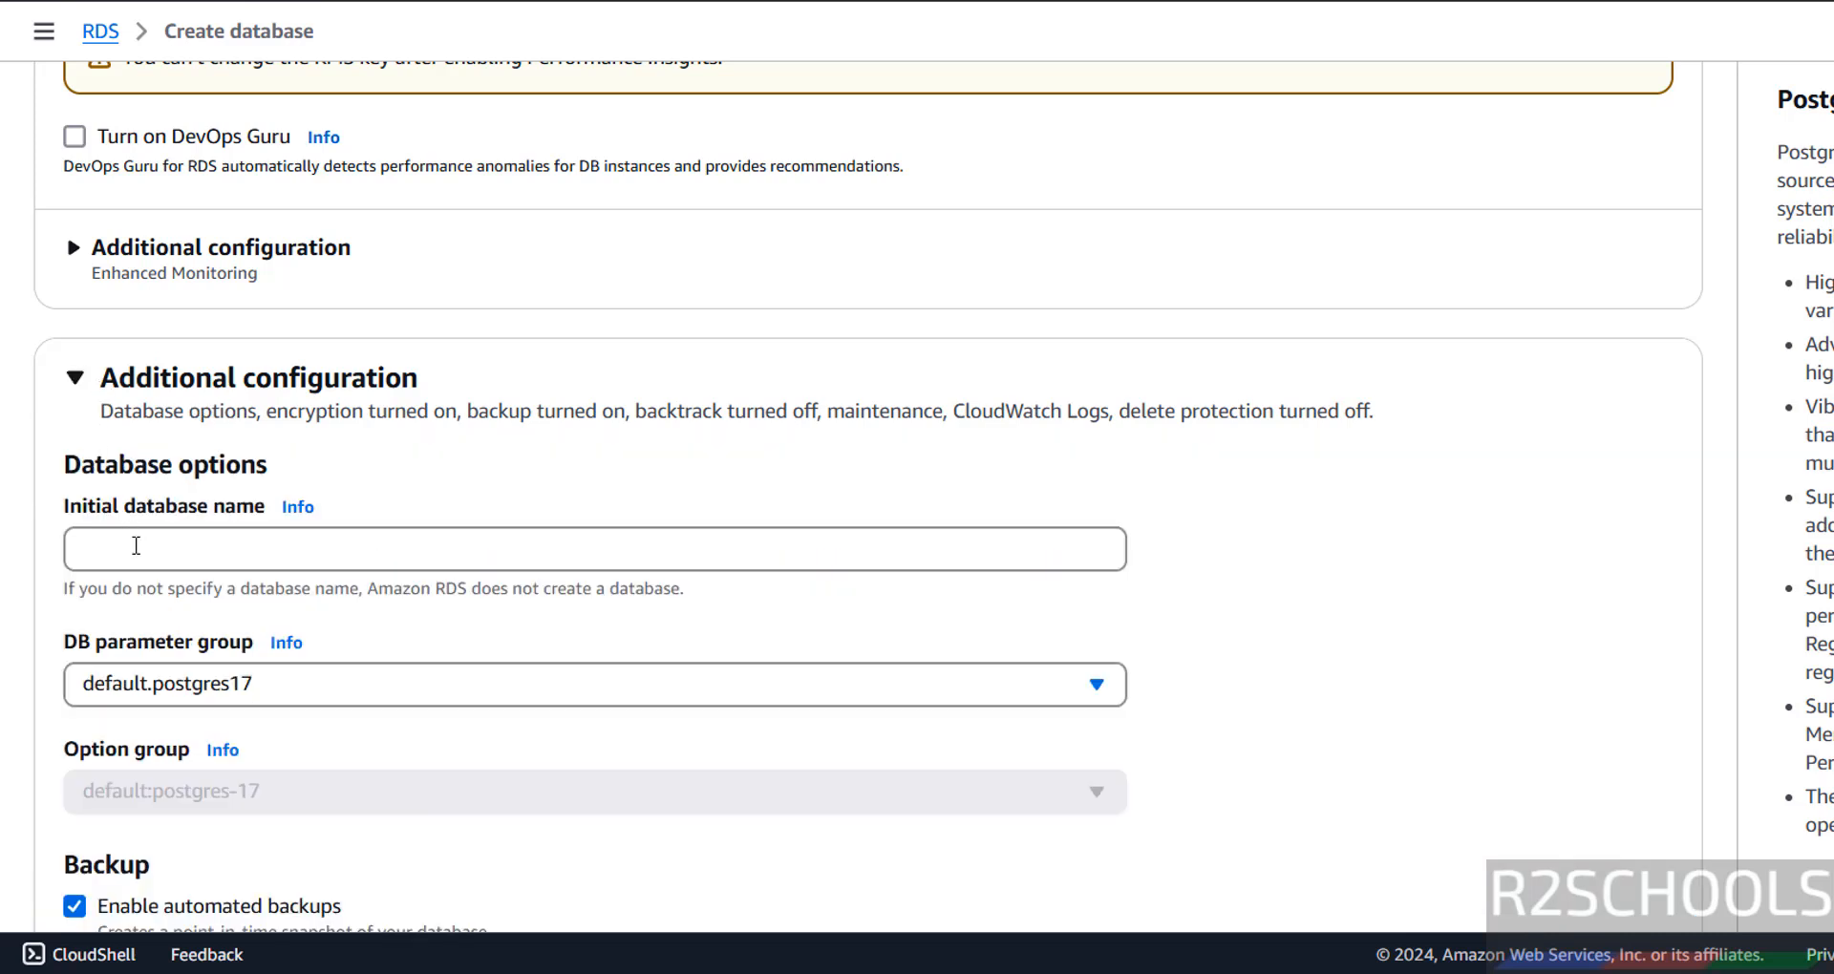
left_click(137, 549)
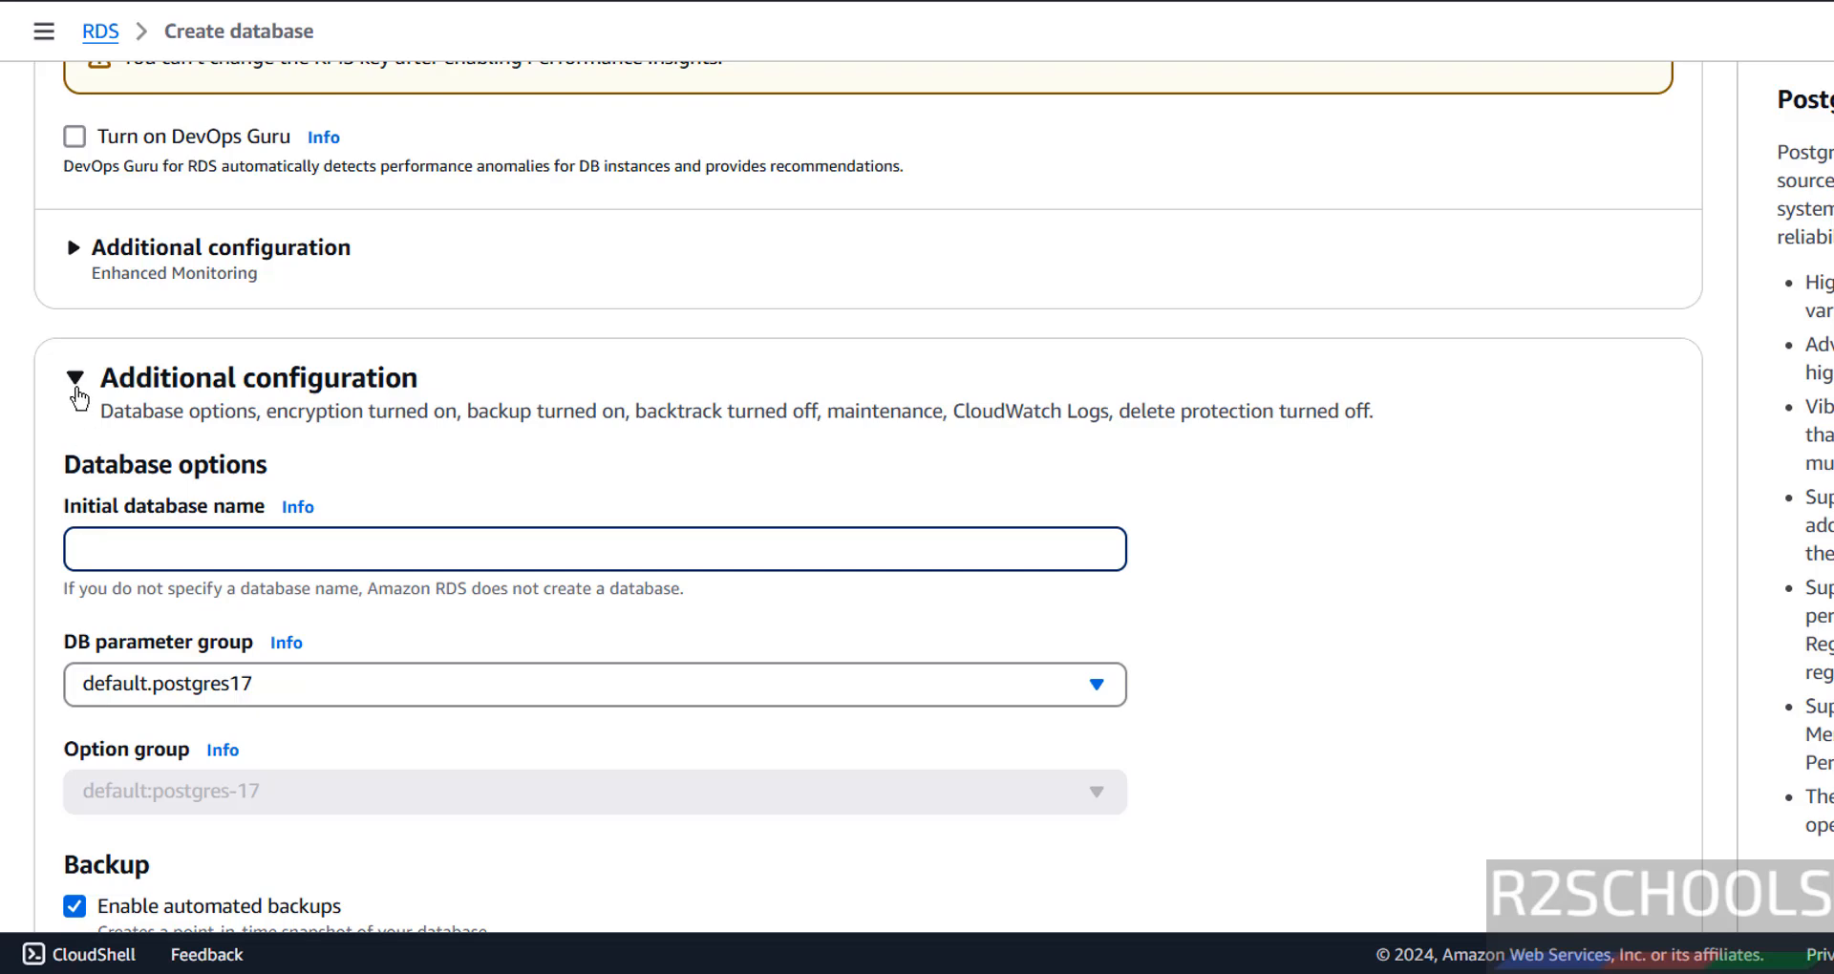
left_click(79, 393)
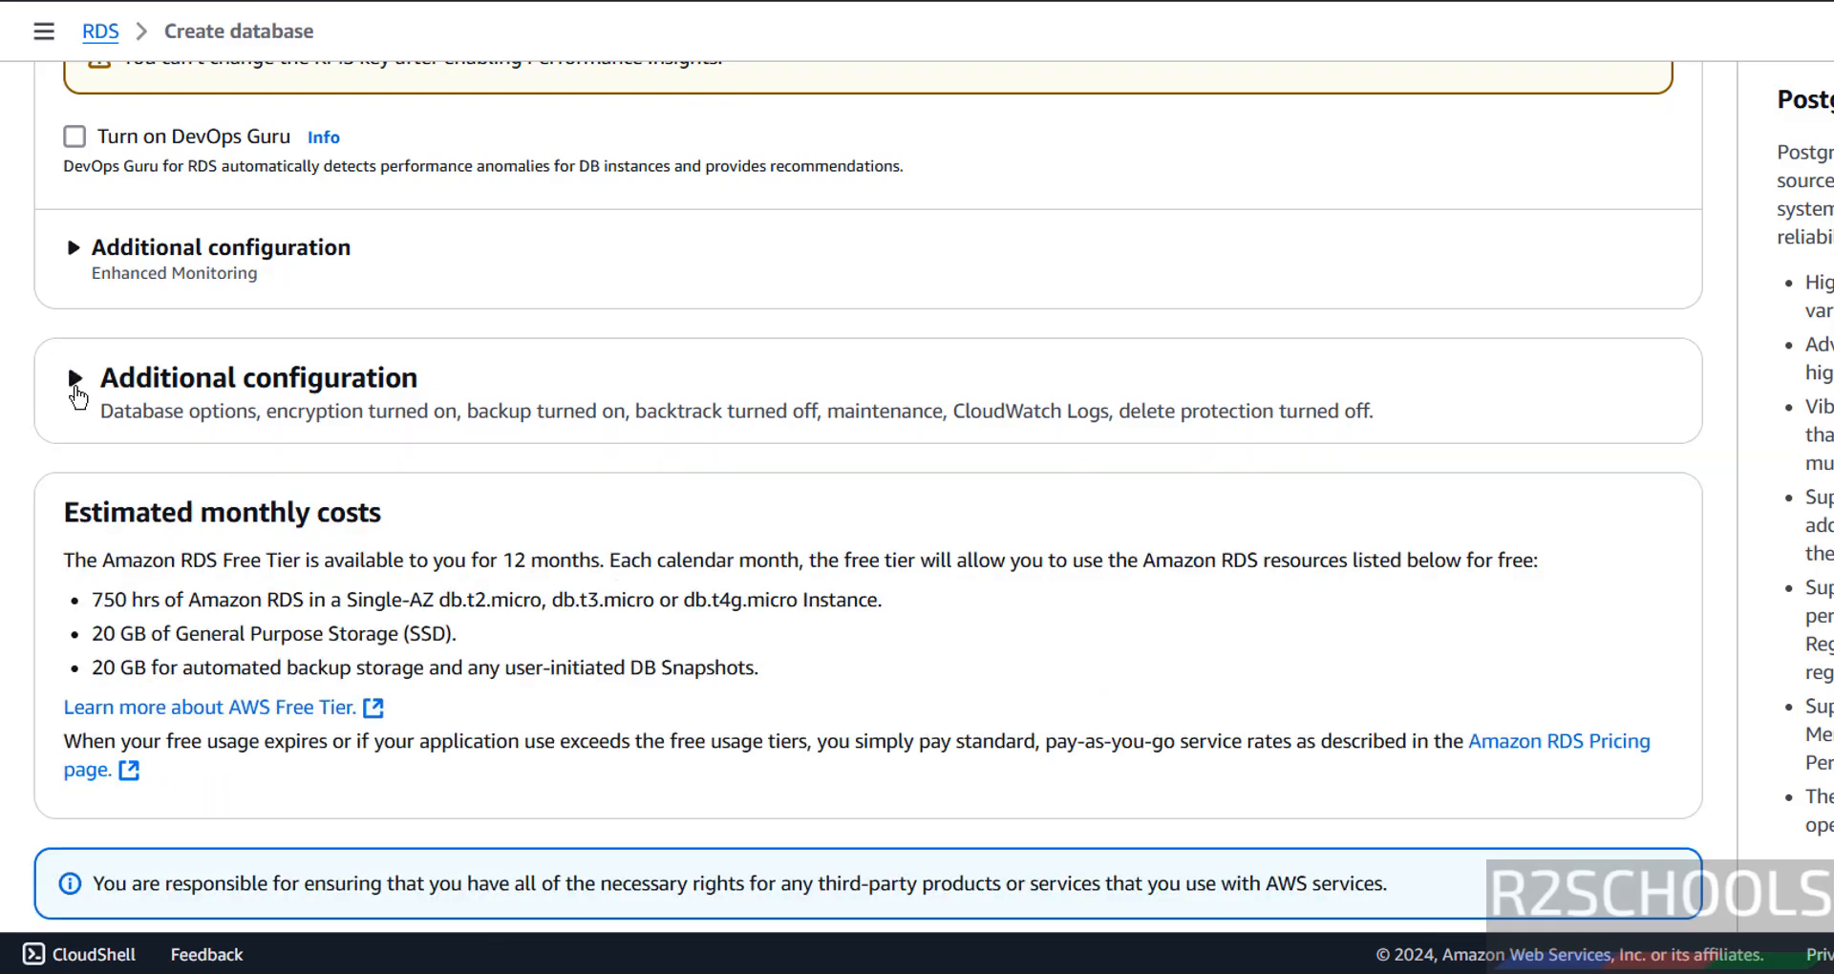
scroll(449, 418, "down", 1)
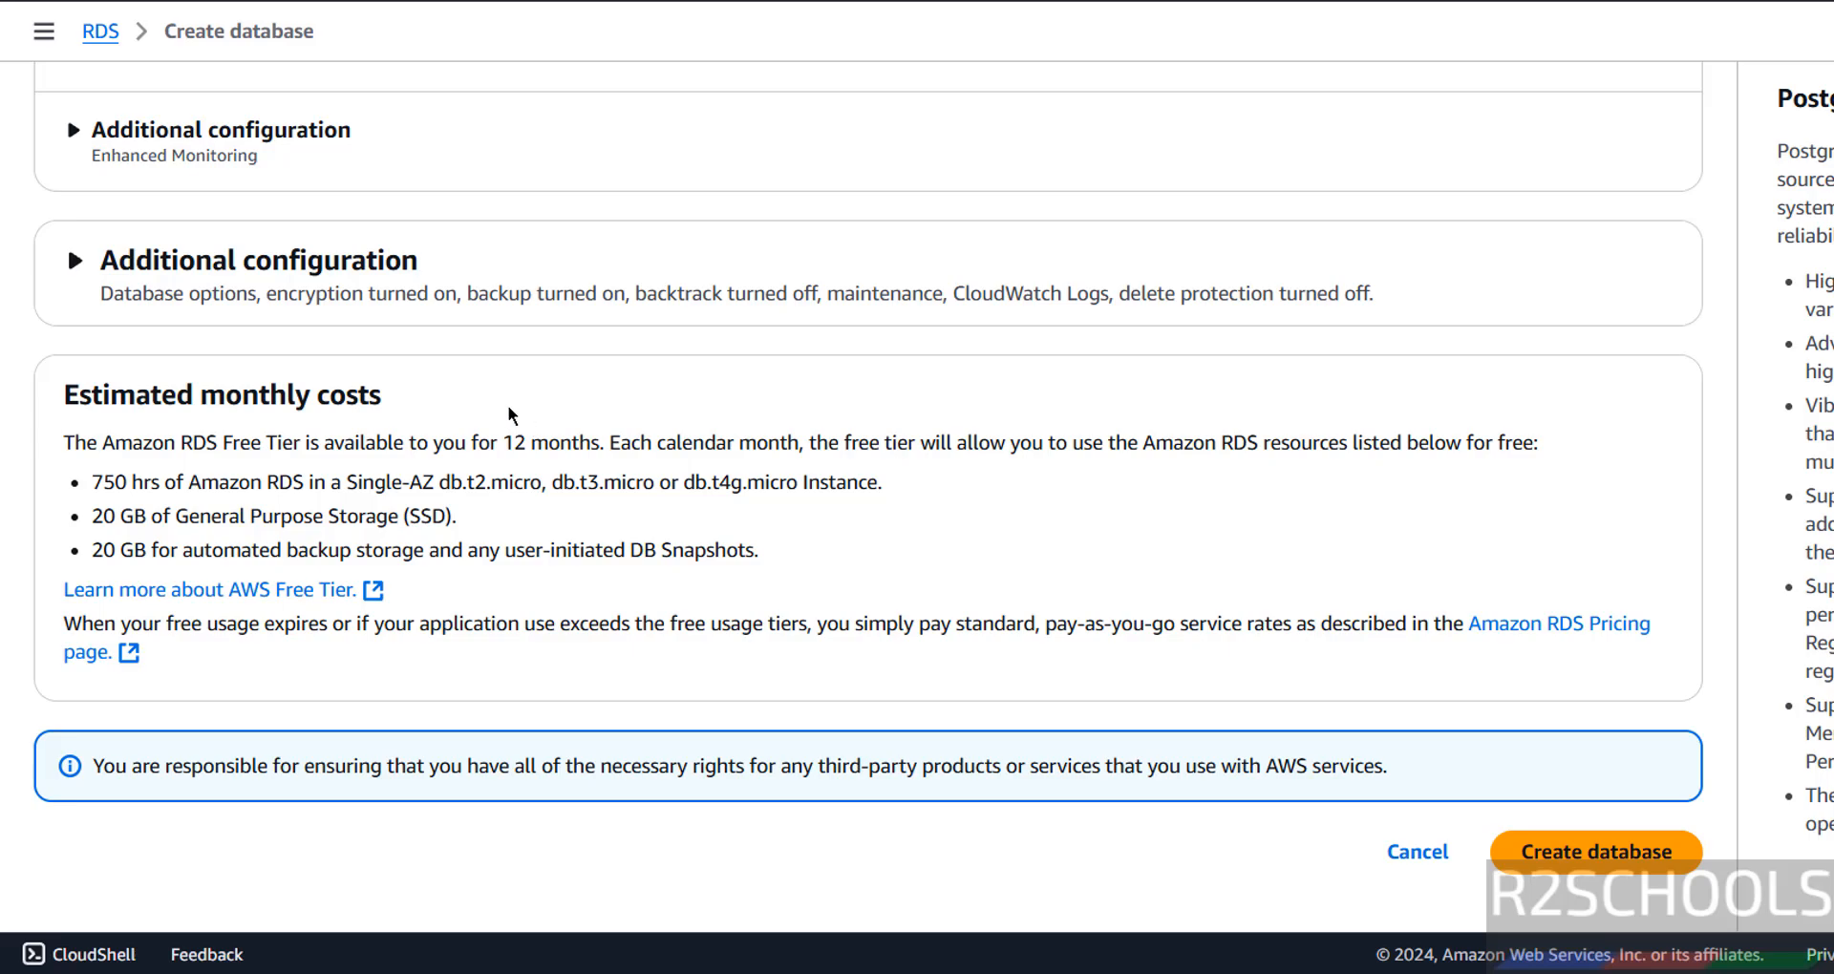
scroll(1446, 397, "up", 20)
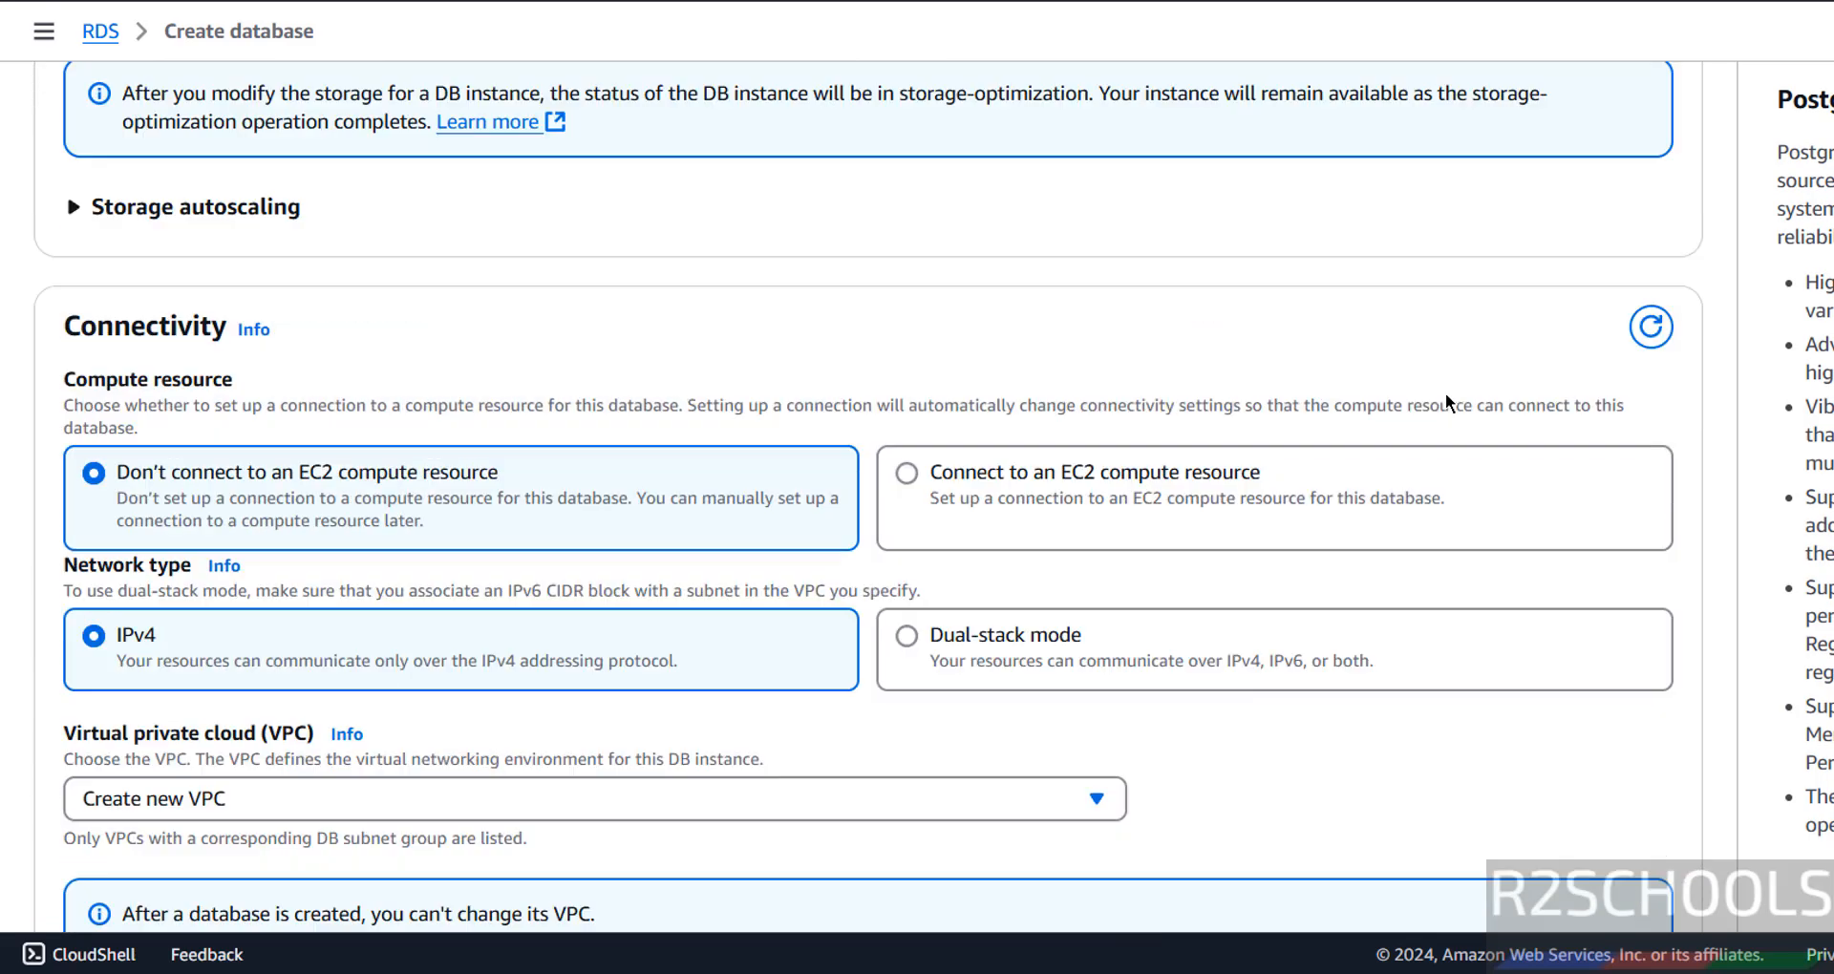
scroll(1738, 245, "up", 15)
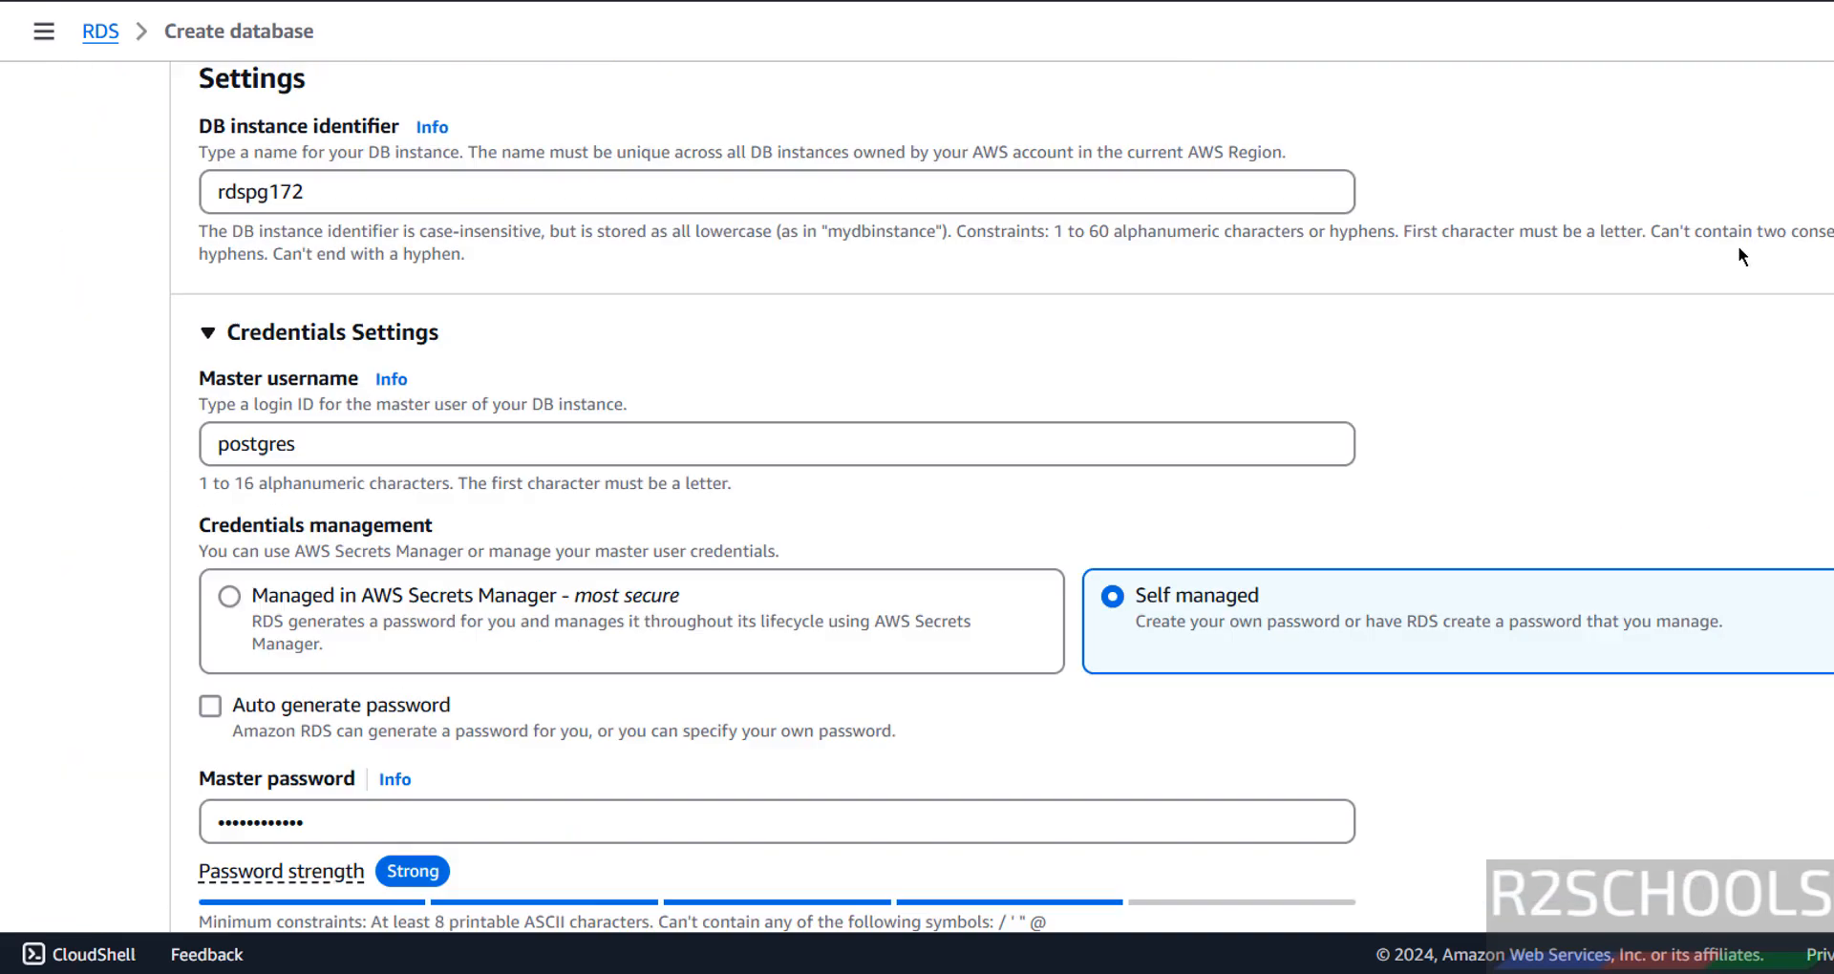
scroll(1737, 245, "down", 20)
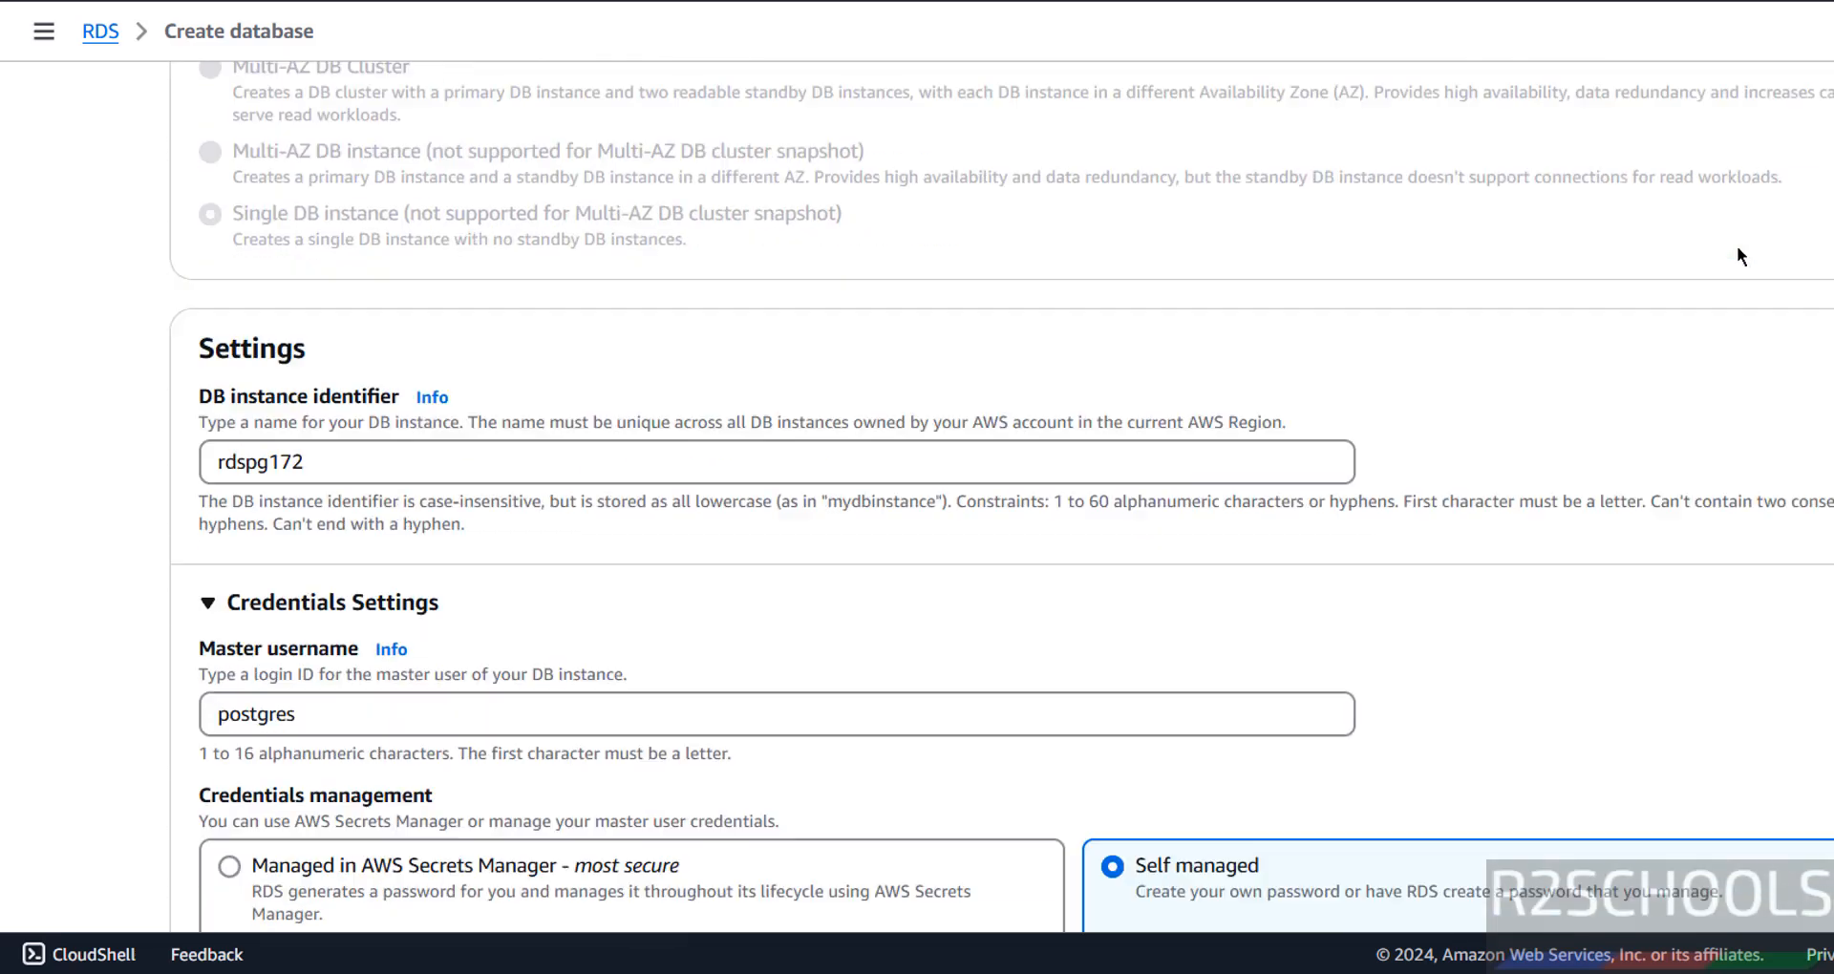
scroll(1425, 293, "down", 20)
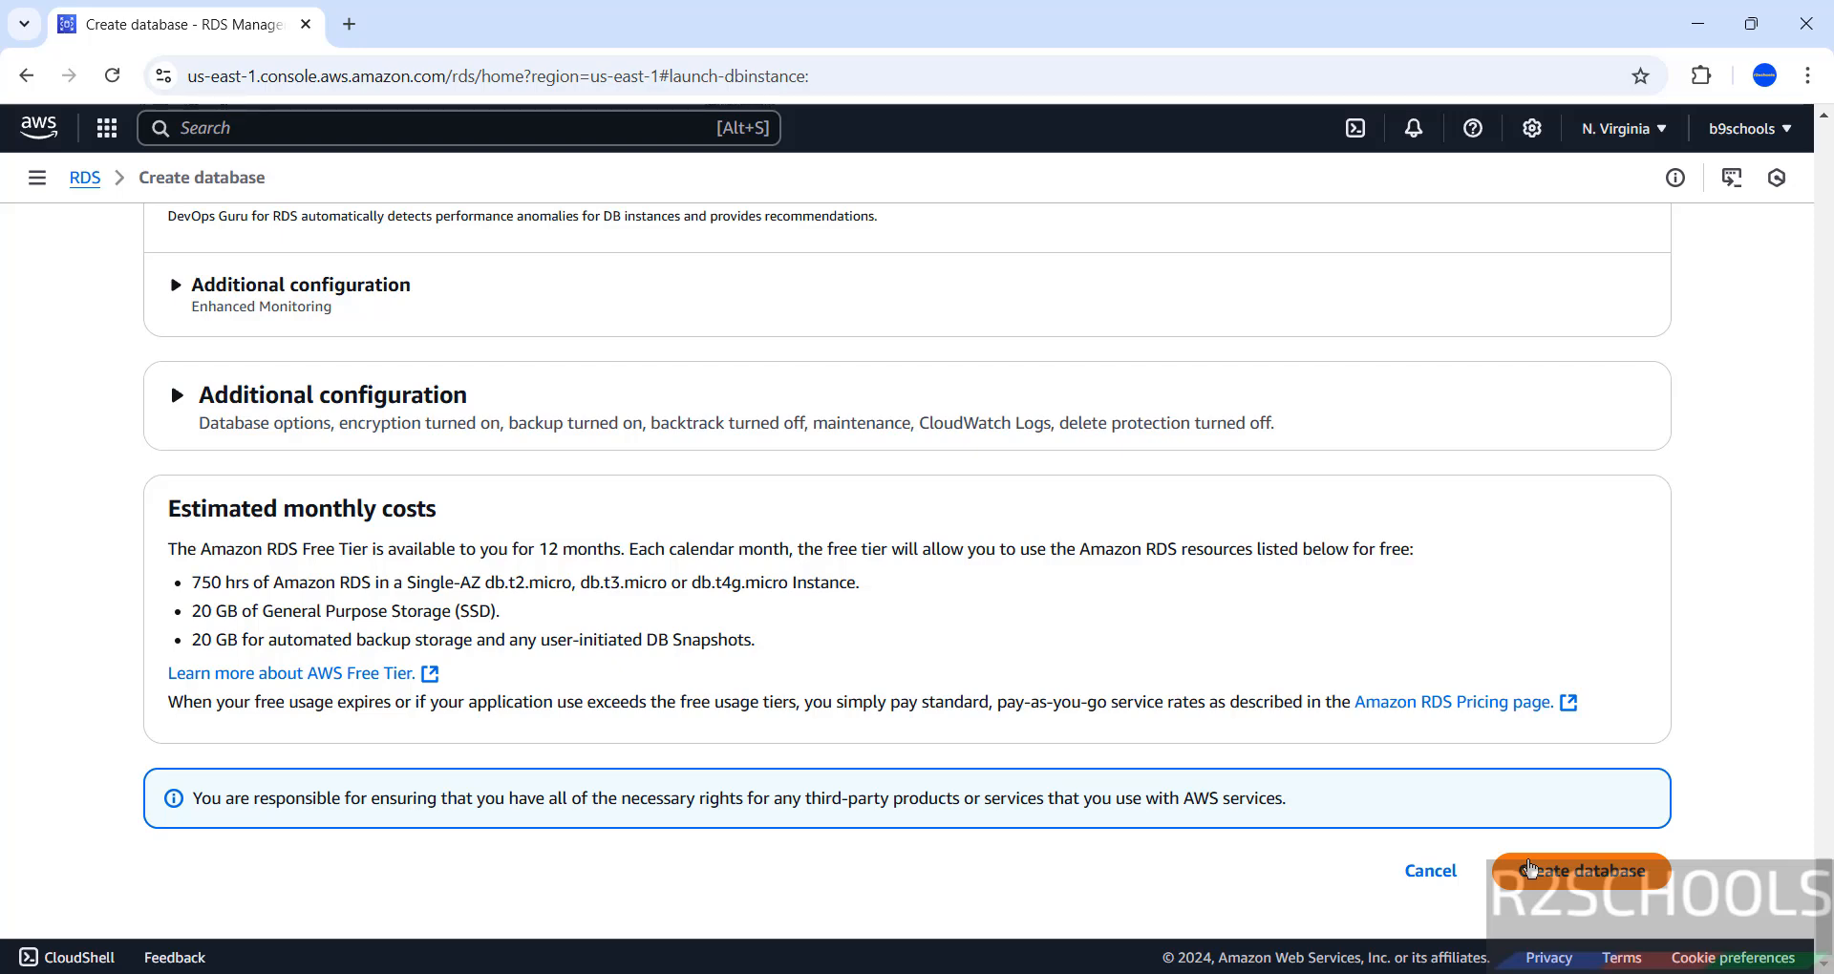
left_click(1528, 867)
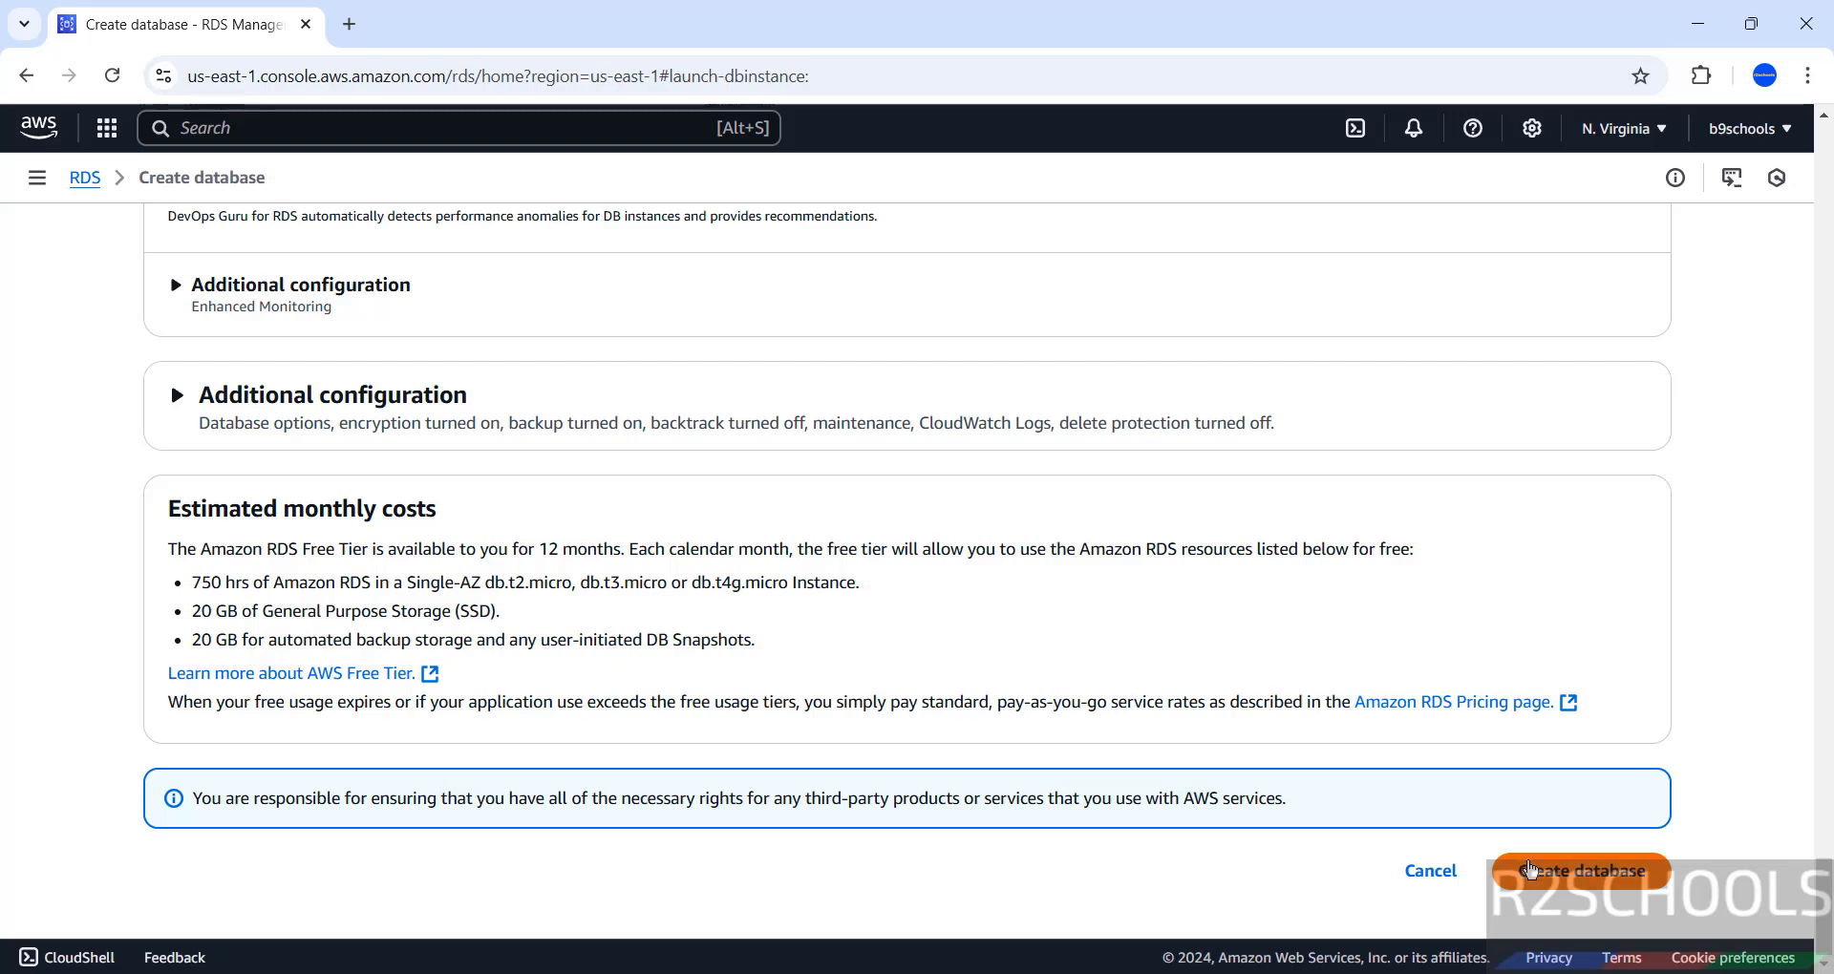
Confirm creation, refresh the Databases list, and open the rdspg172 details page.
left_click(1590, 880)
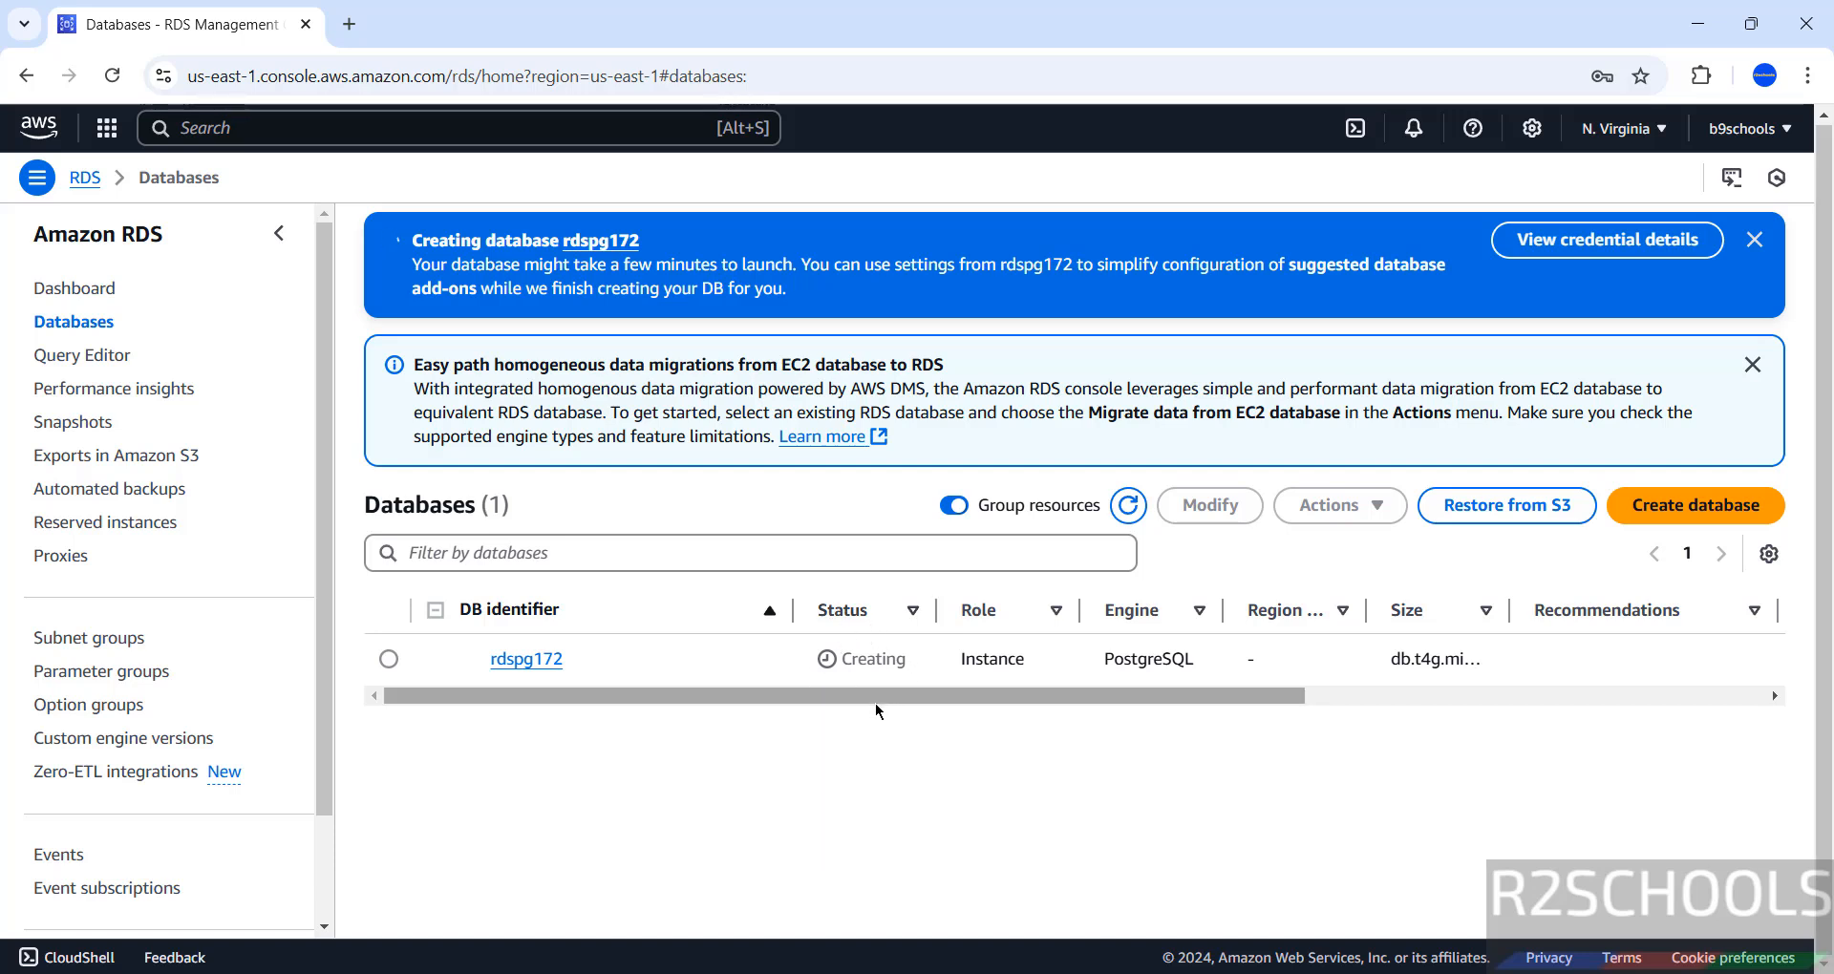
left_click(1126, 507)
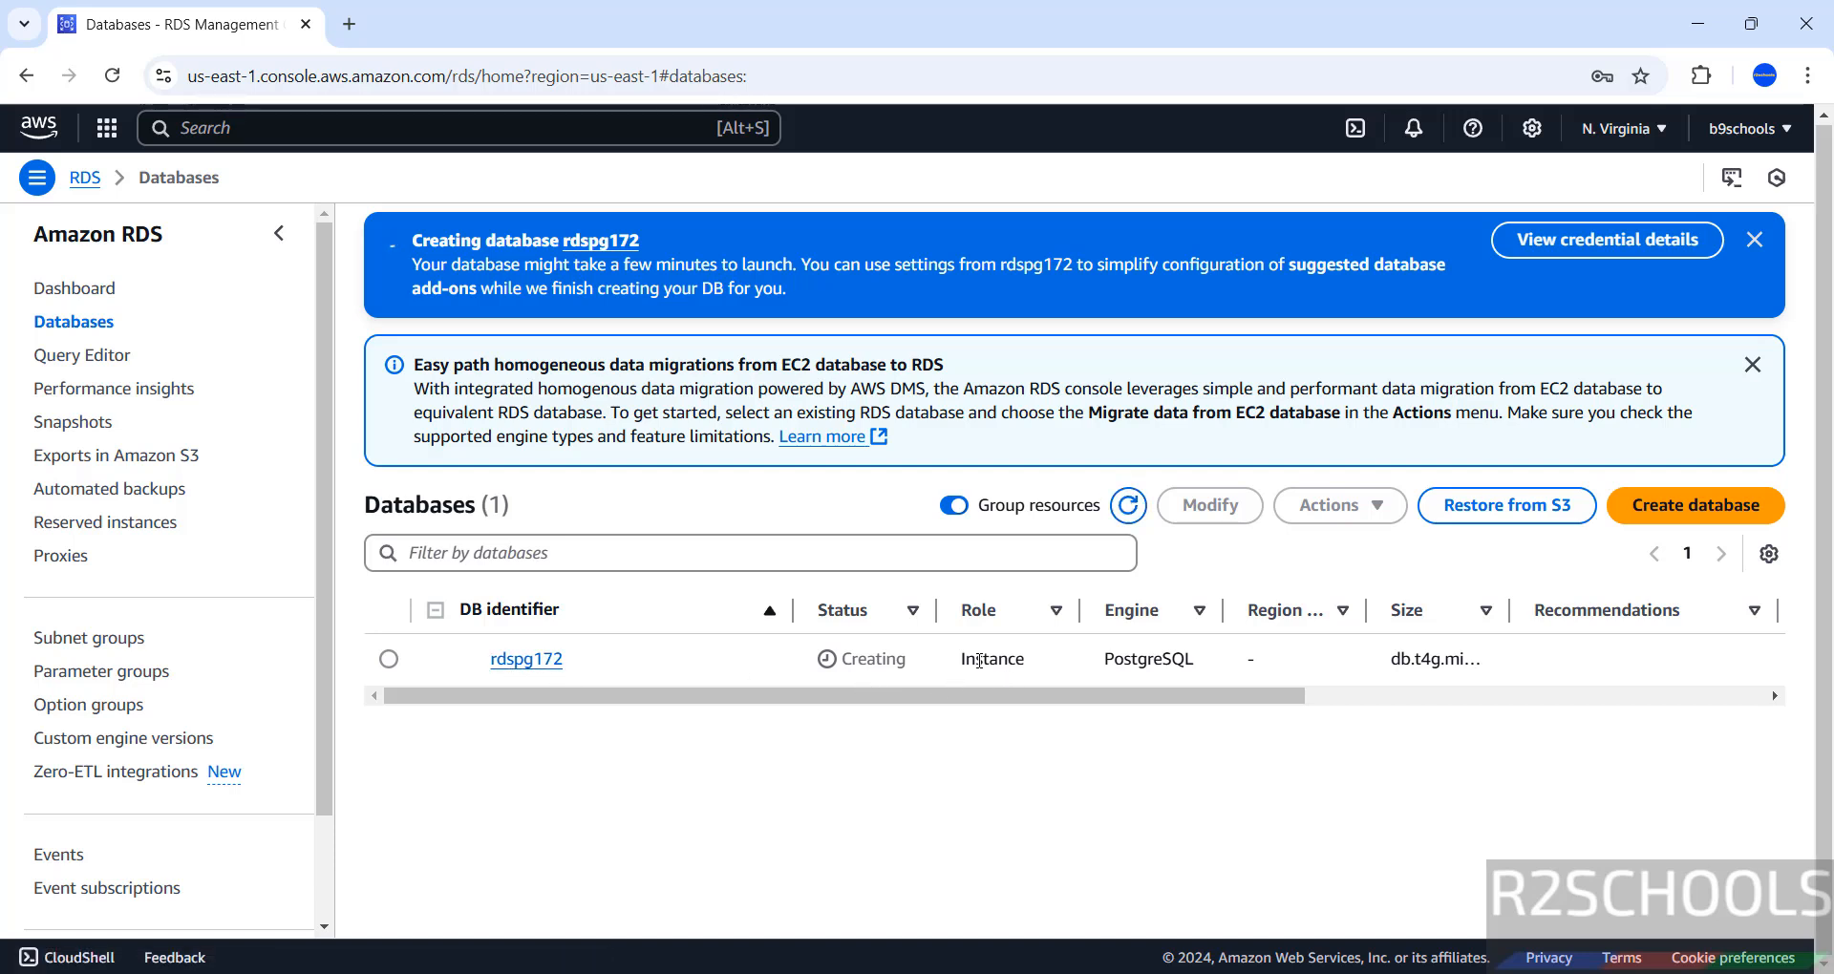
left_click_drag(1196, 701, 1713, 699)
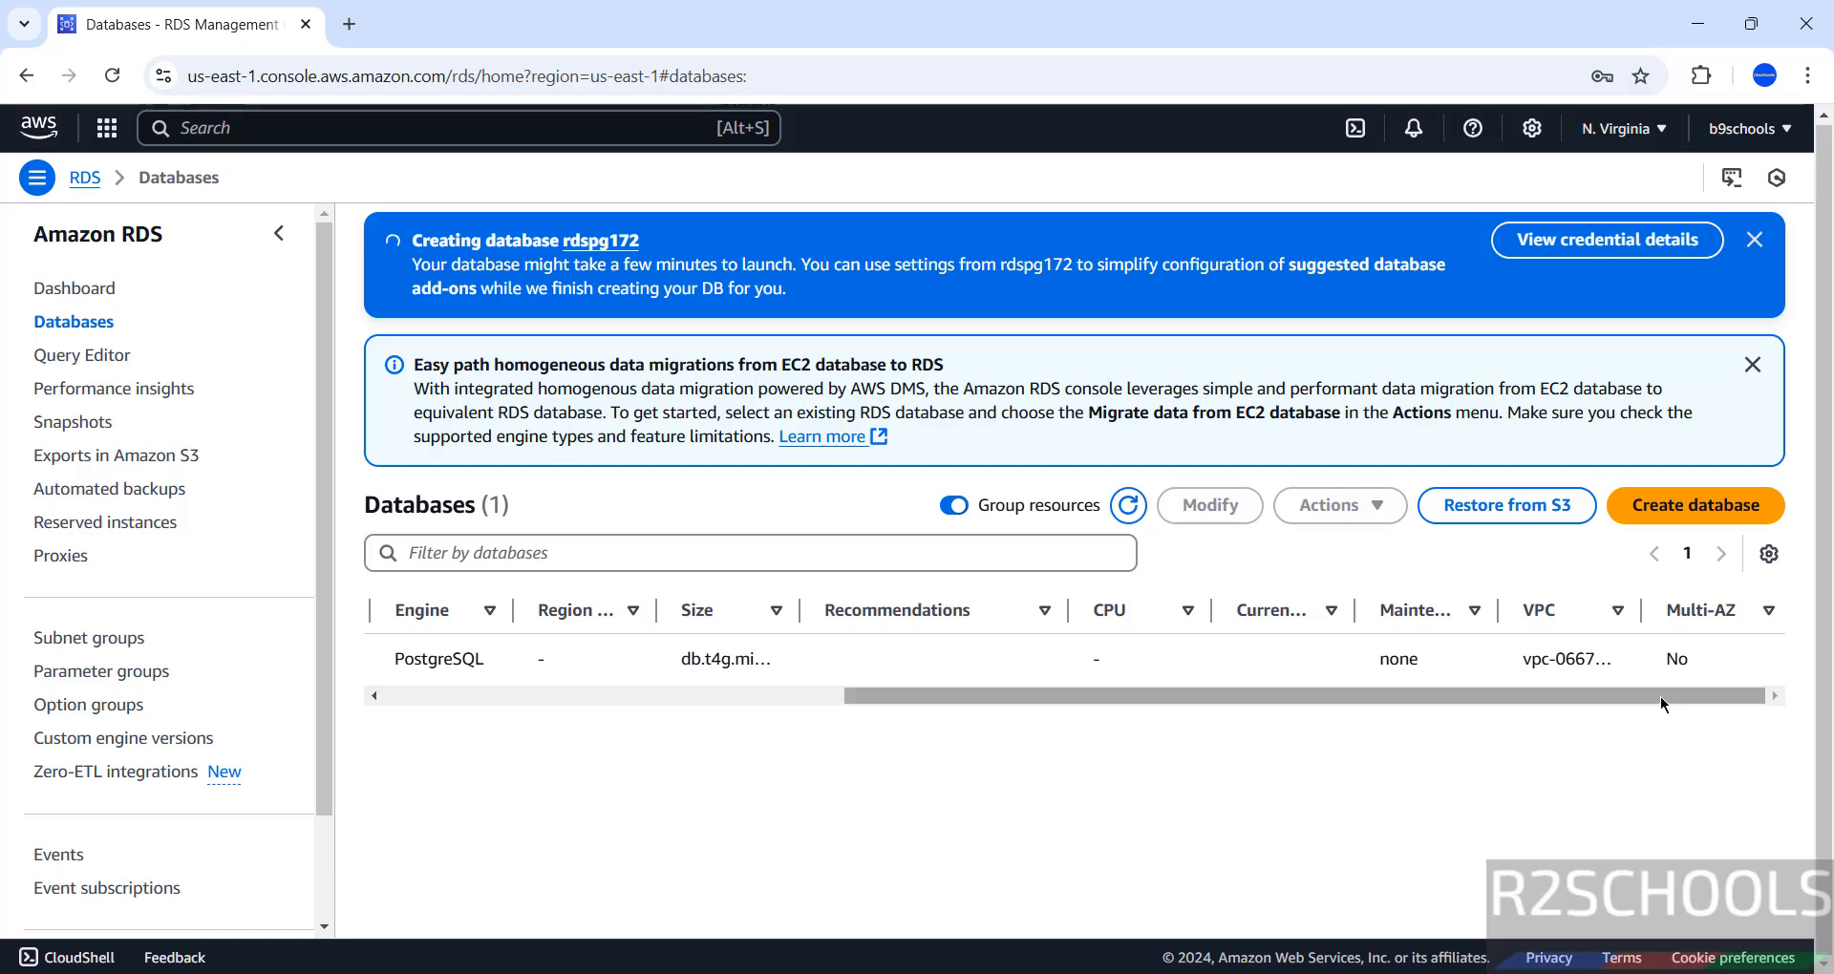
left_click_drag(1660, 697, 896, 698)
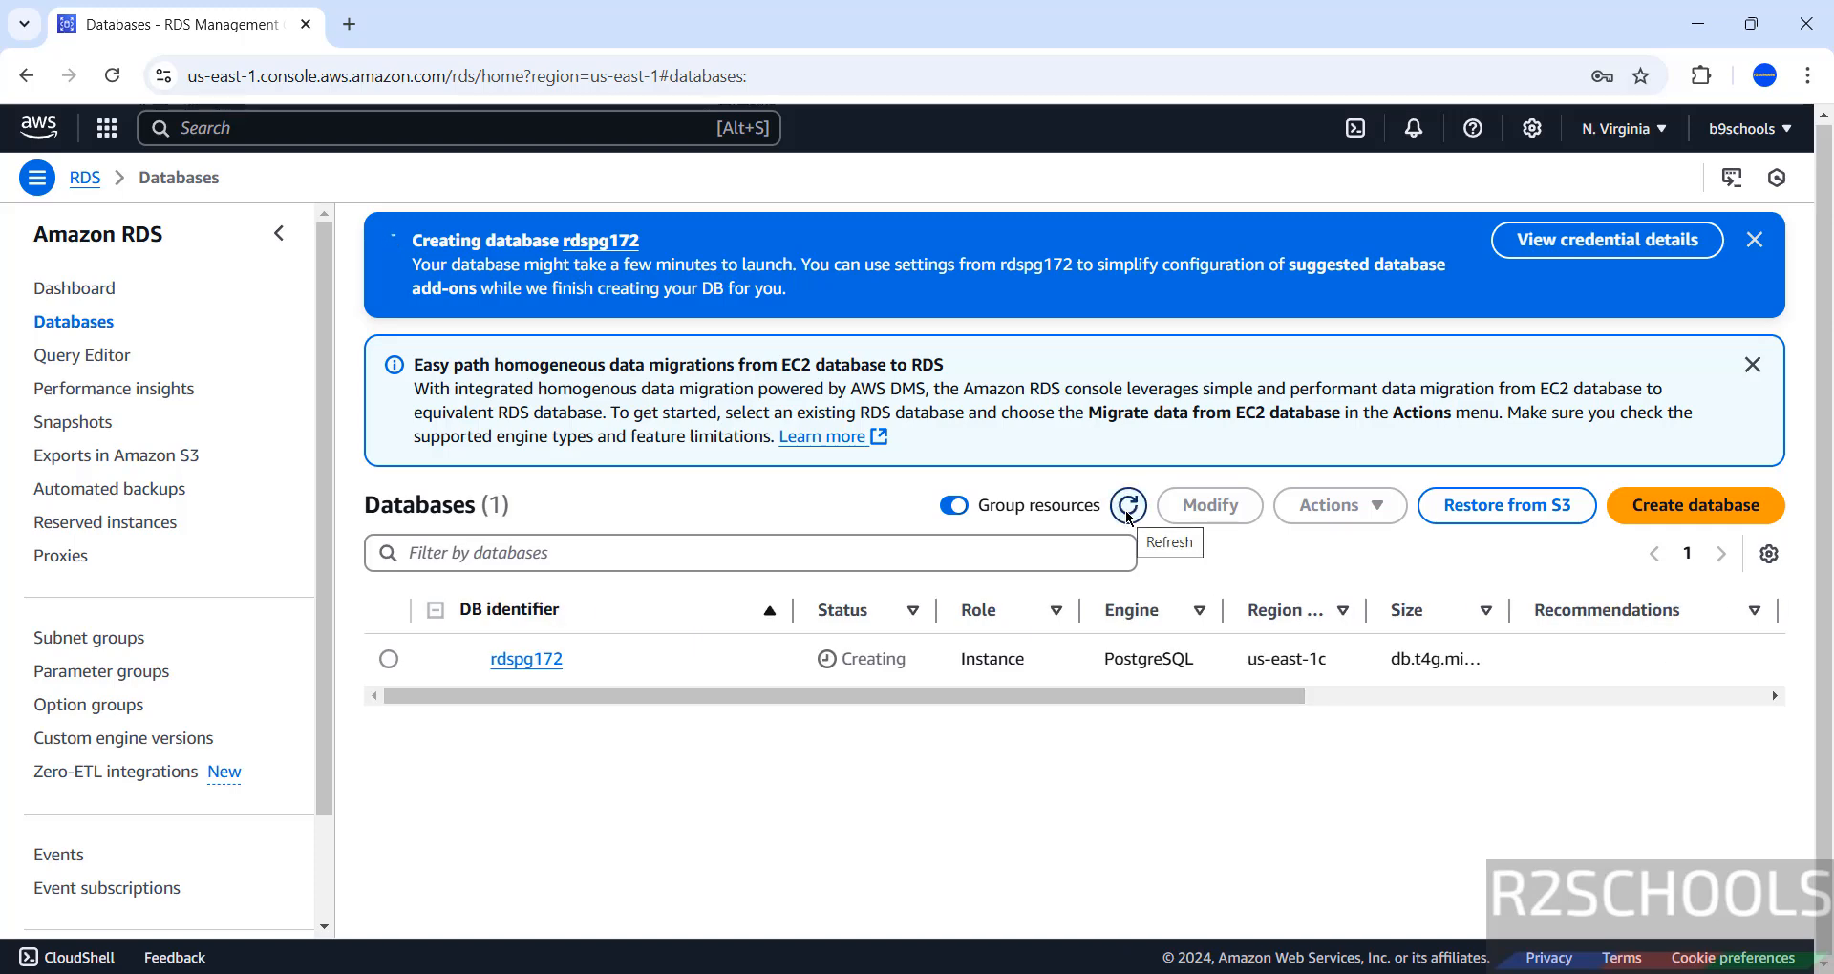
left_click(544, 665)
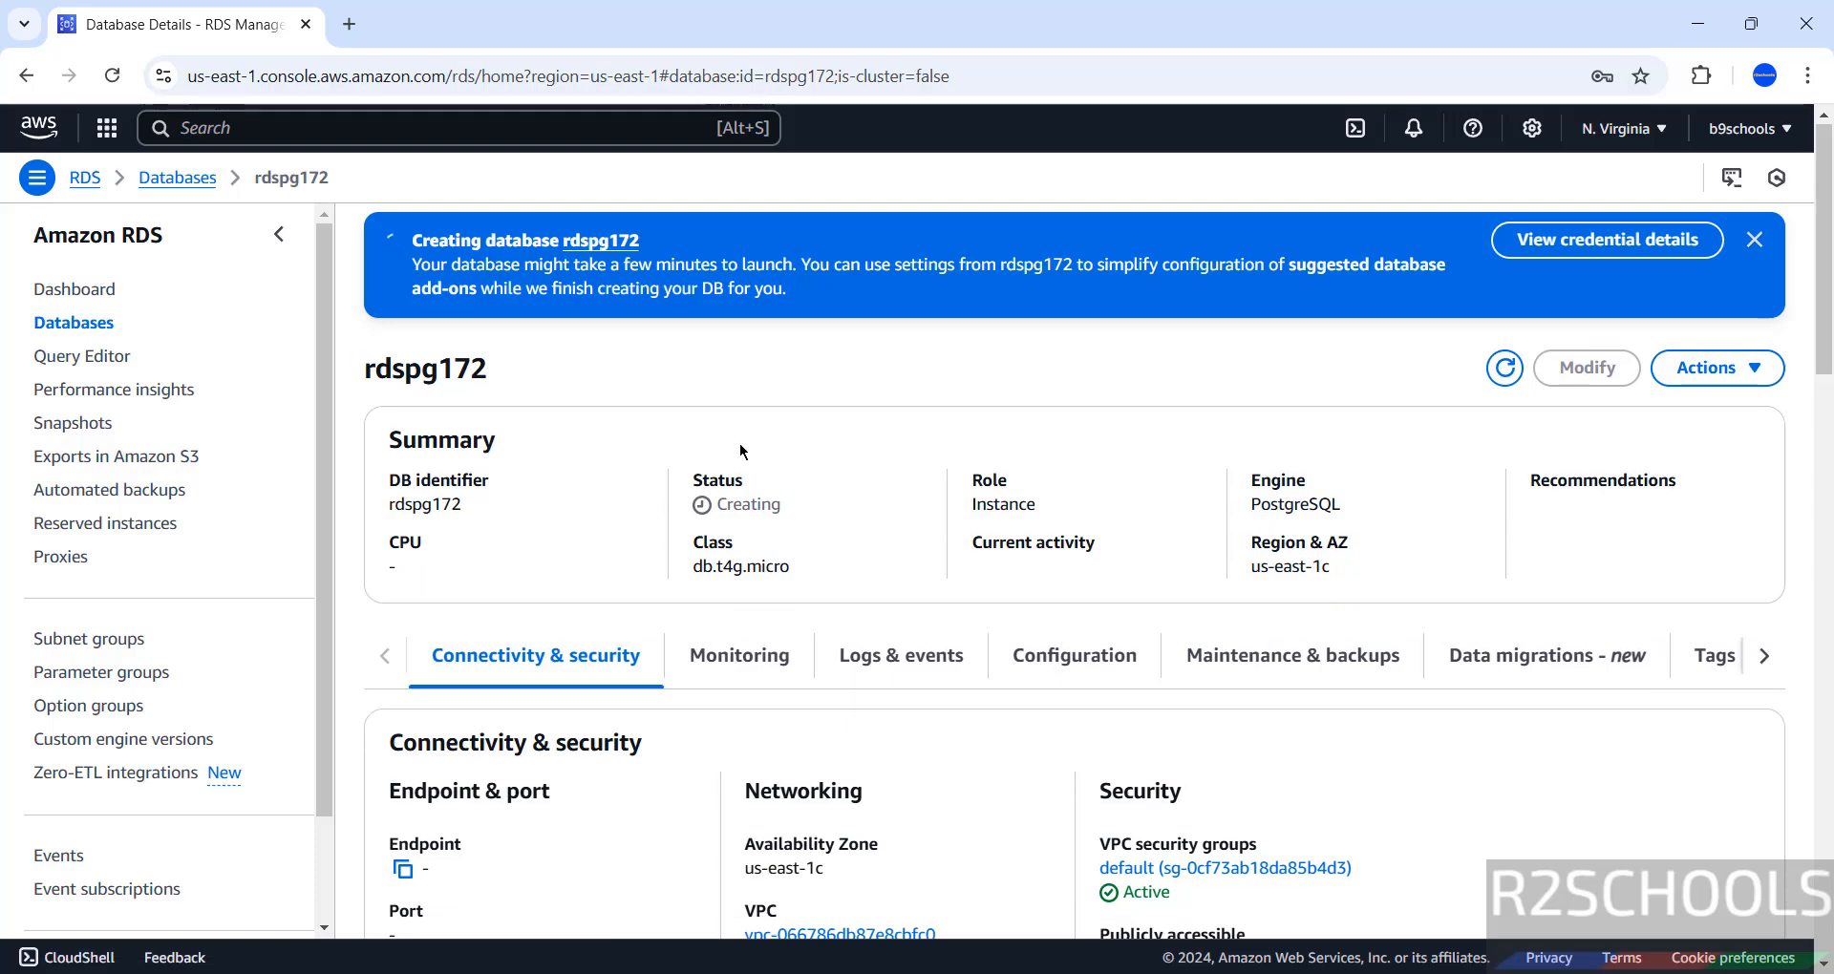
Copy the rdspg172 endpoint address from the Connectivity & security section.
scroll(552, 702, "down", 3)
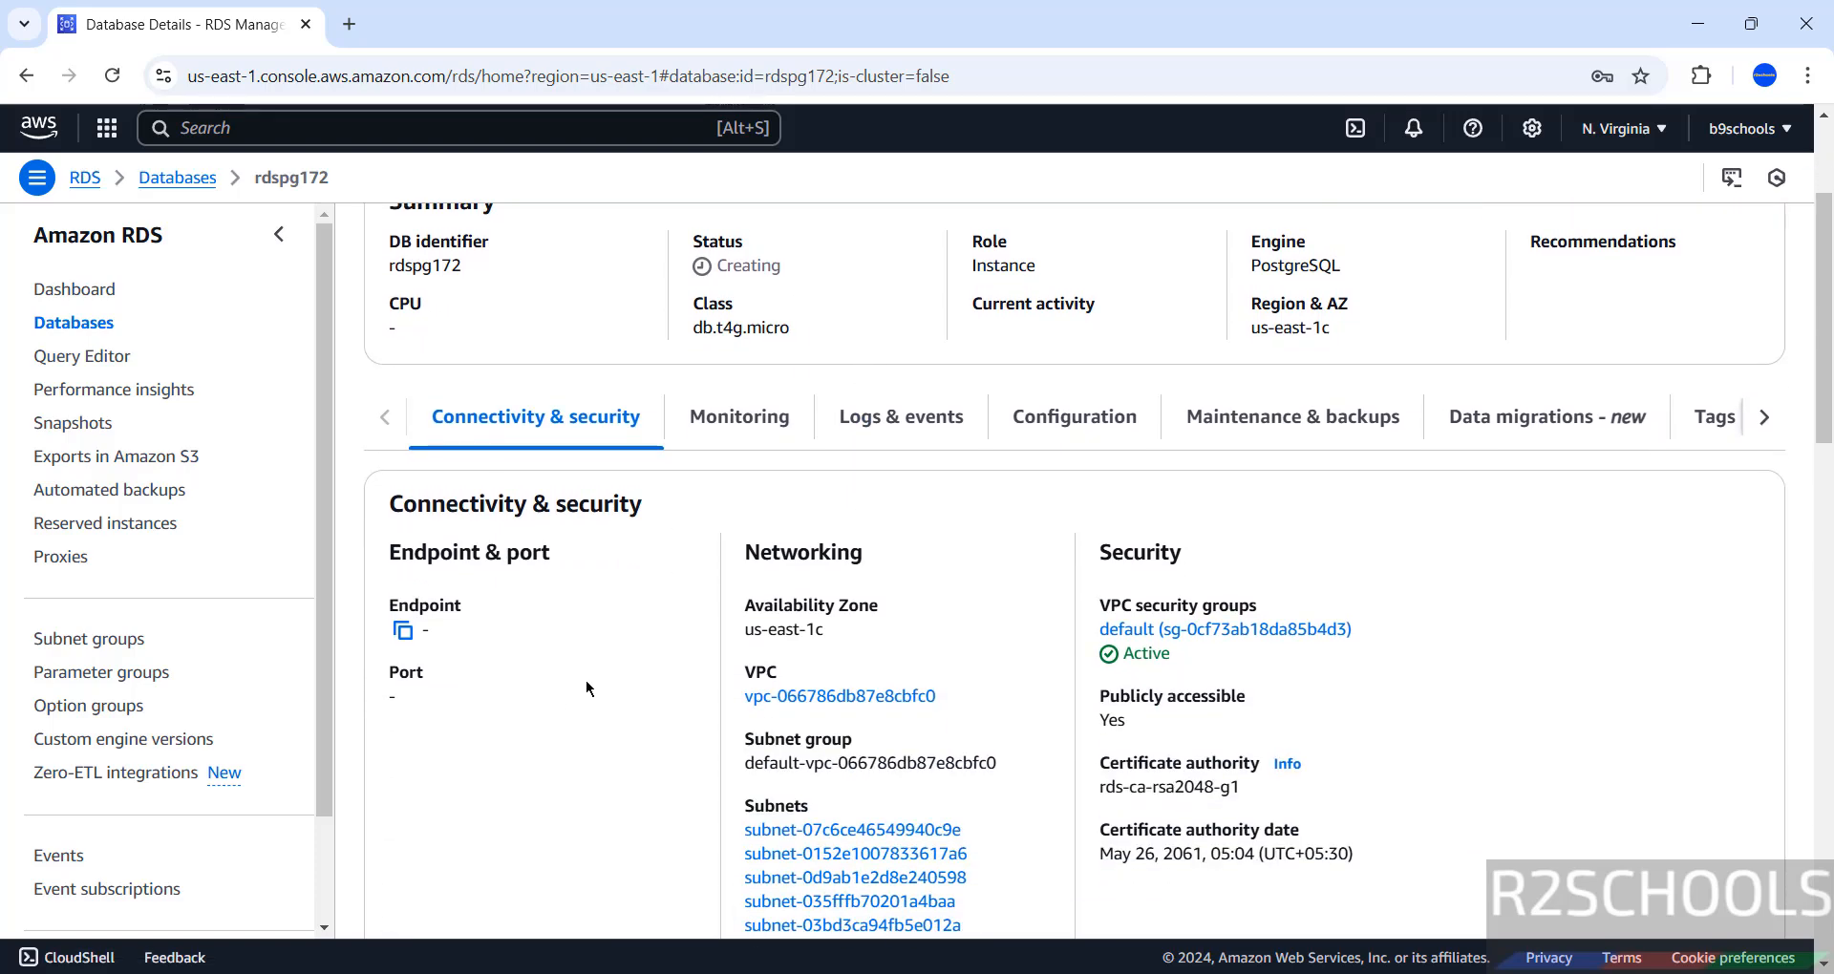
scroll(586, 680, "up", 3)
scroll(547, 719, "down", 3)
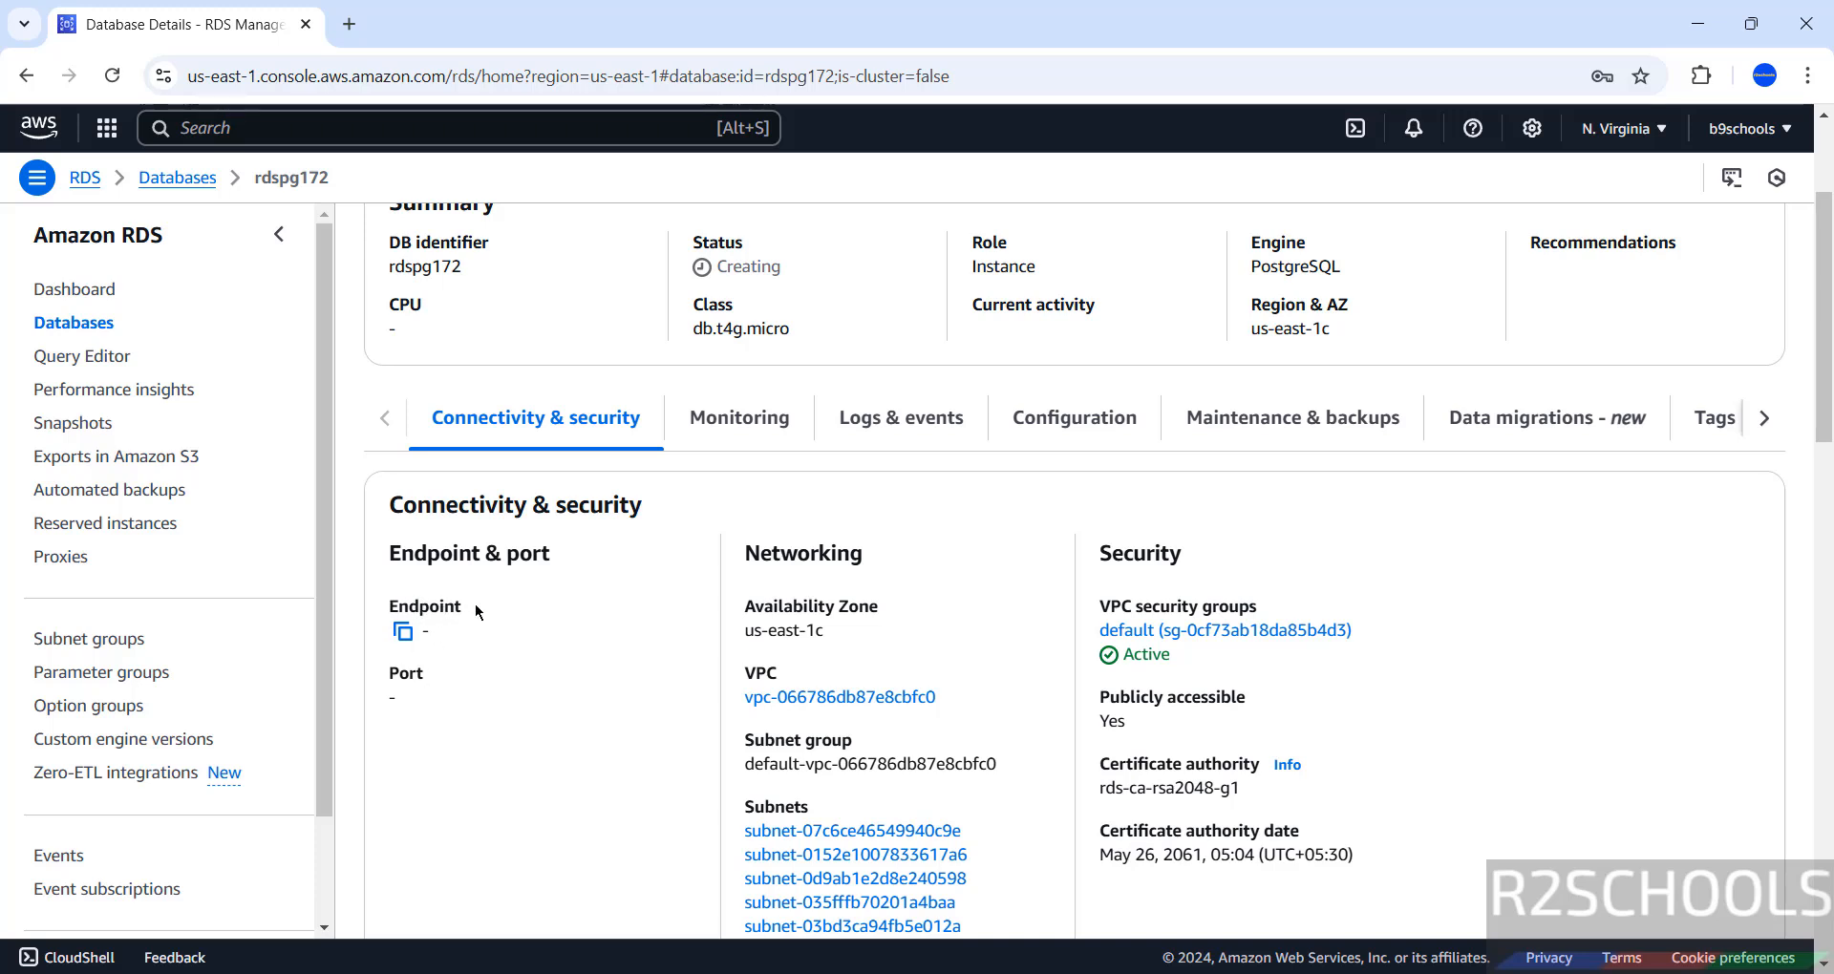
scroll(474, 604, "up", 3)
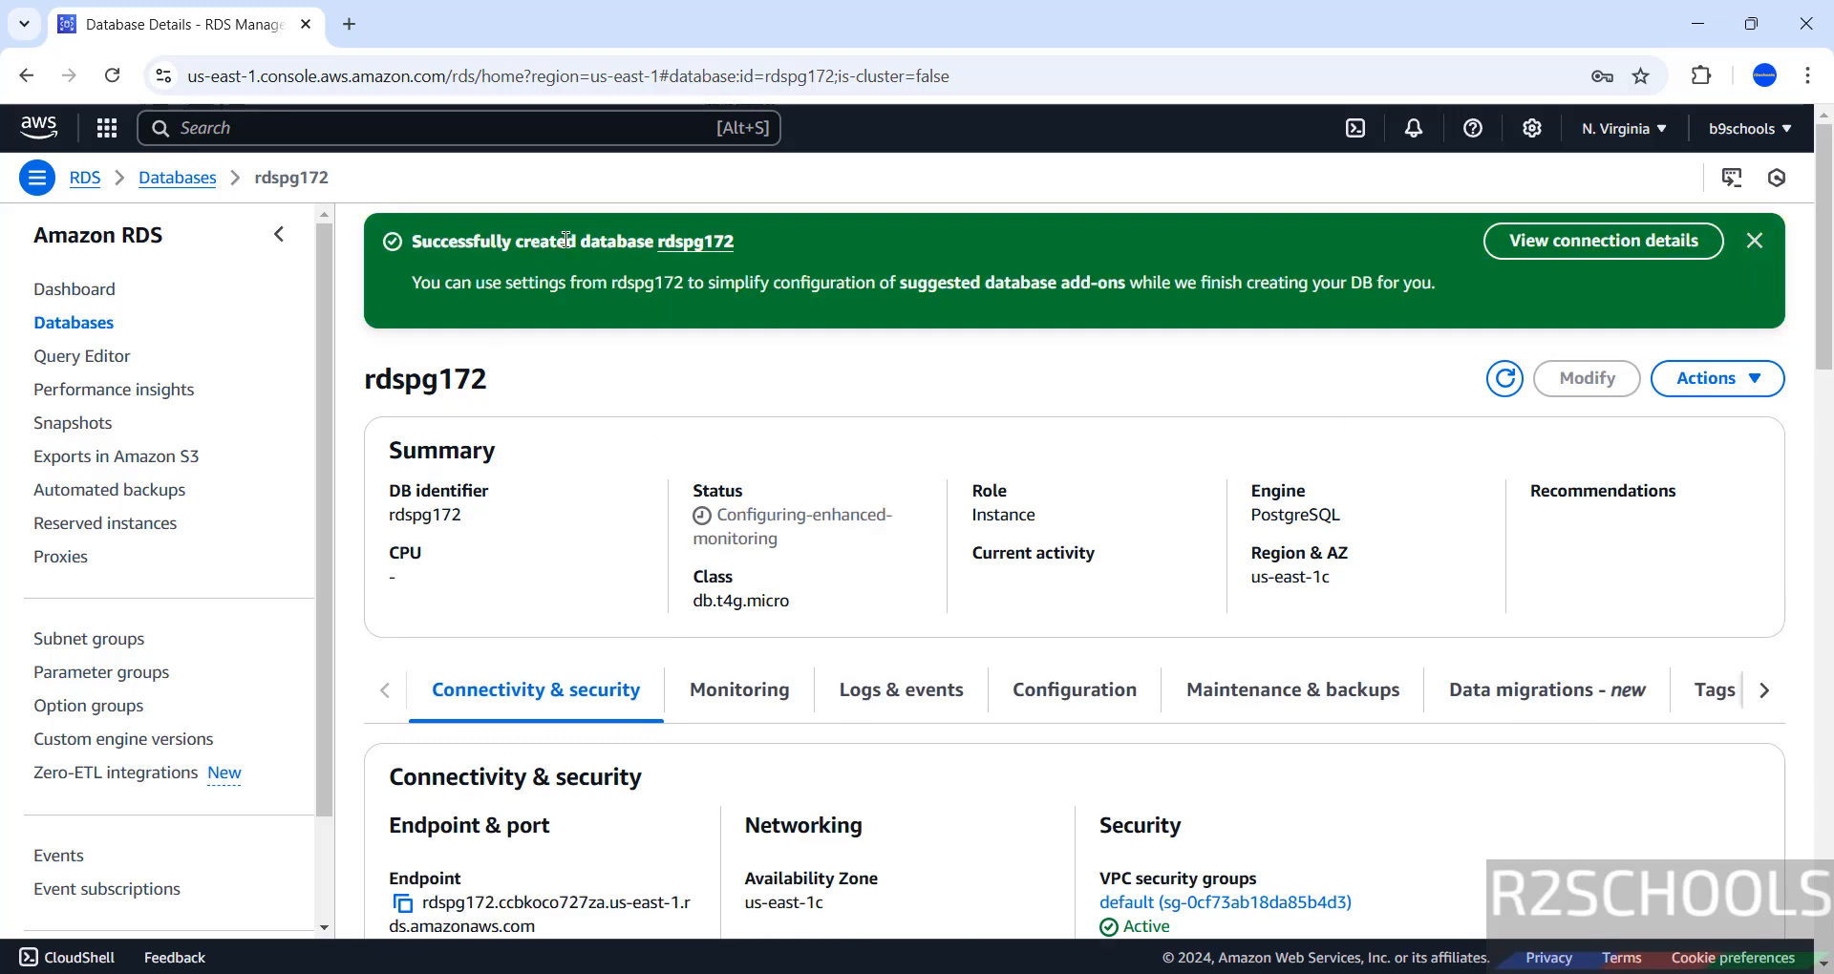
scroll(638, 752, "down", 1)
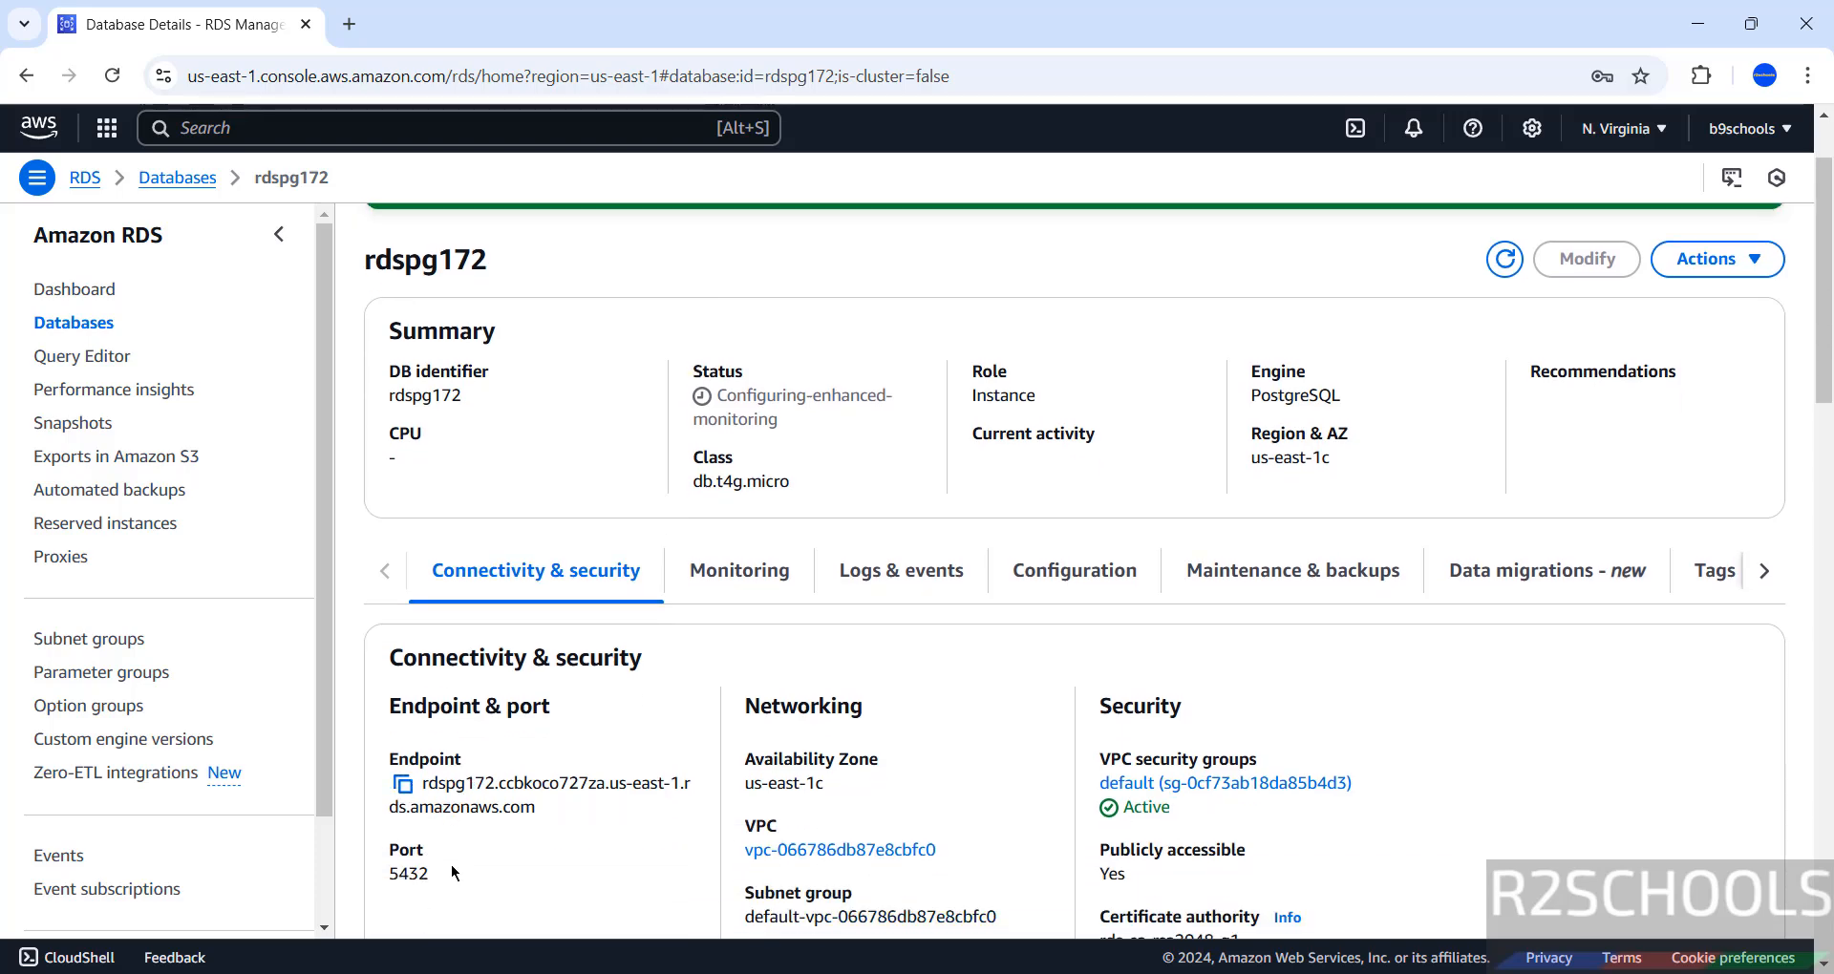
scroll(524, 821, "down", 2)
scroll(524, 828, "up", 3)
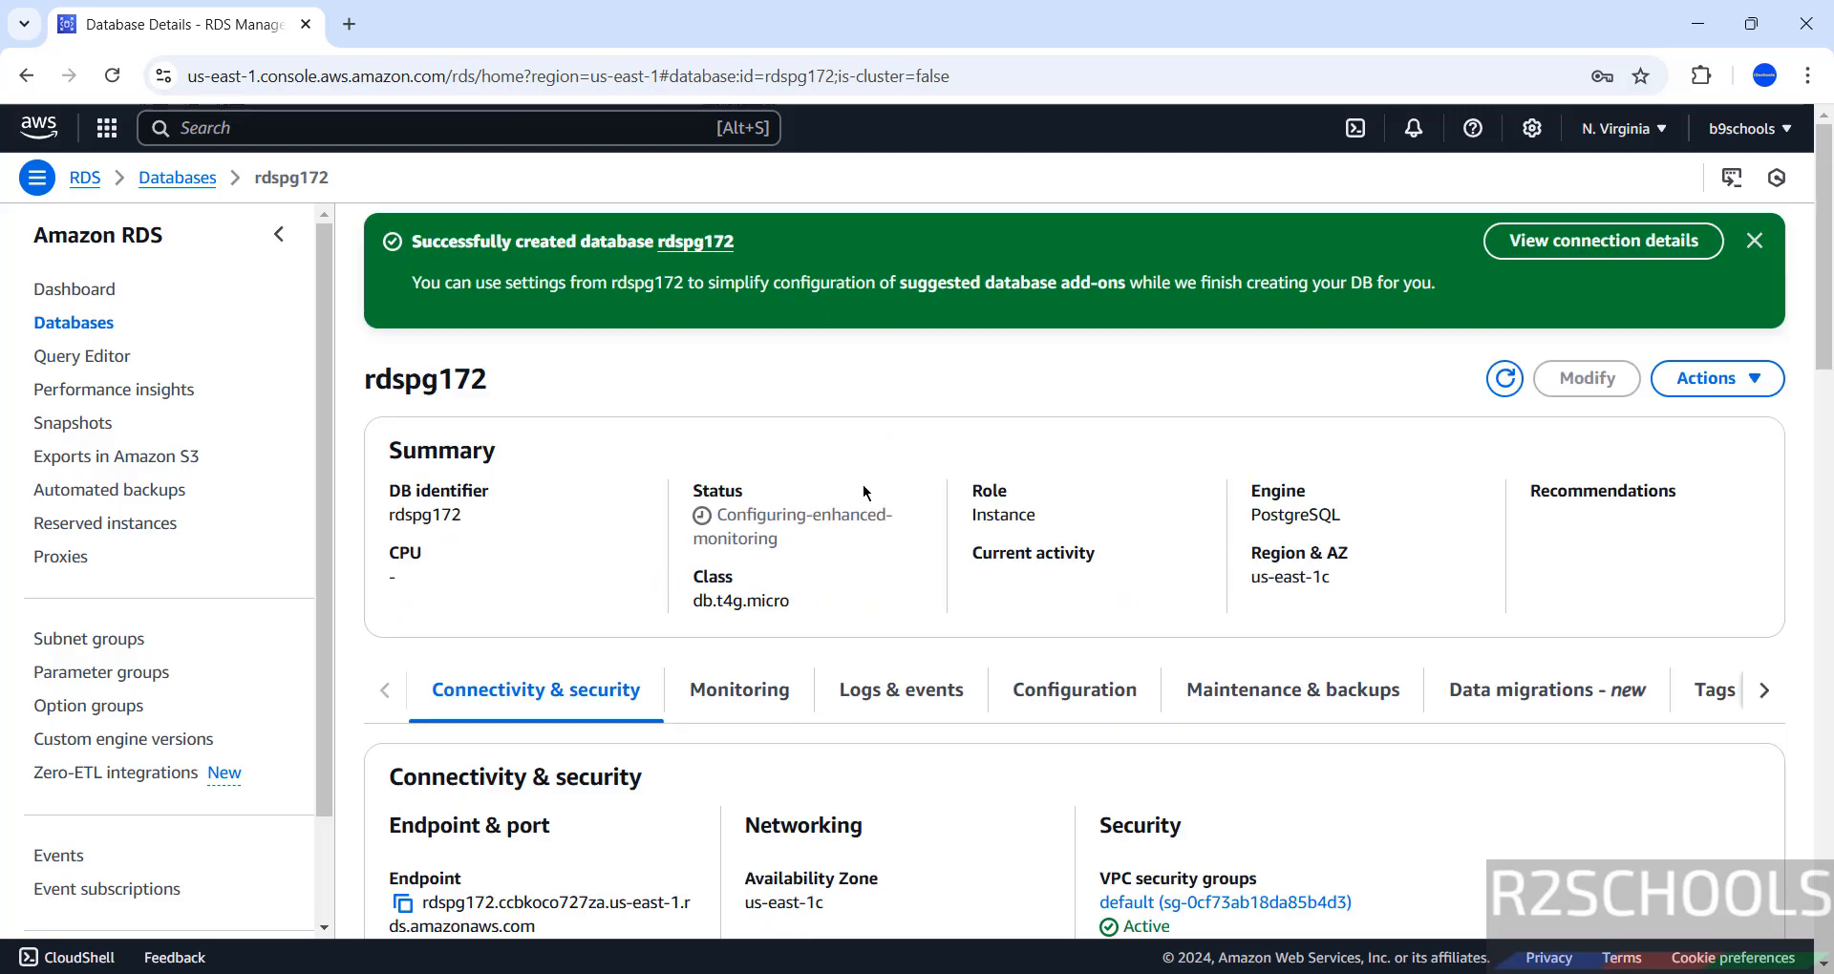
scroll(634, 720, "down", 2)
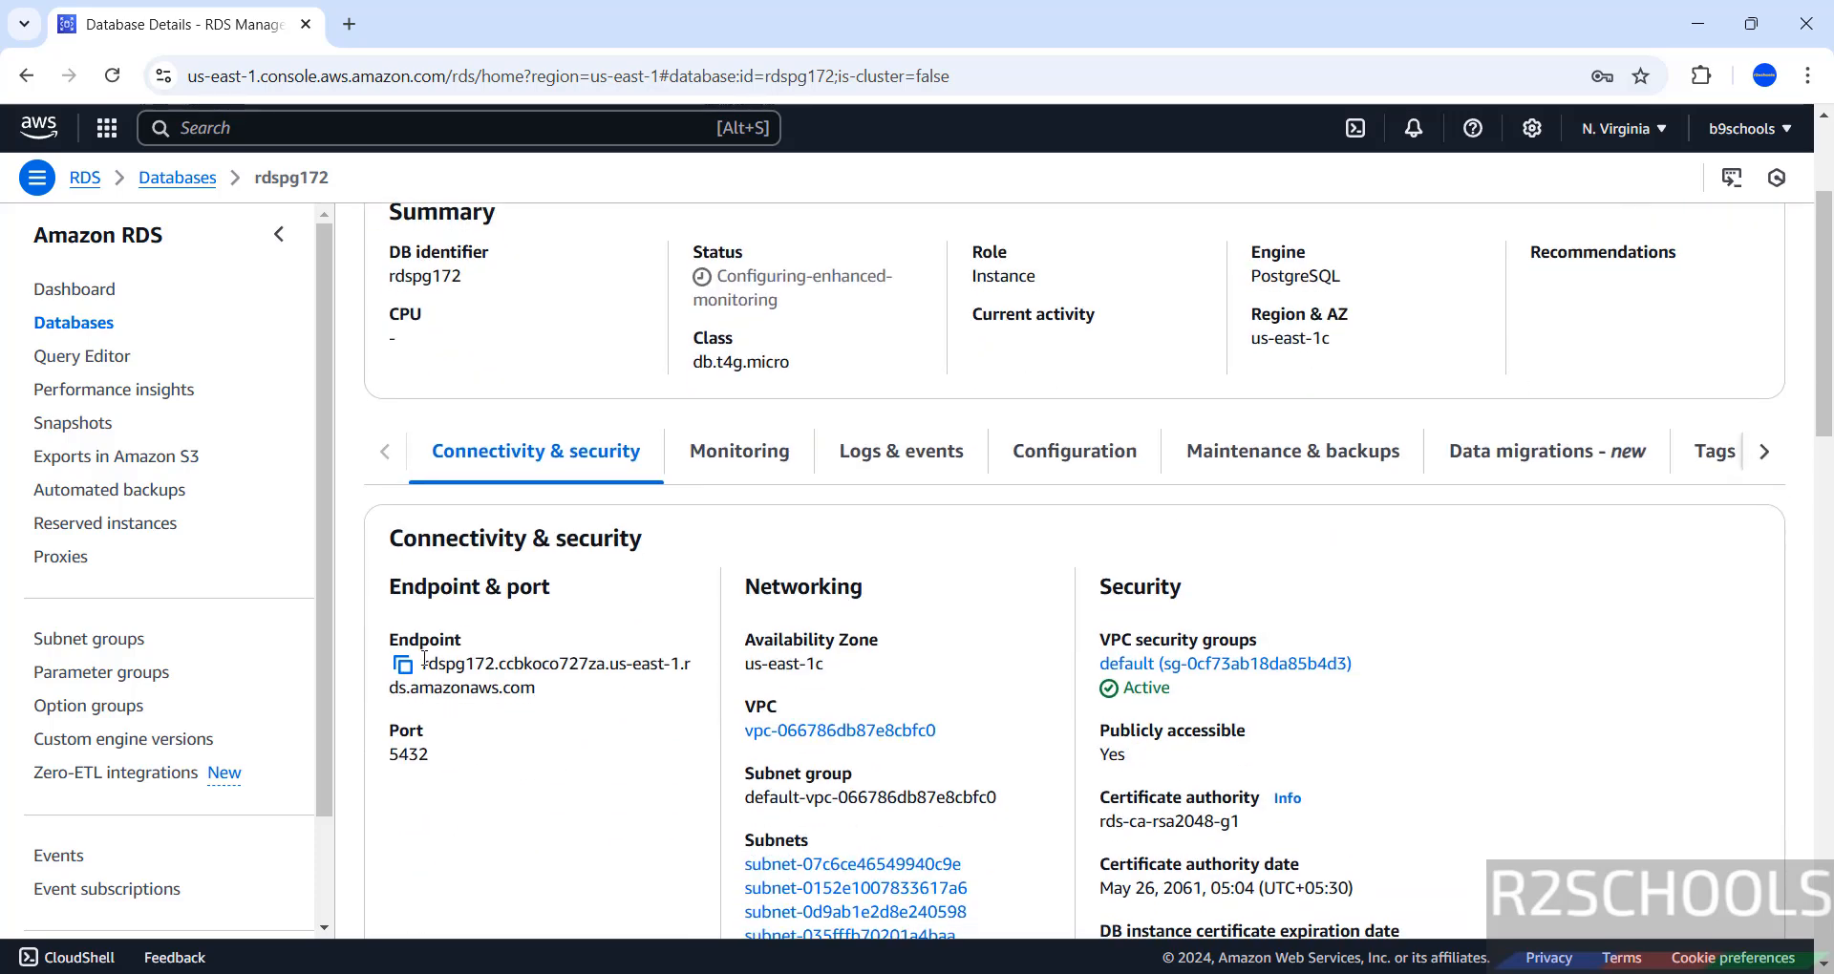
left_click(403, 664)
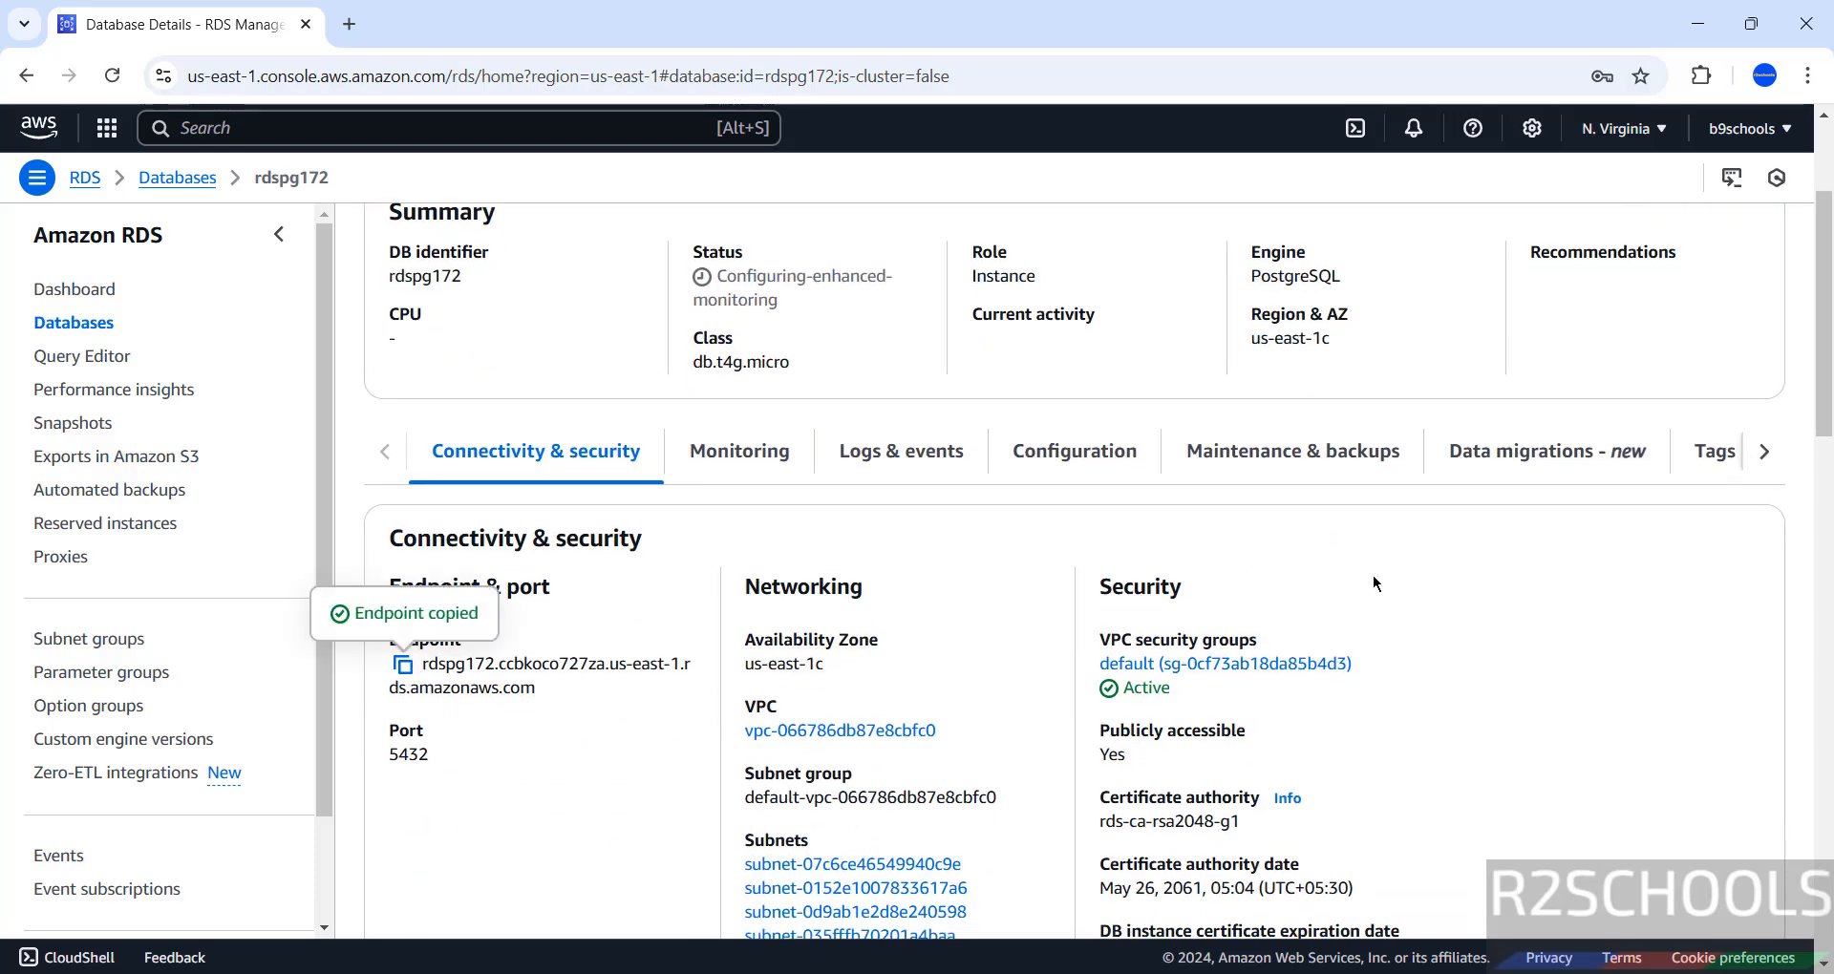
scroll(660, 446, "up", 2)
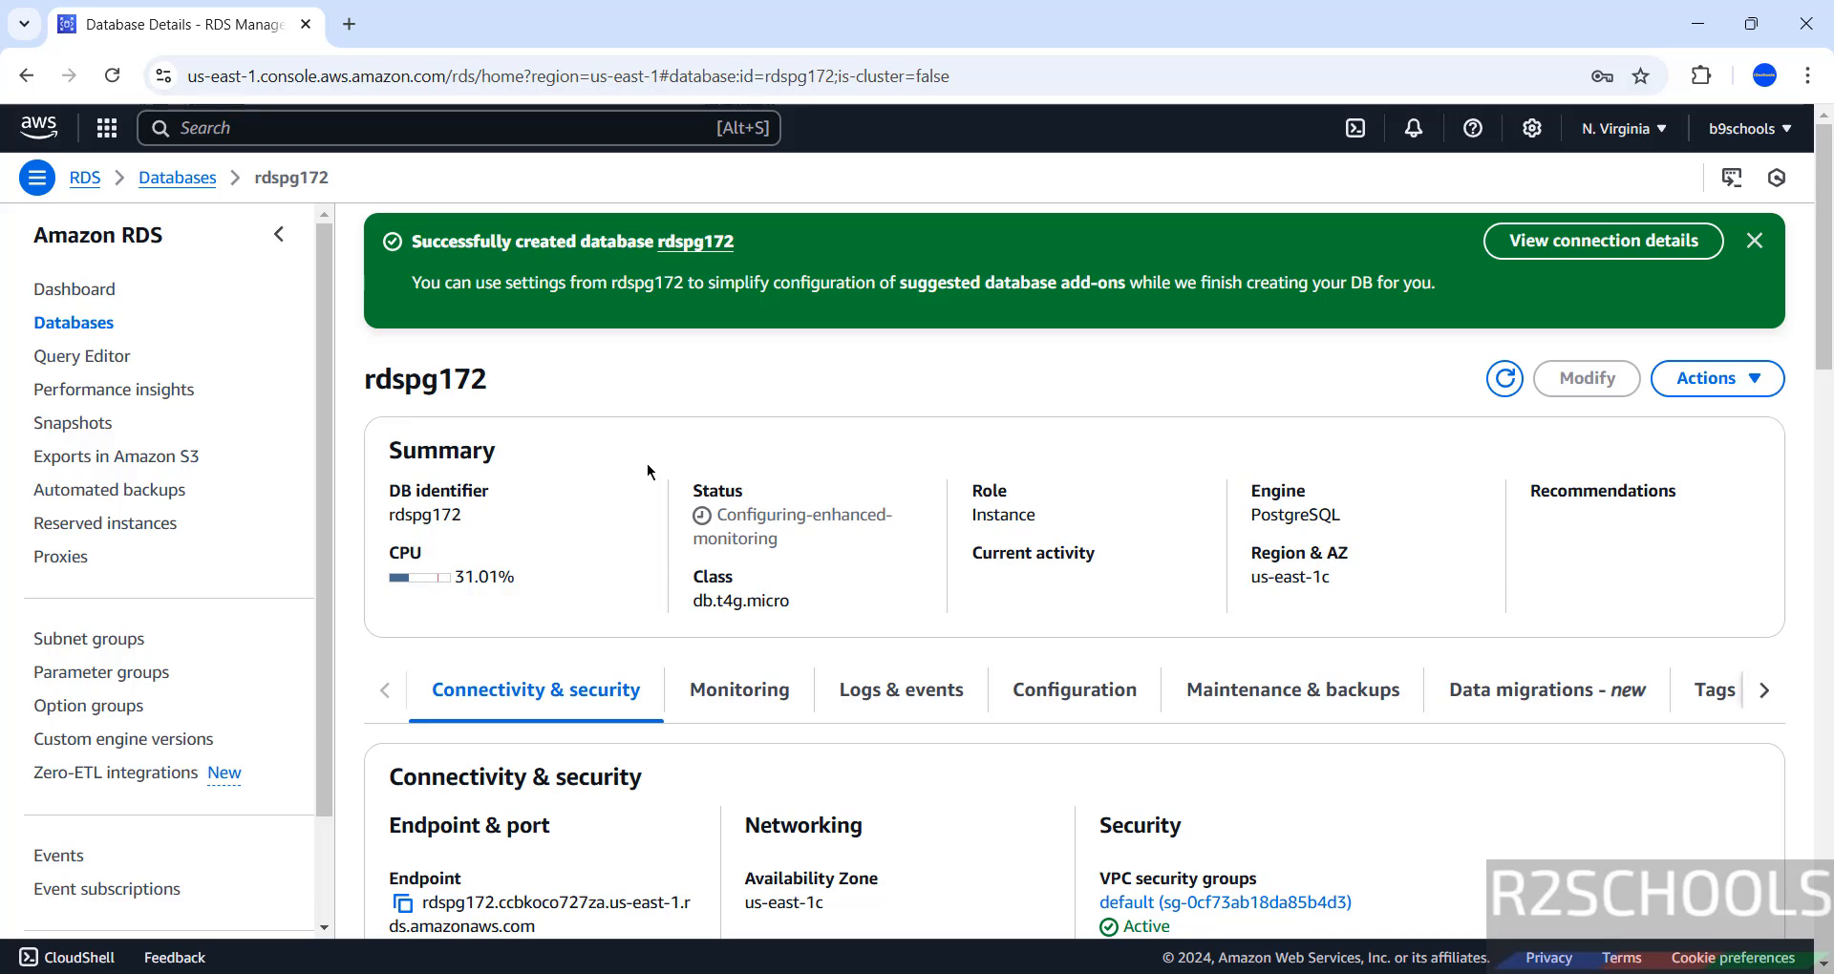
Search 'pgadmin' in the Start menu and launch pgAdmin 4.
key("super")
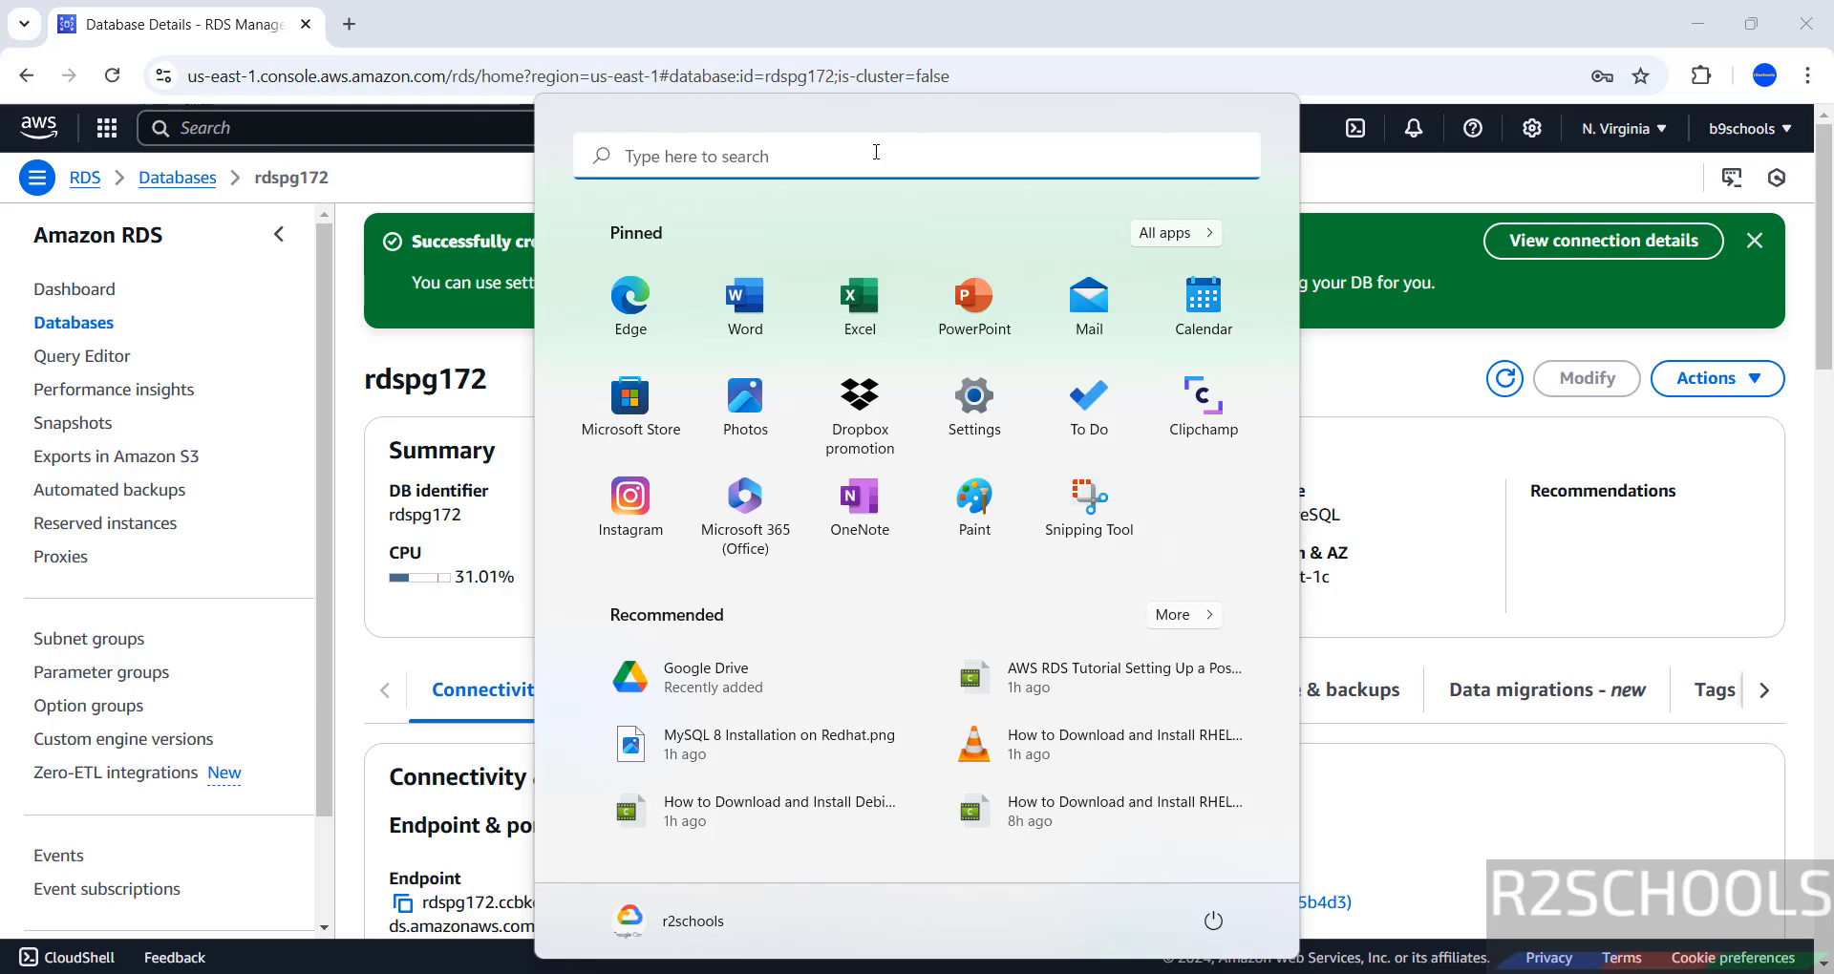
type("pgadmin")
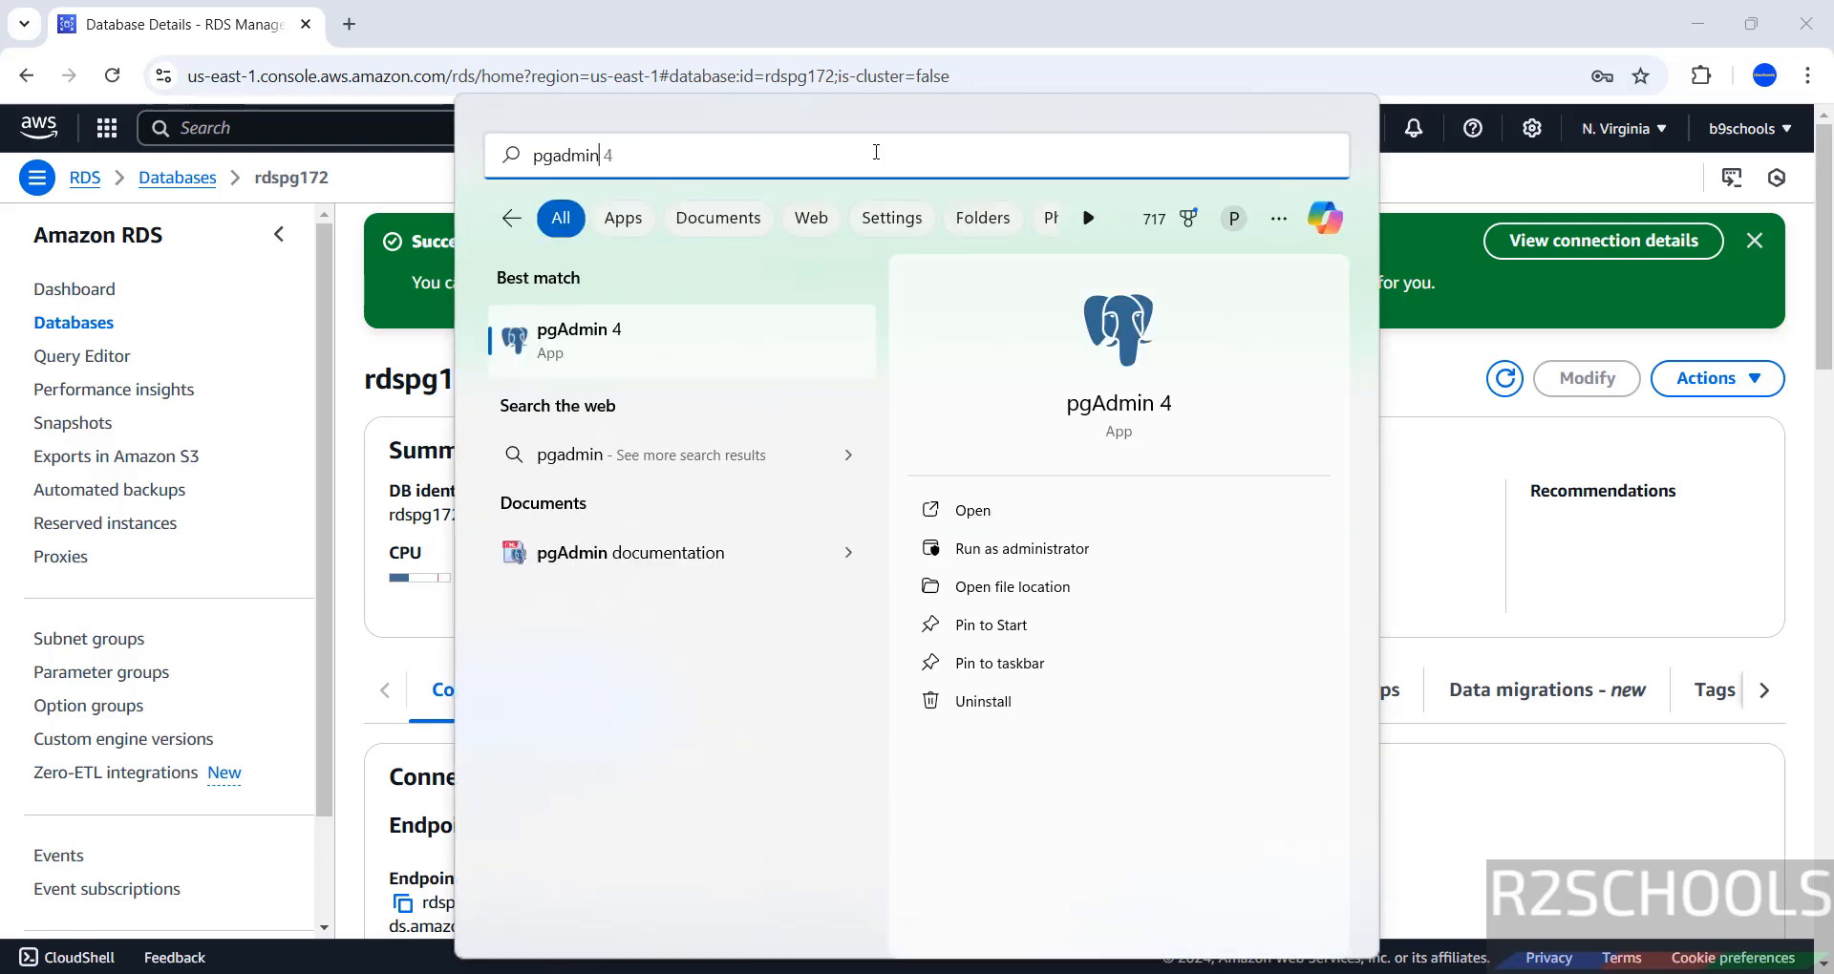
left_click(701, 335)
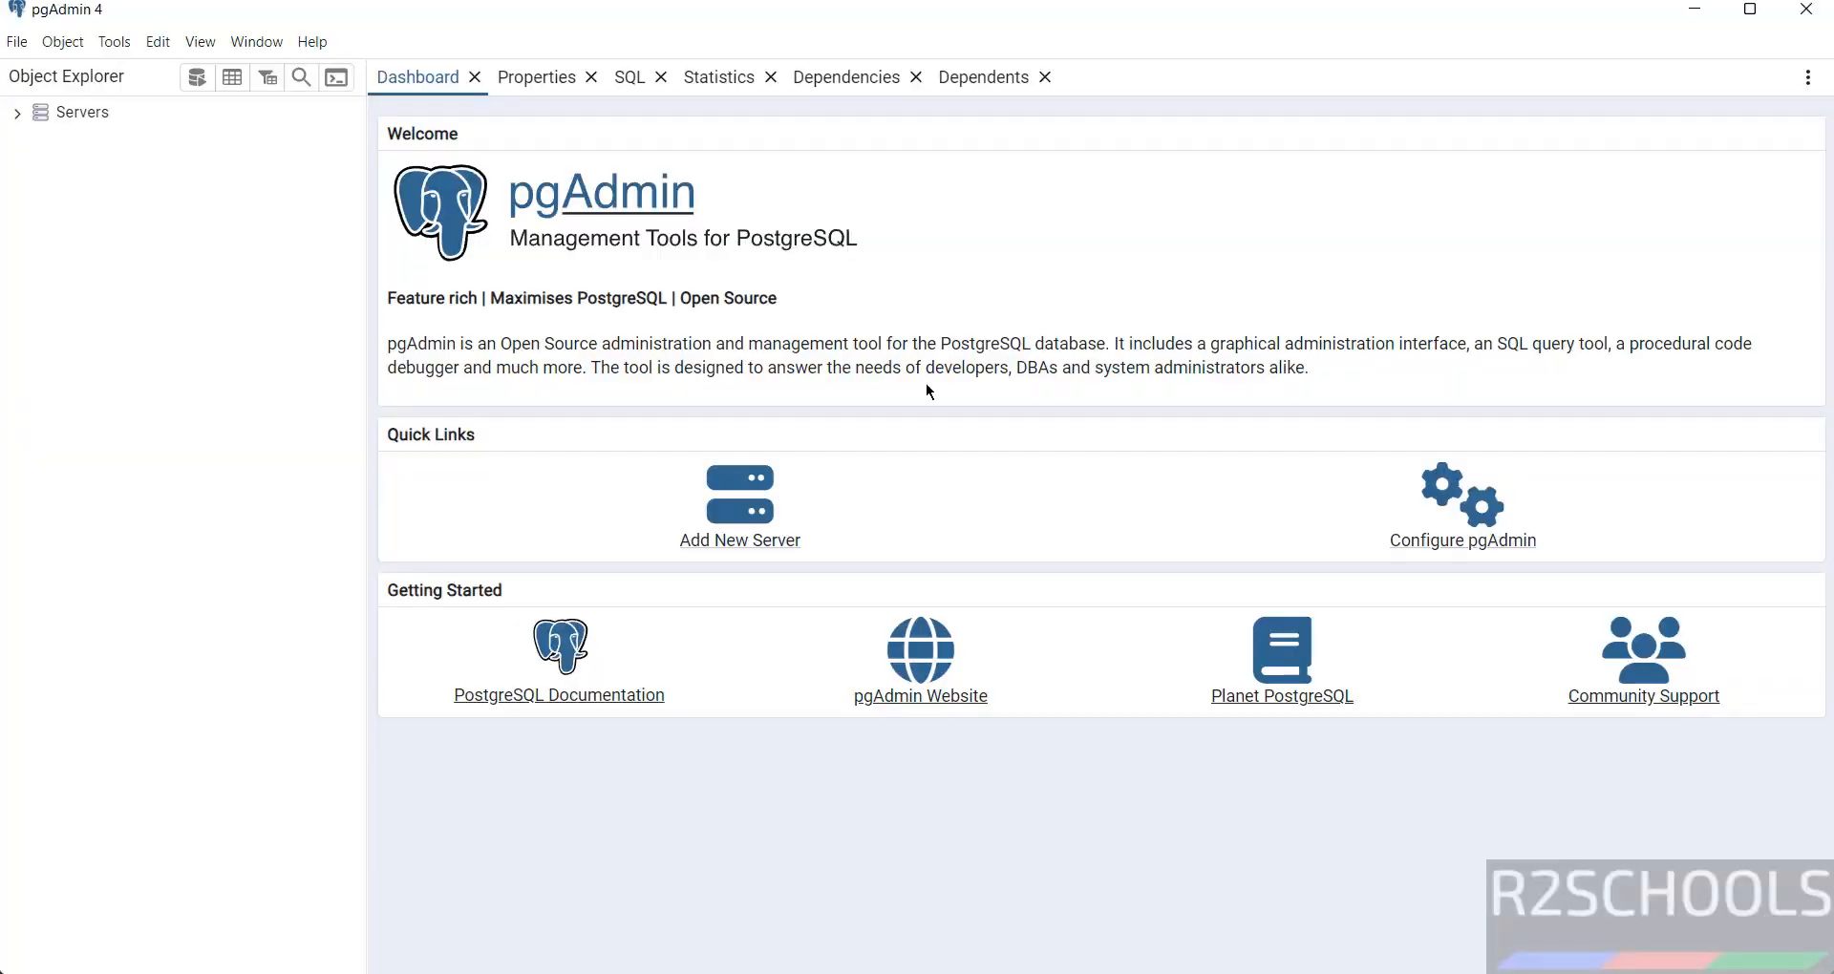
Register a new server under Servers named awsrds1.
left_click(64, 122)
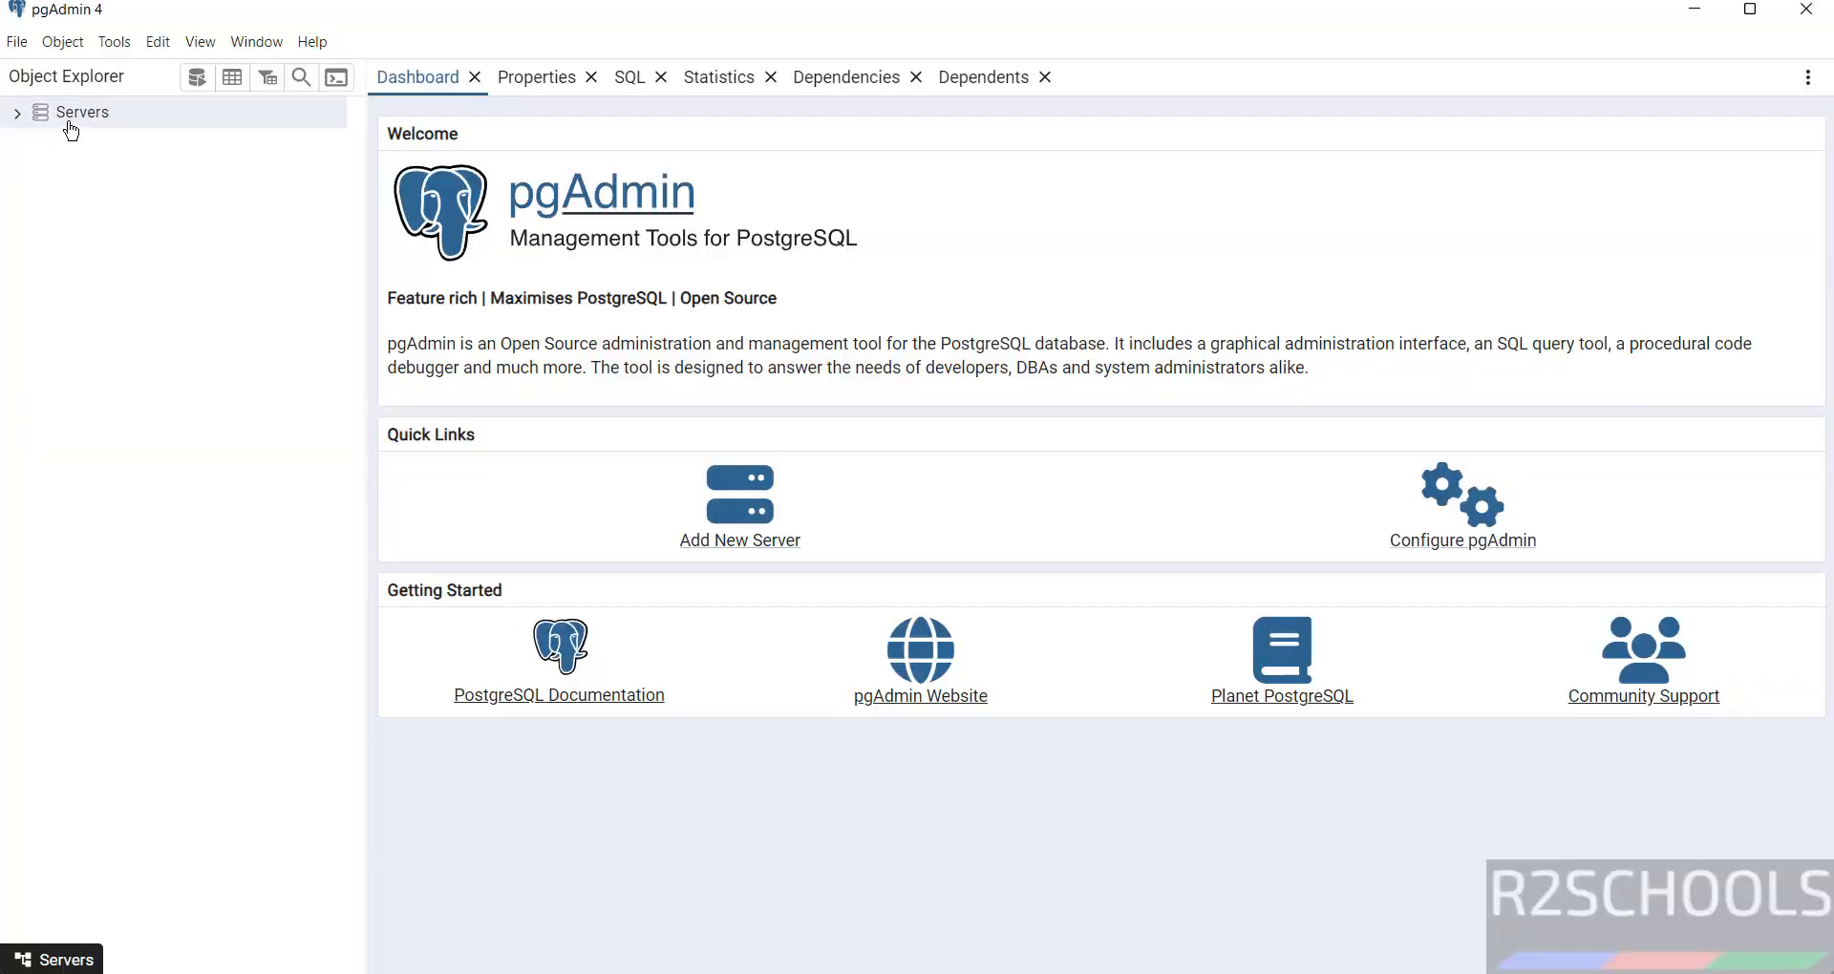
right_click(67, 124)
mouse_move(107, 145)
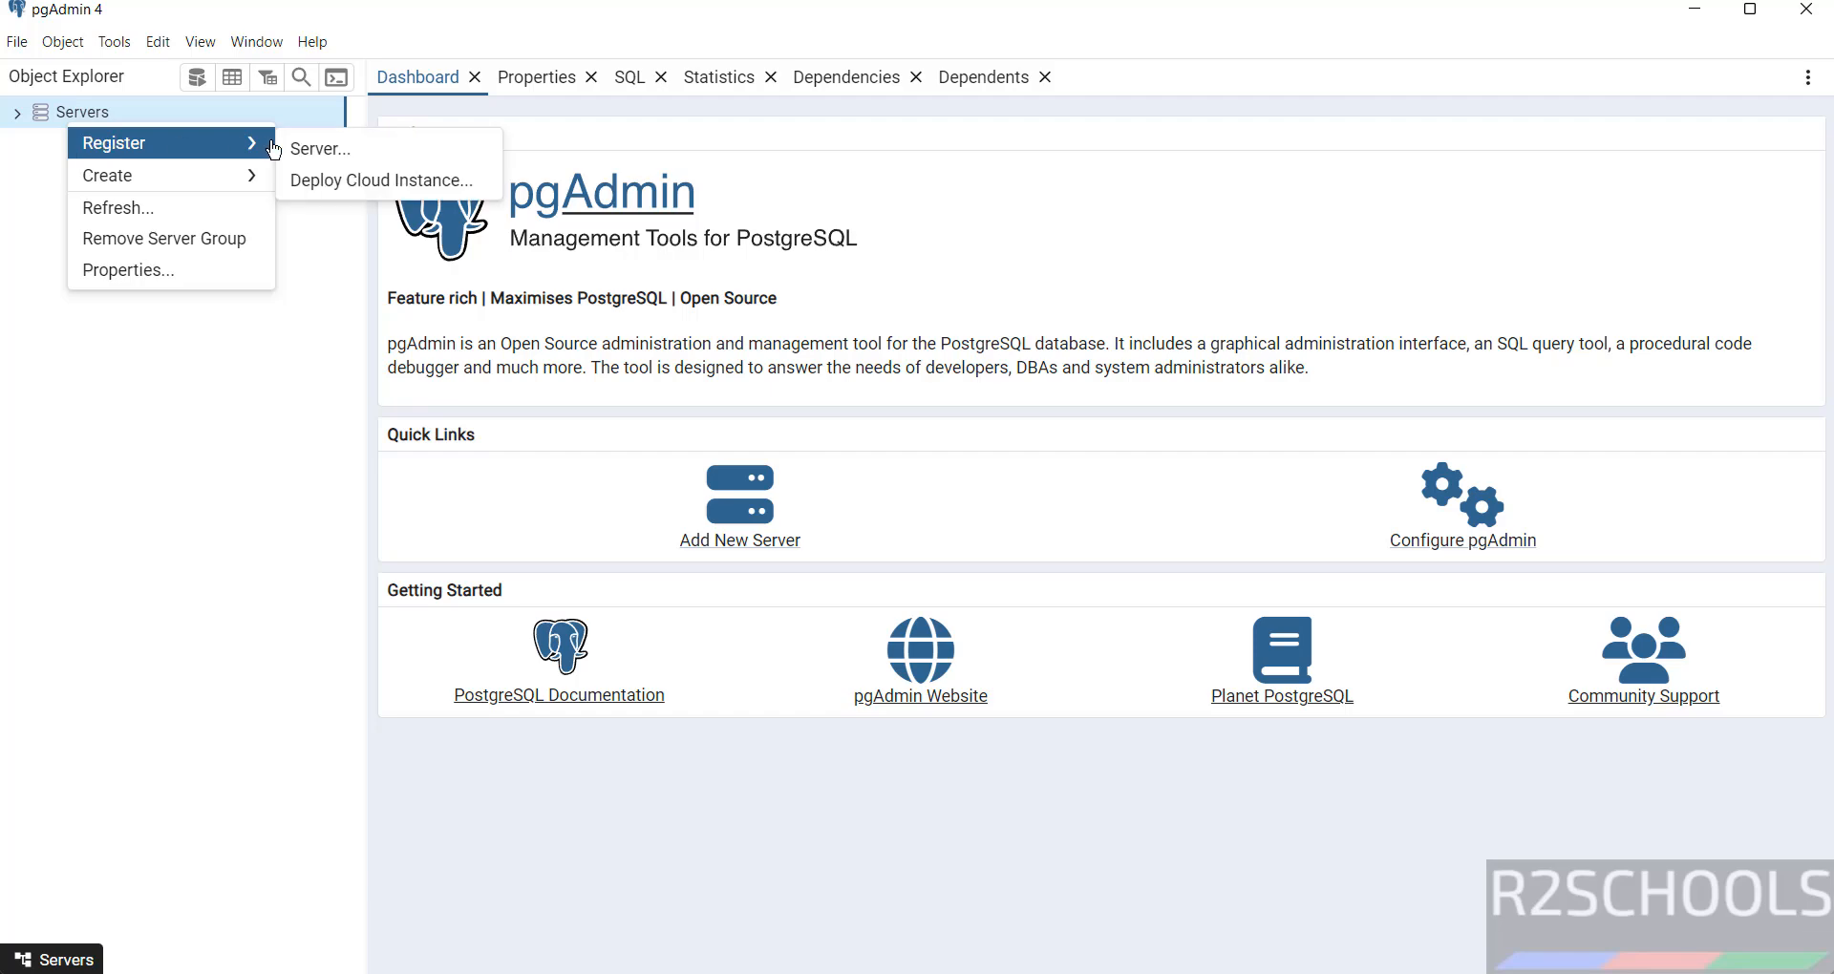
left_click(320, 149)
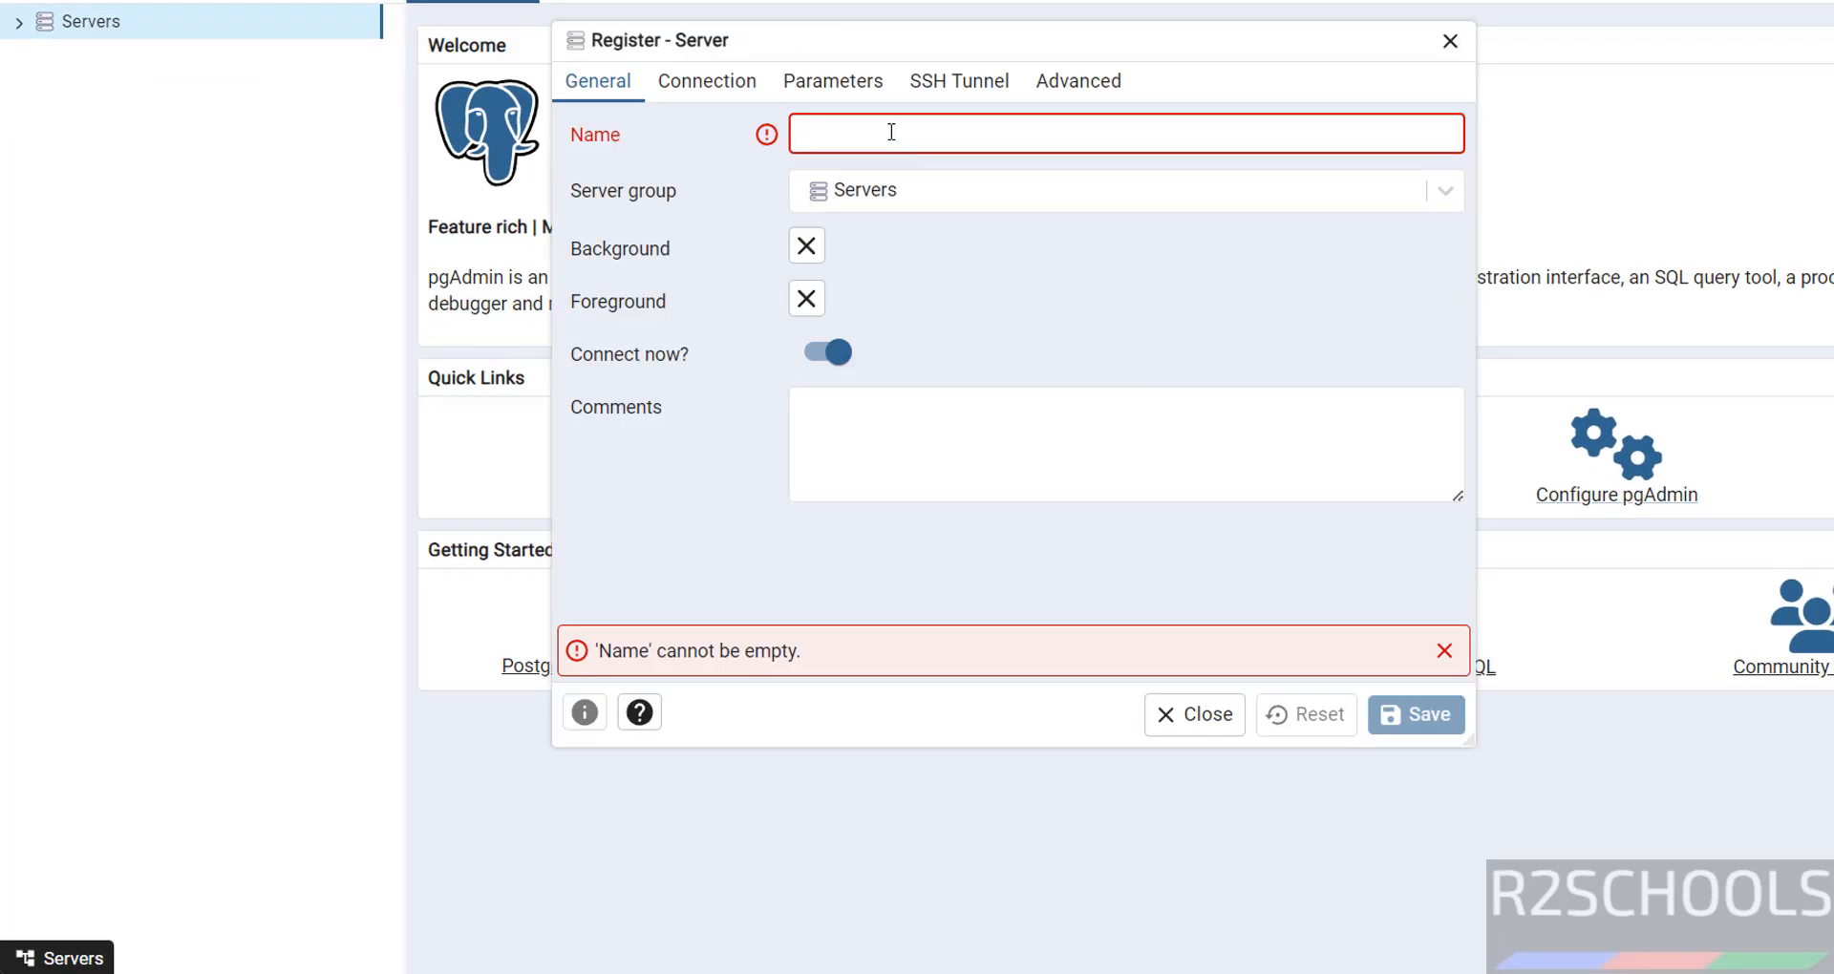
type("aws")
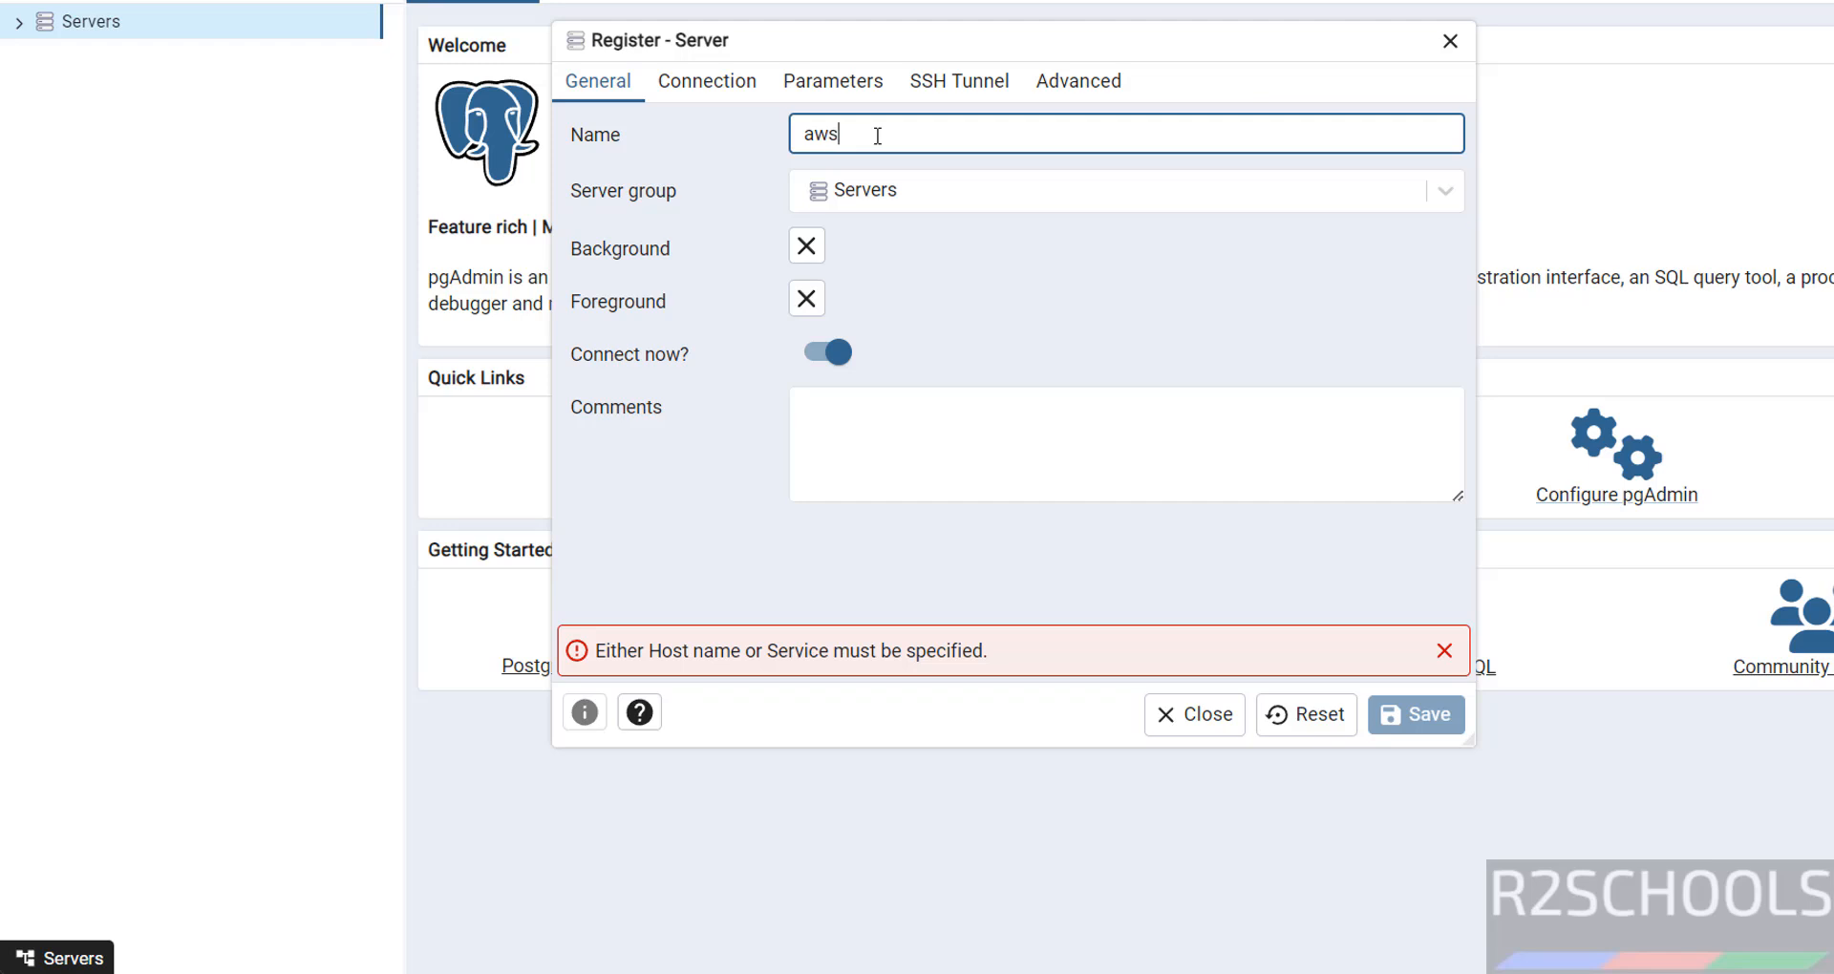
type("rds17")
Paste the RDS endpoint as host, keep port 5432 and user postgres, enter the password, and save.
left_click(732, 86)
type("rdspg172.ccbkoco727za.us-east-1.rds.amazonaws.com")
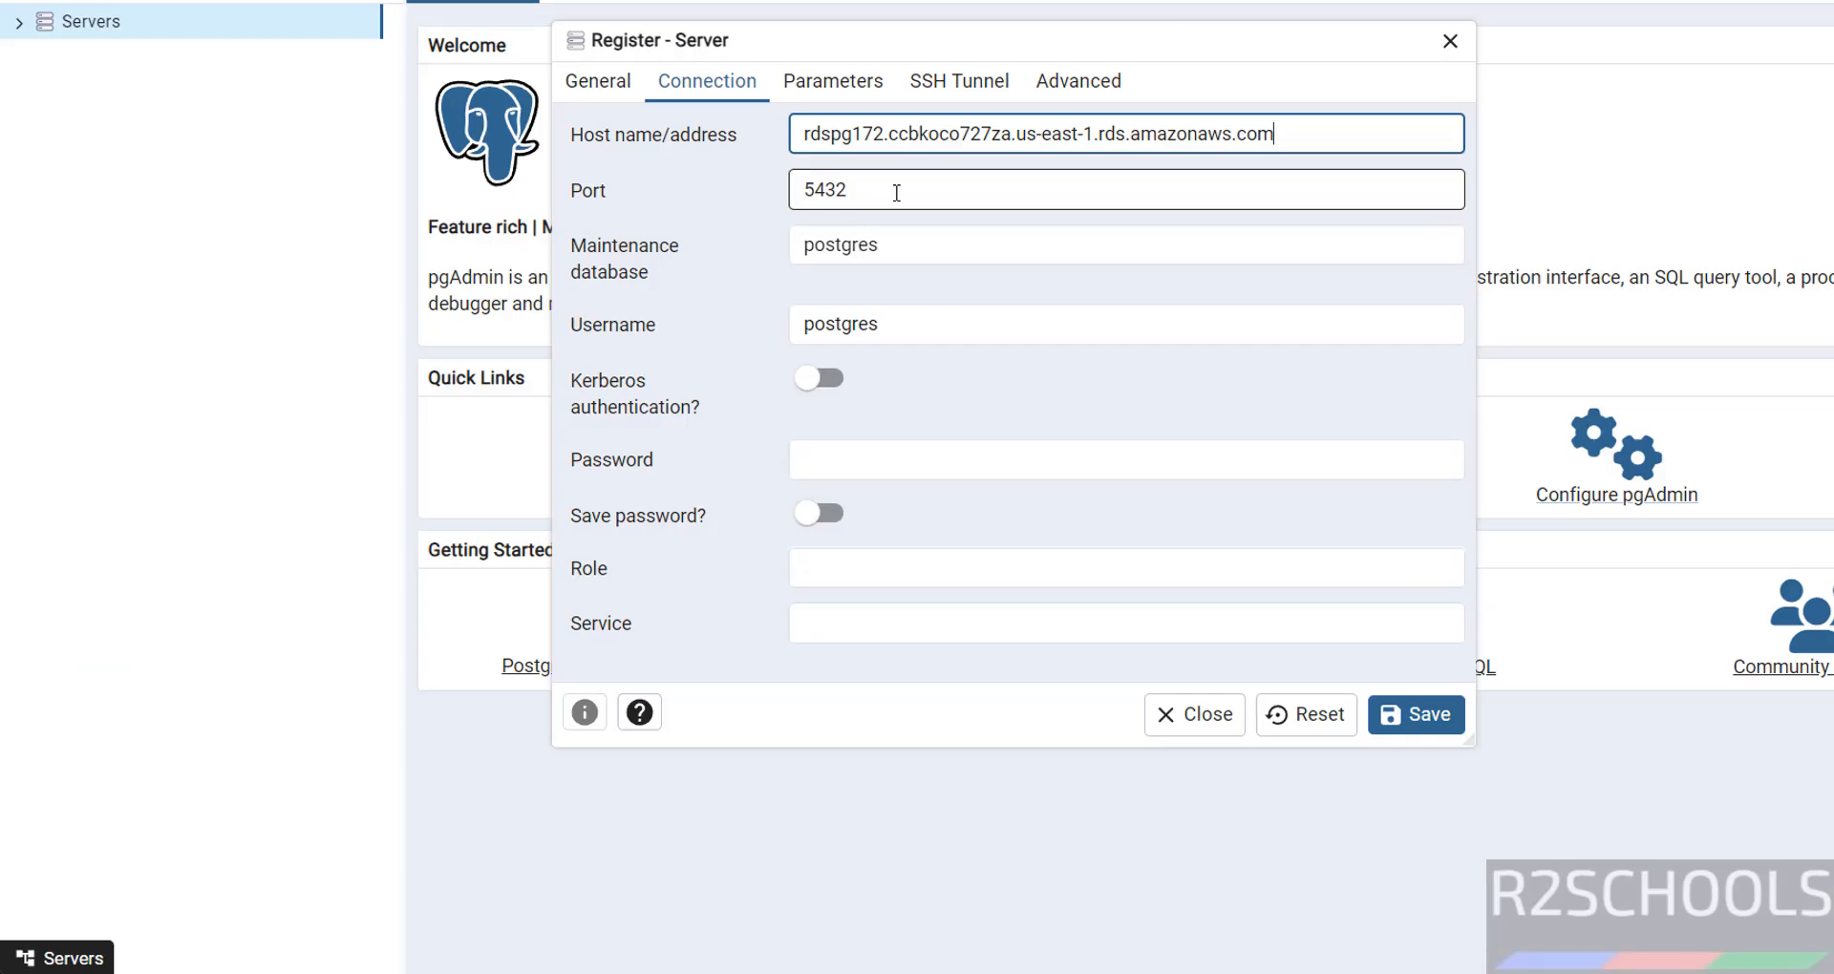
left_click_drag(896, 193, 735, 191)
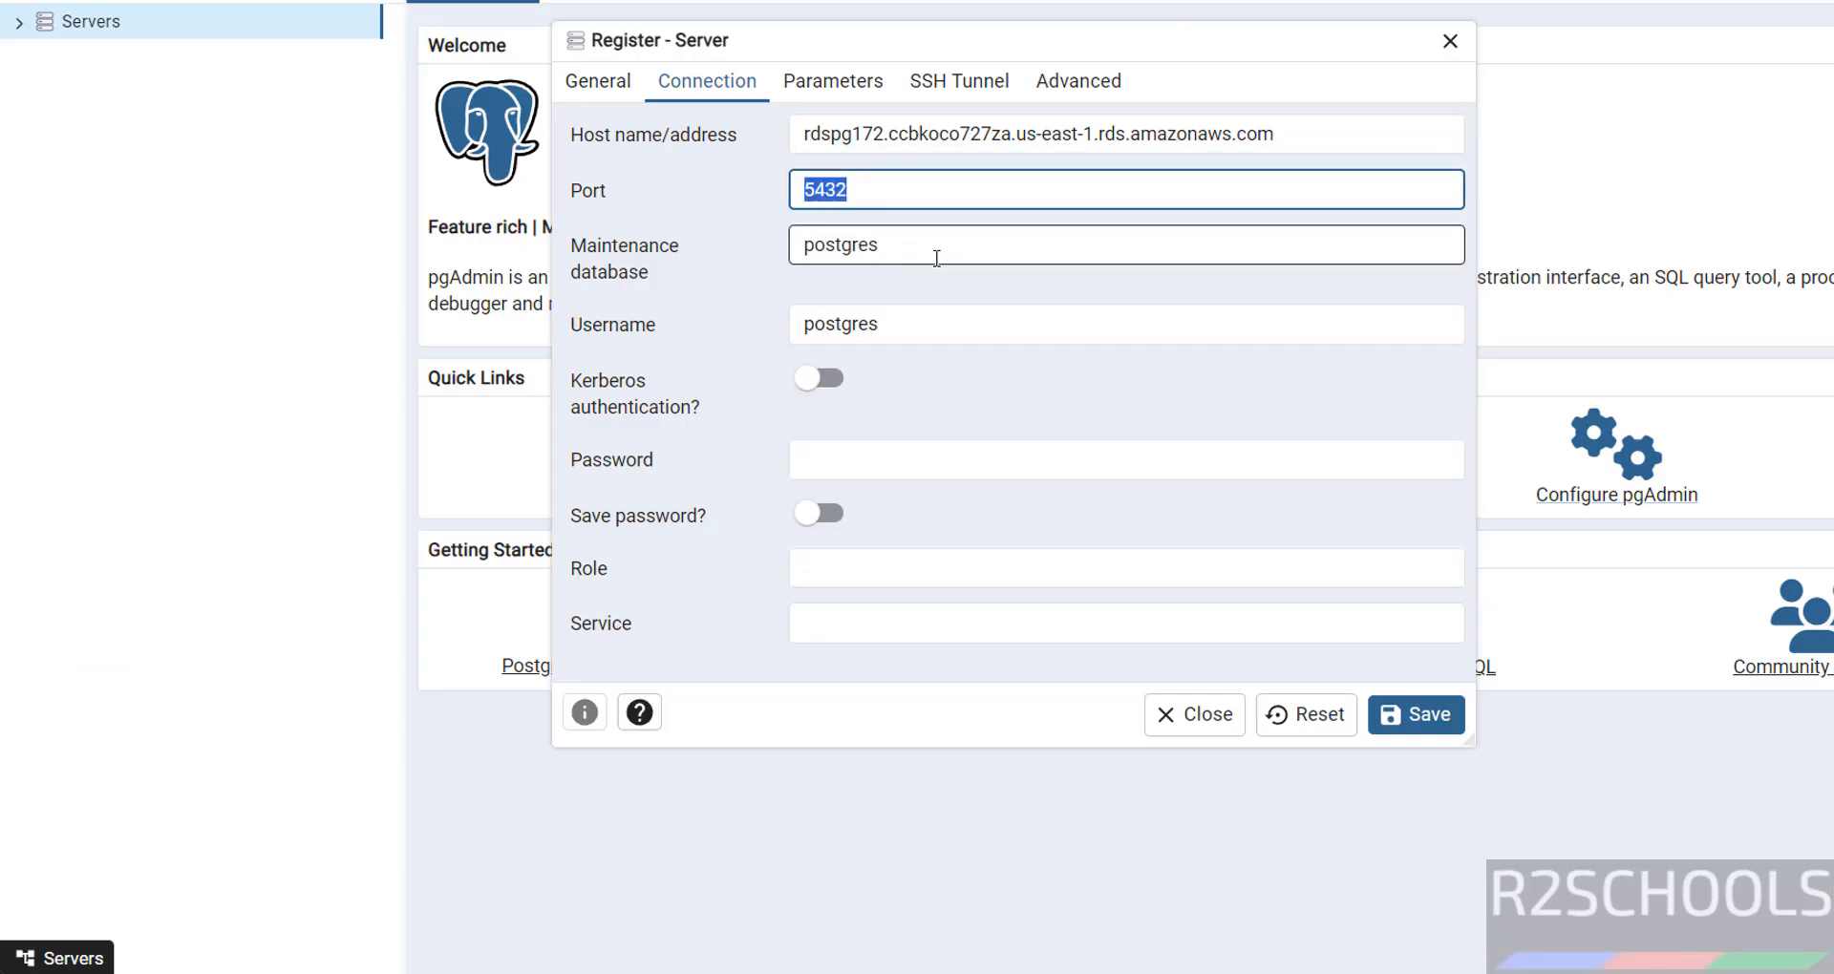
left_click_drag(950, 255, 758, 264)
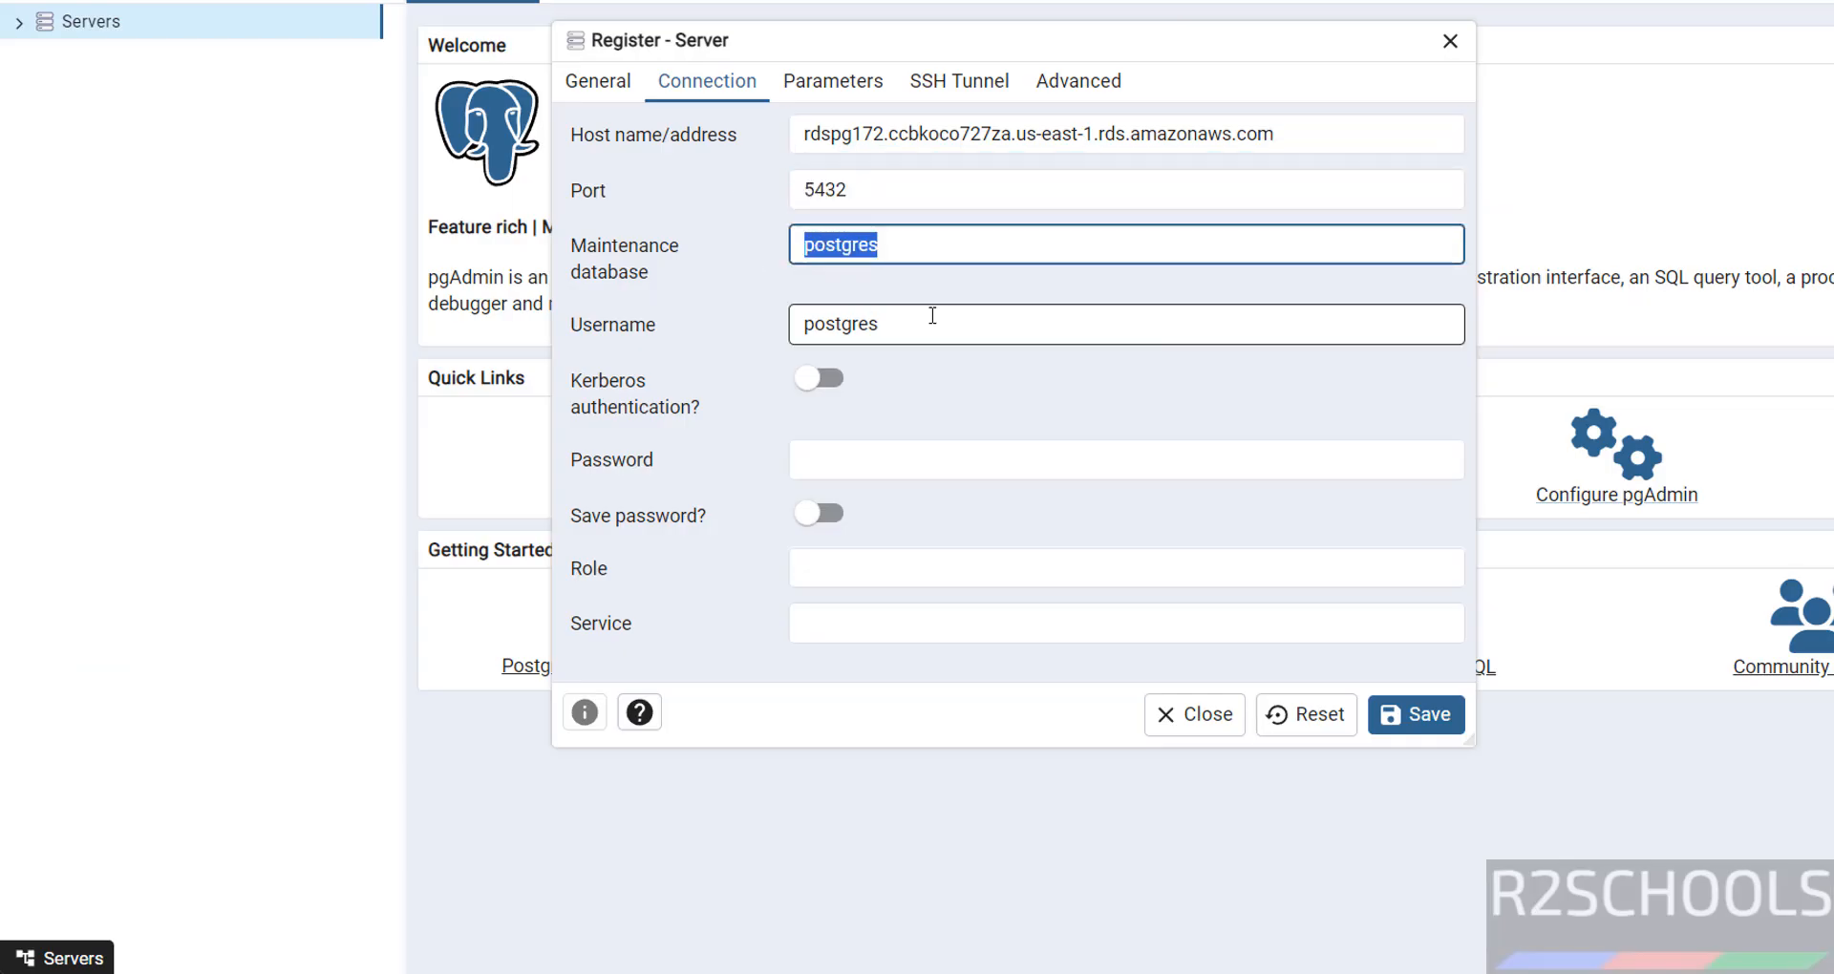
left_click_drag(953, 321, 770, 336)
left_click(930, 463)
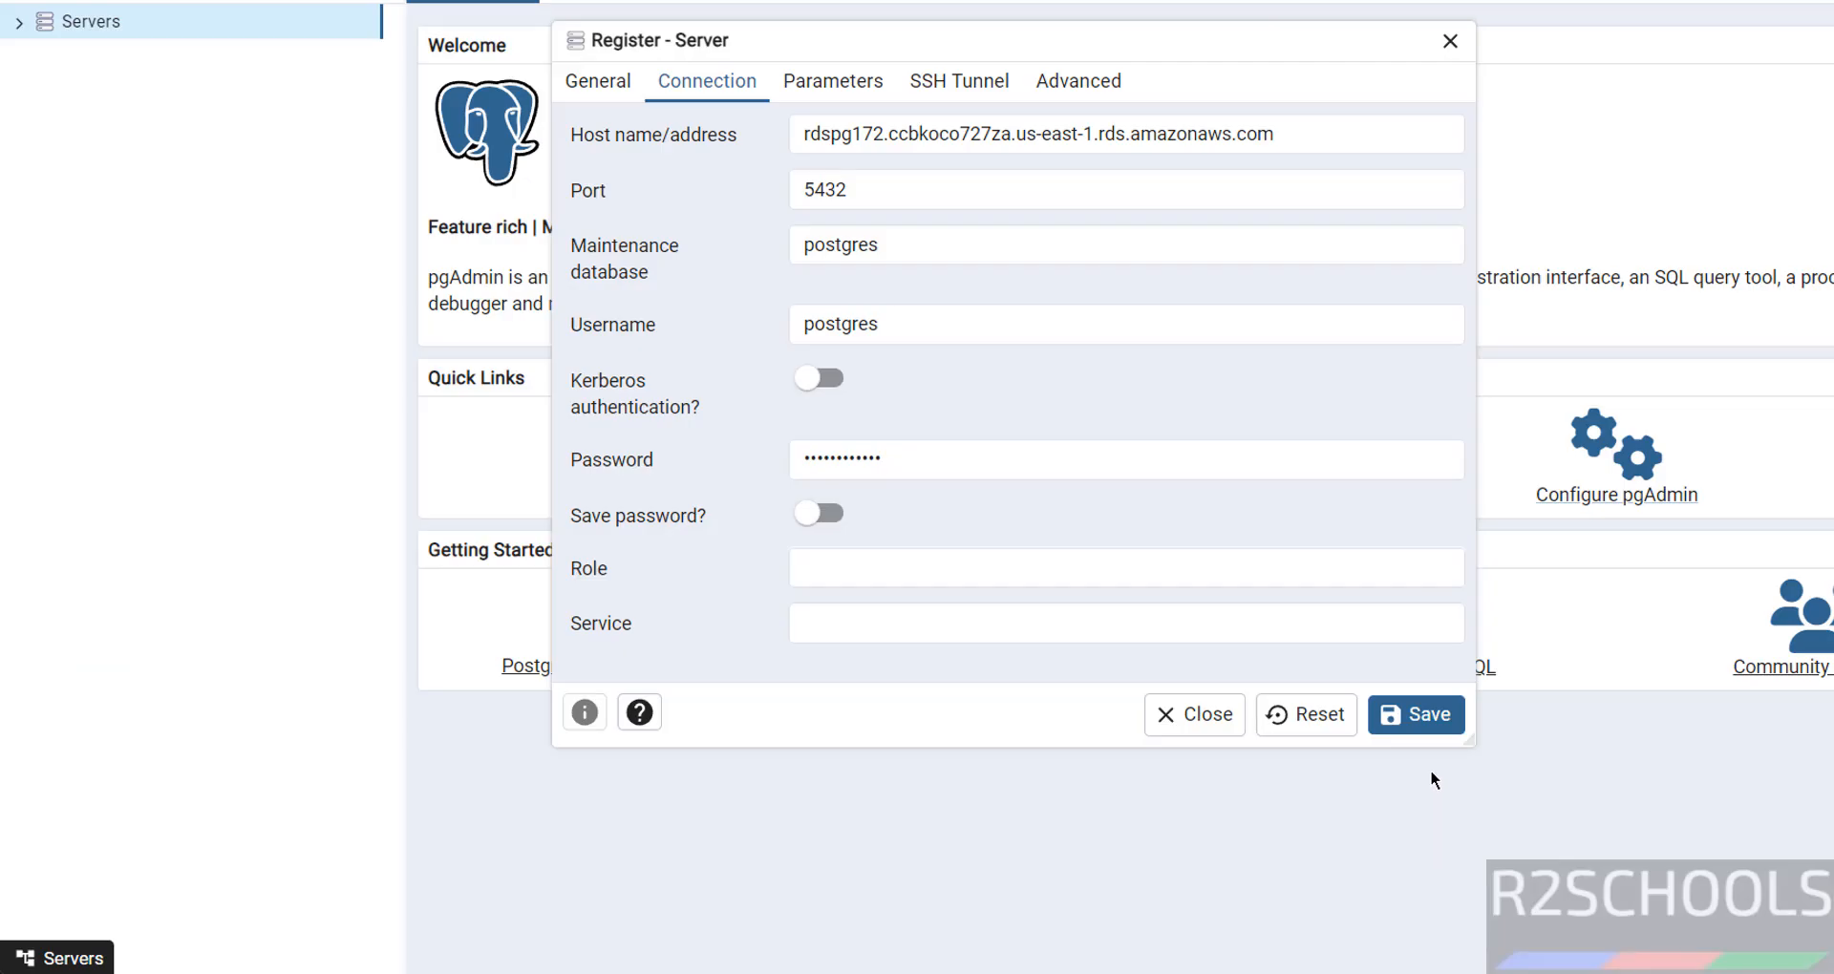
left_click(1055, 472)
left_click(1399, 716)
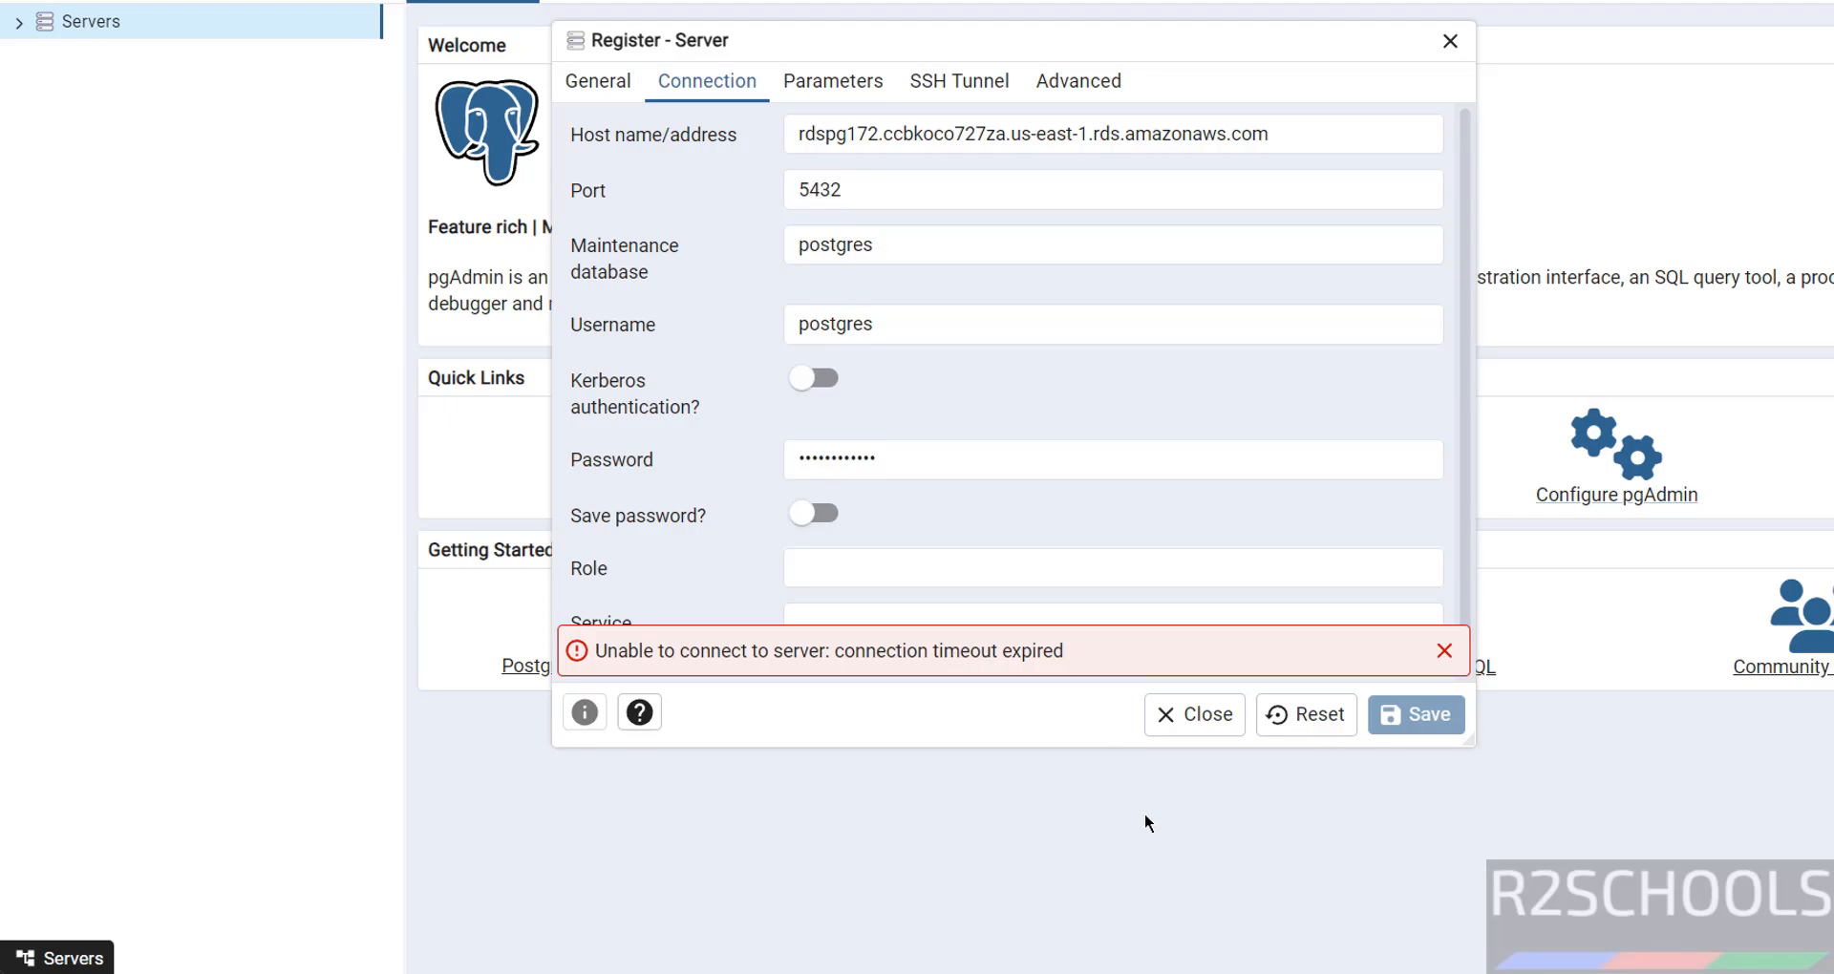
From the rdspg172 page, open the default security group's inbound rules for editing.
mouse_move(1198, 972)
left_click(1287, 888)
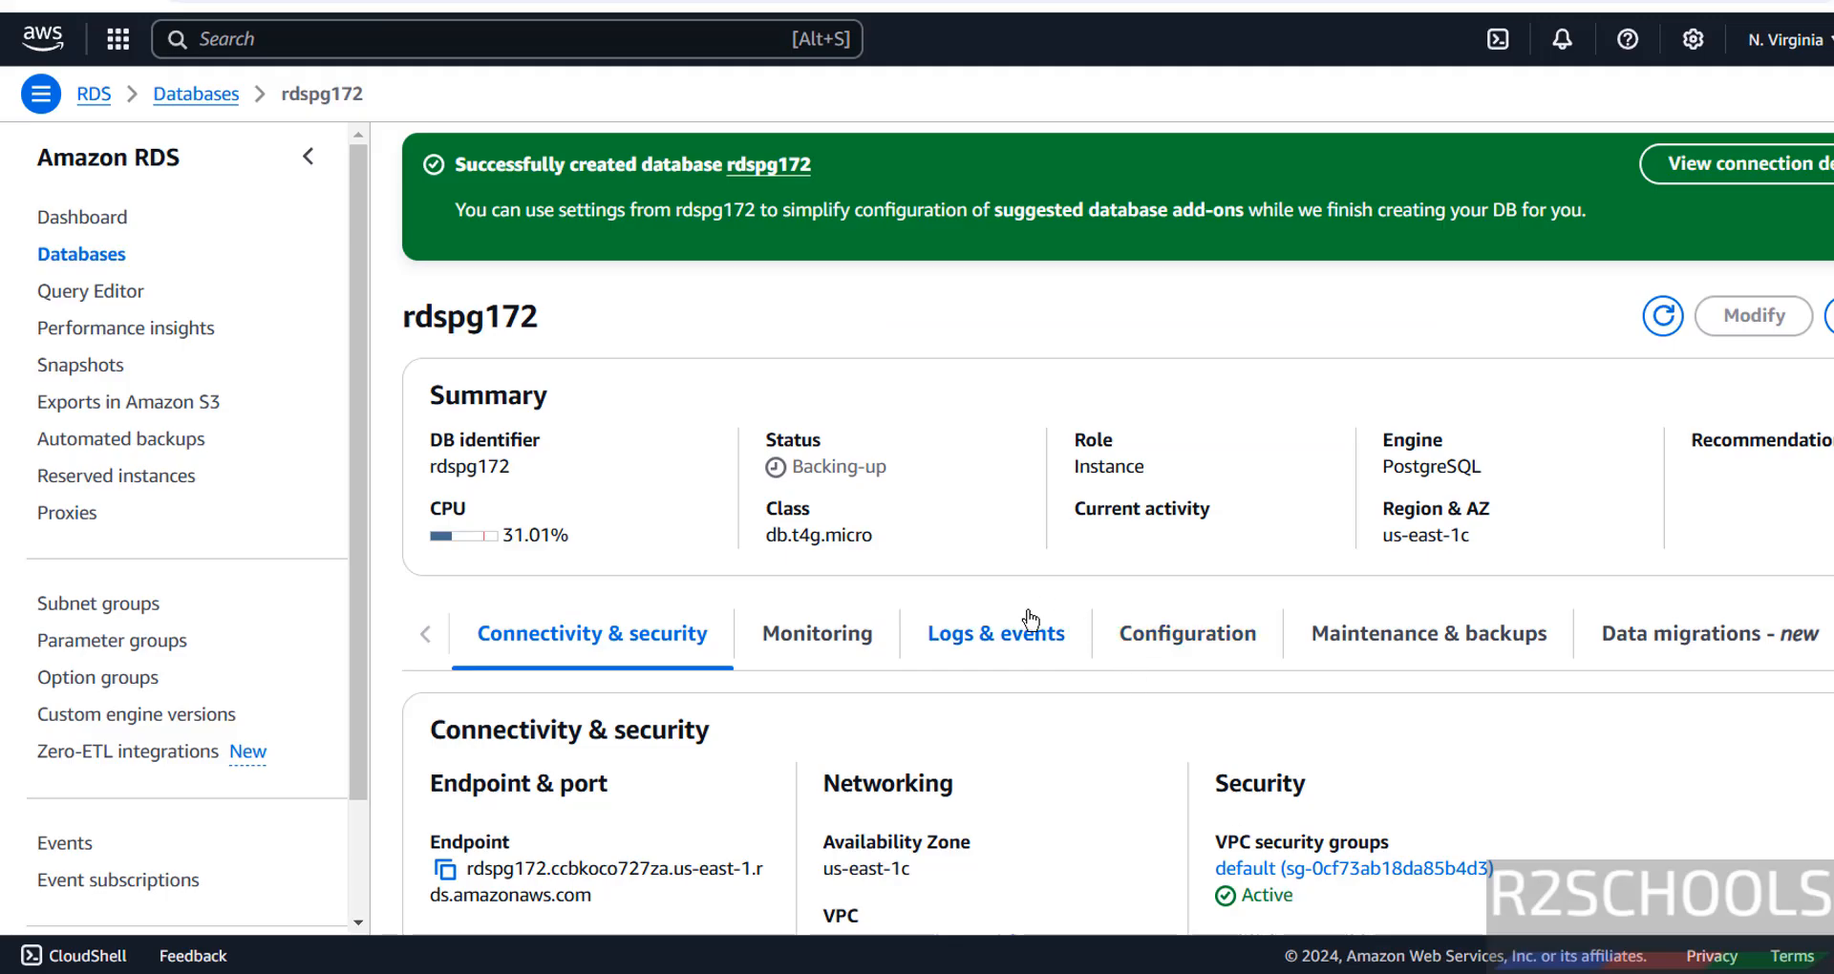
scroll(1097, 616, "down", 1)
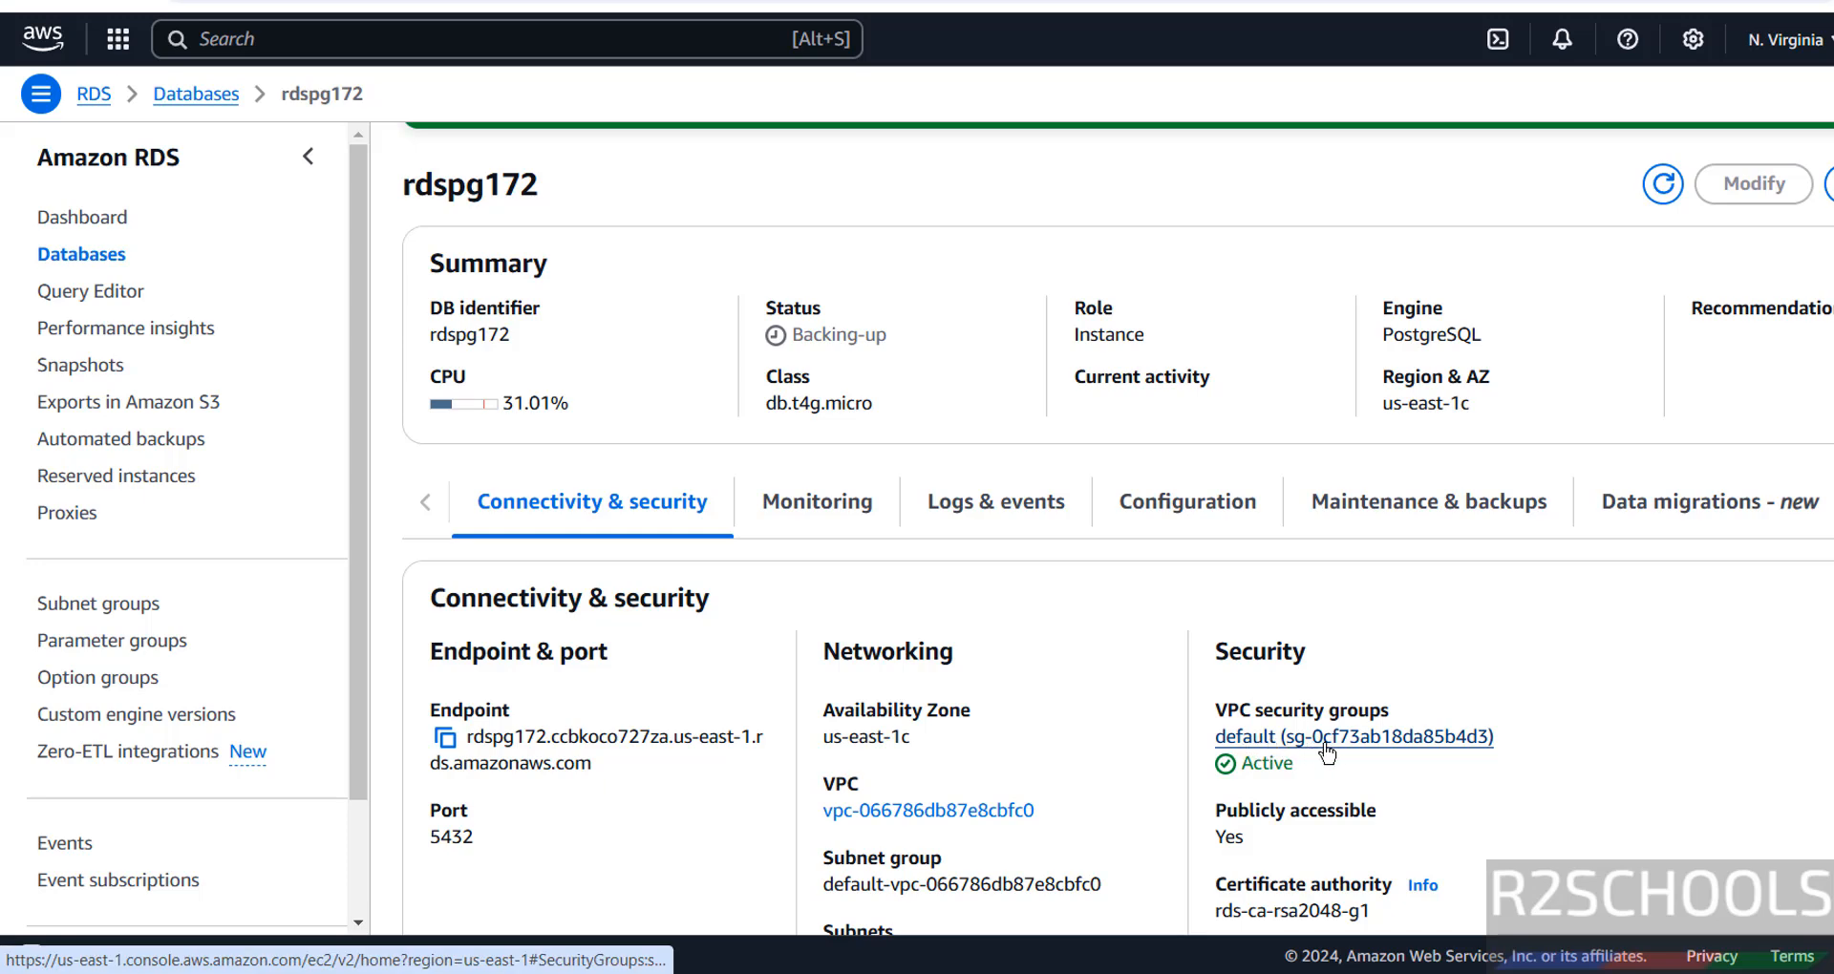
left_click(1364, 743)
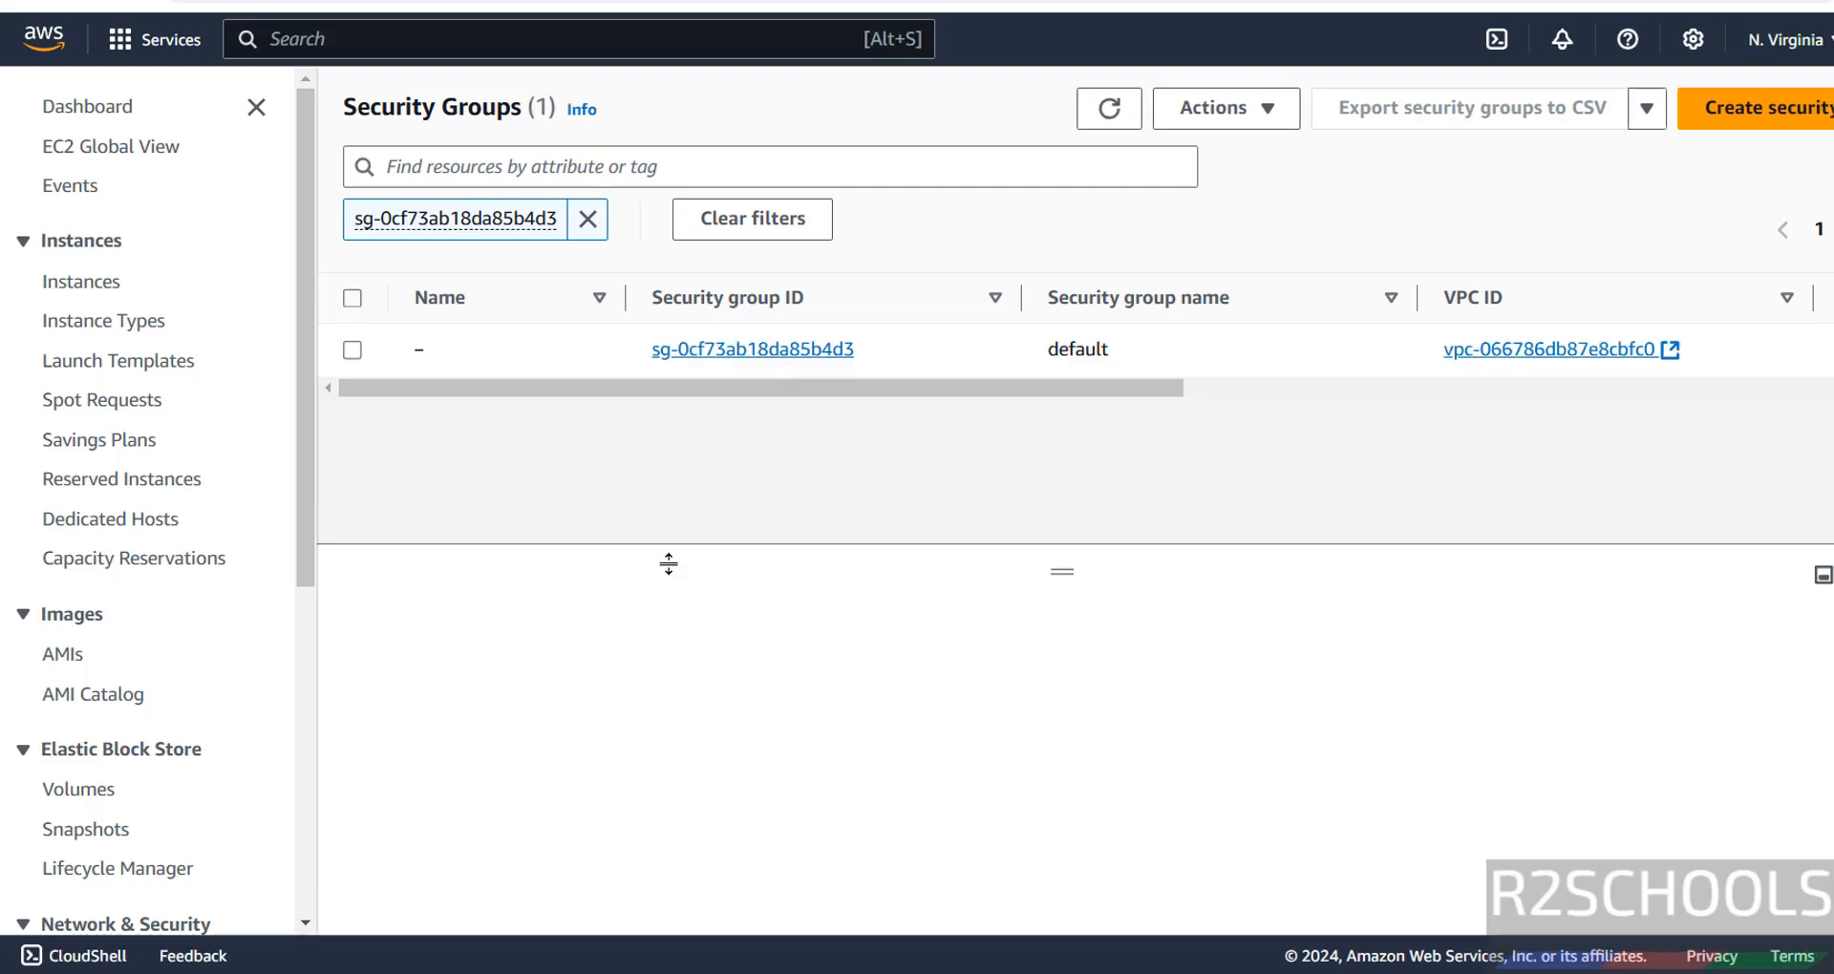
left_click(690, 354)
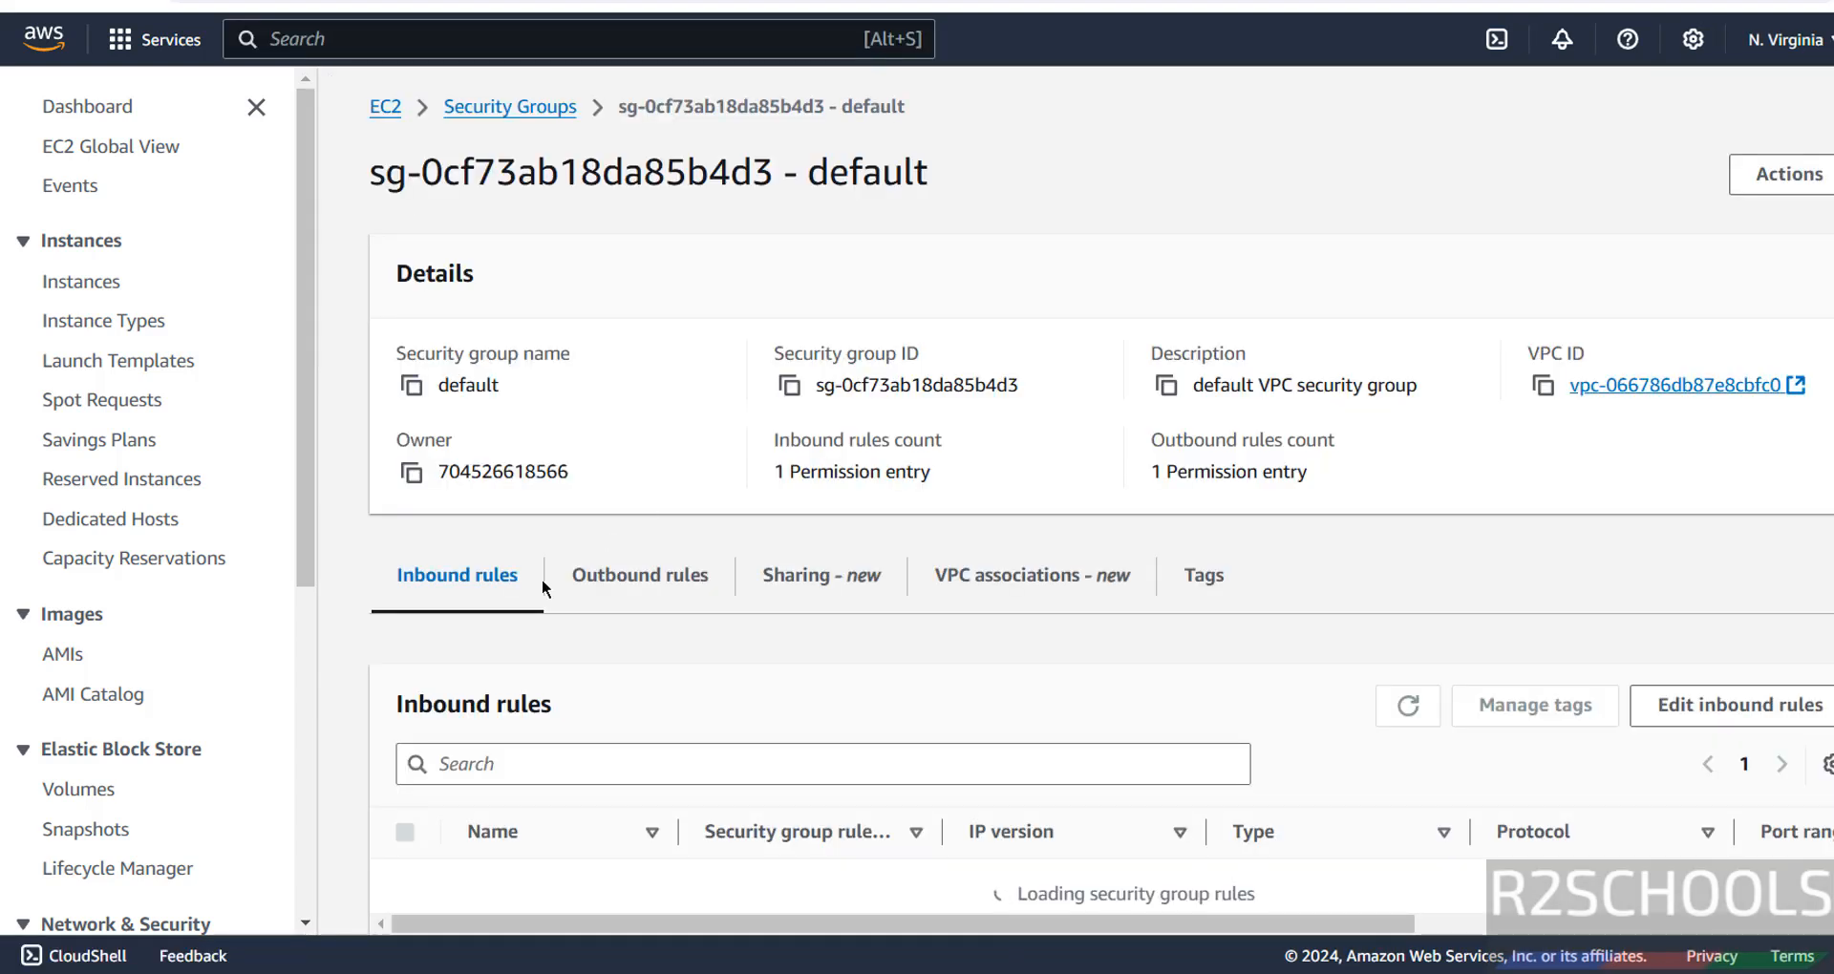
left_click(1739, 705)
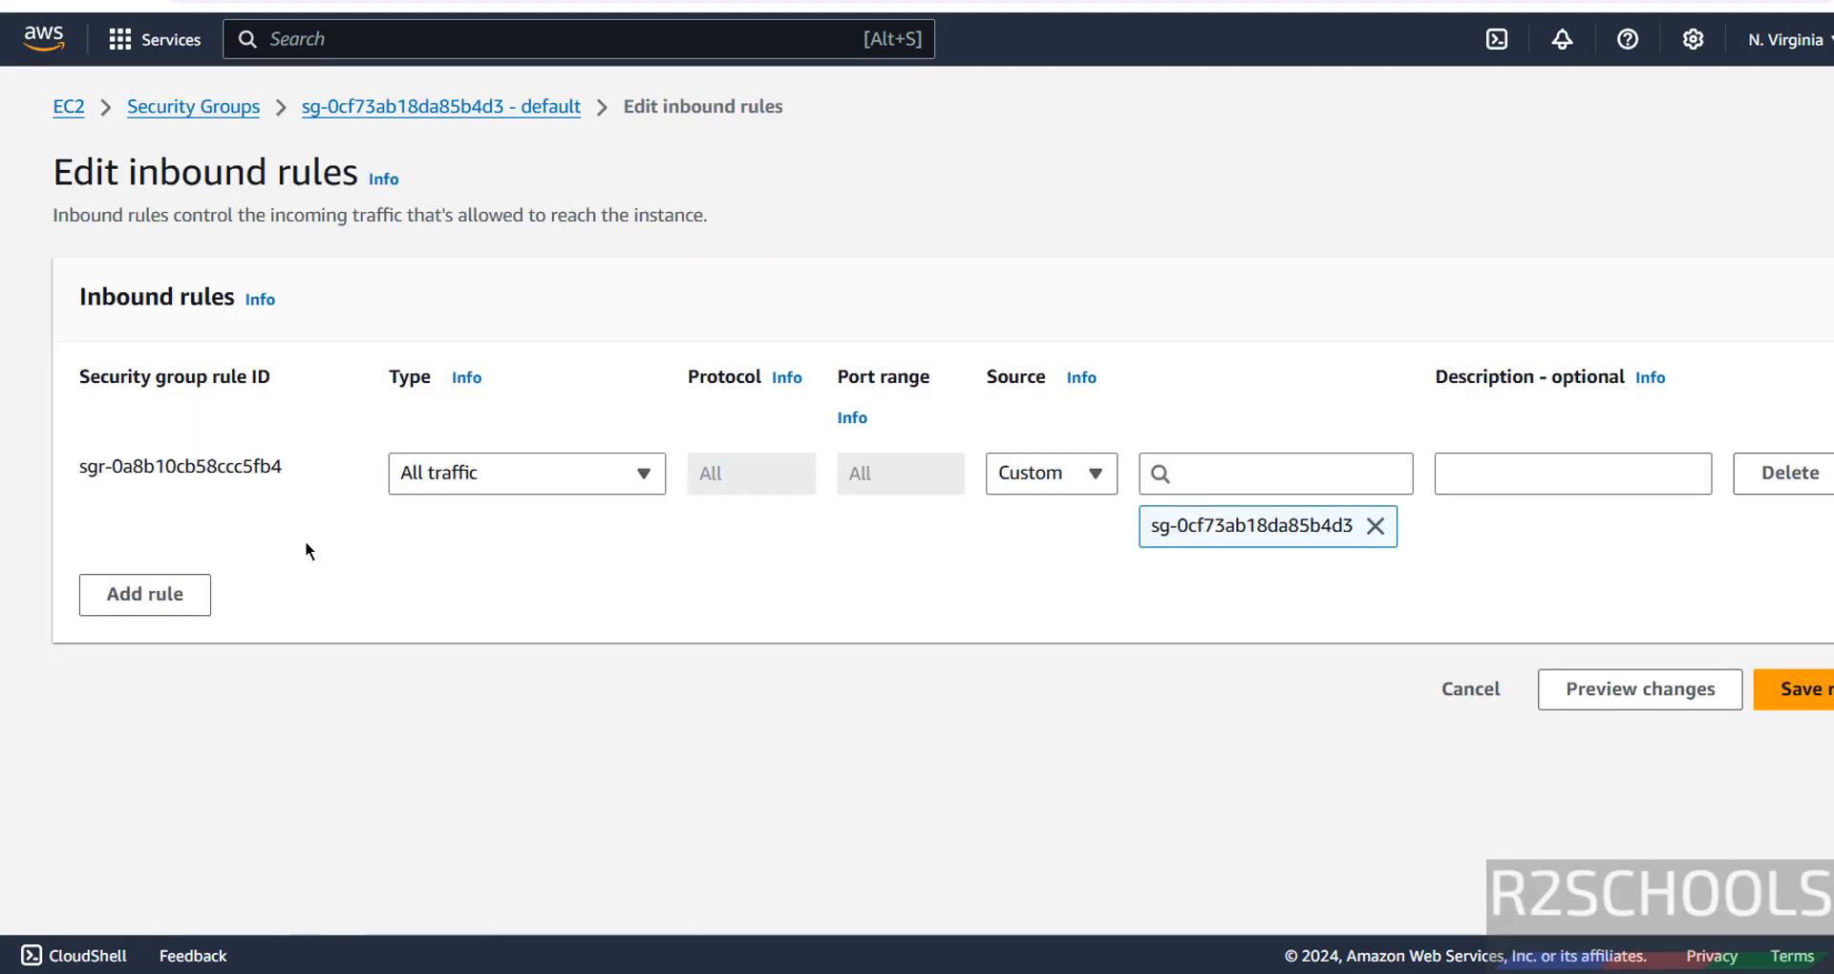
Add an inbound PostgreSQL rule with source My IP and save the rules.
left_click(191, 596)
left_click(453, 579)
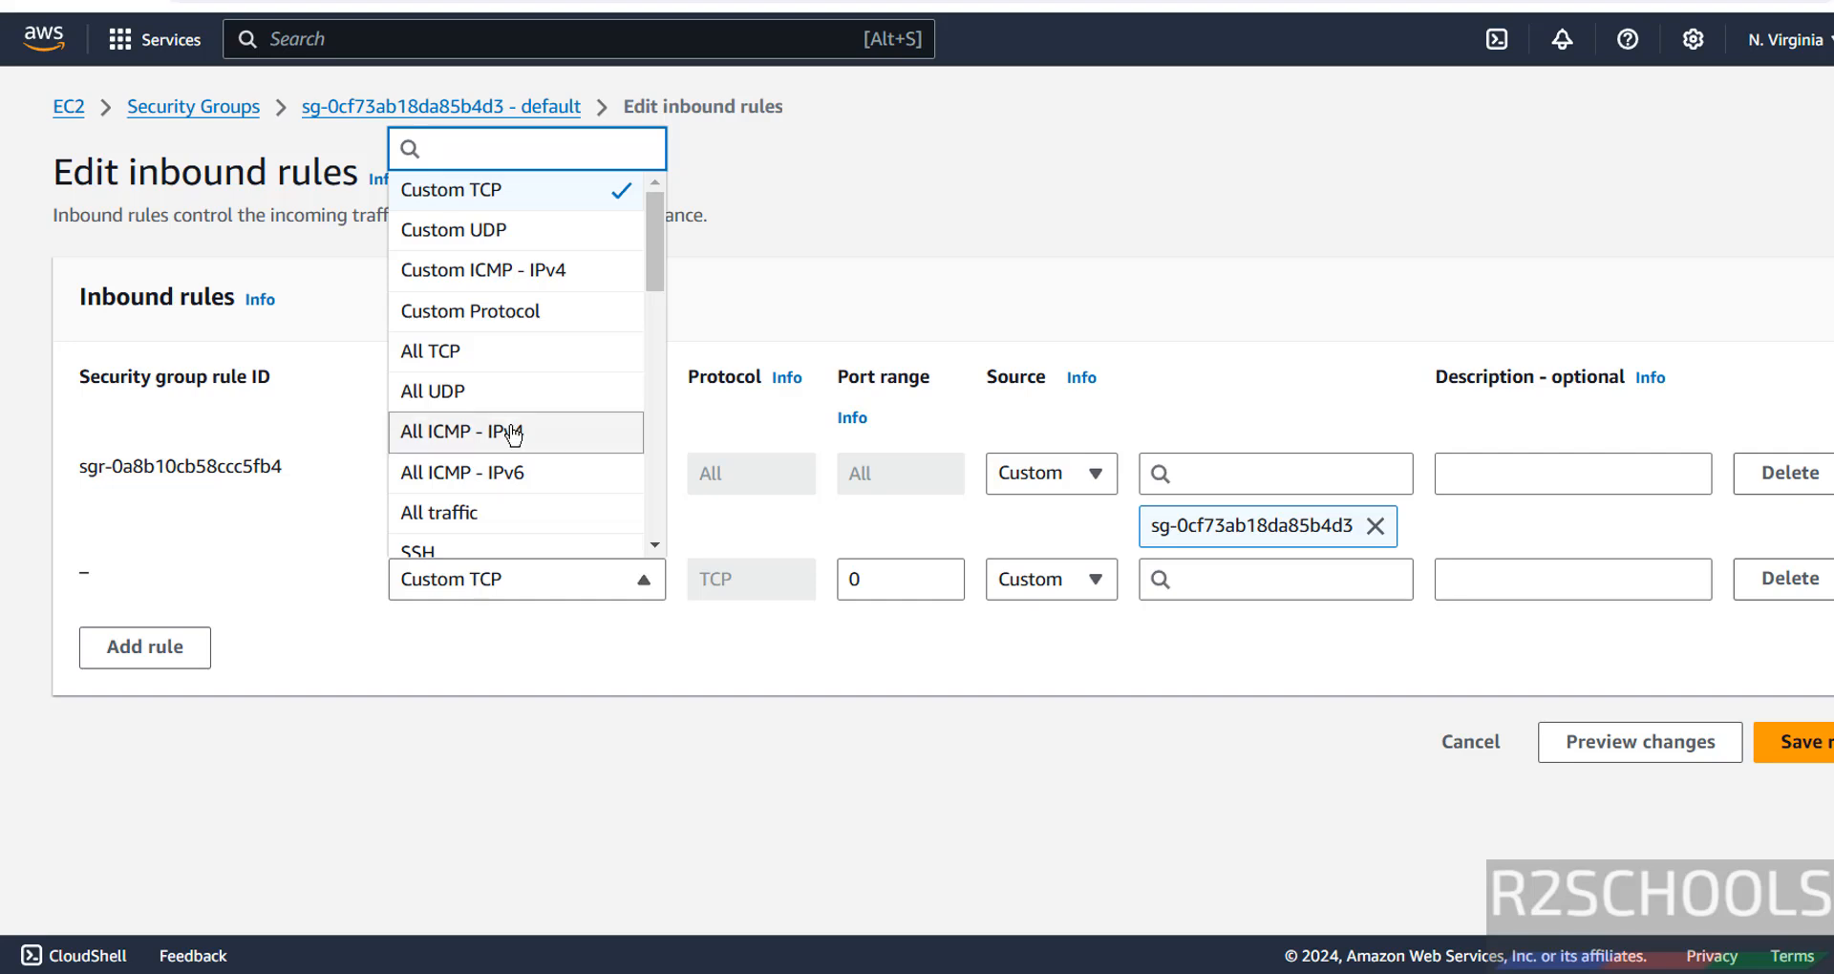
scroll(513, 434, "down", 10)
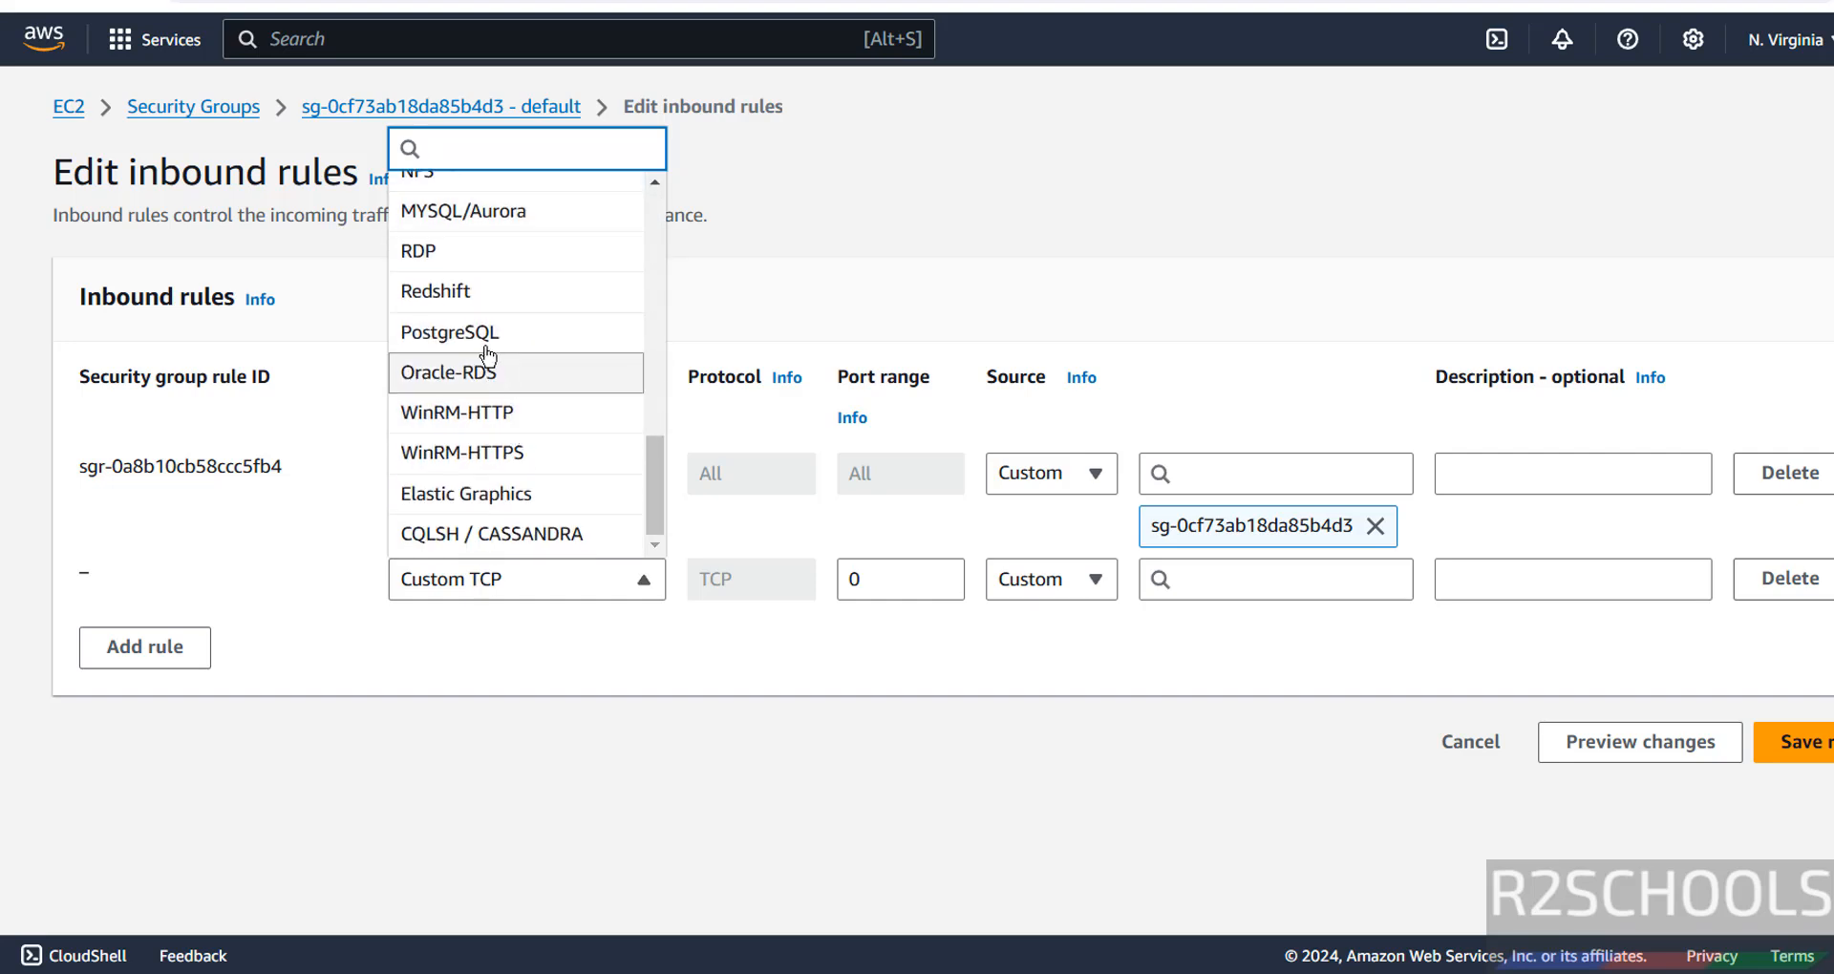
left_click(486, 336)
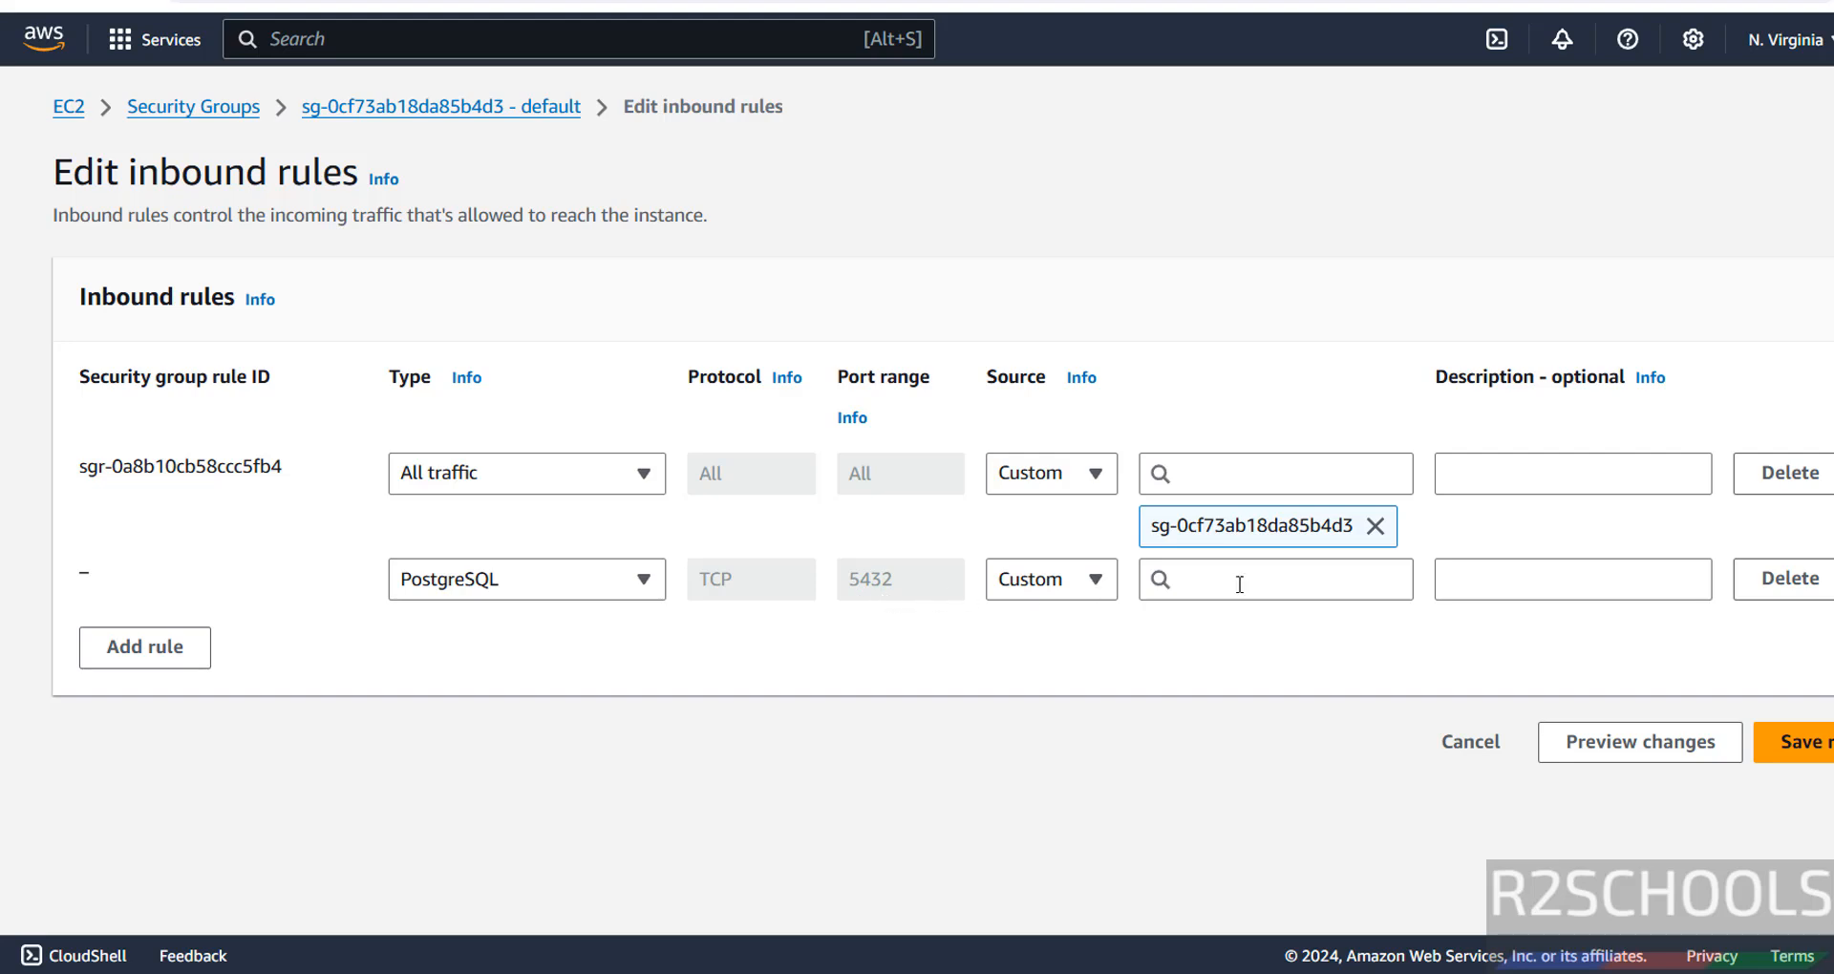
left_click(1069, 586)
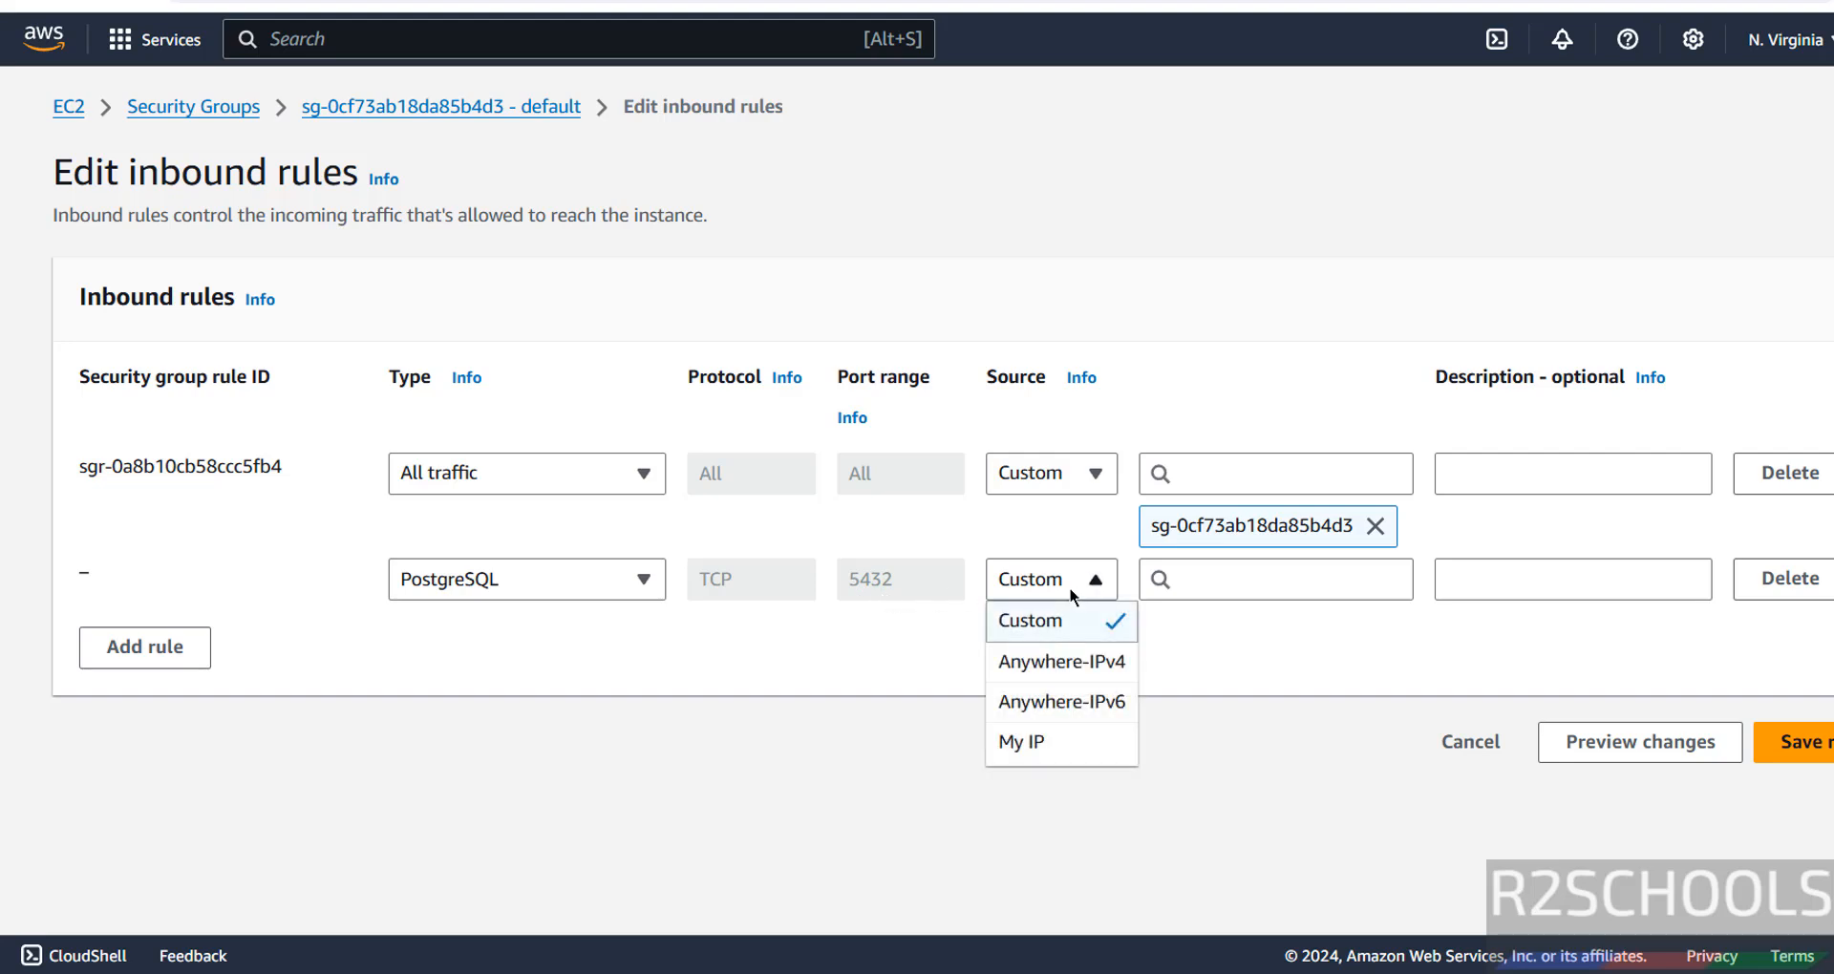
left_click(1037, 755)
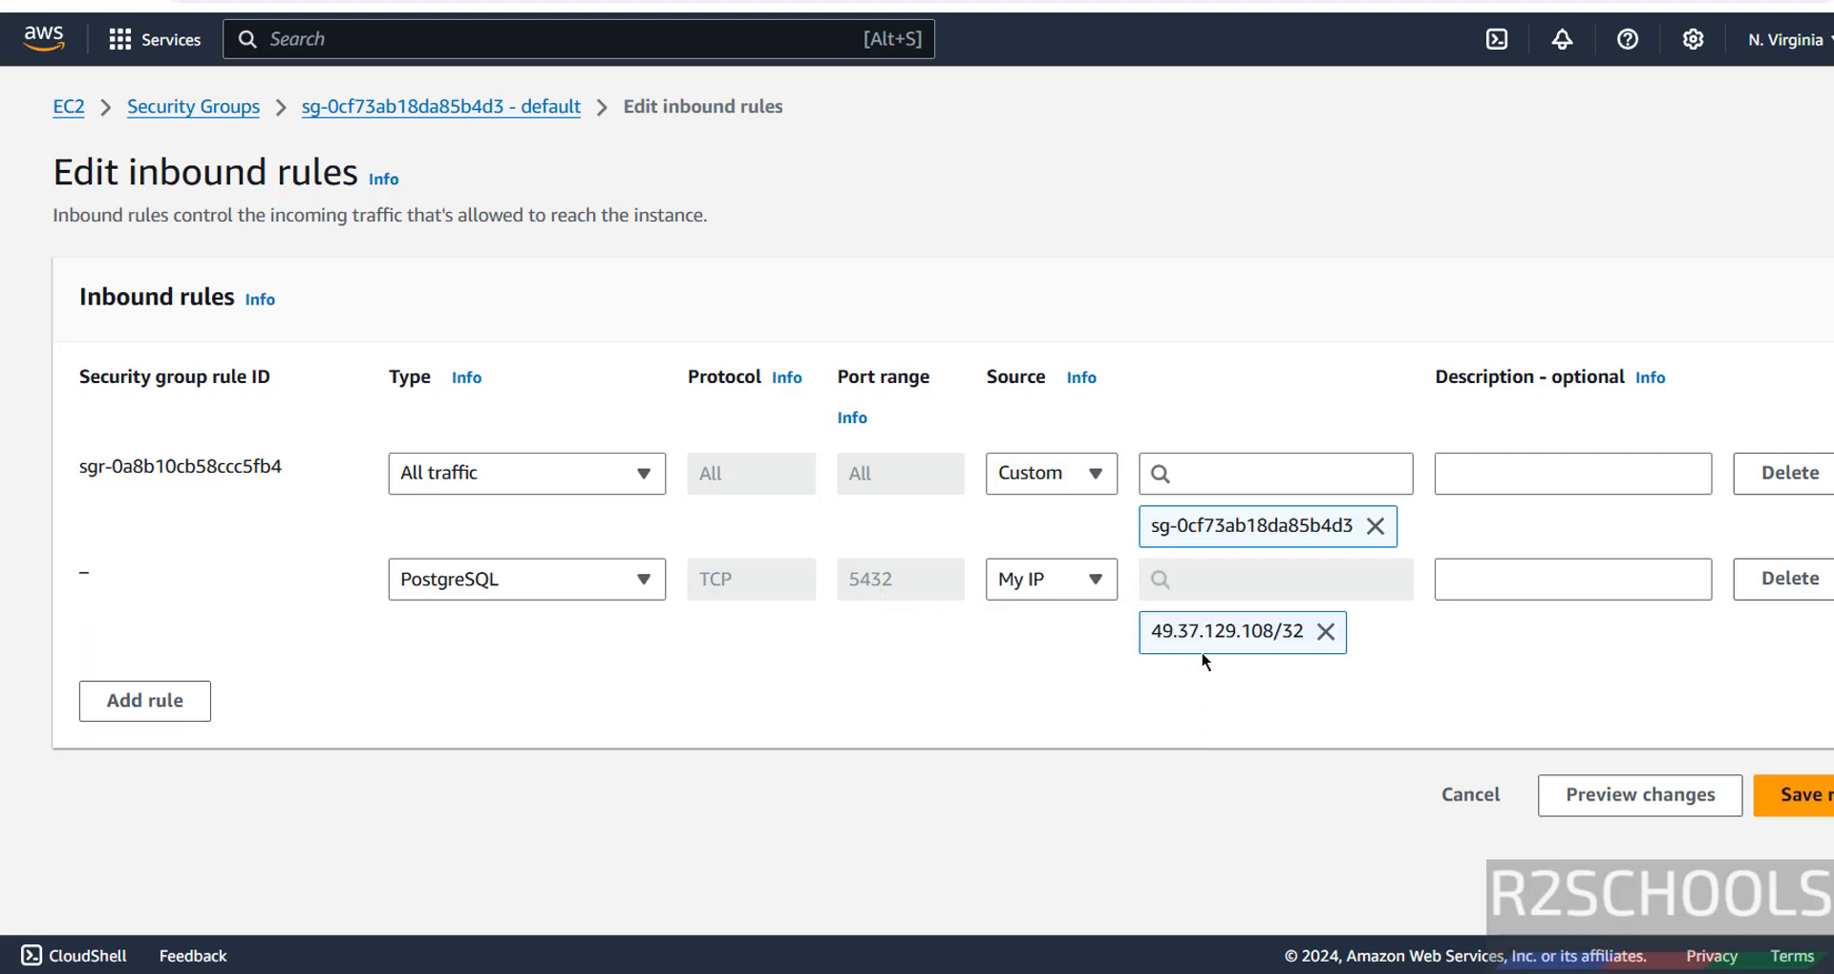
left_click(1802, 803)
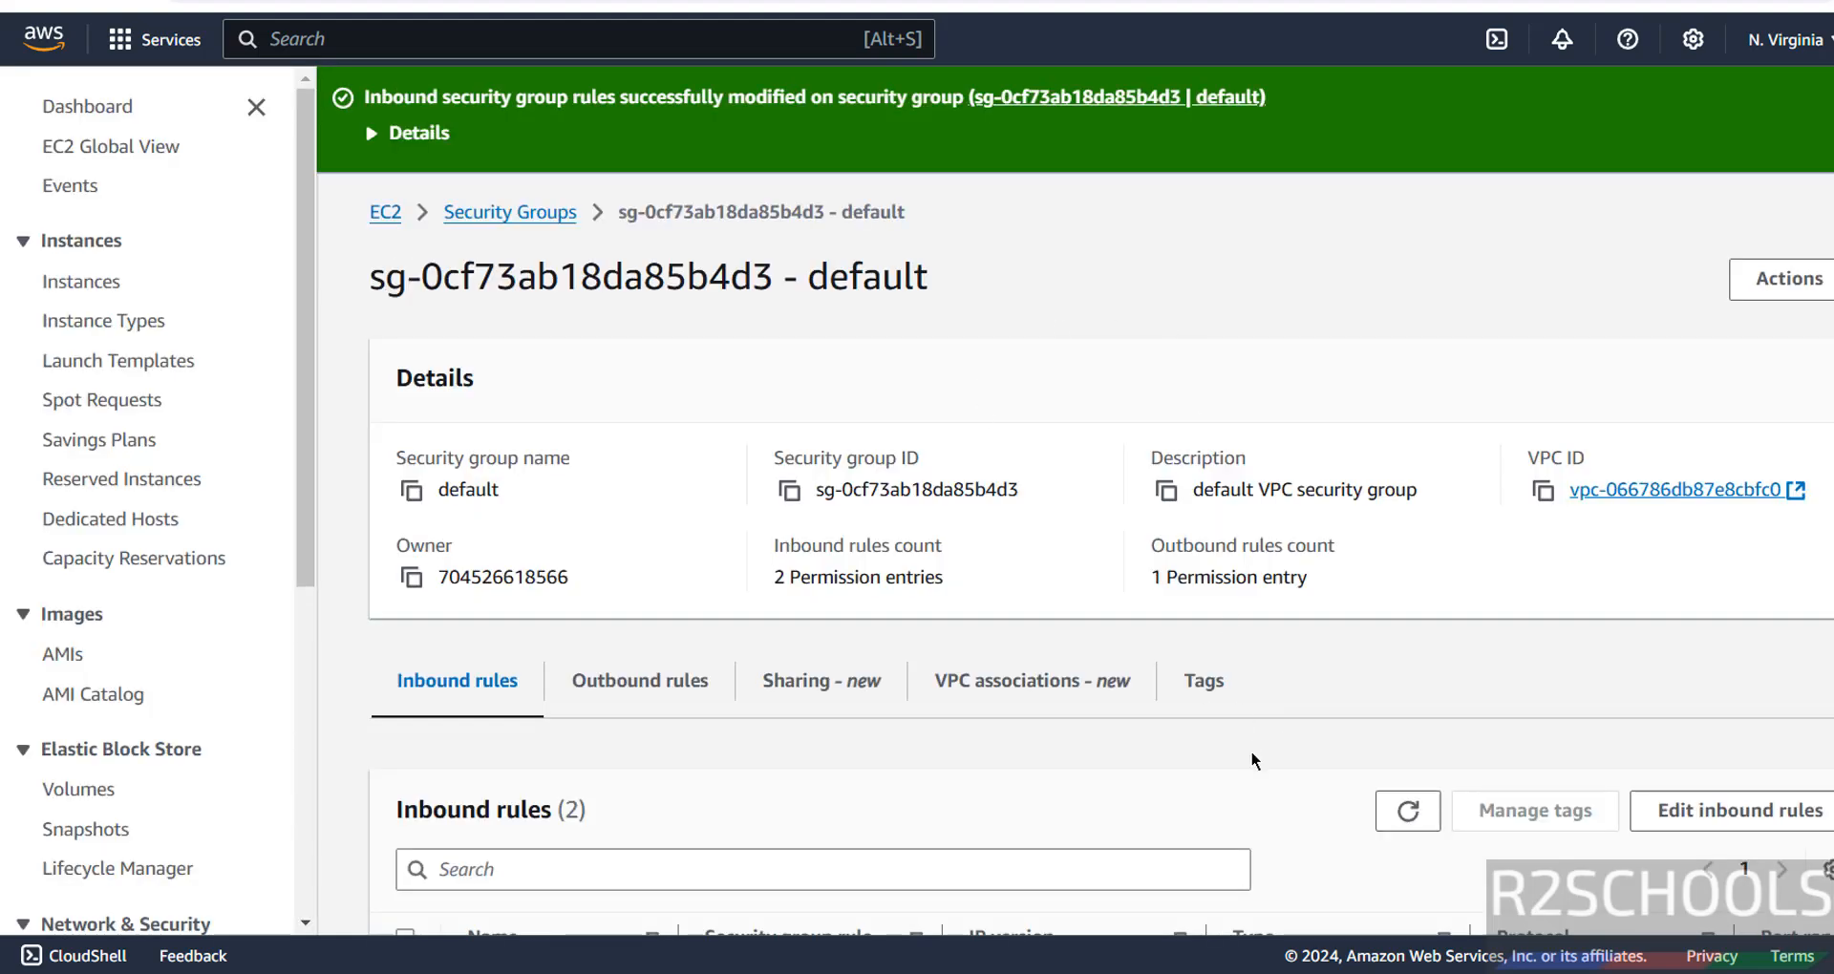
Correct the awsrds17 connection's password by deleting its extra last character.
left_click(1324, 783)
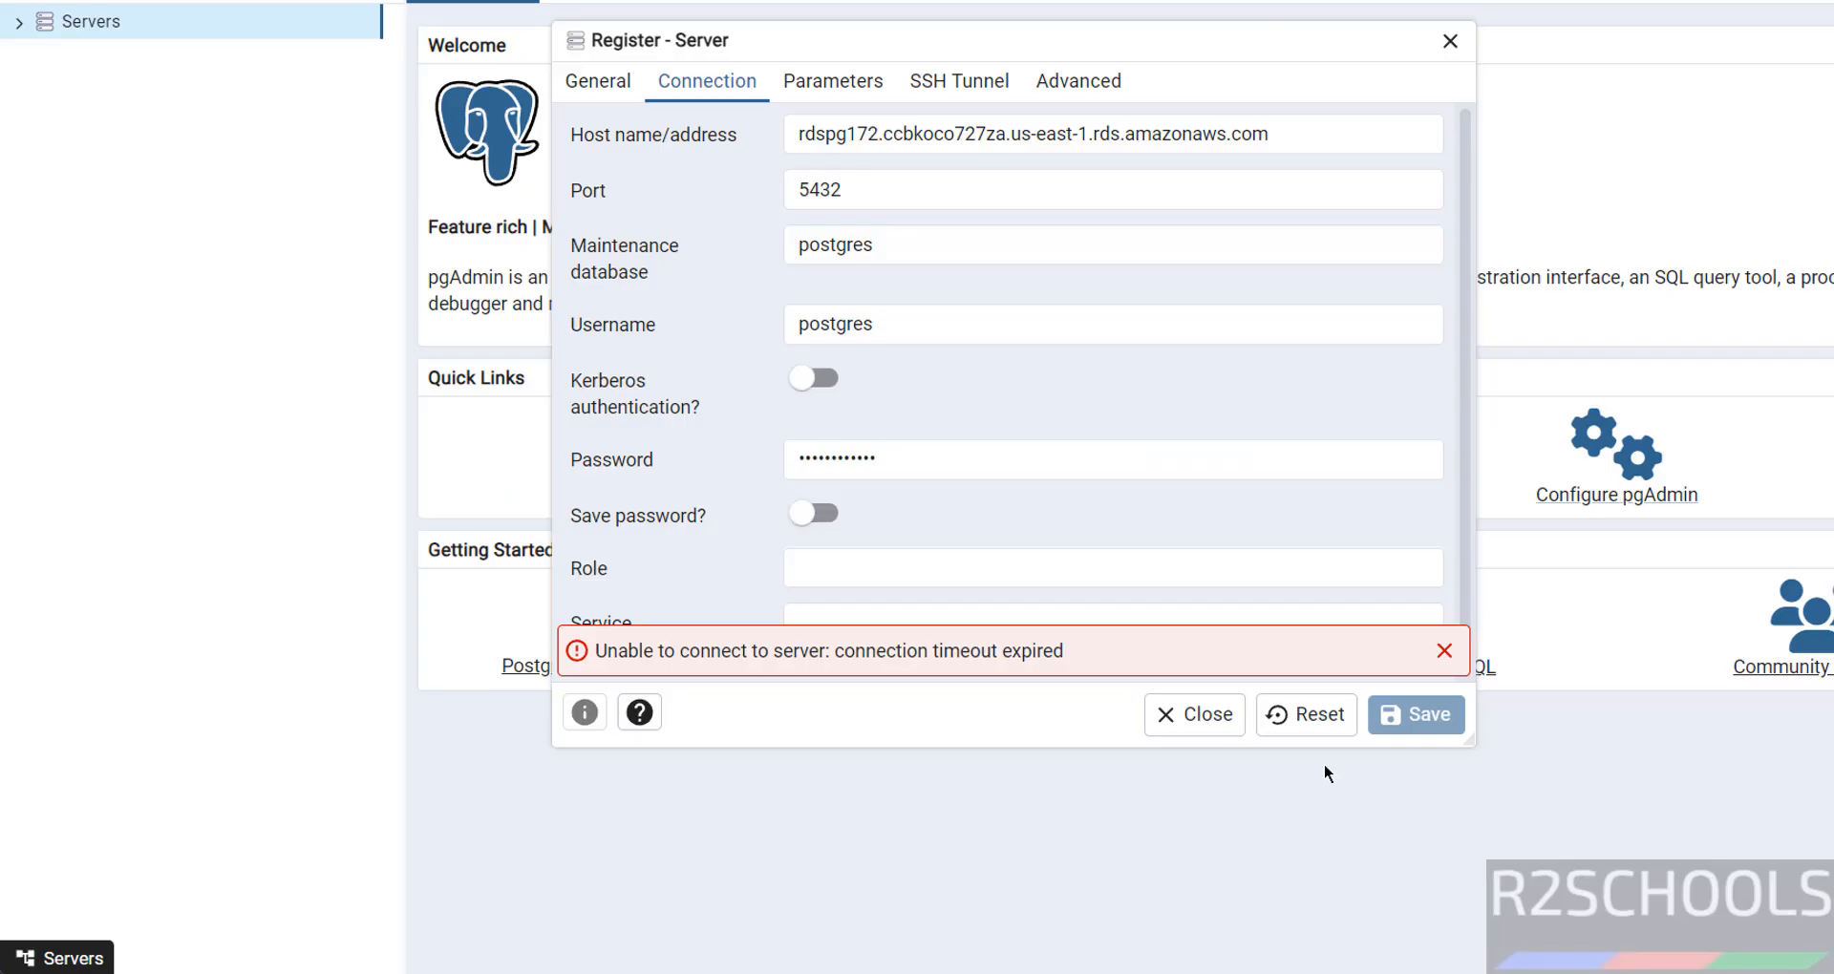
left_click(943, 457)
left_click(891, 454)
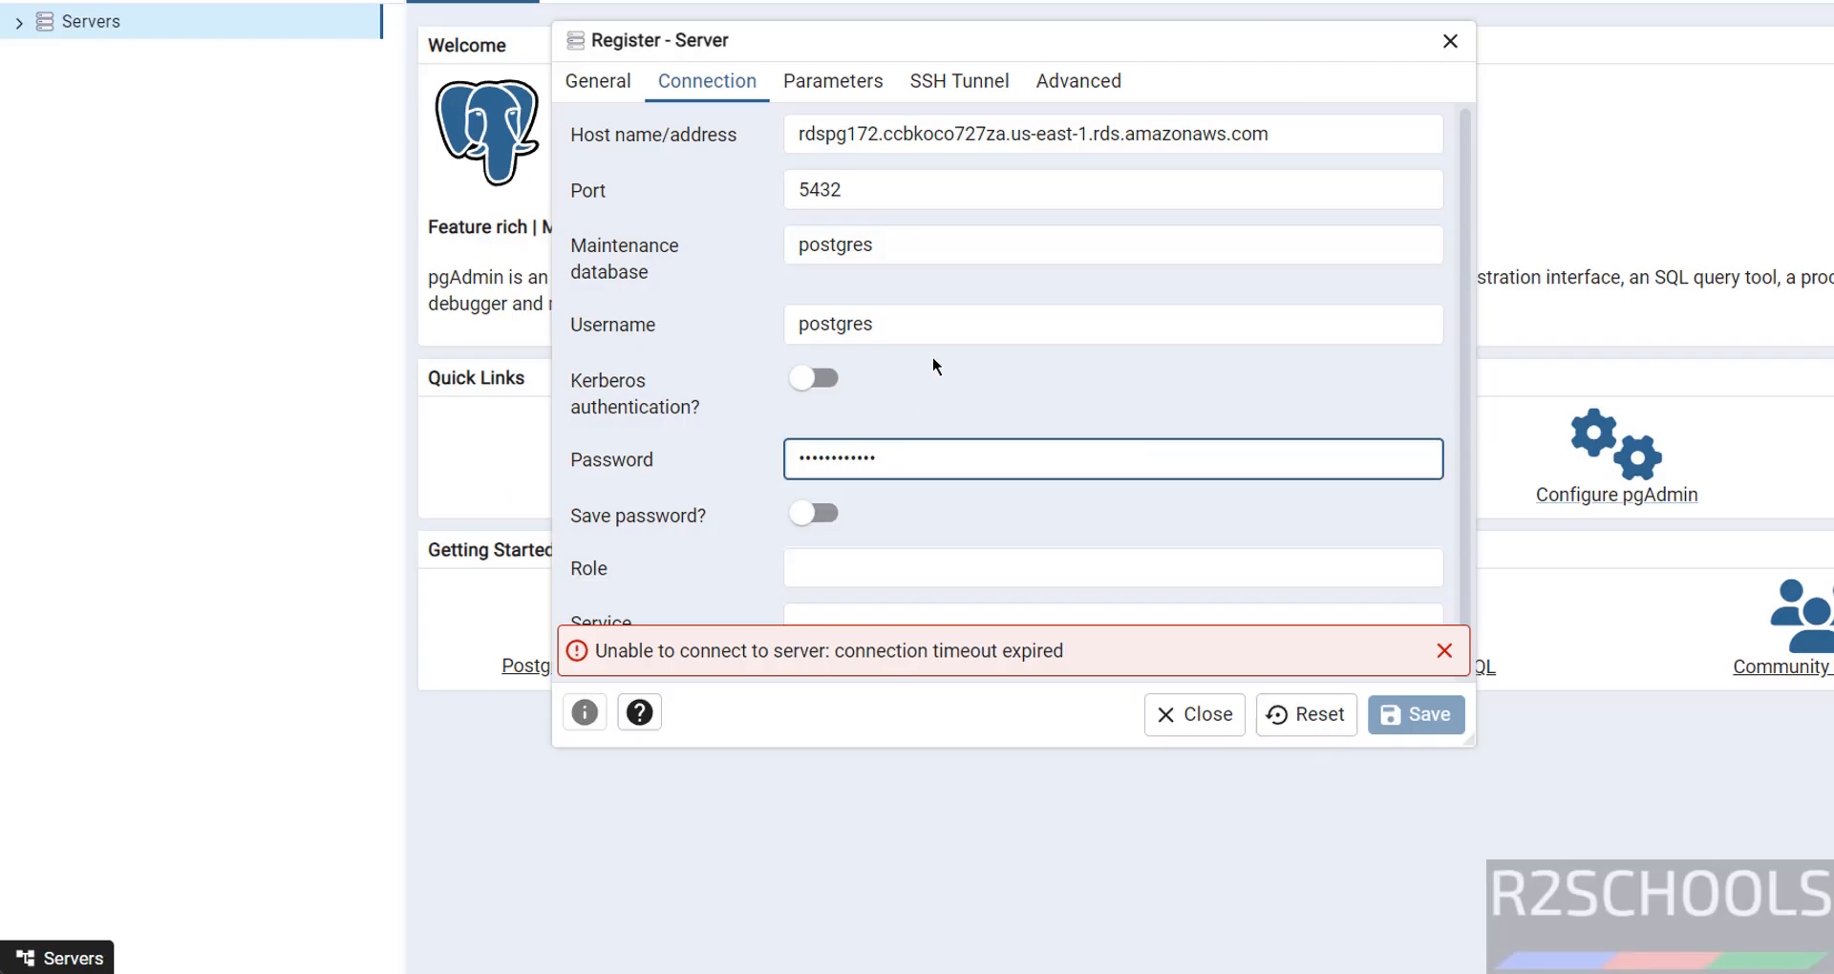
left_click(912, 330)
left_click(894, 464)
key("BackSpace")
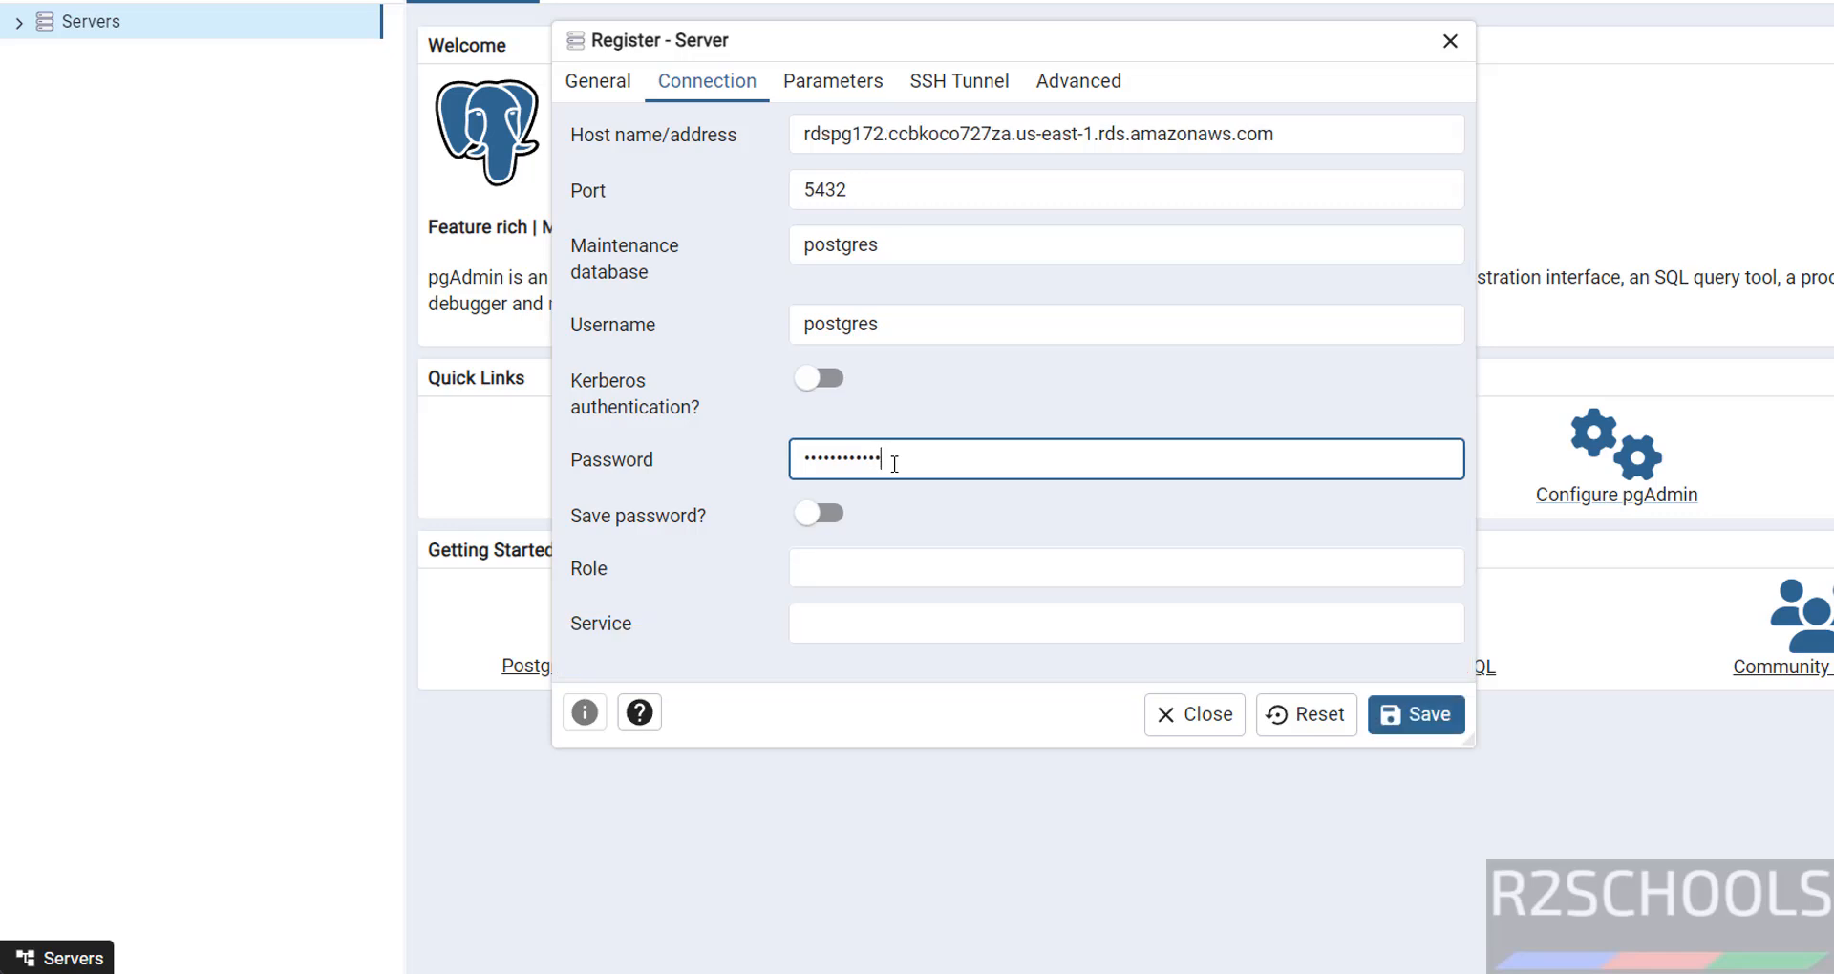
Save the awsrds17 connection and expand it to list the postgres and rdsadmin databases.
left_click(1415, 714)
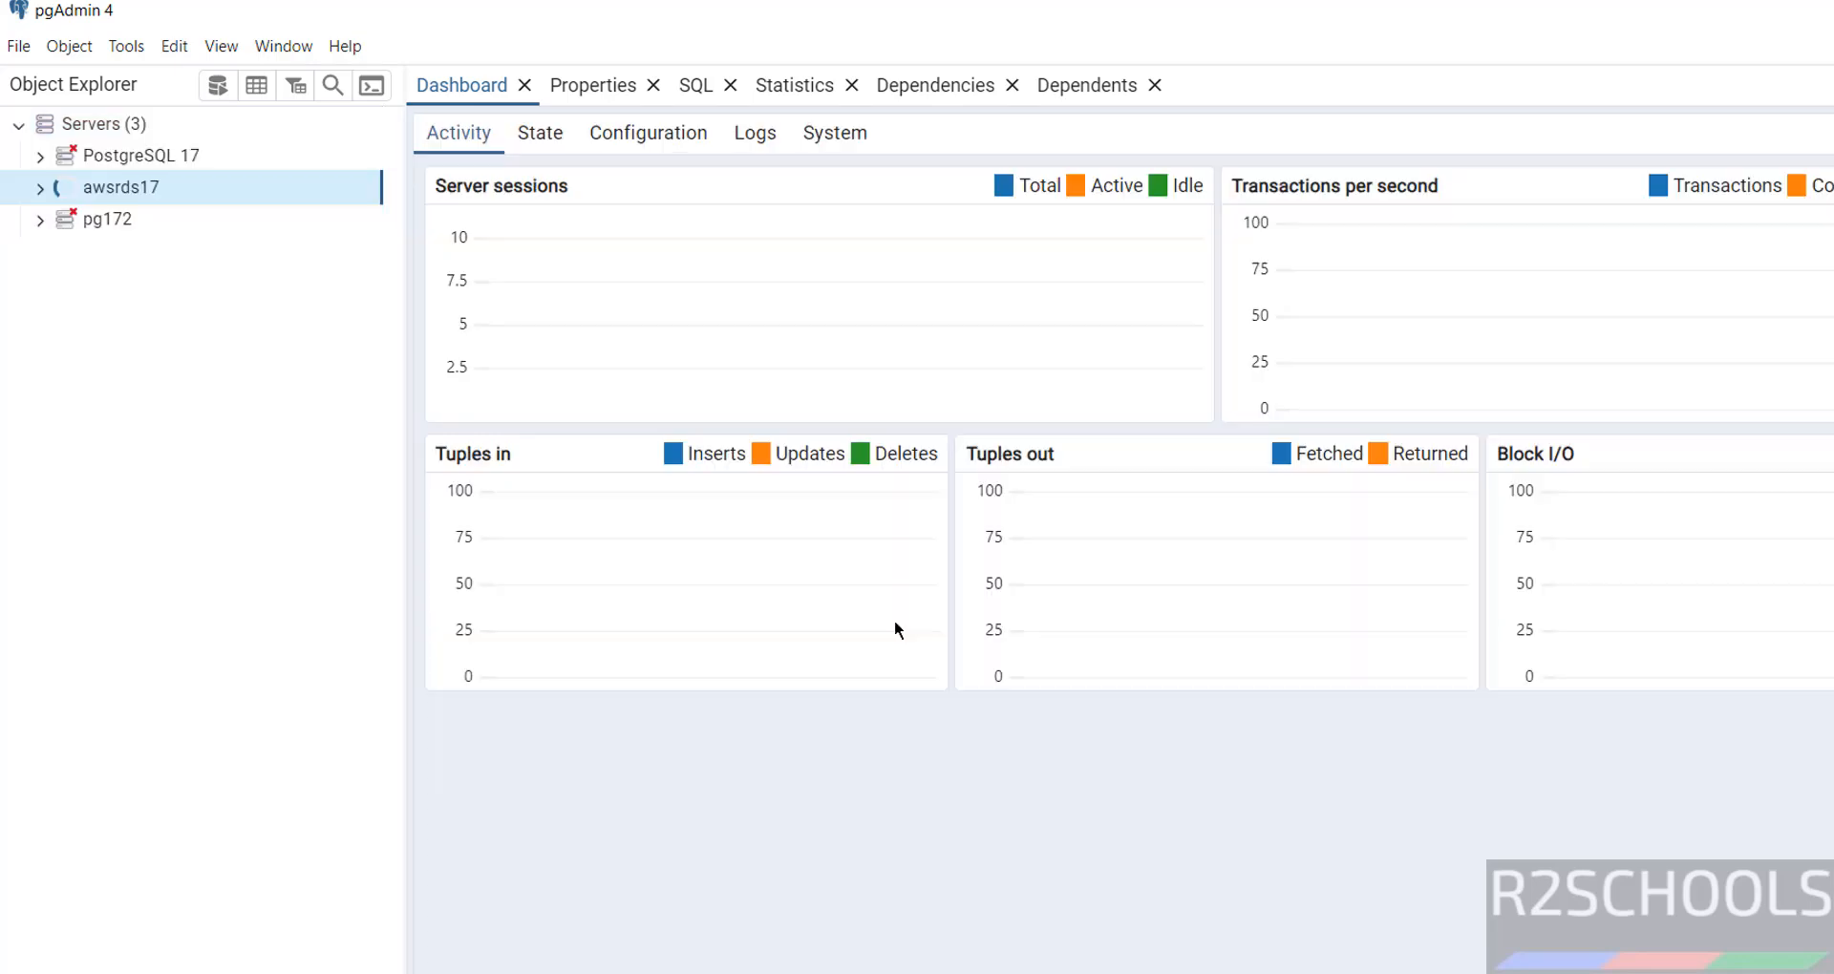
left_click(41, 188)
left_click(61, 220)
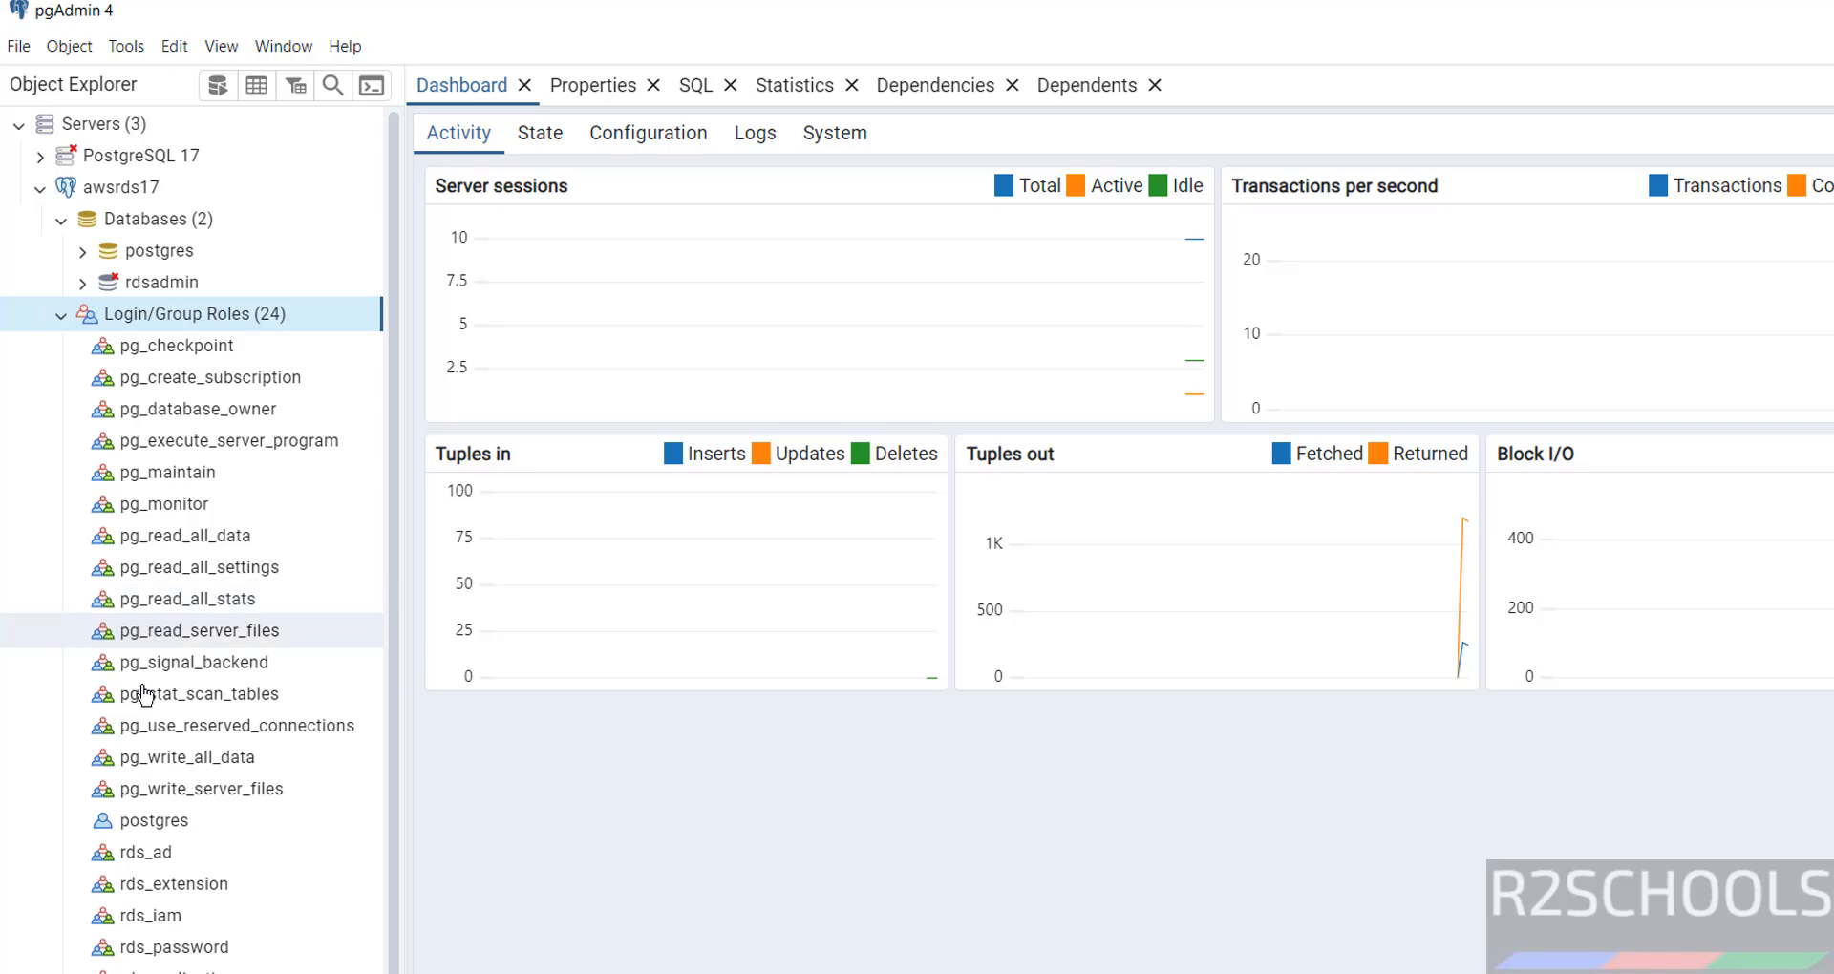
Add a database named r2schools under awsrds17's Databases group, bringing the count to 3.
scroll(172, 888, "down", 1)
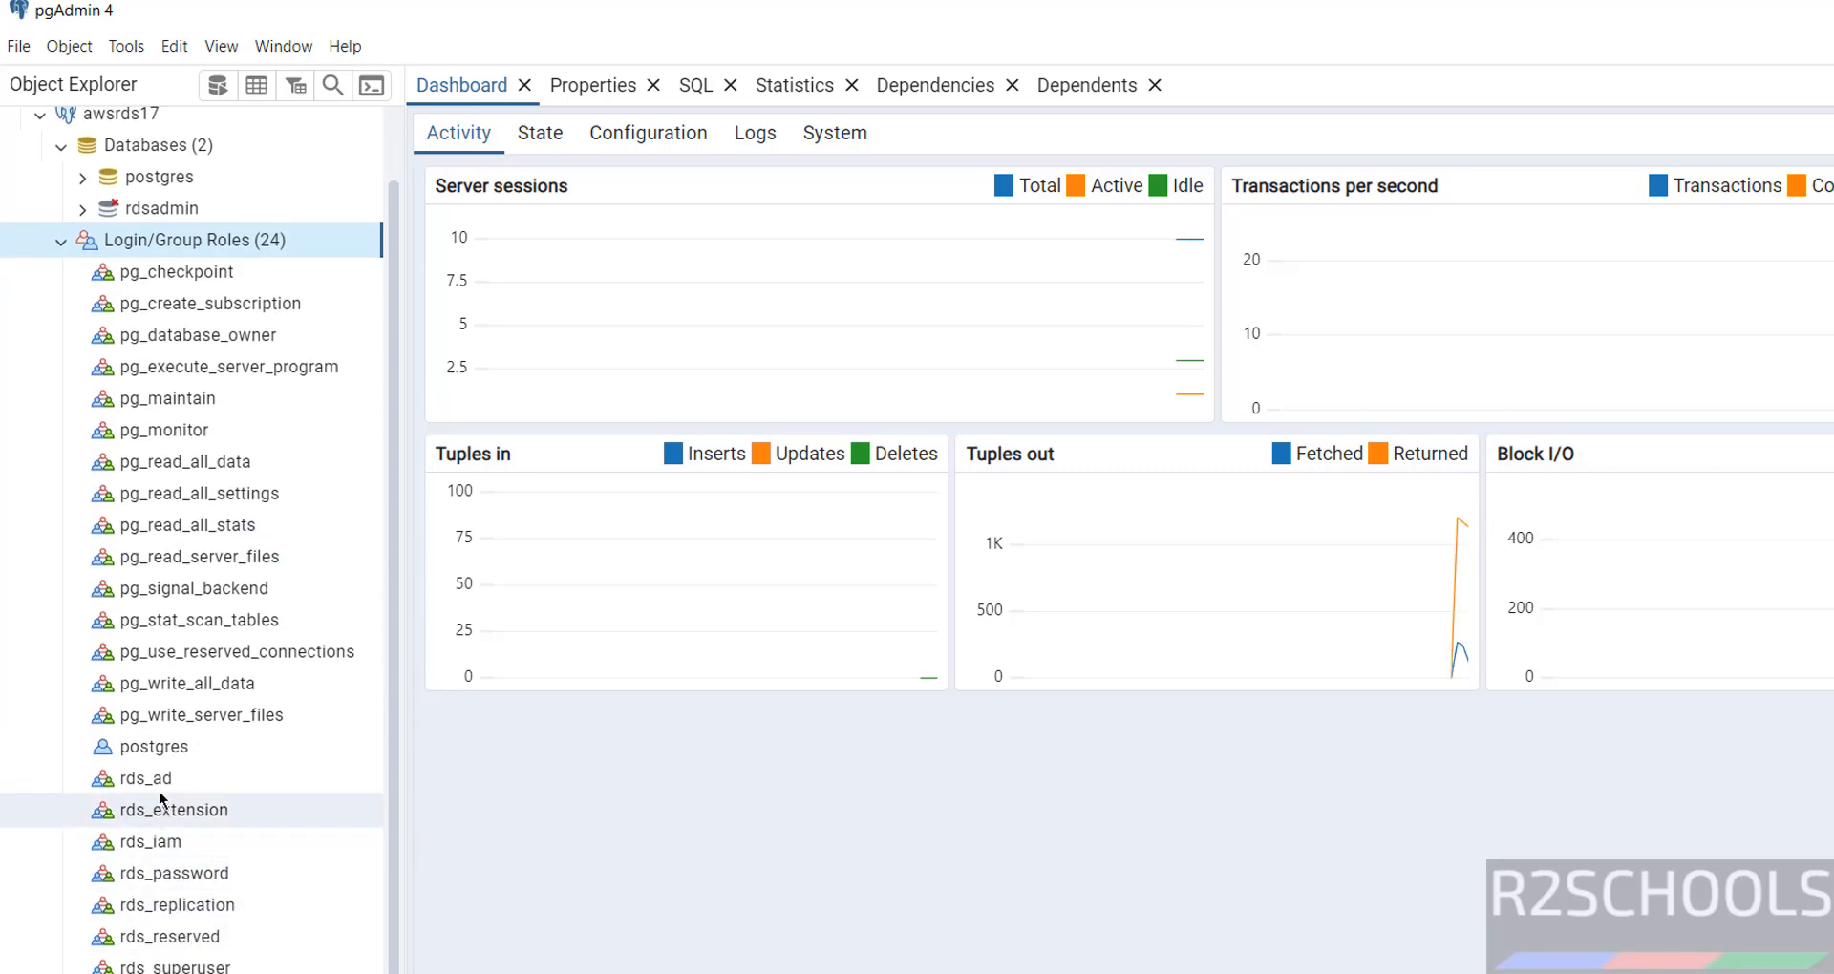
scroll(144, 573, "up", 1)
left_click(63, 316)
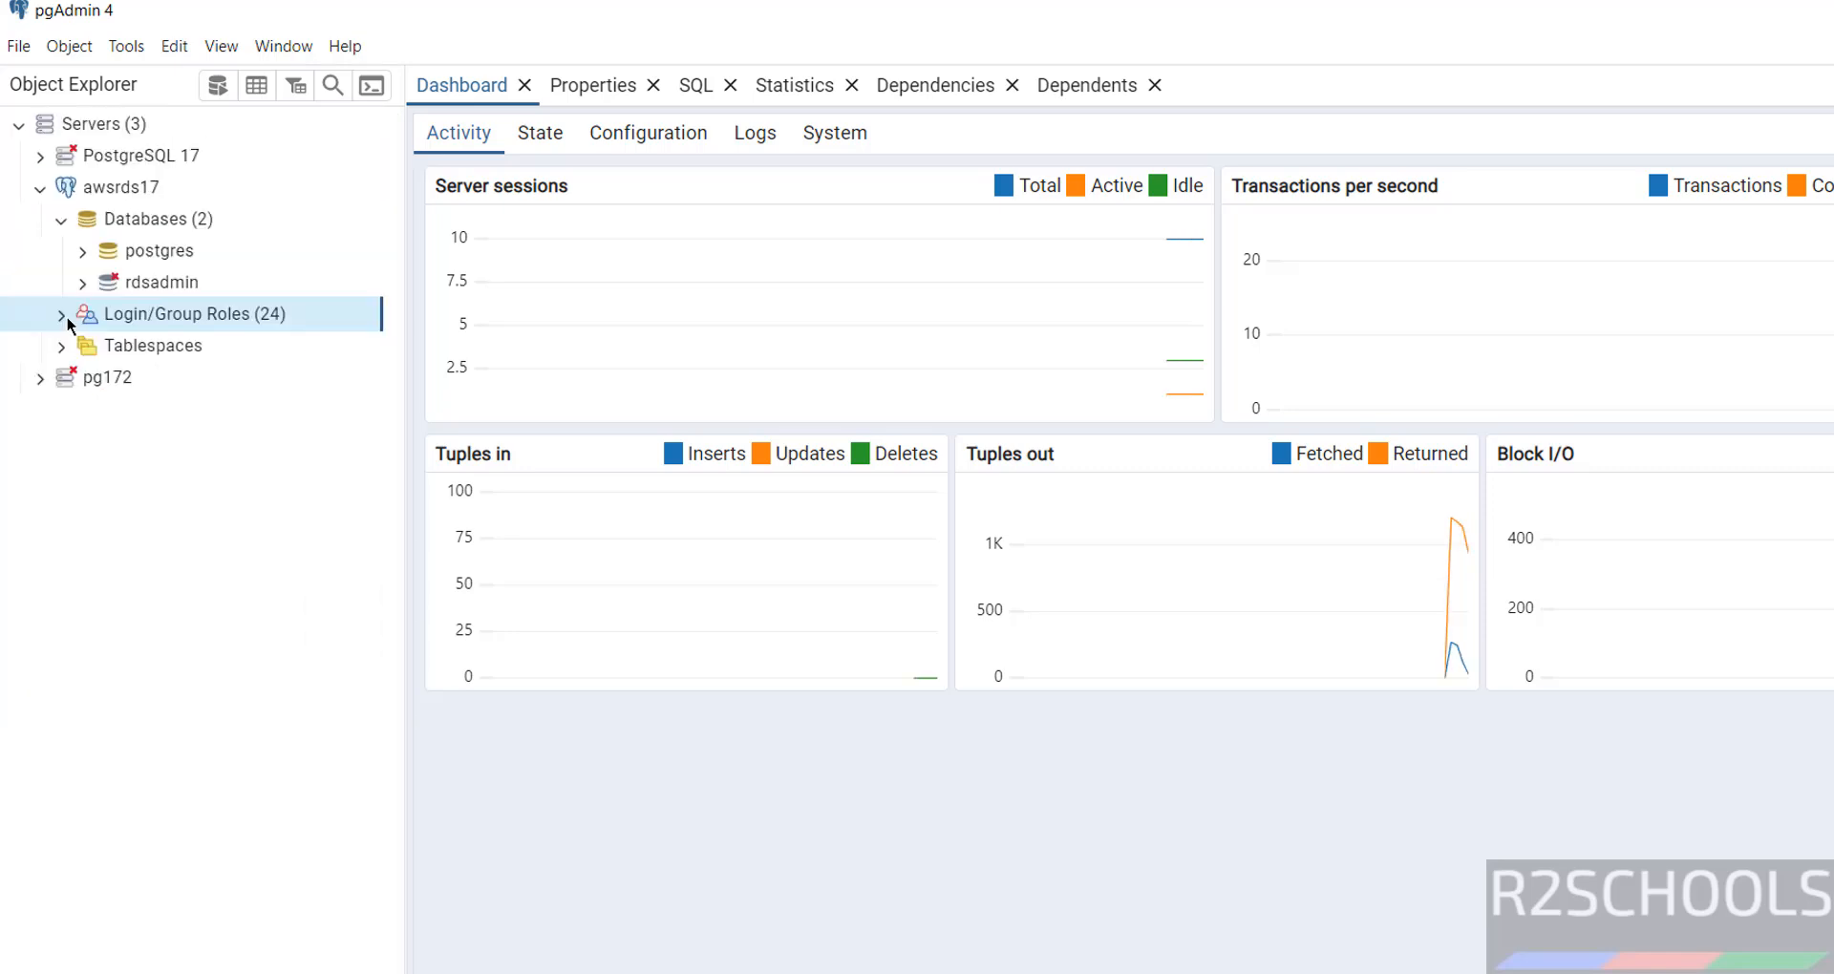
left_click(151, 220)
right_click(153, 221)
mouse_move(211, 240)
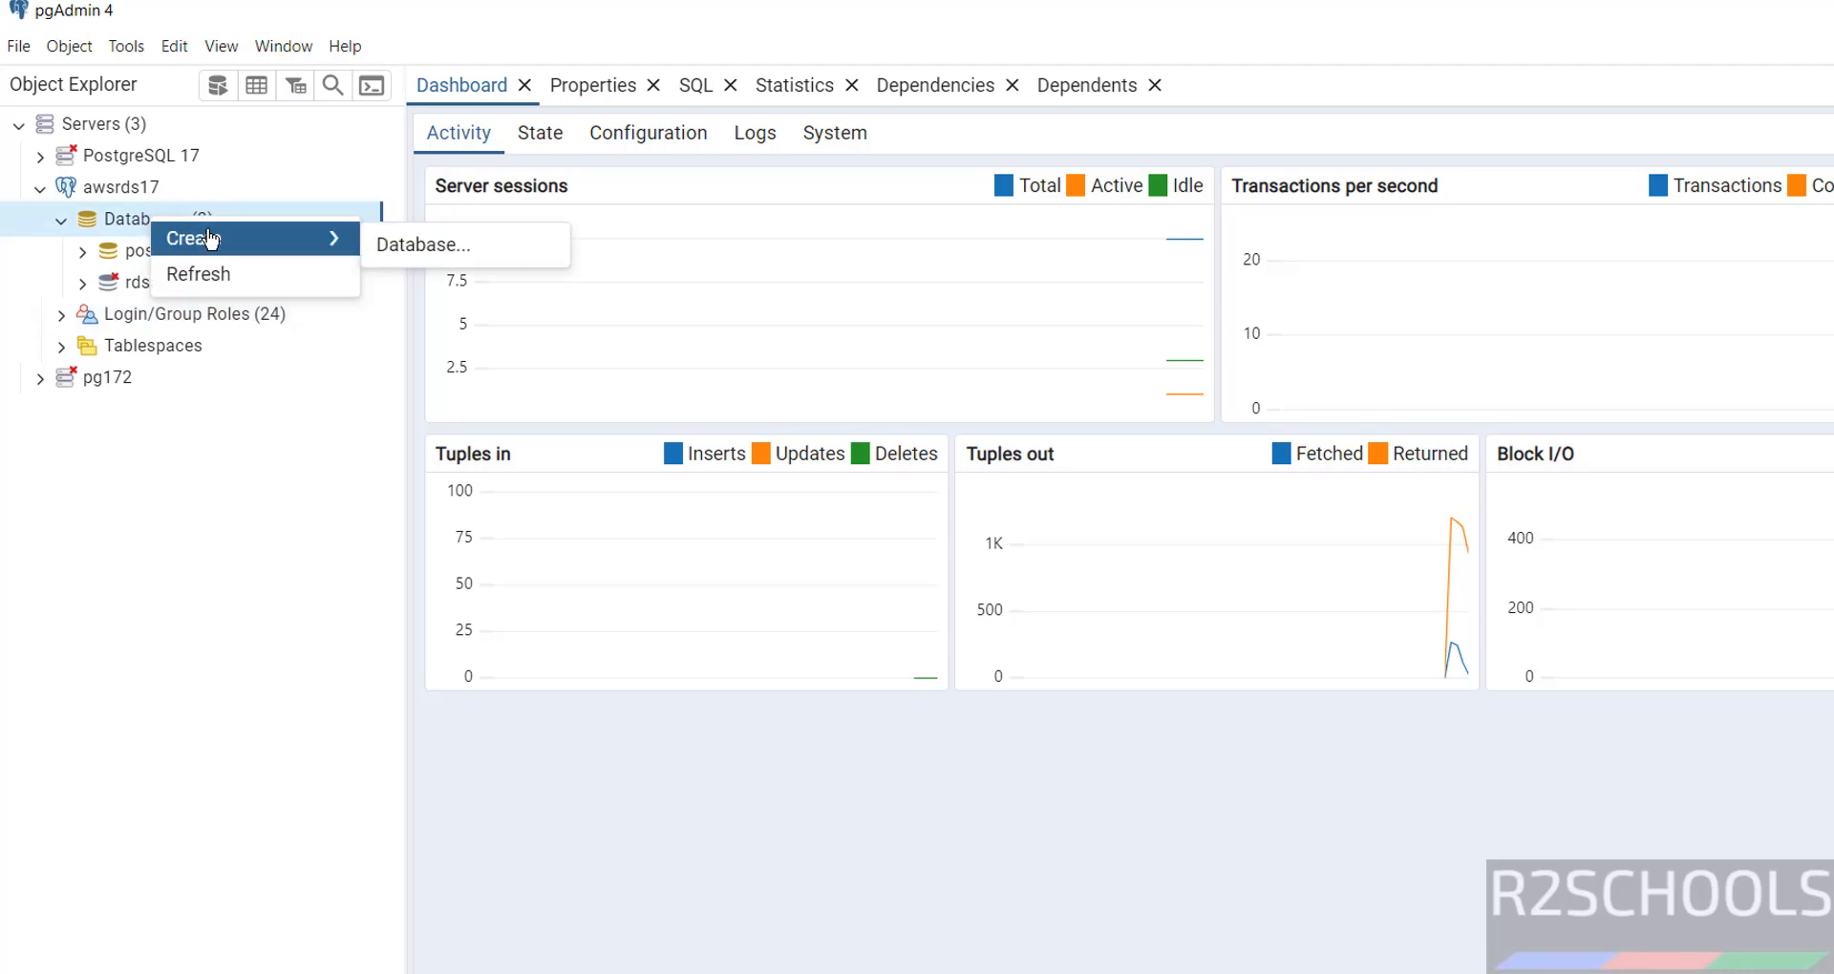
left_click(396, 242)
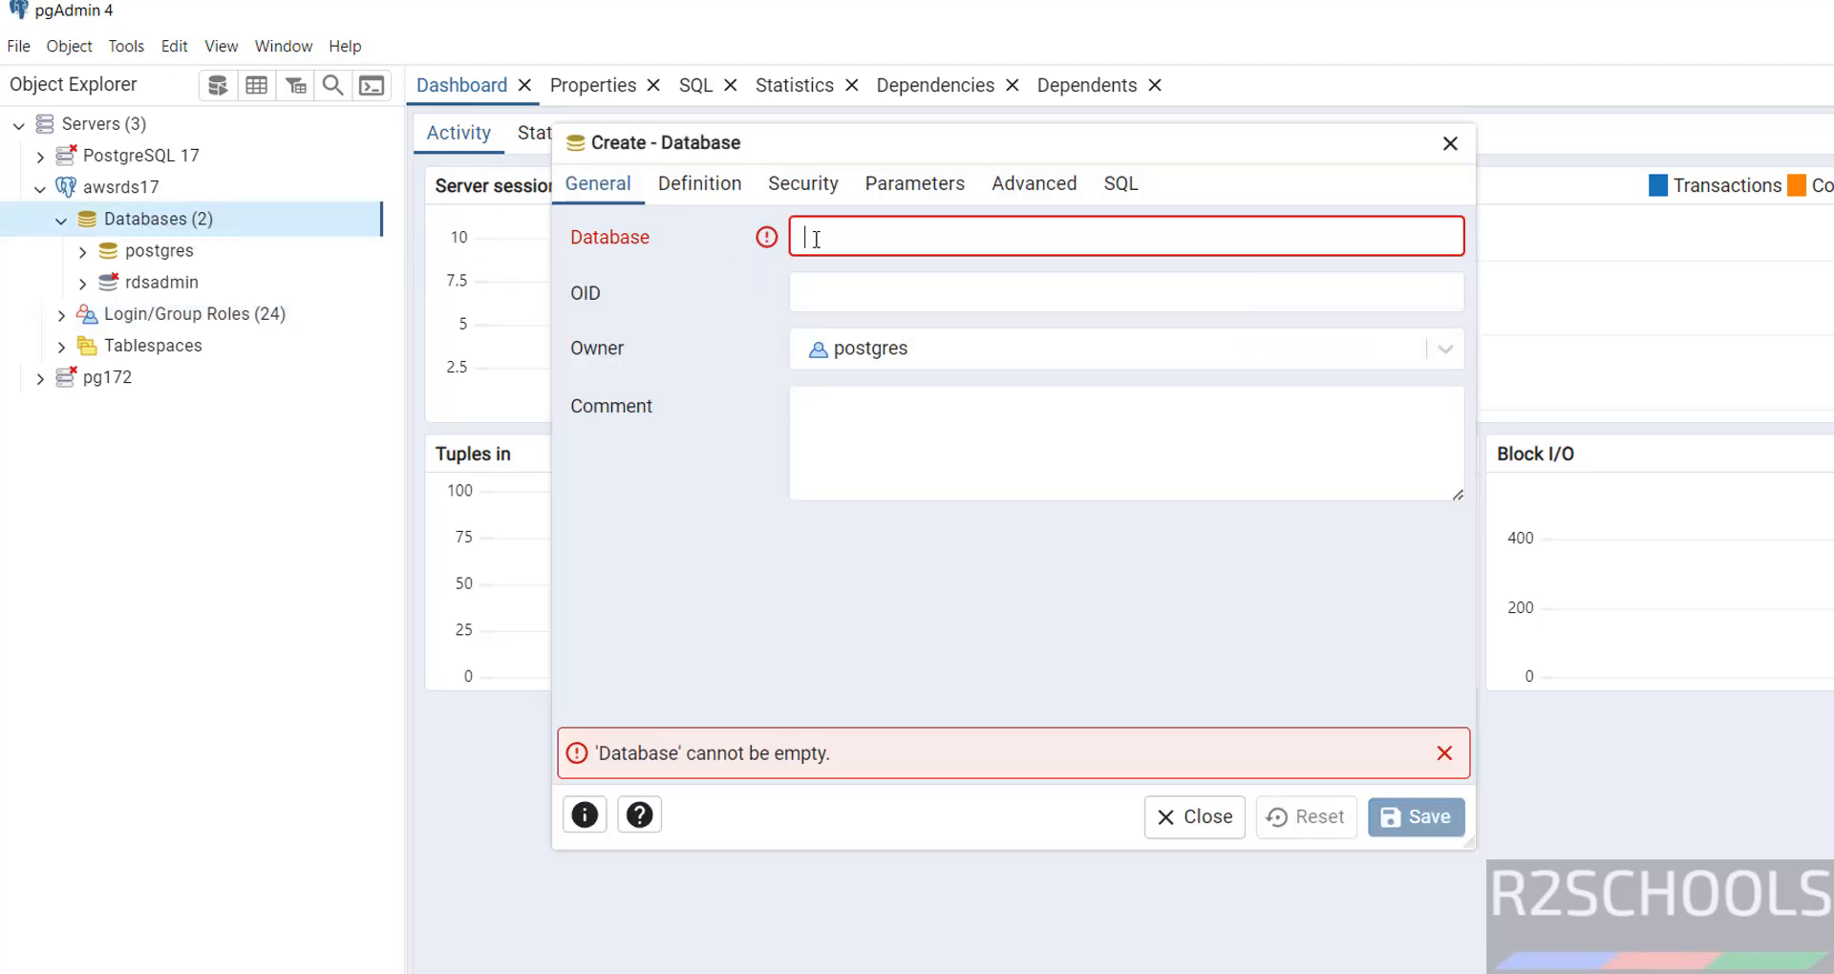
type("r2schools")
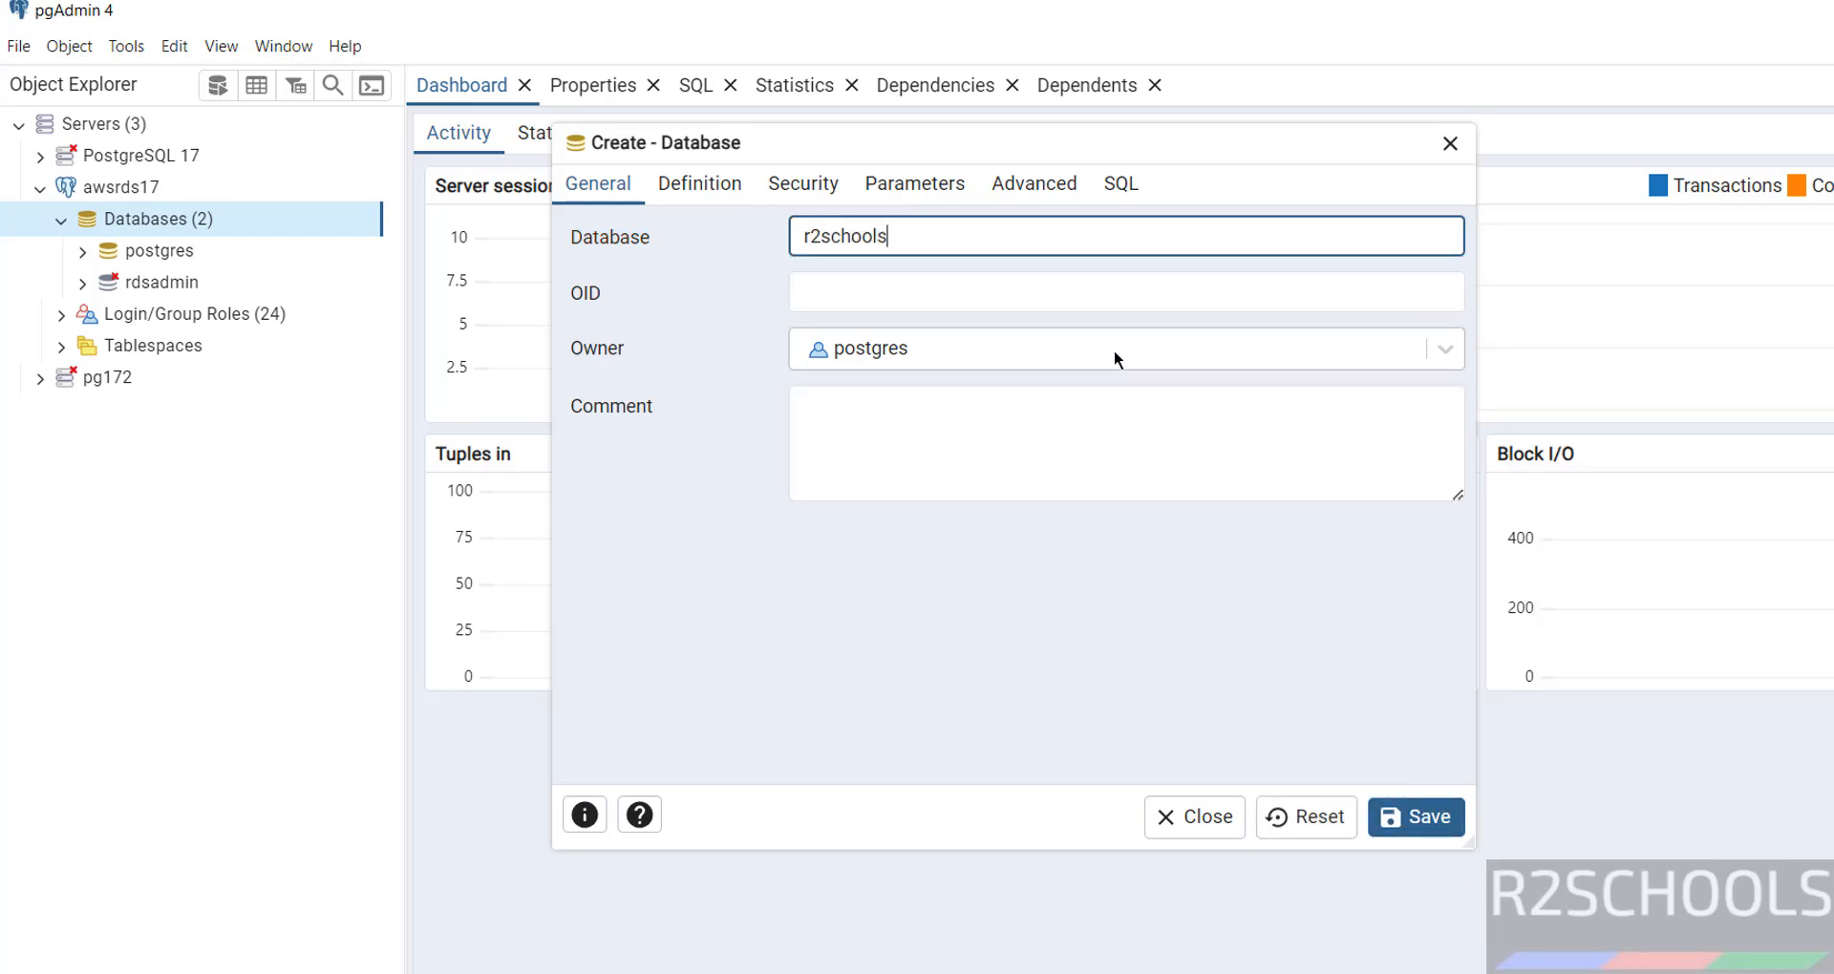
left_click(1417, 834)
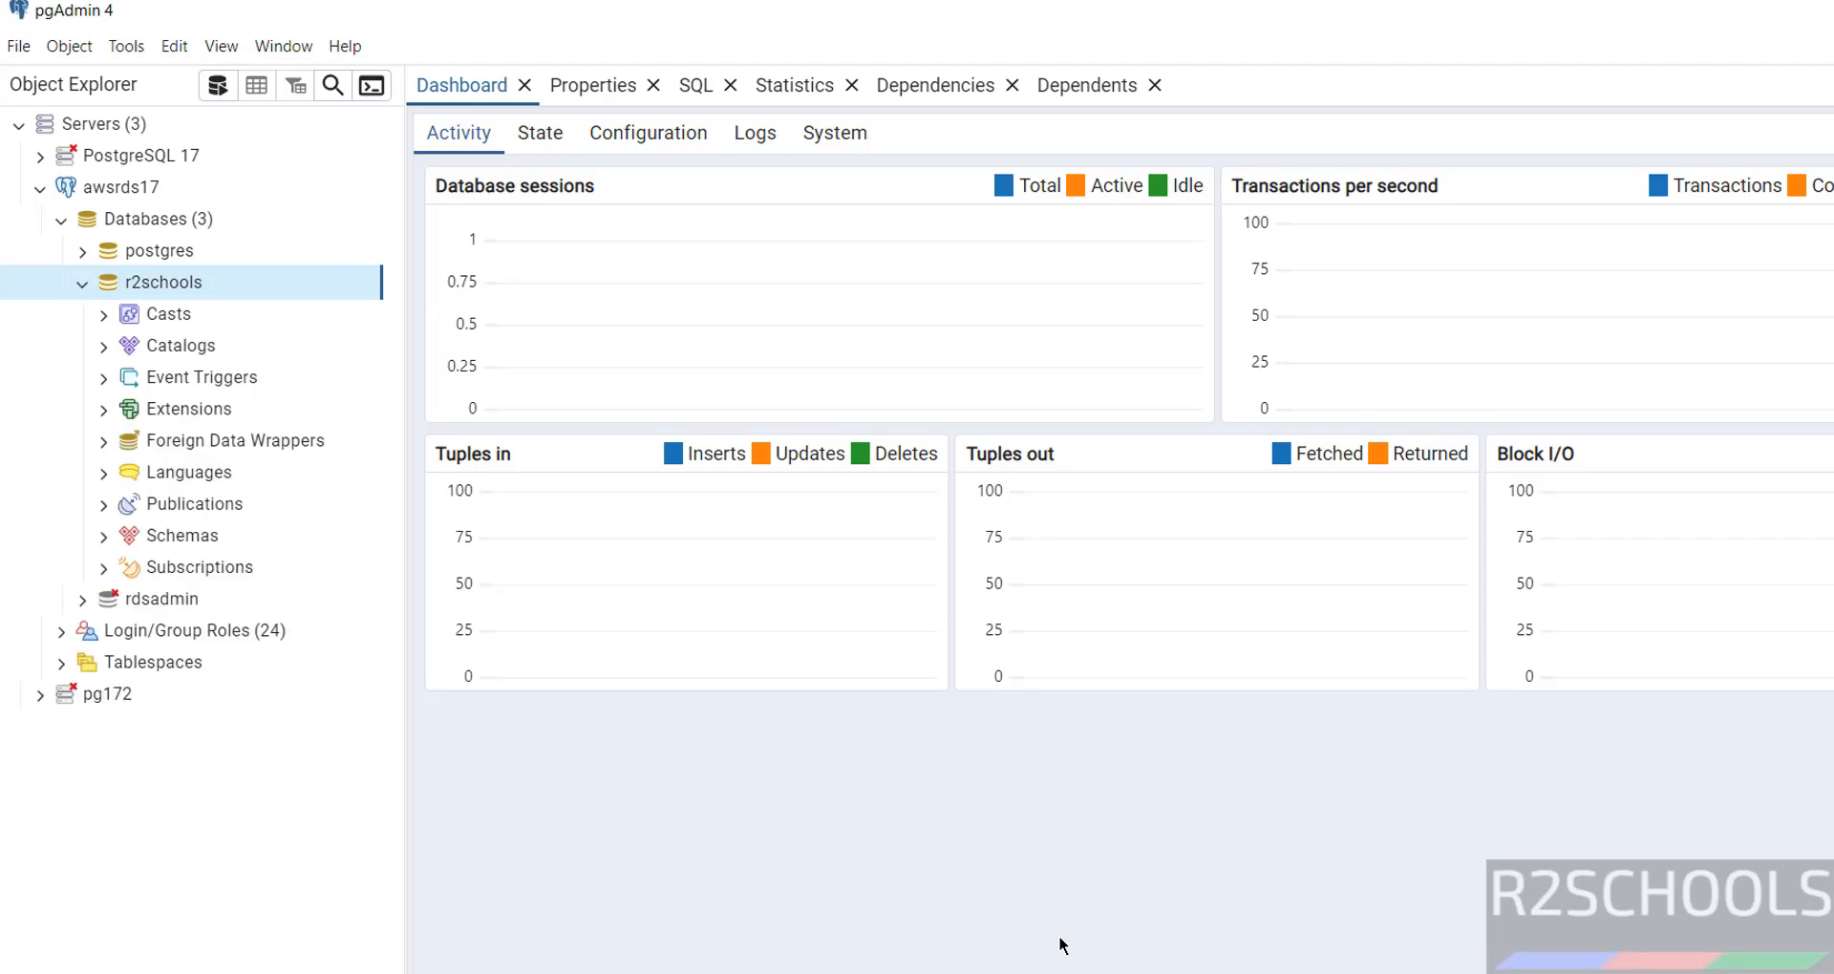
Launch DBeaver from the Windows start search.
key("super")
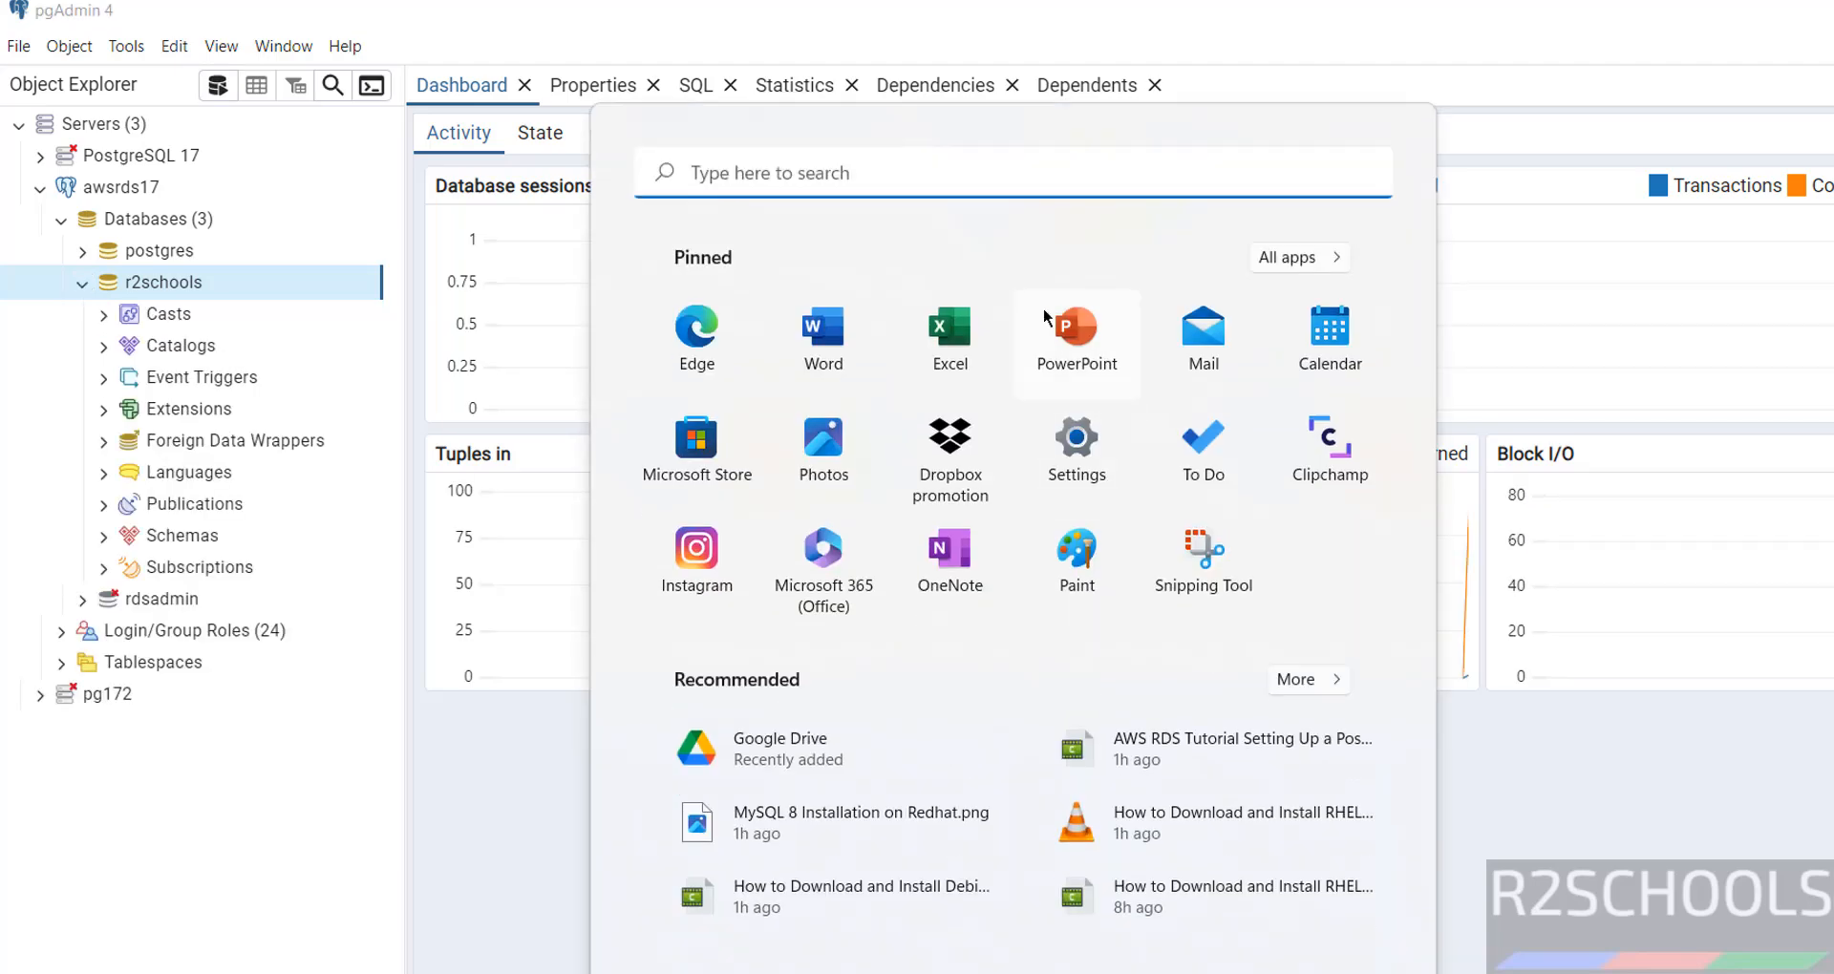
type("dbeaver")
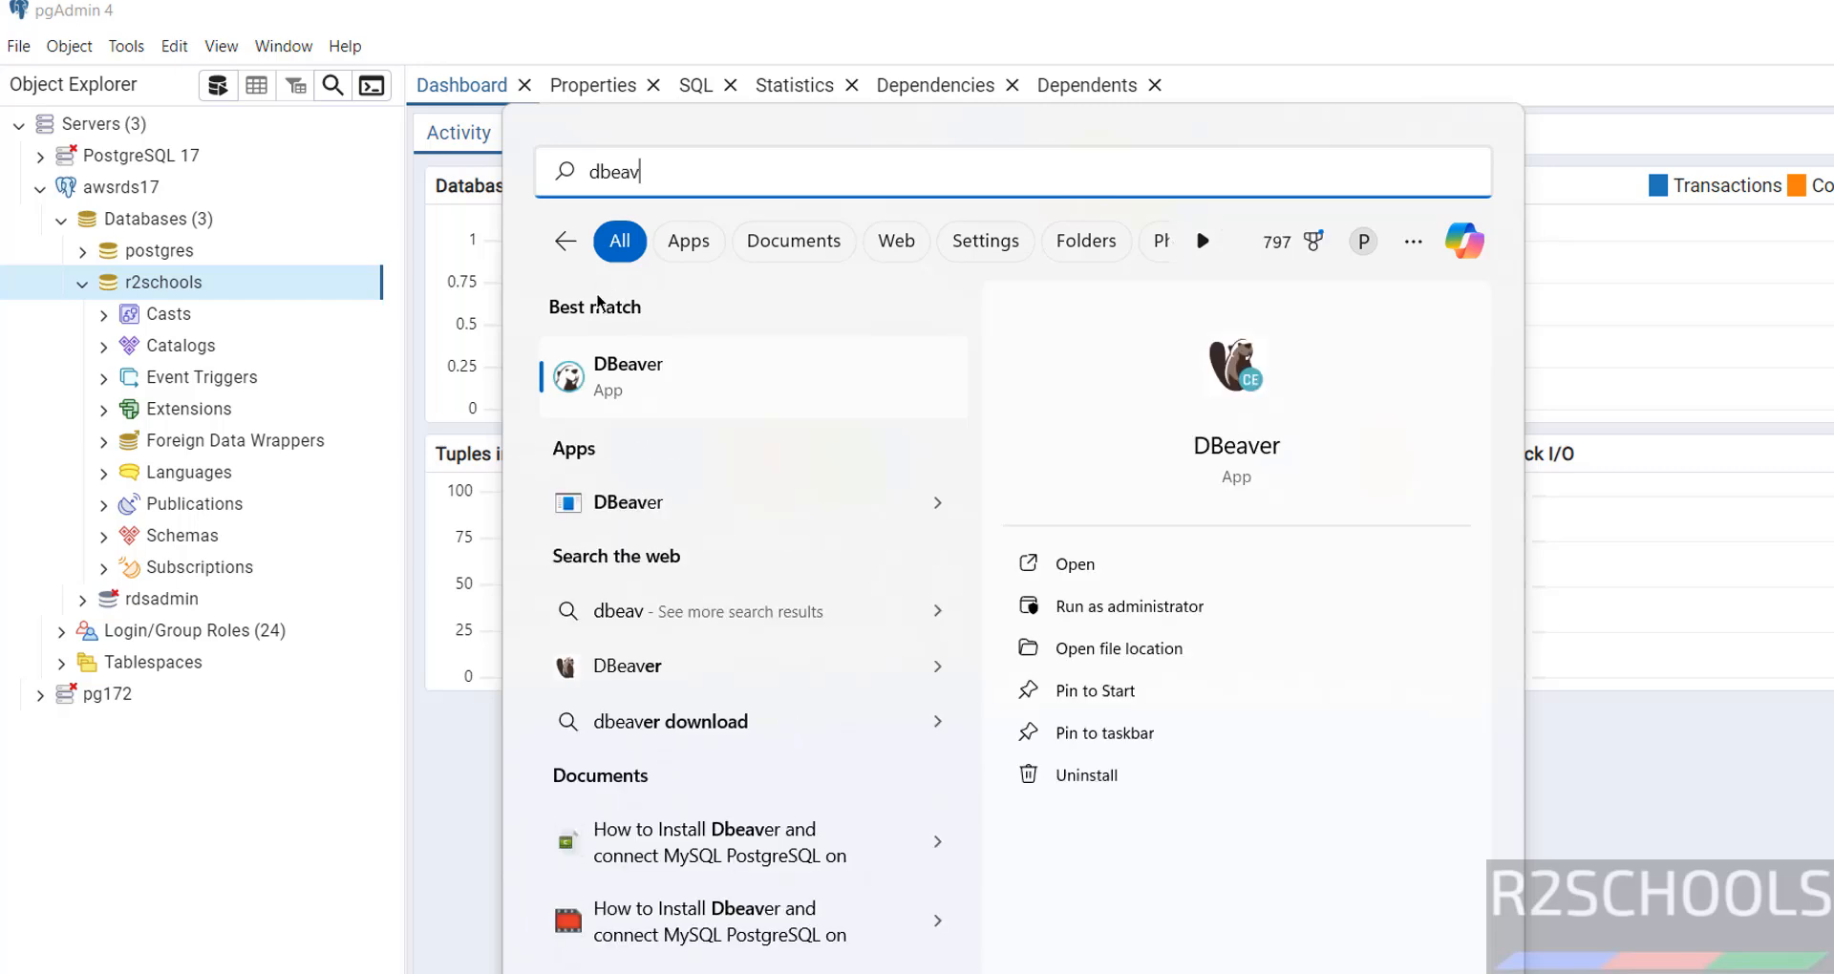
left_click(616, 361)
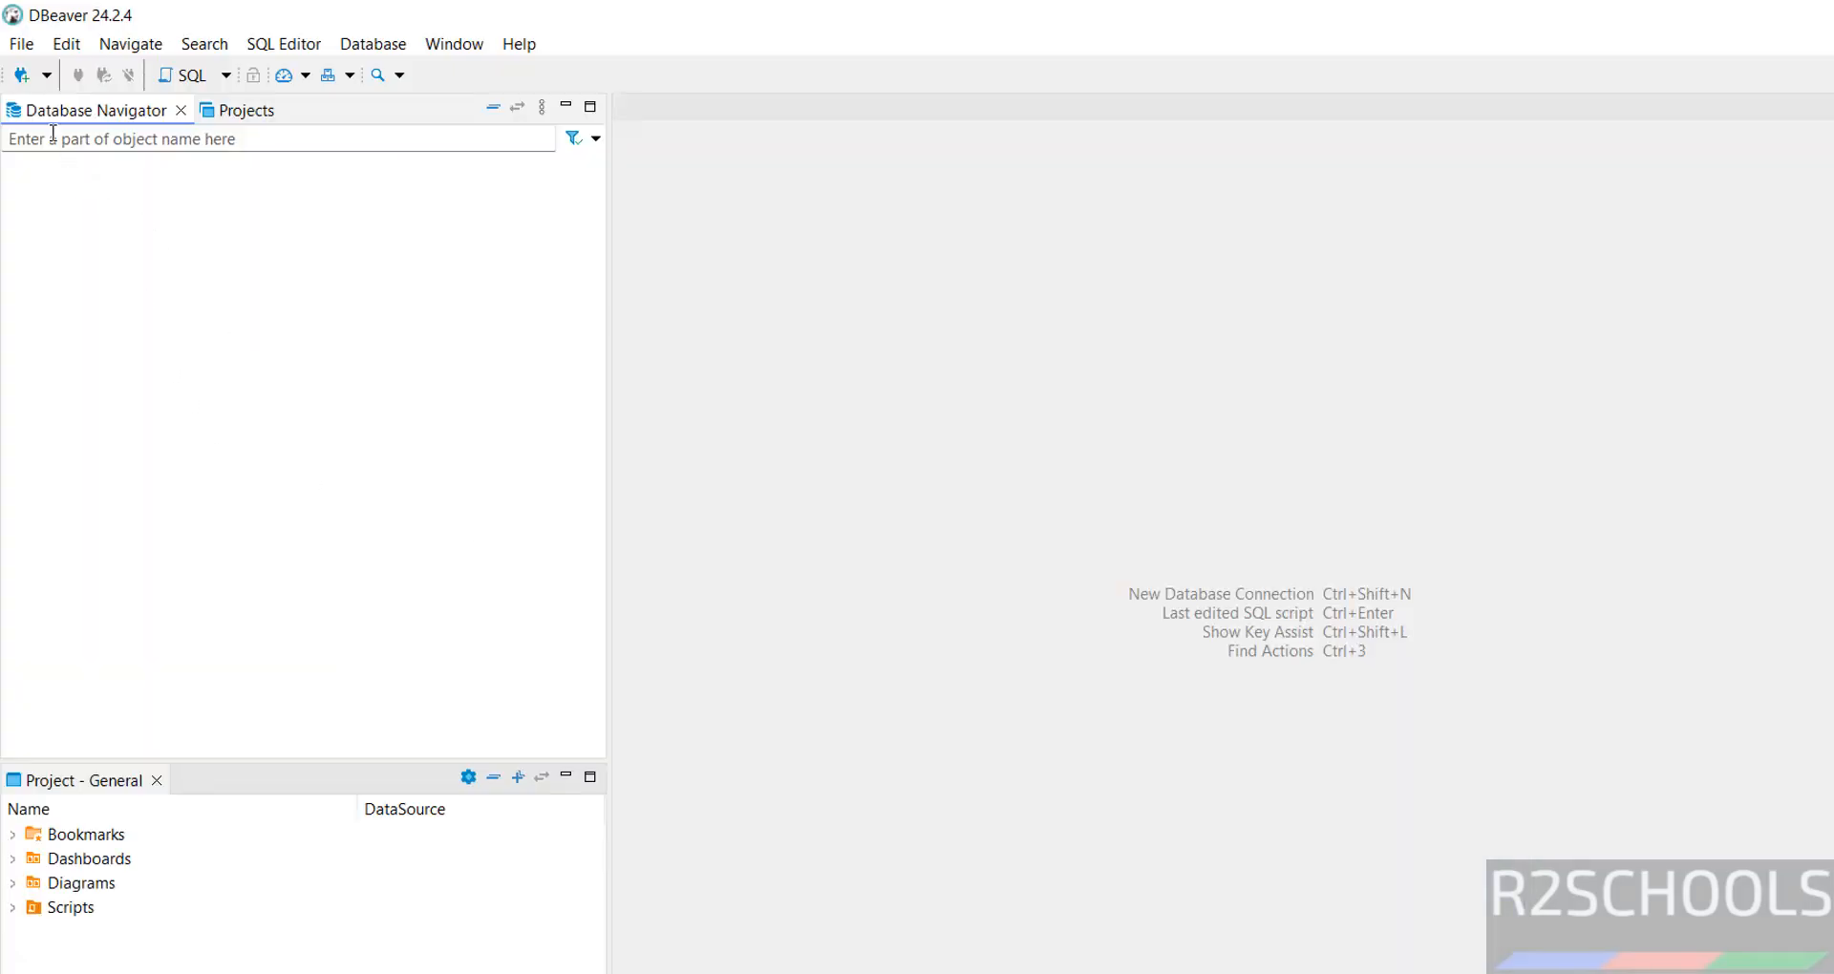
Begin a new PostgreSQL connection and clear the default localhost Host value.
left_click(21, 74)
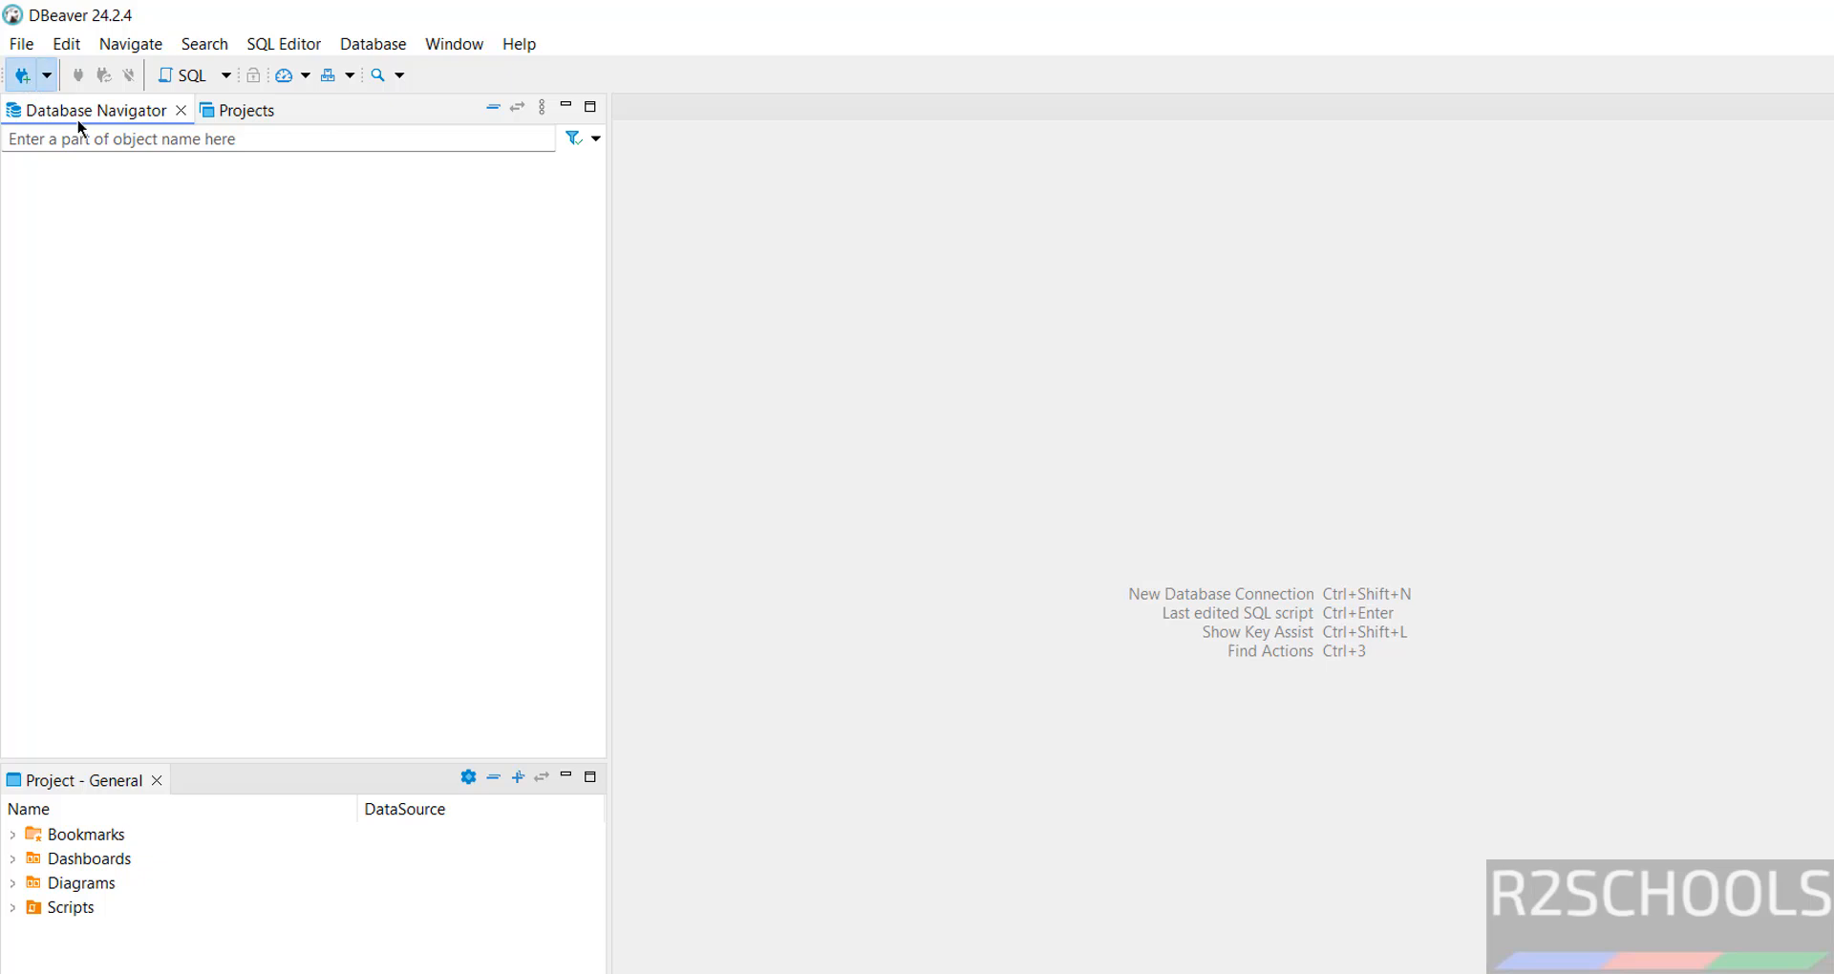
left_click(1296, 361)
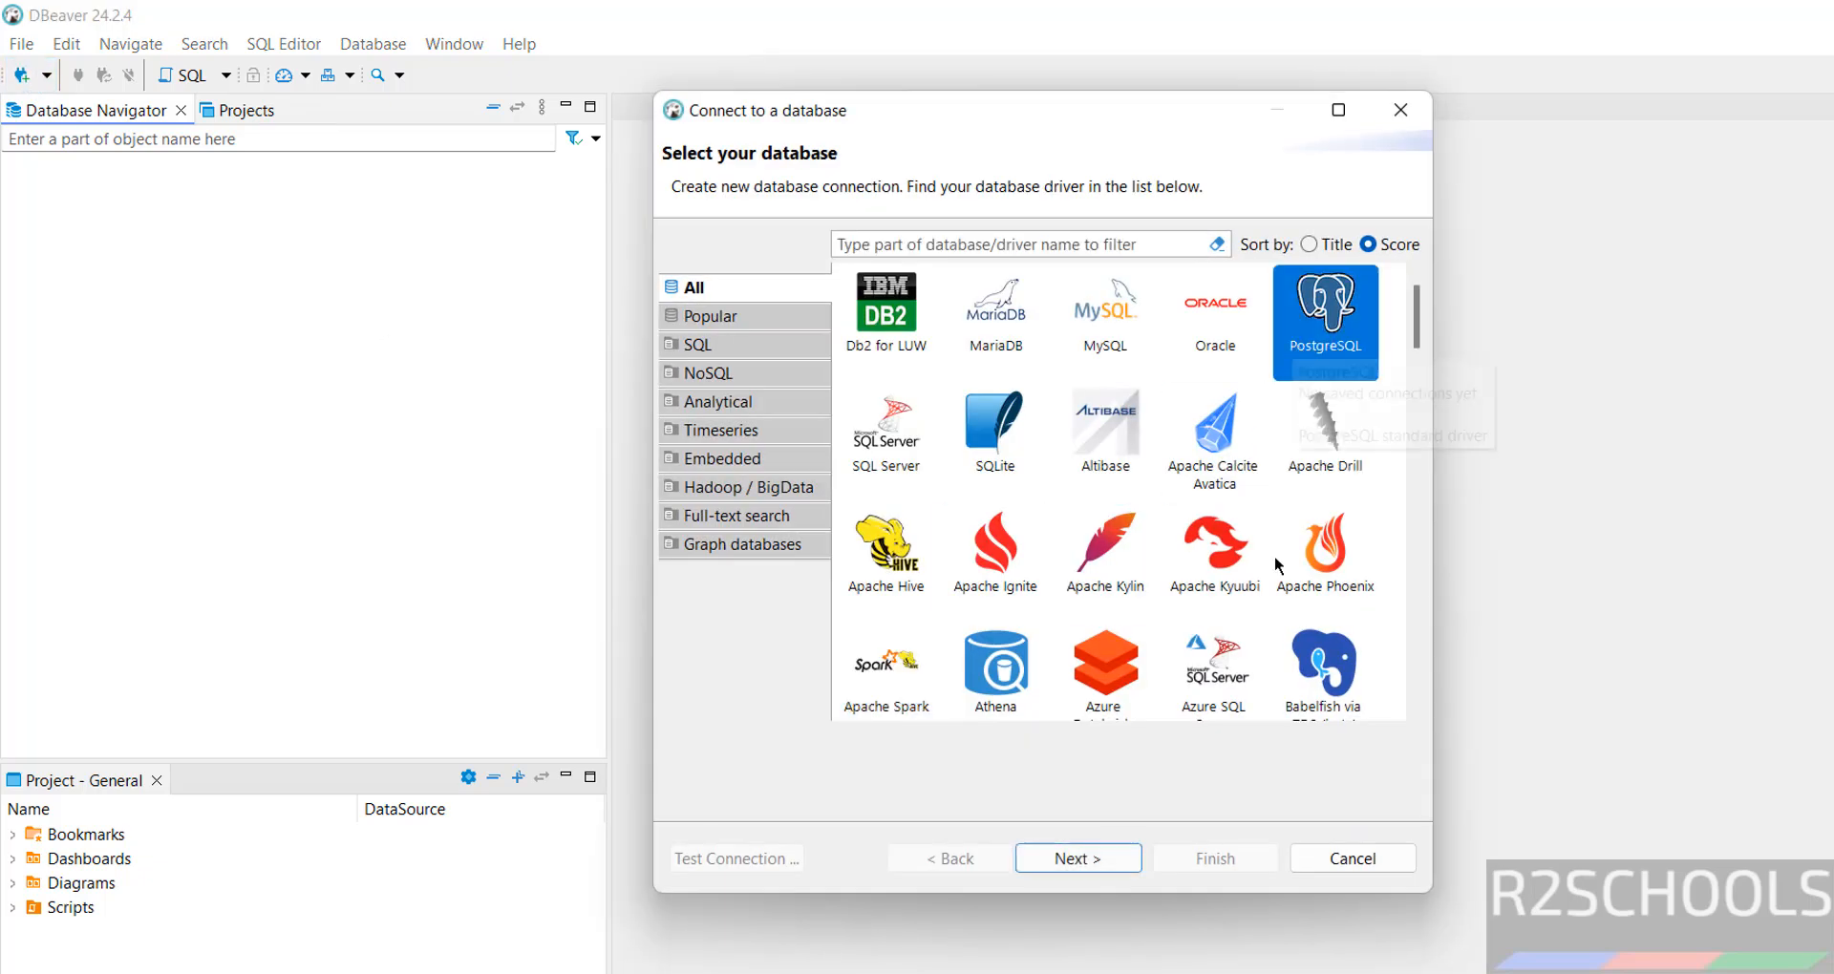
left_click(1123, 856)
left_click_drag(884, 361, 729, 361)
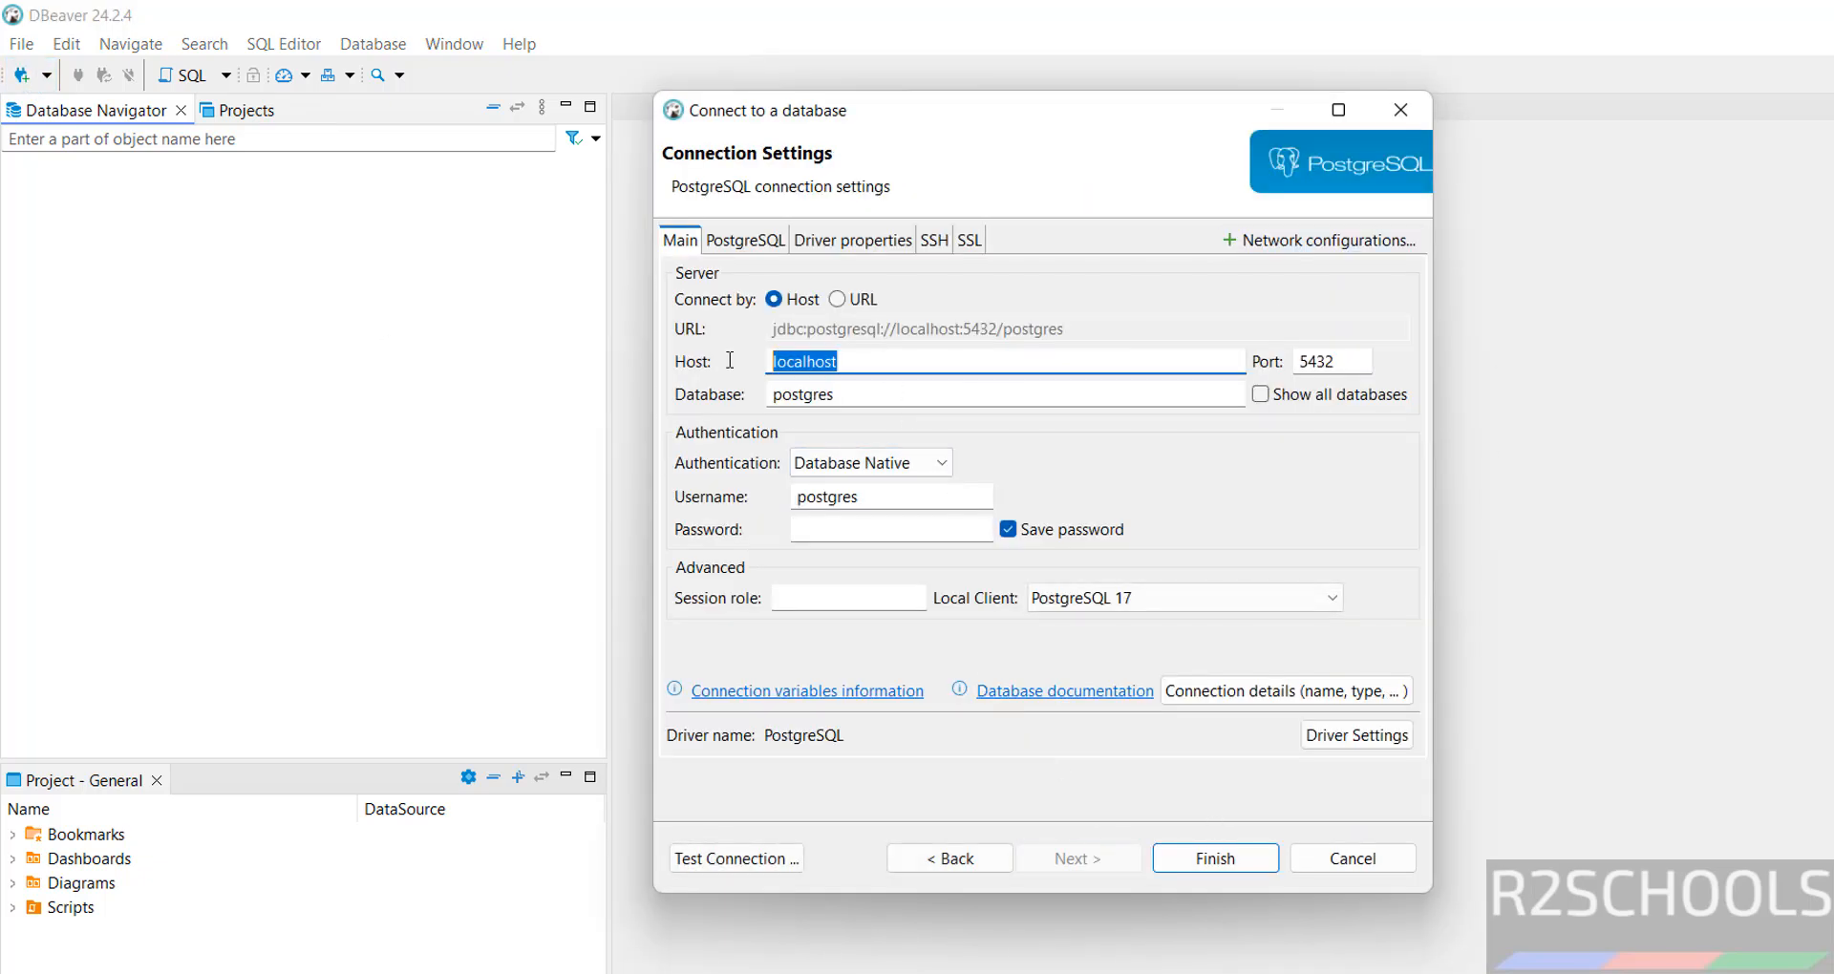
key("BackSpace")
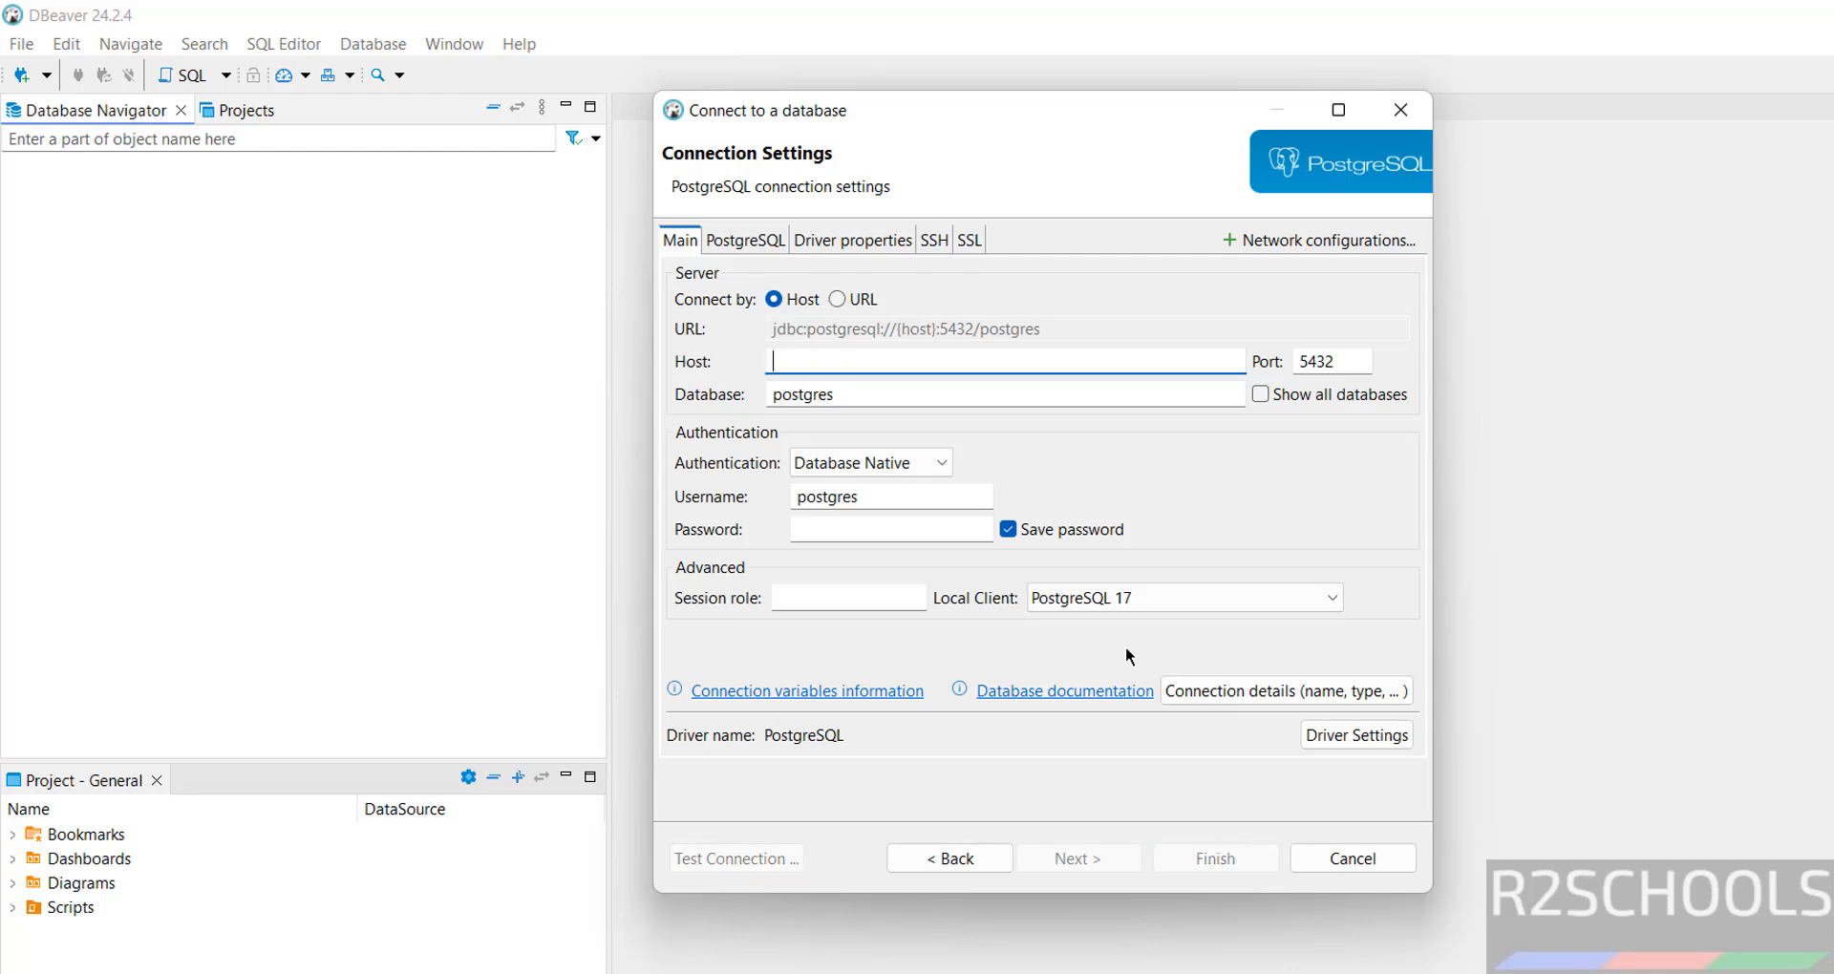
Copy the rdspg172 endpoint from the RDS DB instances page and paste it as DBeaver's Host.
left_click(1166, 973)
left_click(1260, 941)
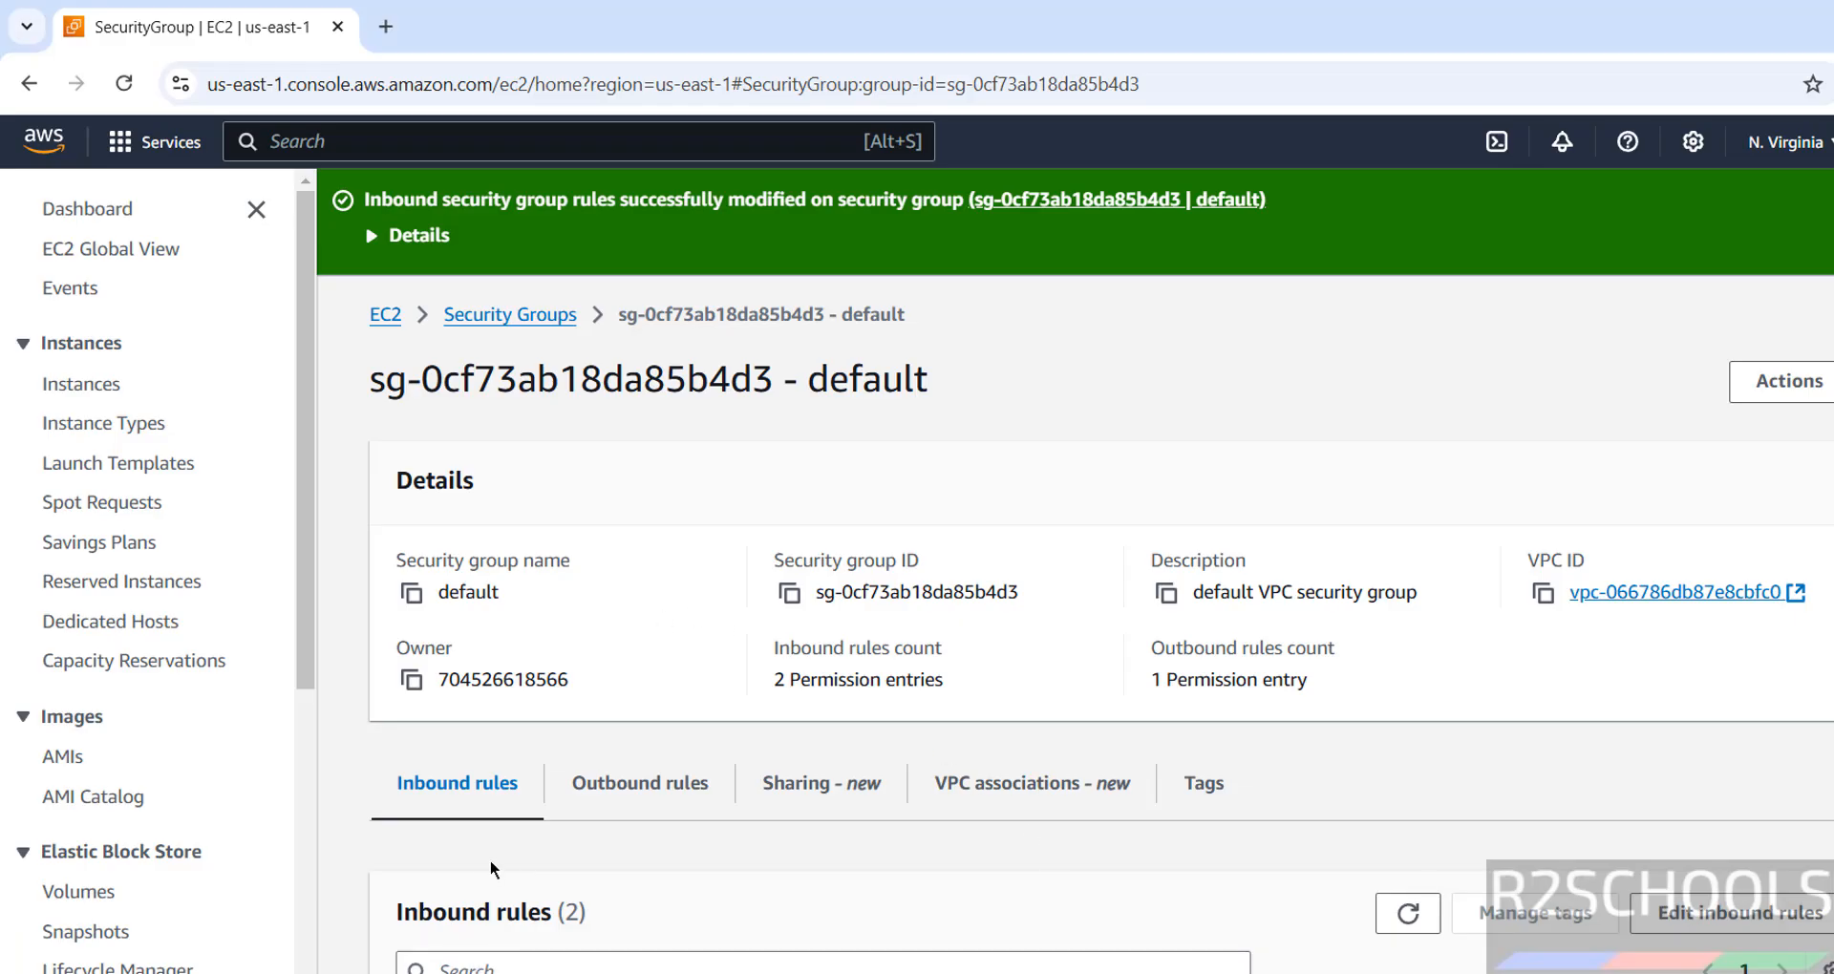
left_click(157, 141)
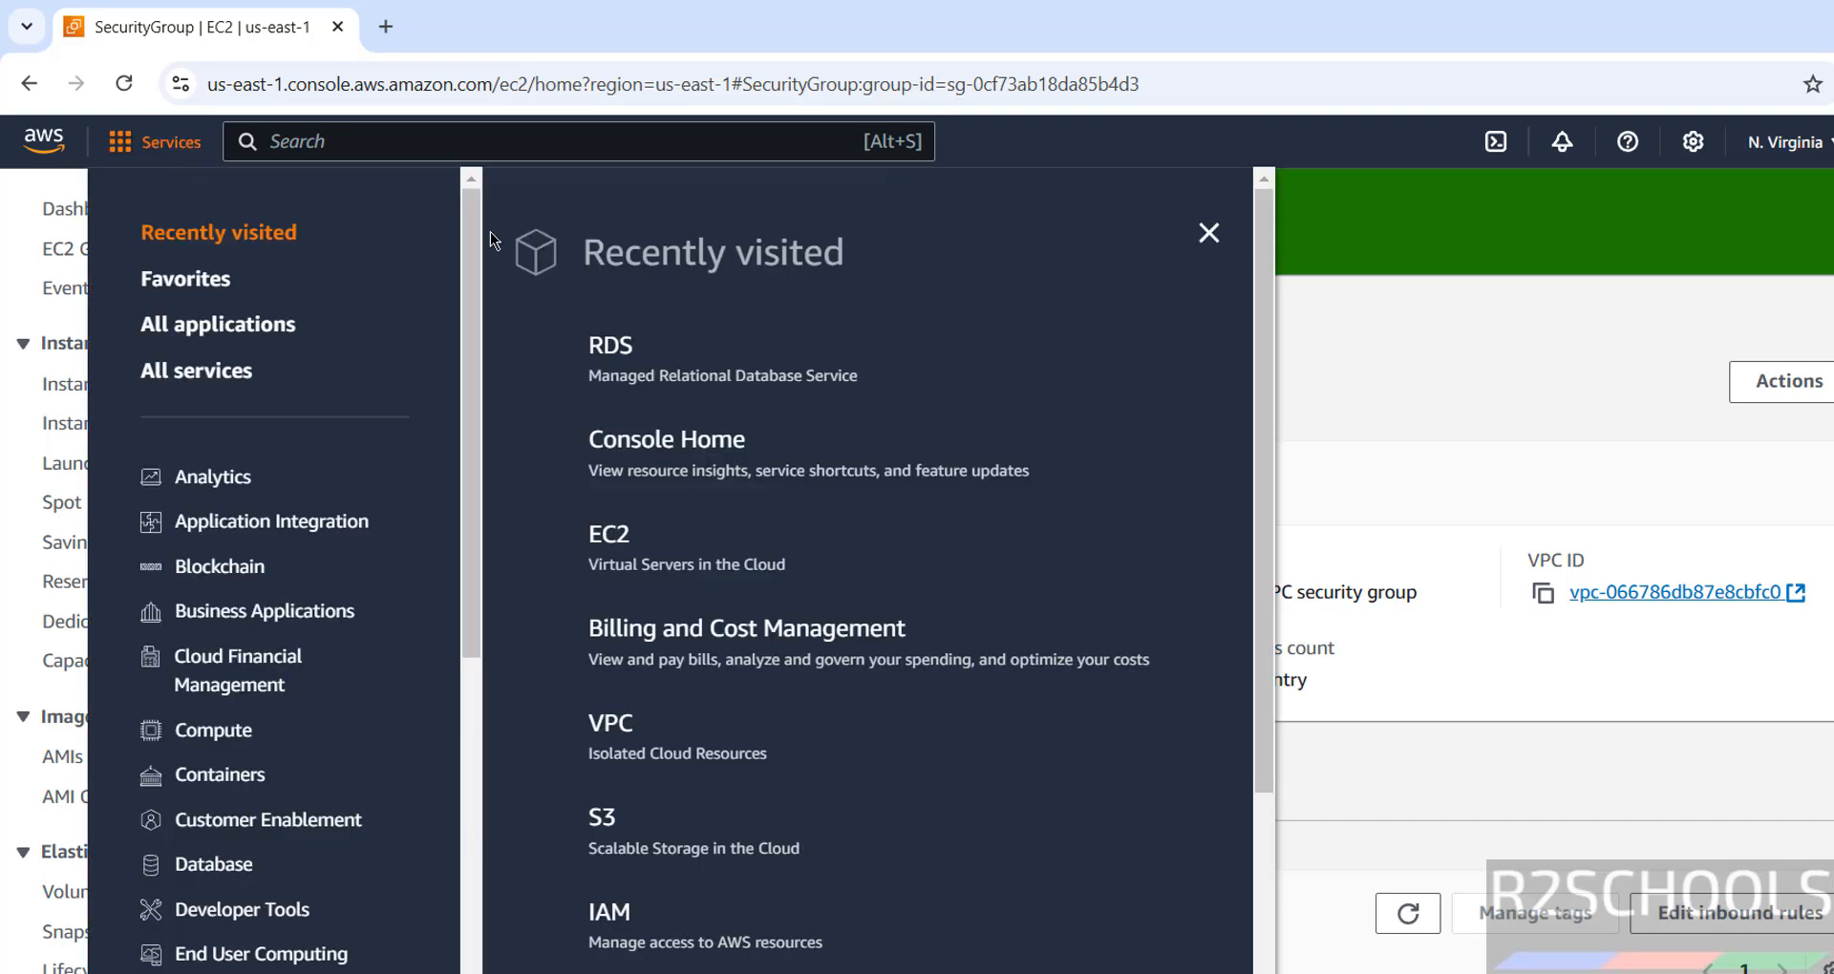
left_click(610, 352)
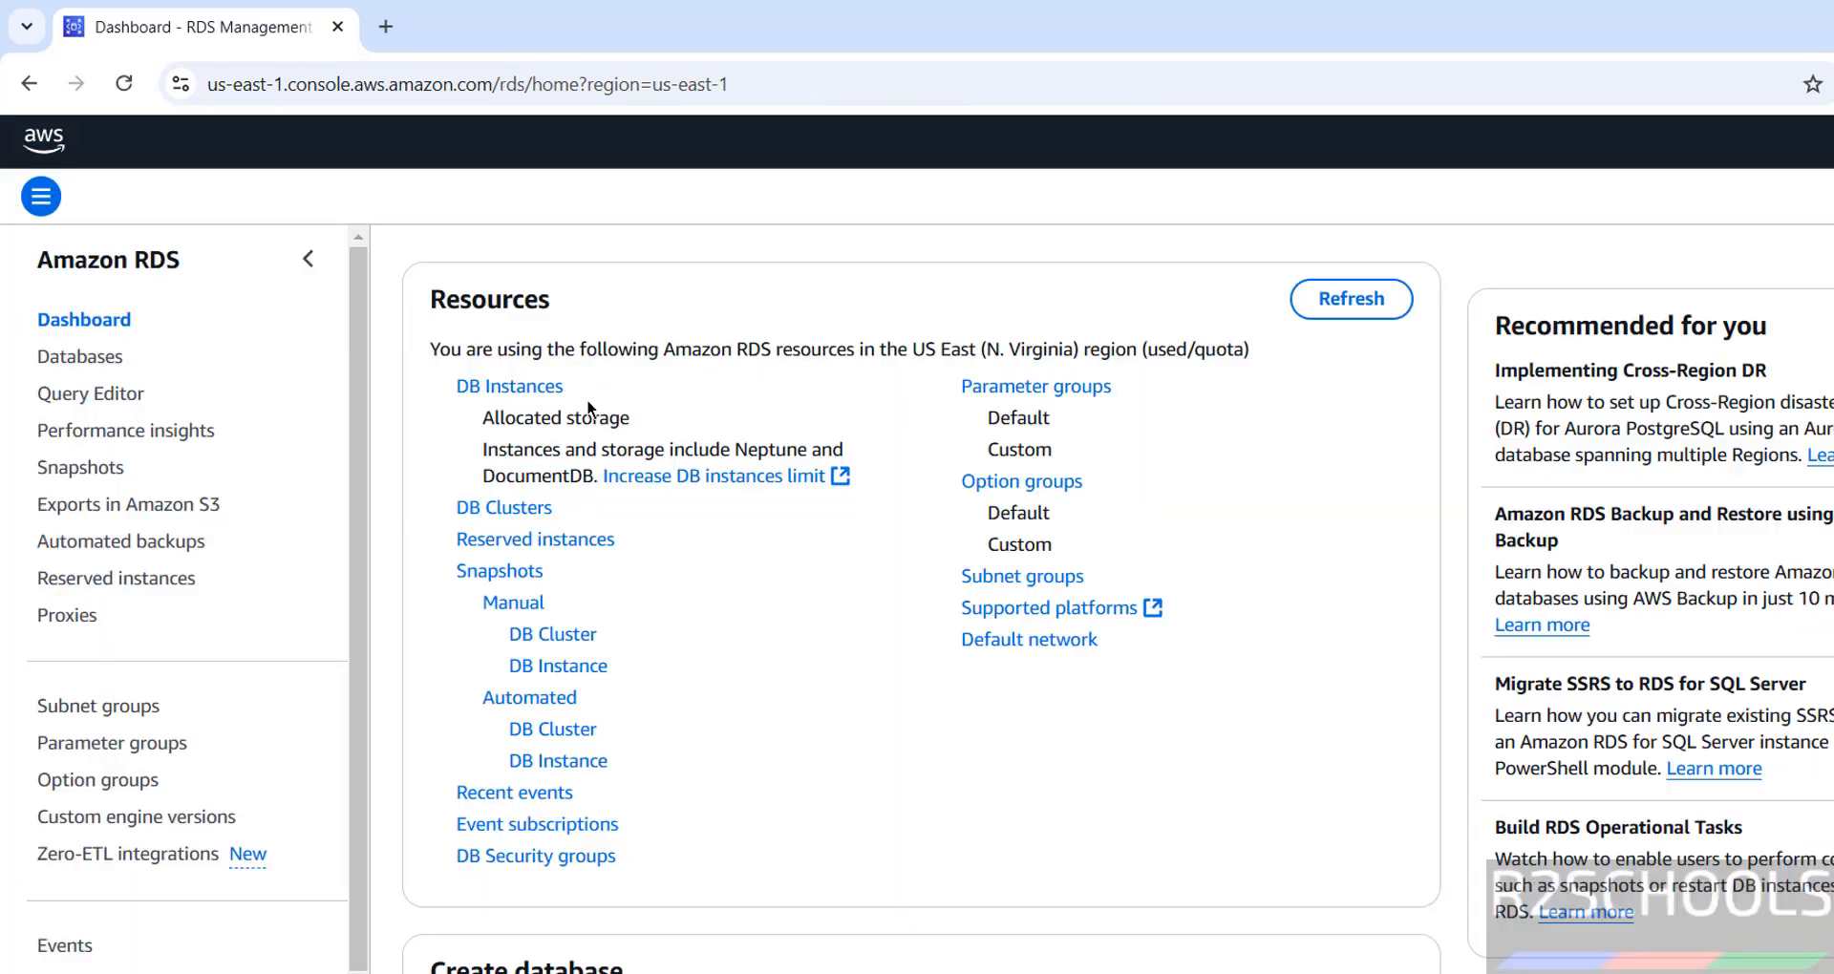
left_click(521, 383)
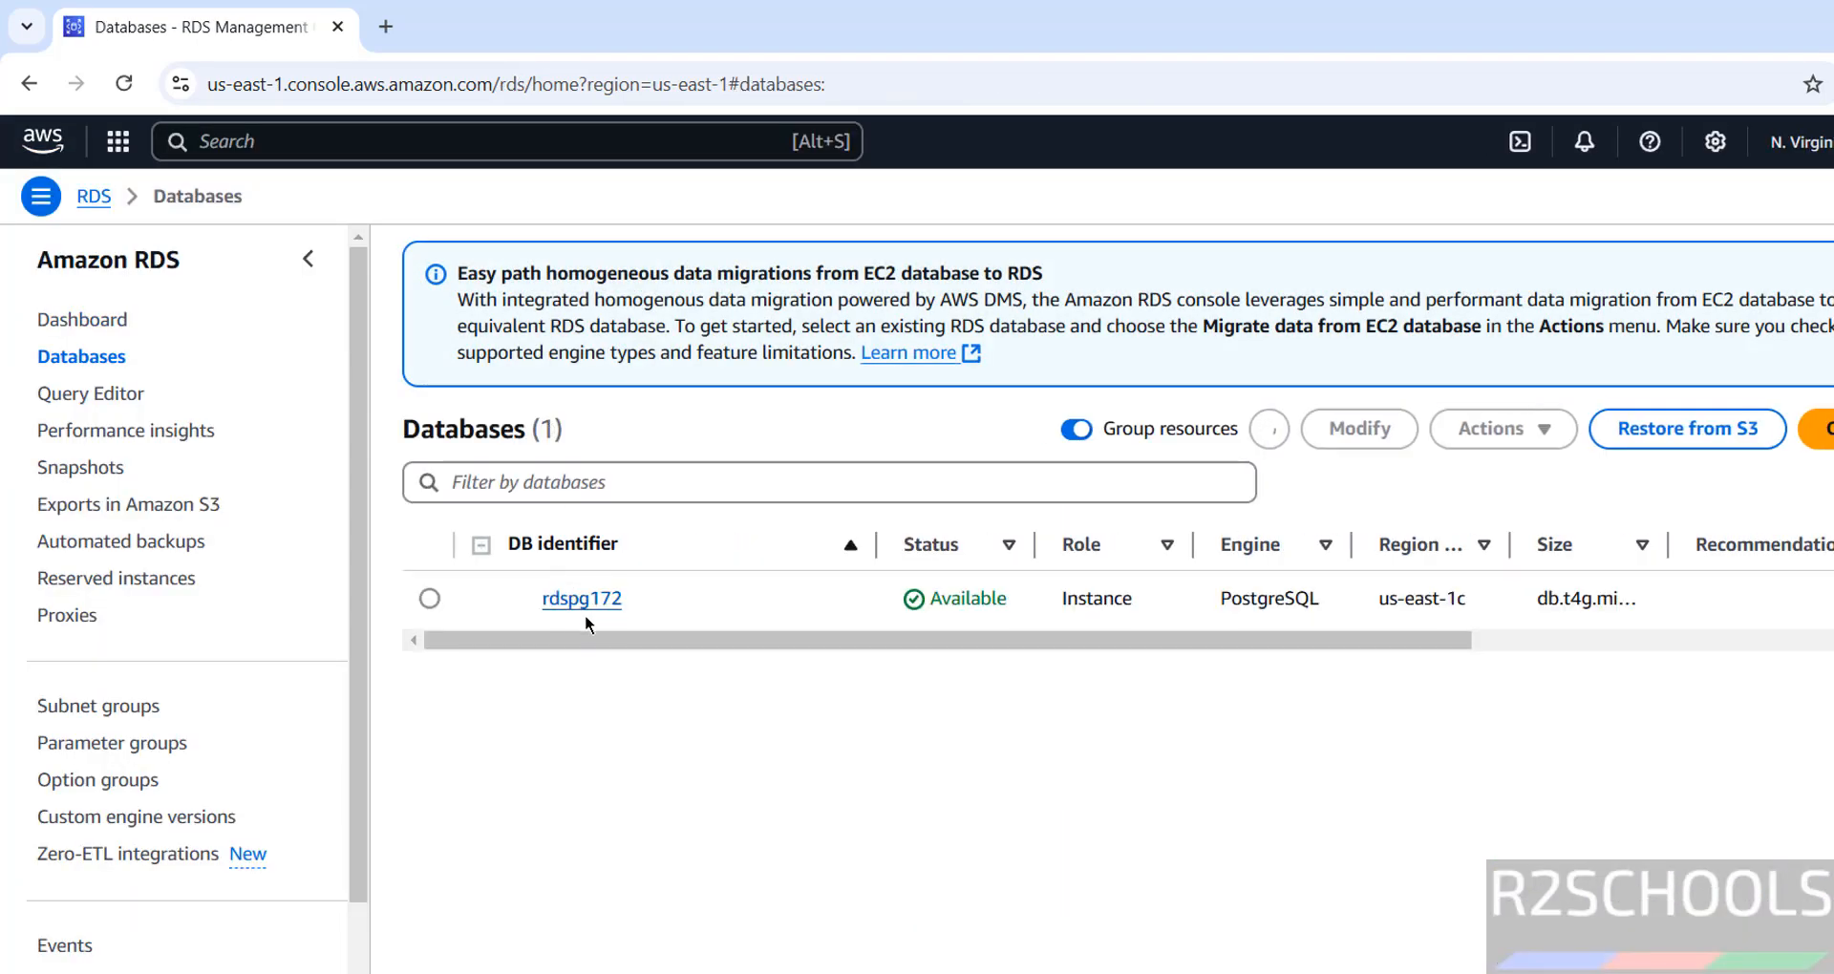
left_click(584, 600)
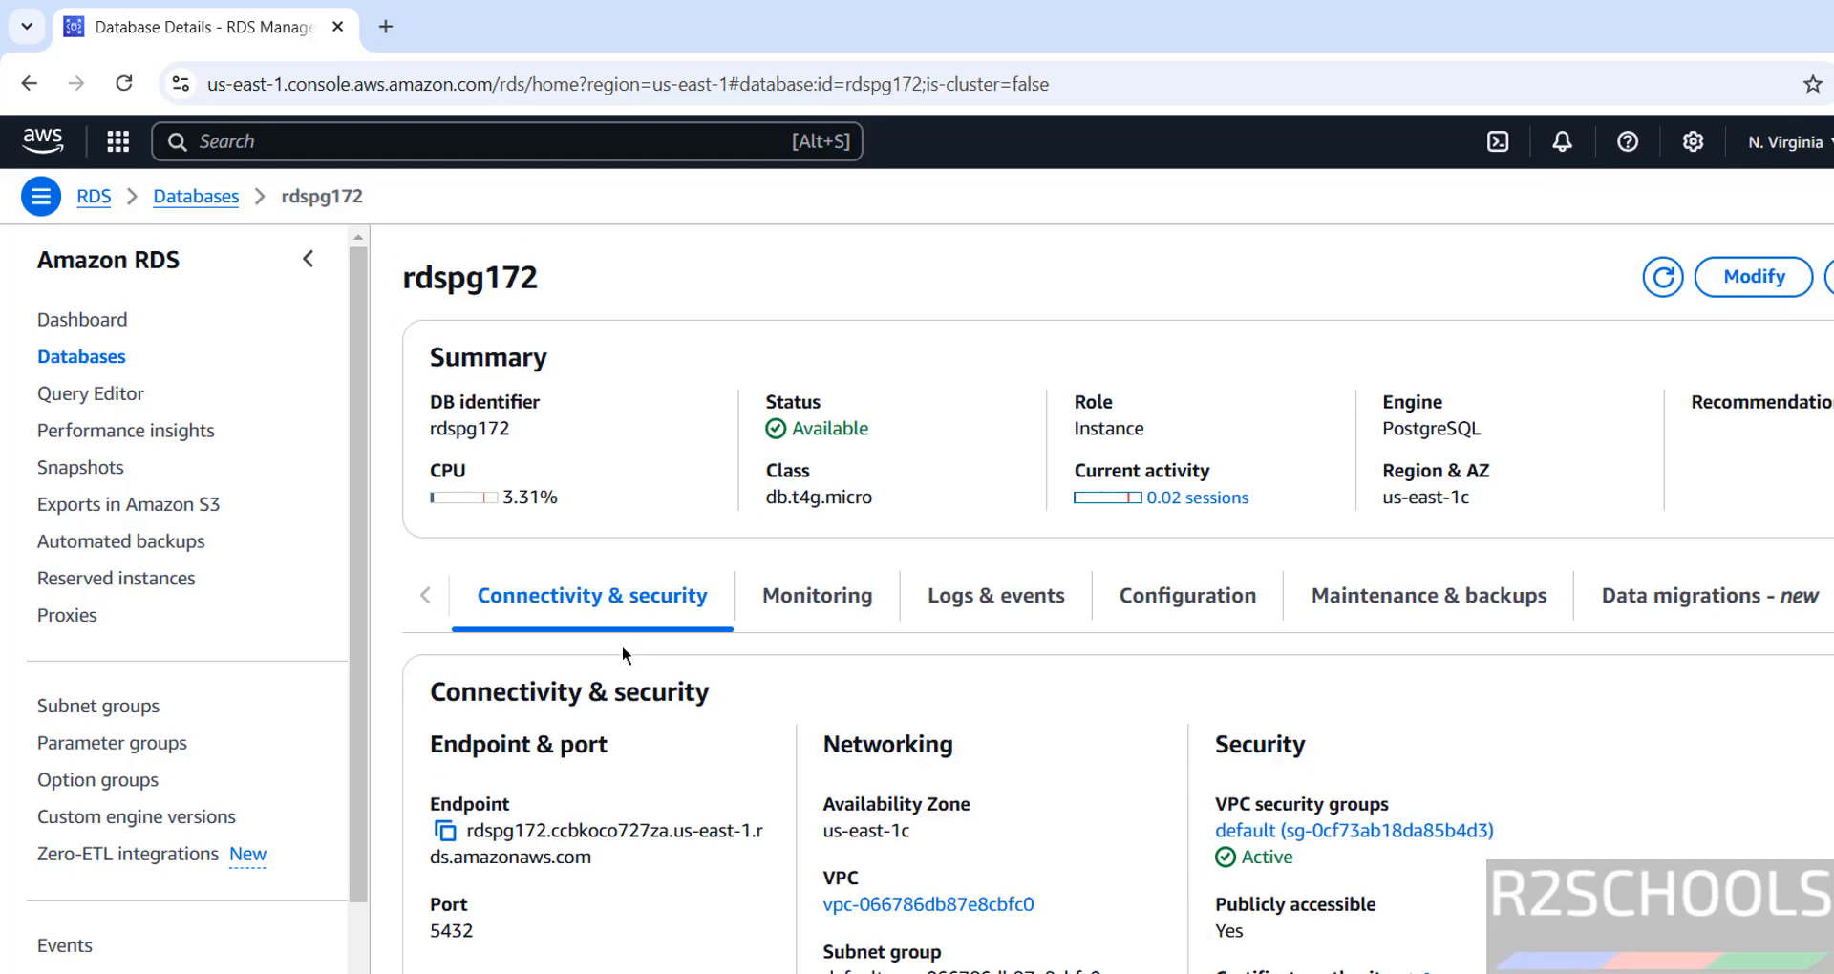
left_click(444, 830)
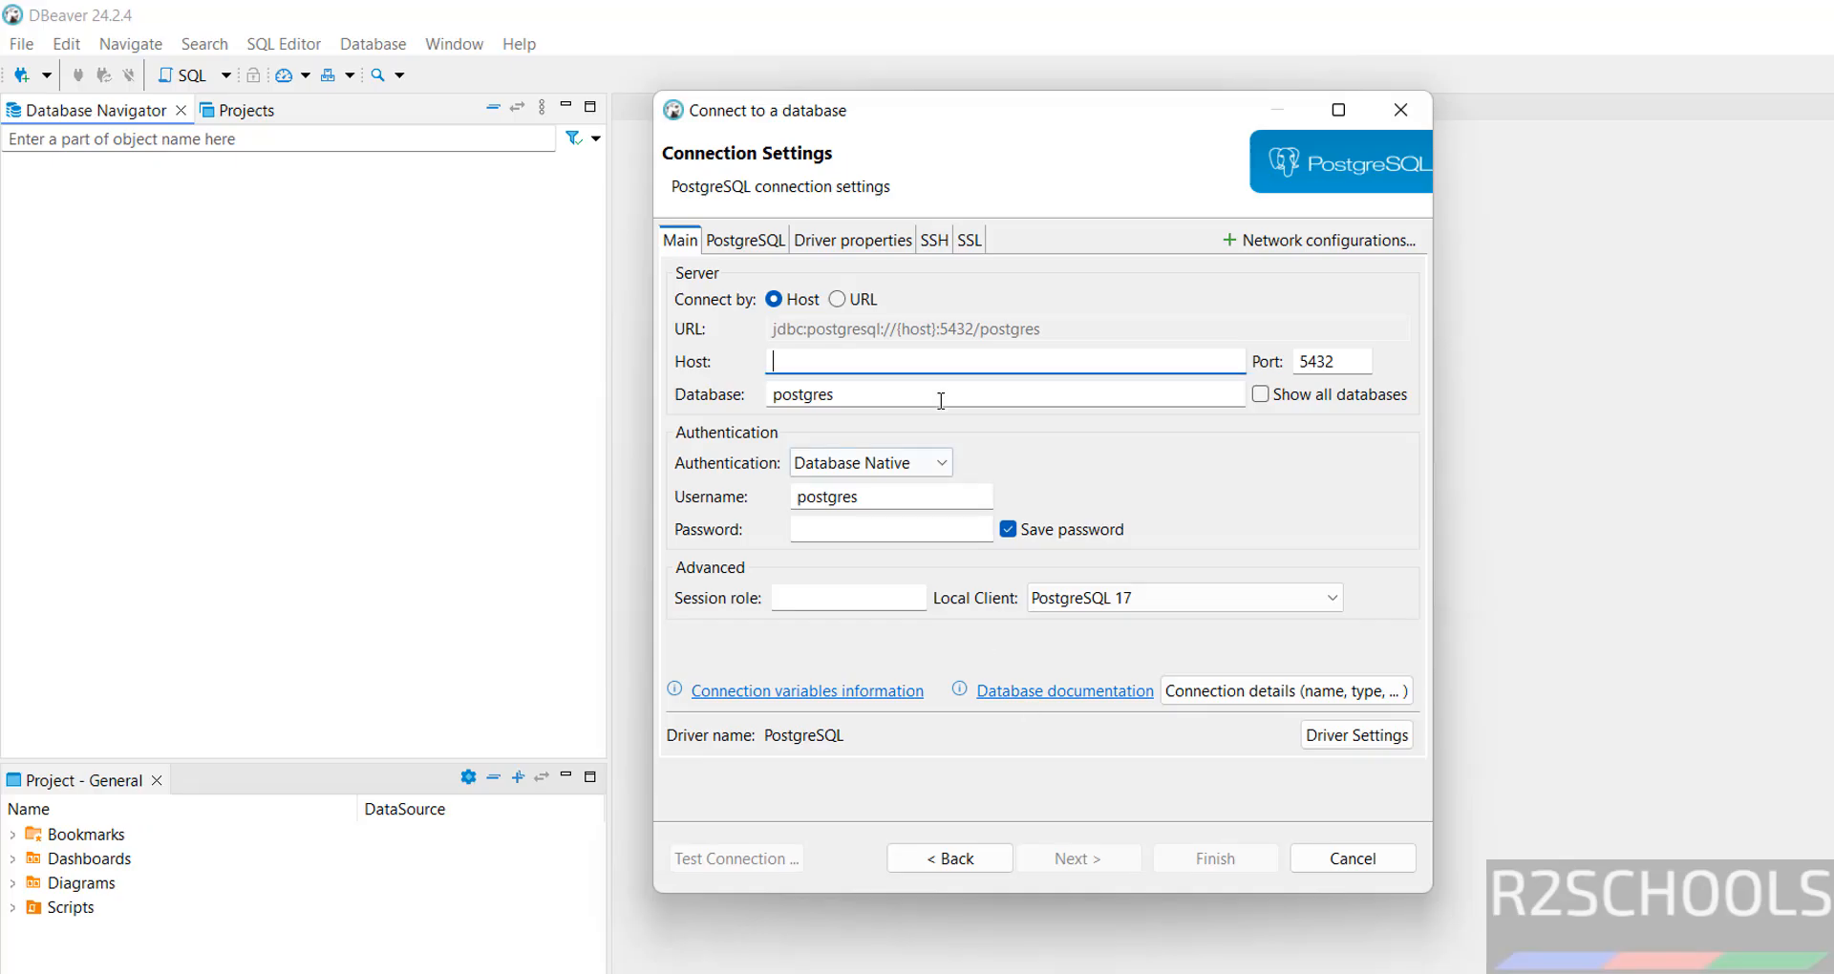
key("ctrl+v")
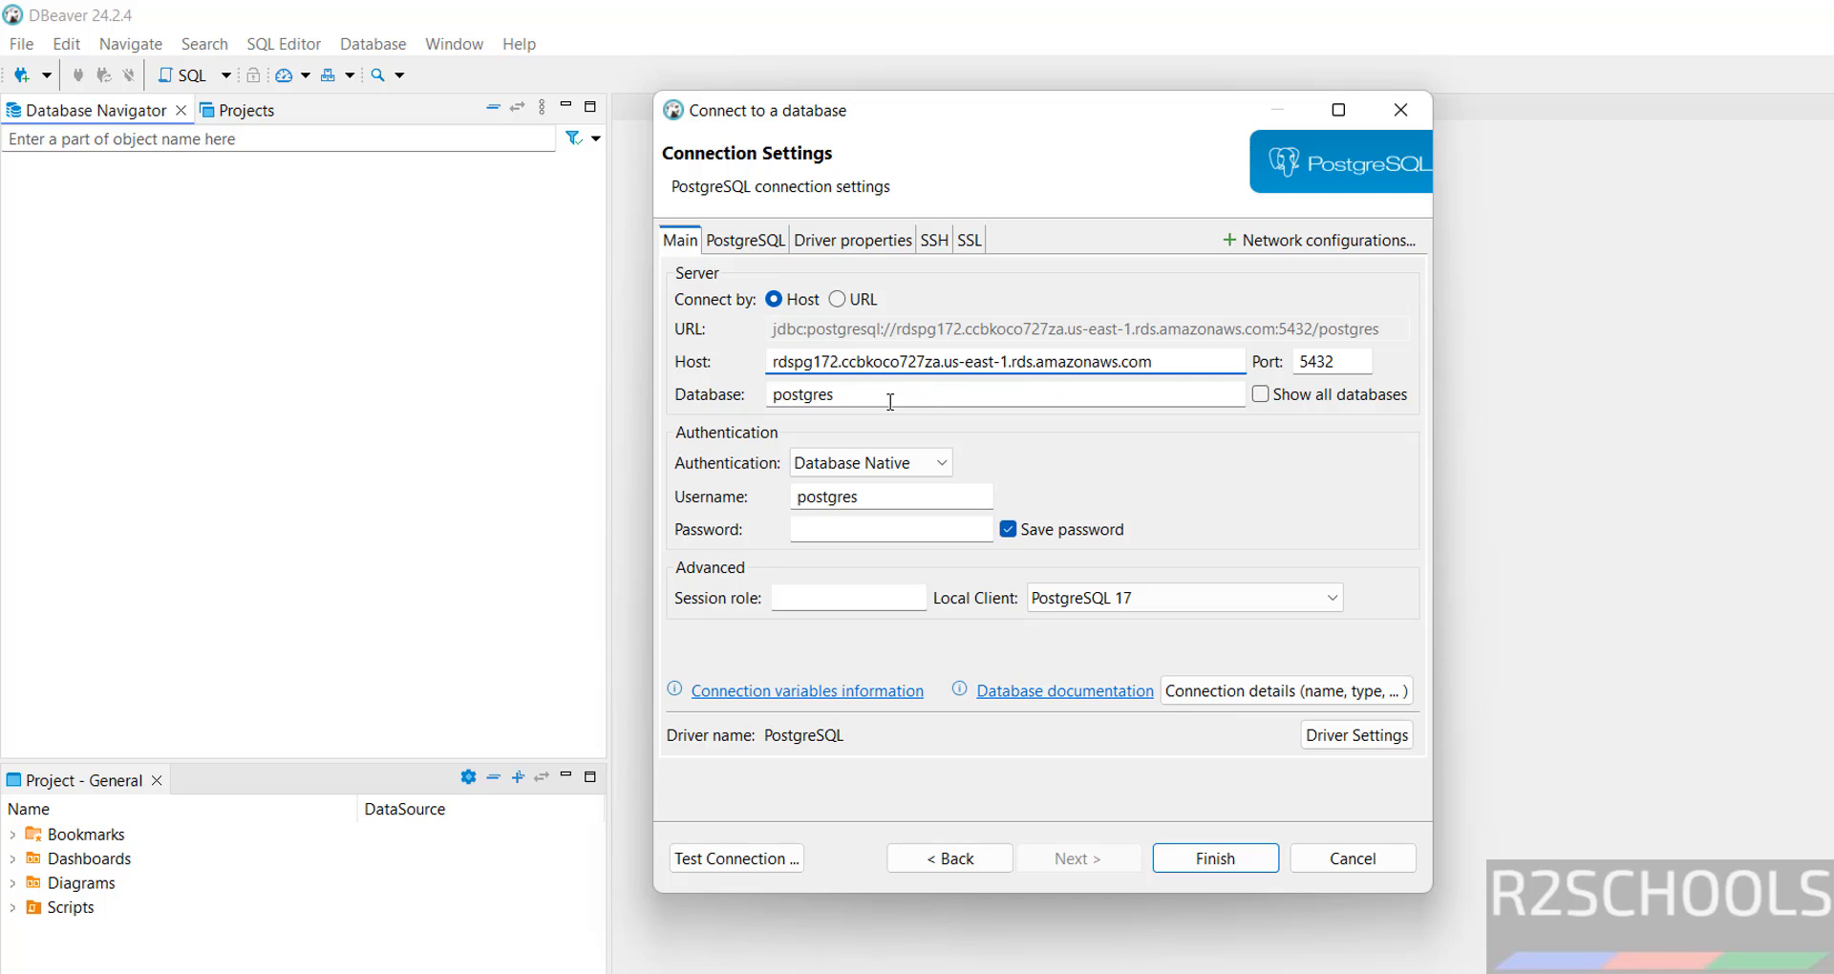
Set the database to r2schools, enable Show all databases, and enter the account password.
left_click(891, 403)
left_click_drag(890, 402, 633, 394)
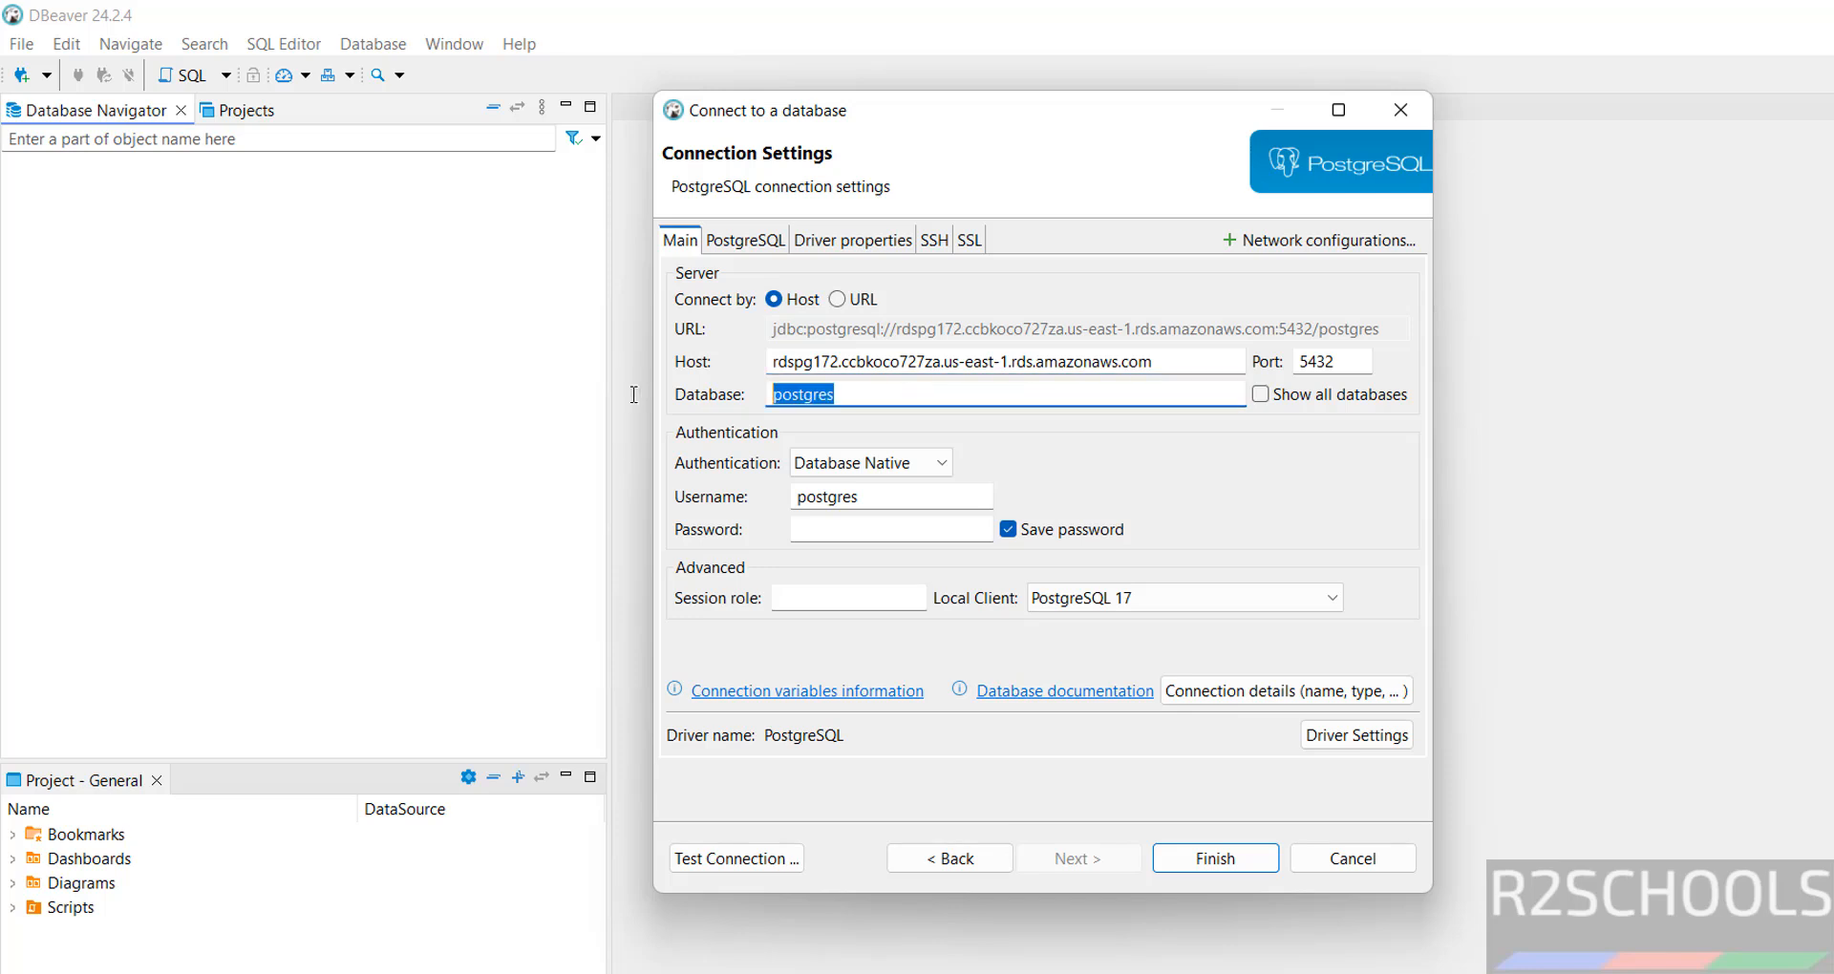
type("r2schools")
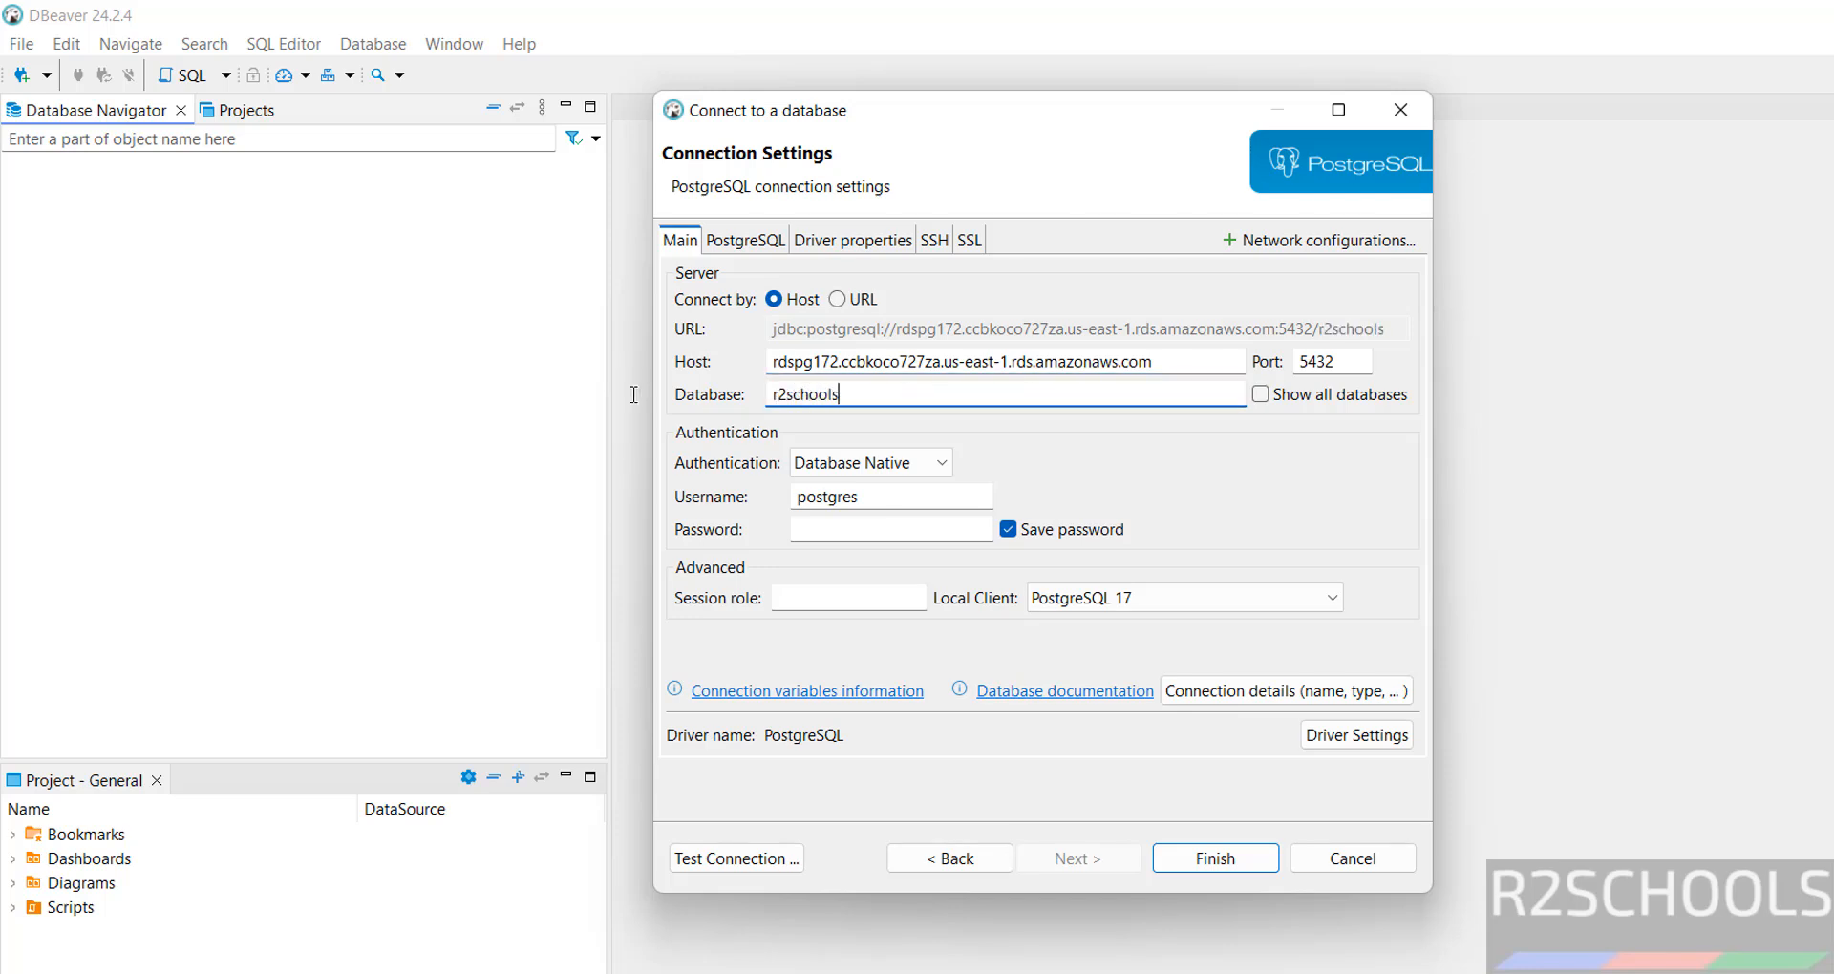
left_click(1260, 394)
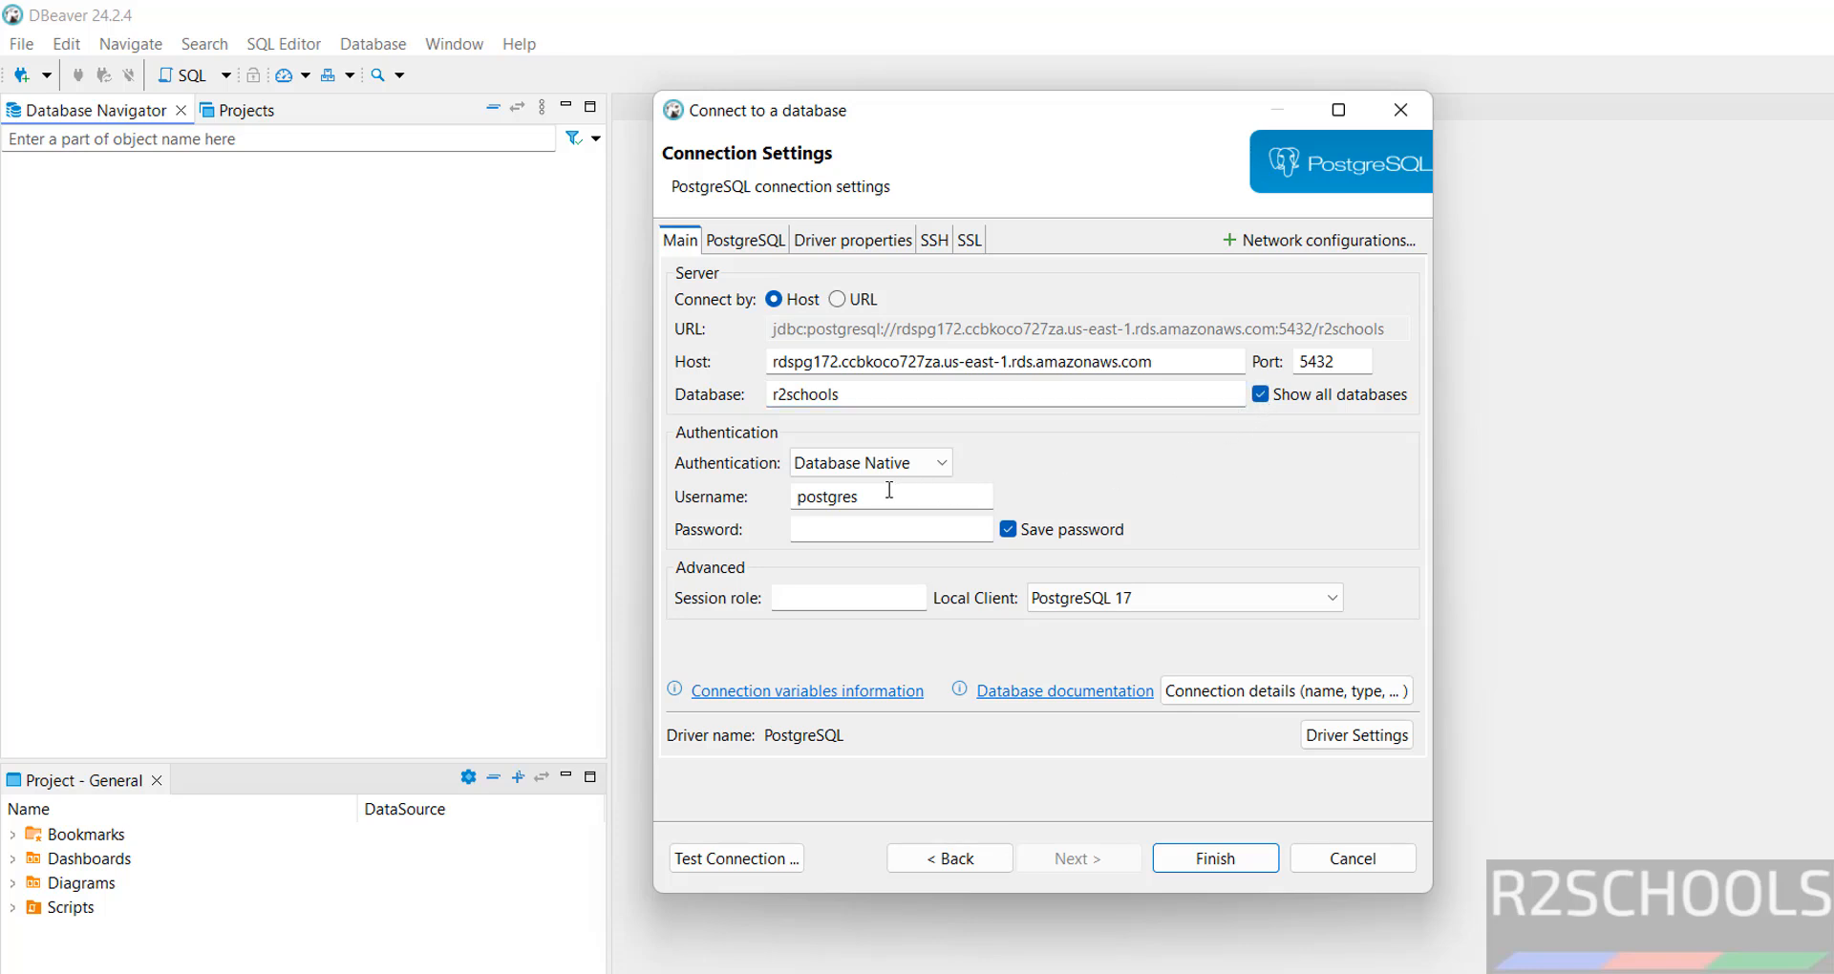
left_click(847, 523)
type("•••••••••••")
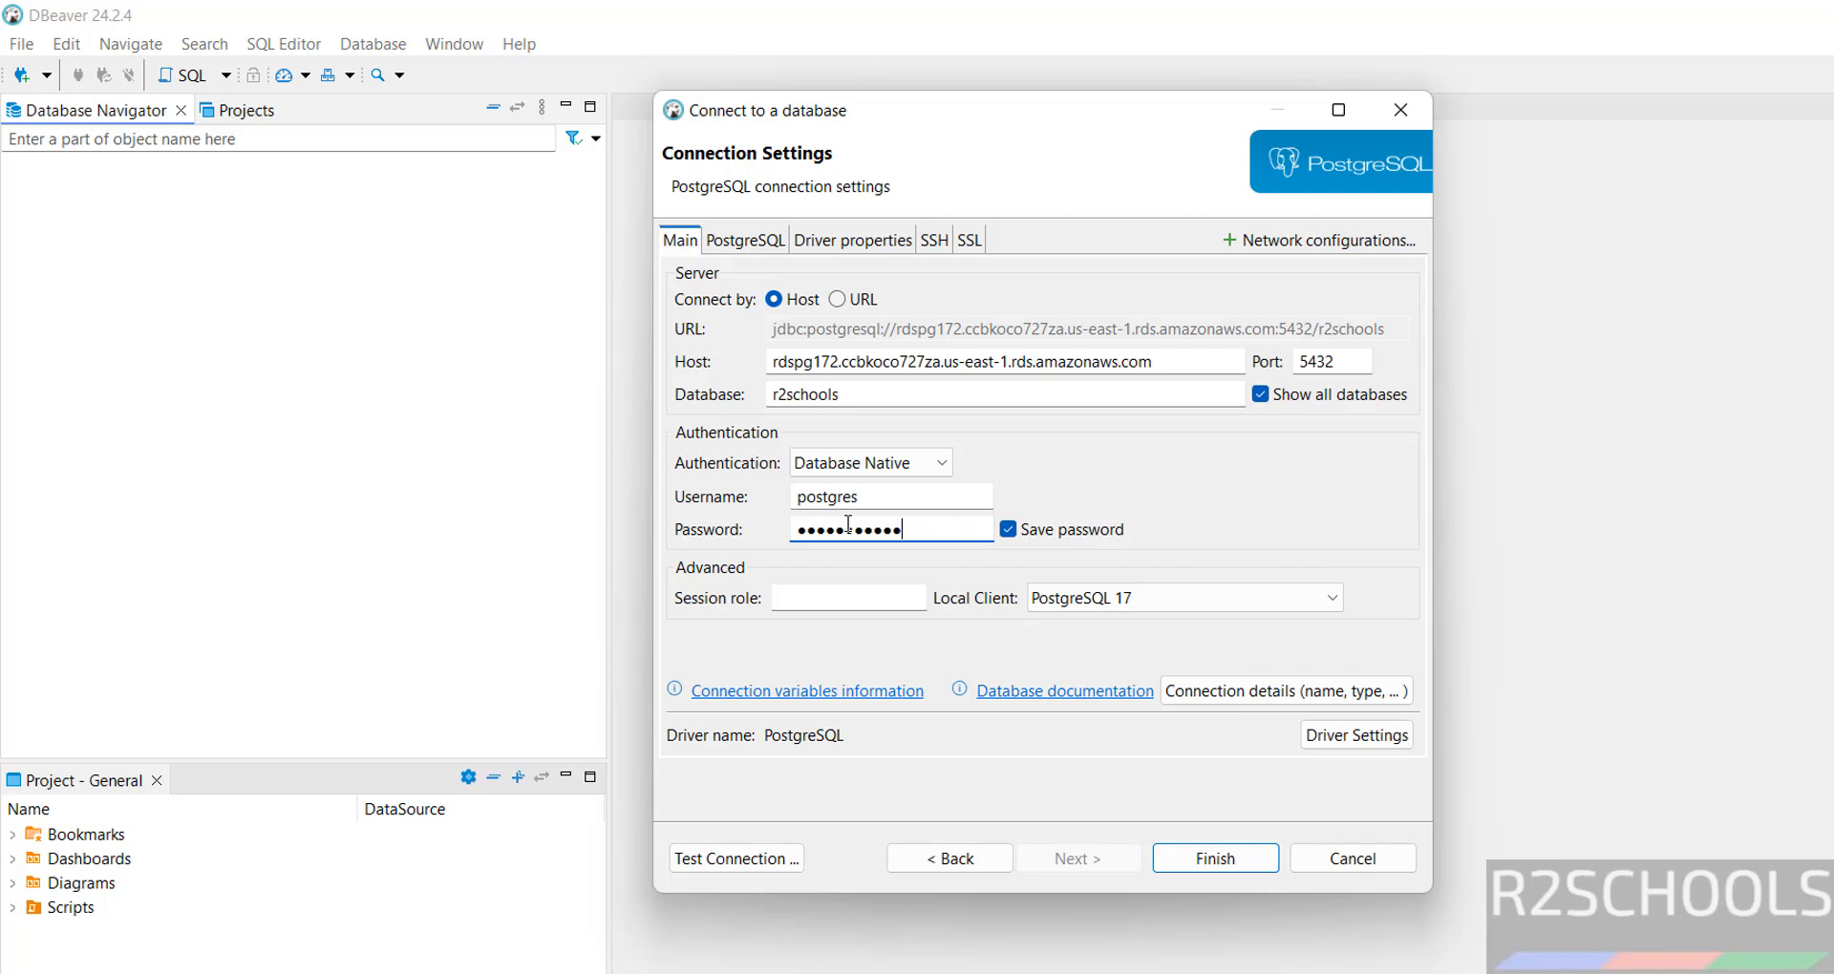
type("•")
Test the connection successfully, finish it, and expand it to list its three databases.
left_click(754, 857)
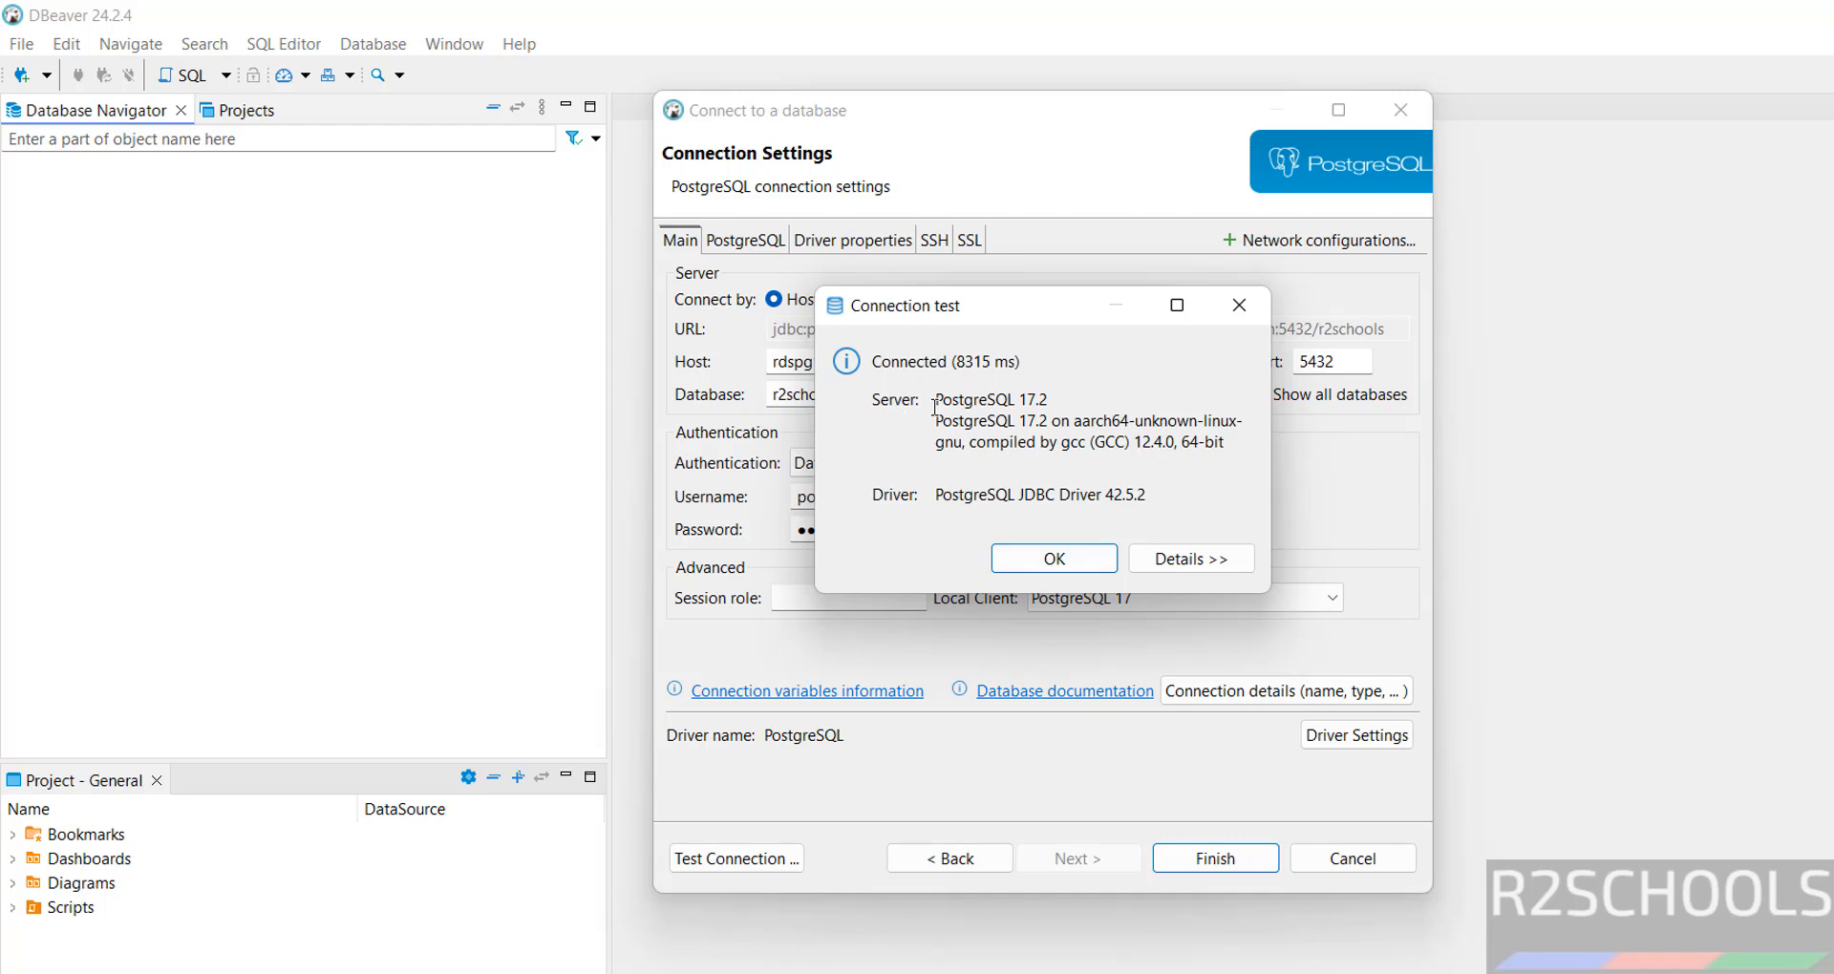
left_click(1054, 560)
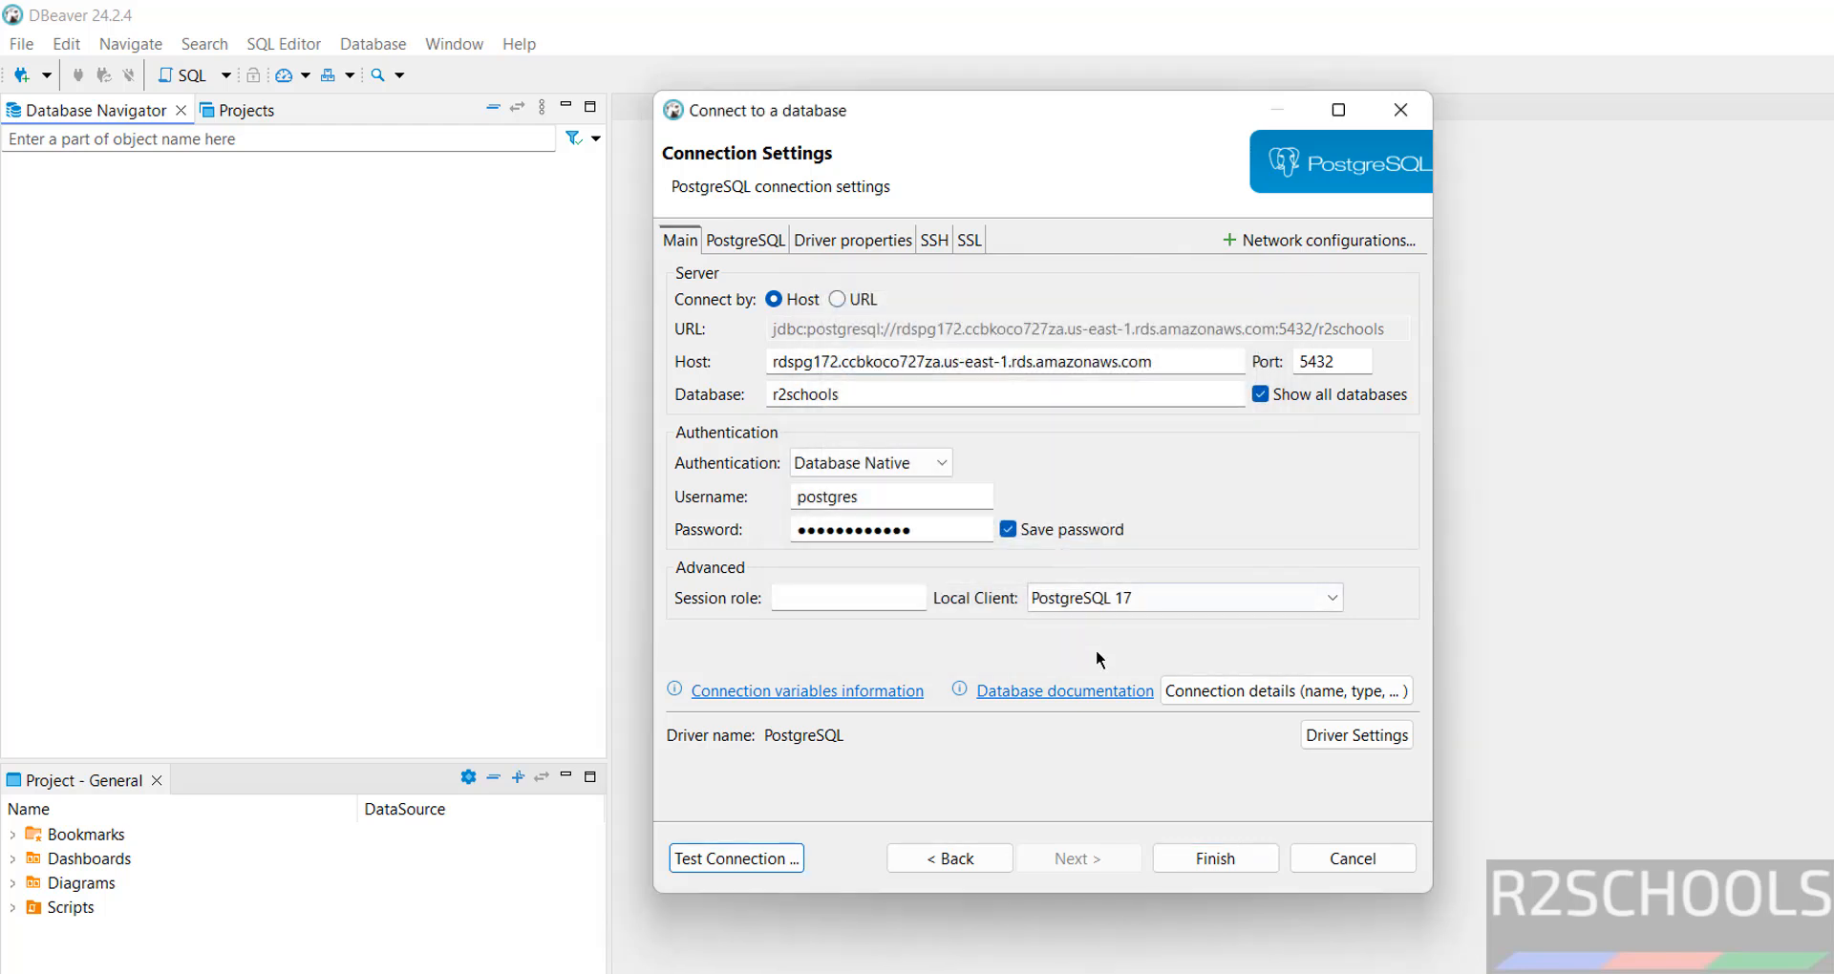
left_click(1186, 852)
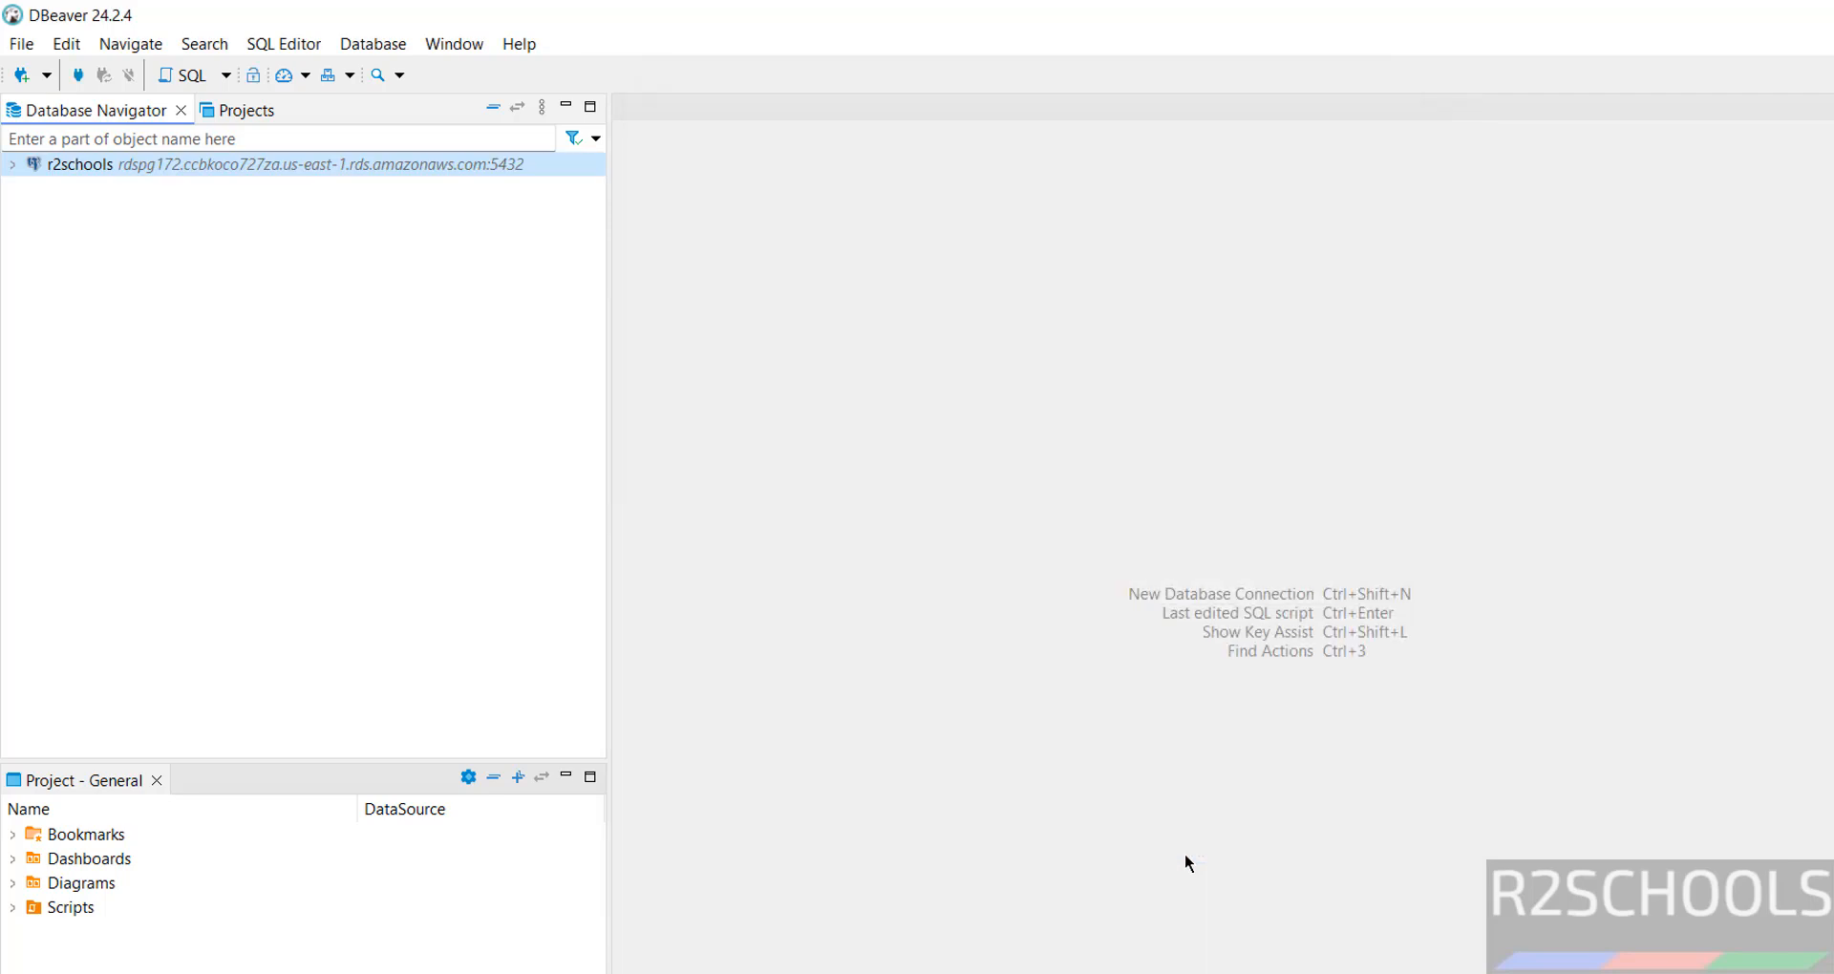
left_click(12, 166)
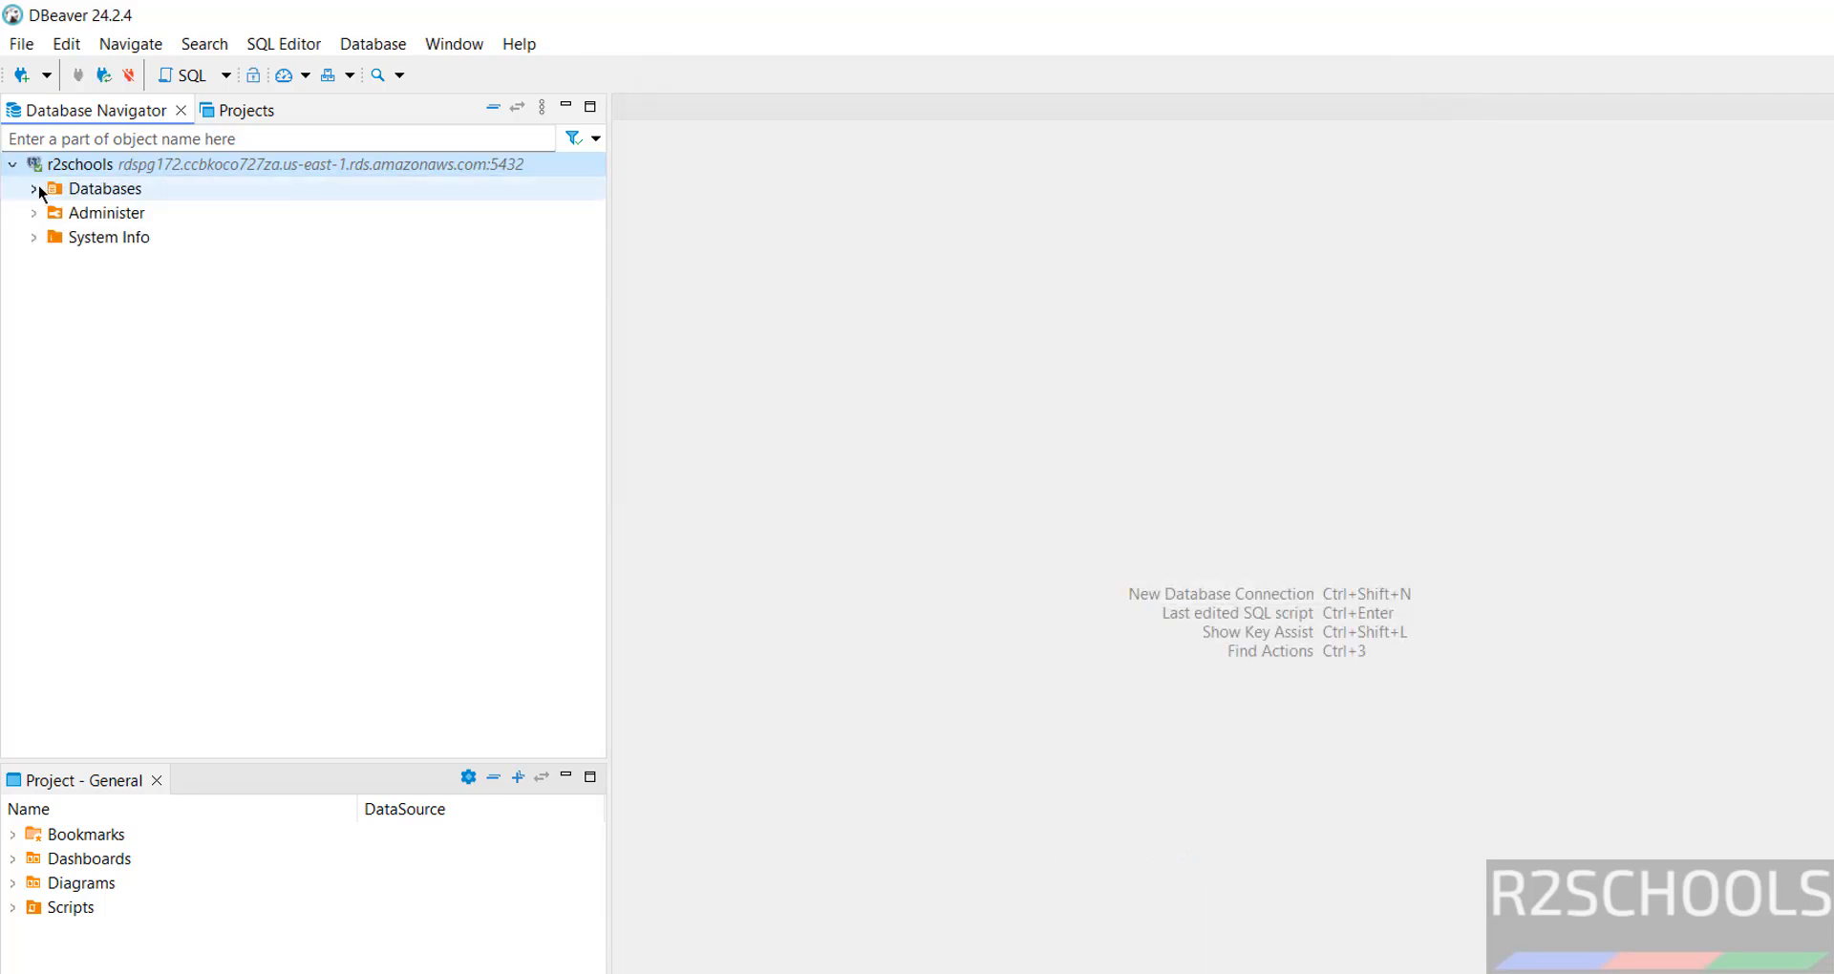
left_click(35, 189)
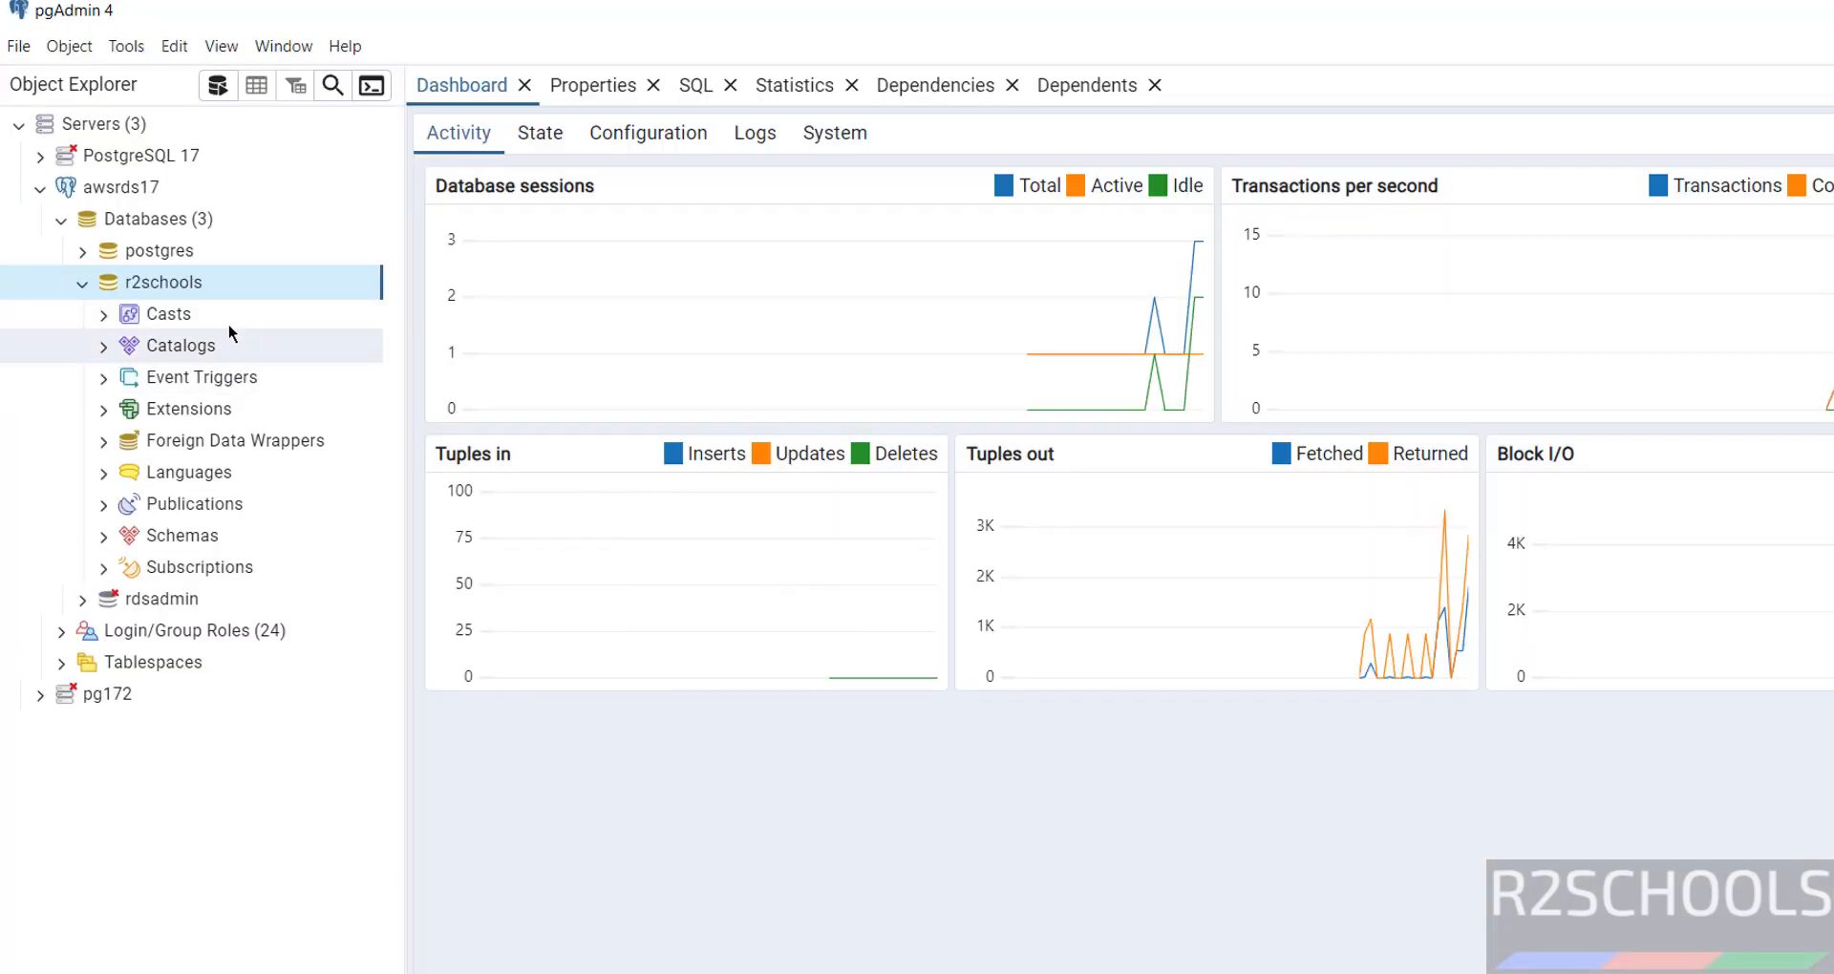
Run select version(); in a Query Tool on r2schools, returning PostgreSQL 17.2.
right_click(184, 289)
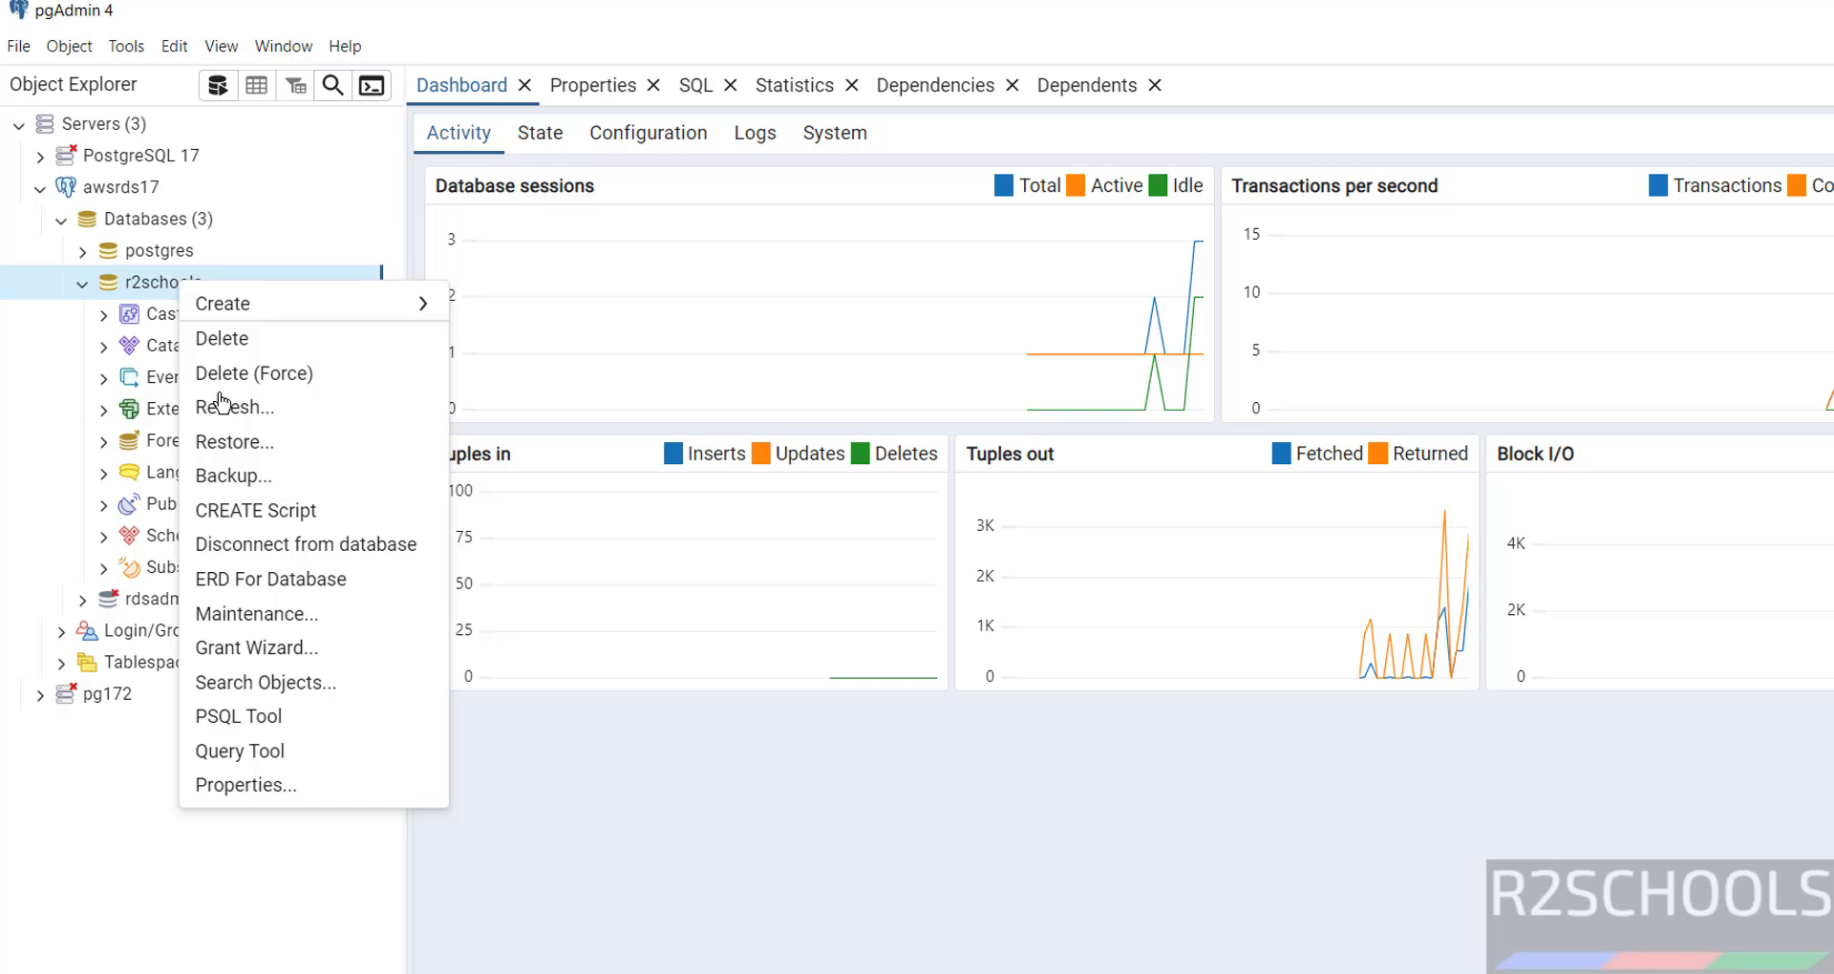
left_click(254, 770)
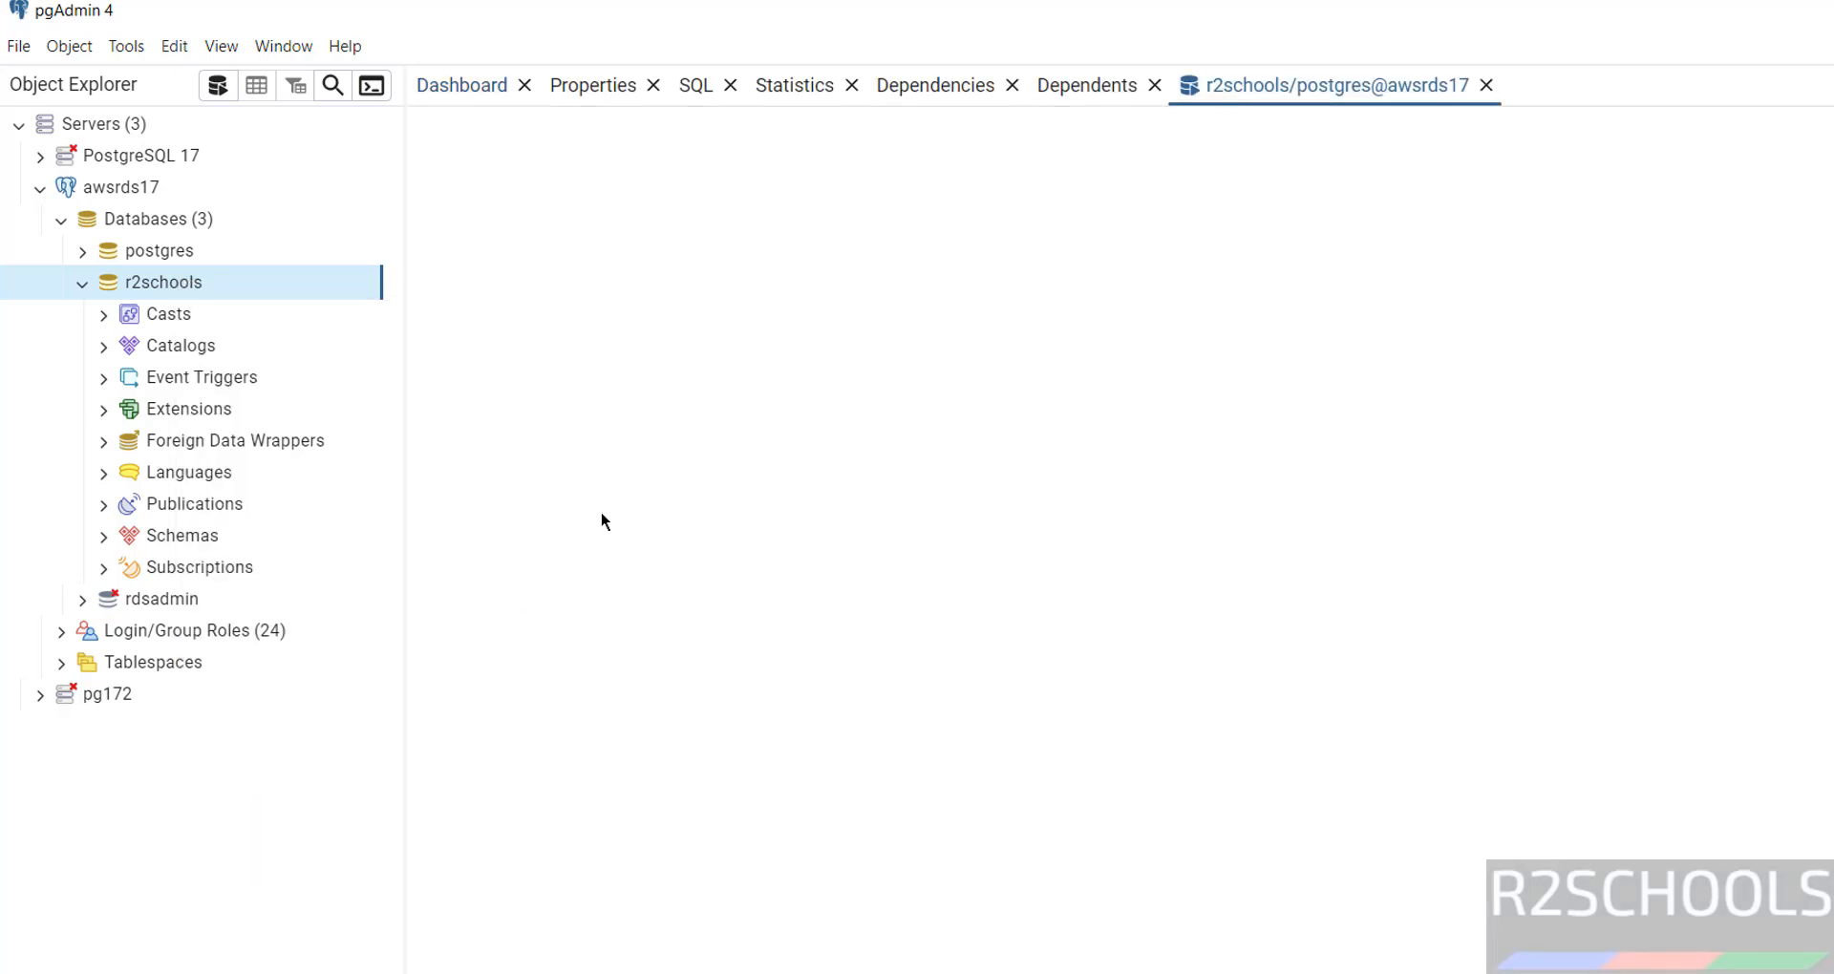
type("se")
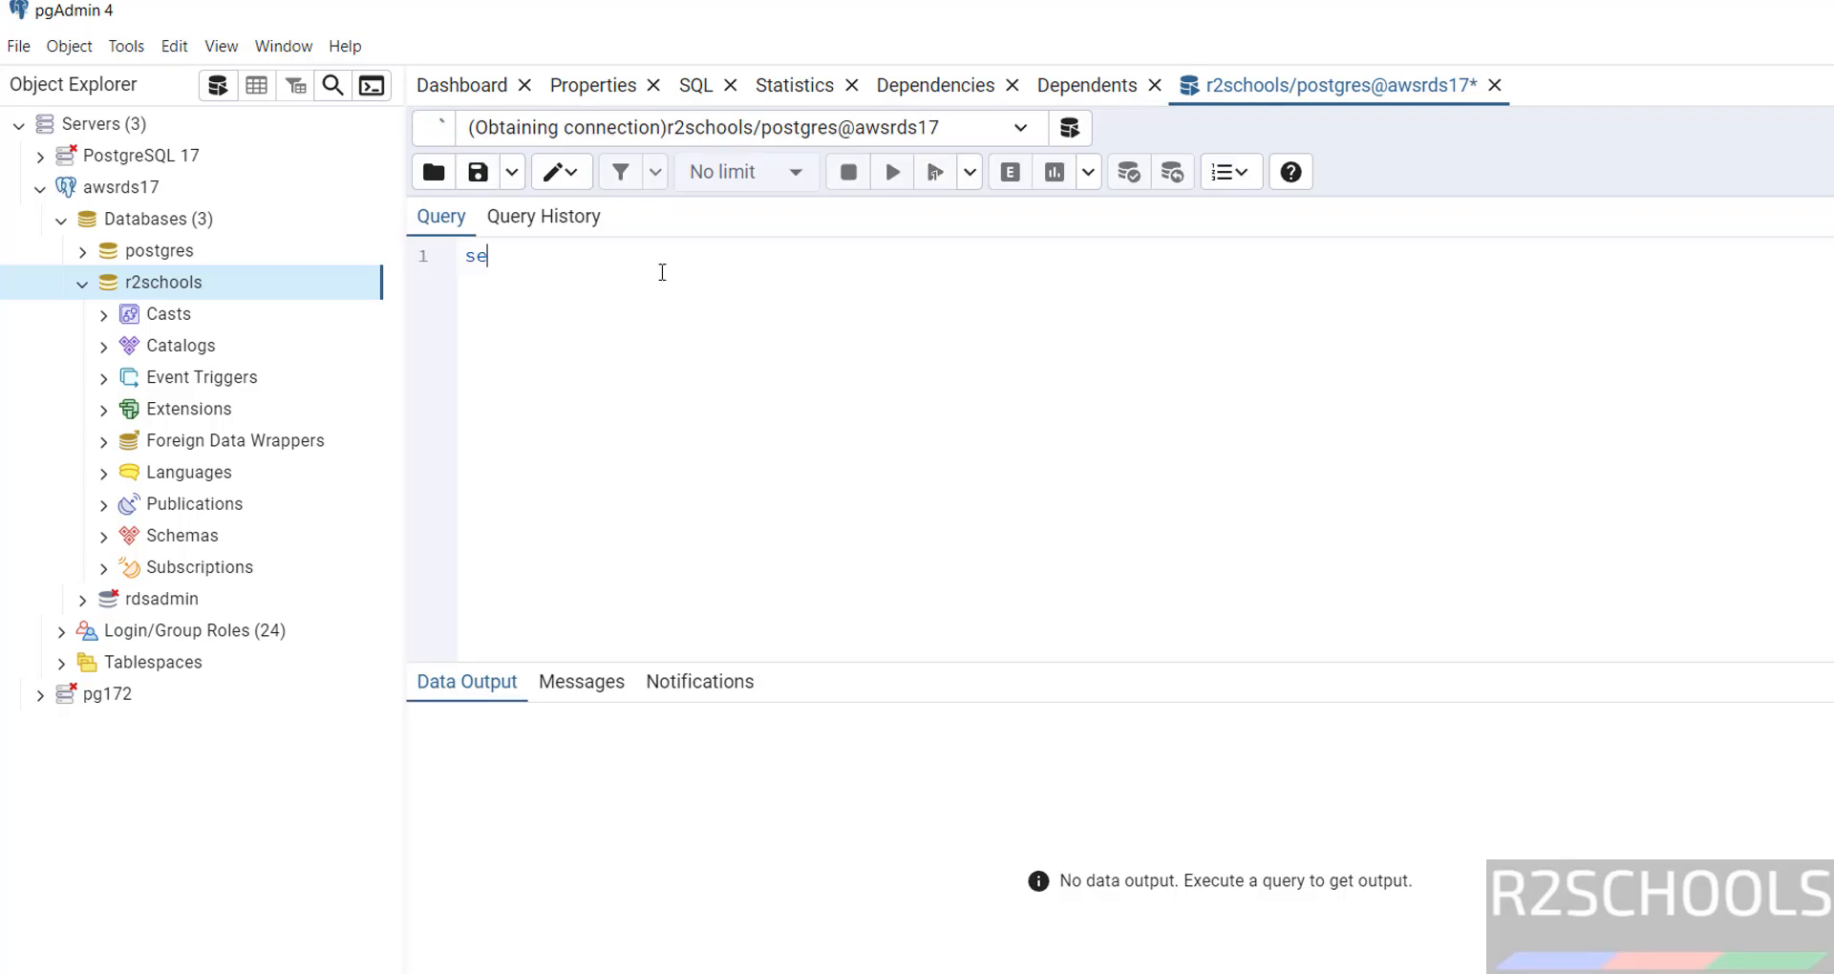
type("lect version()")
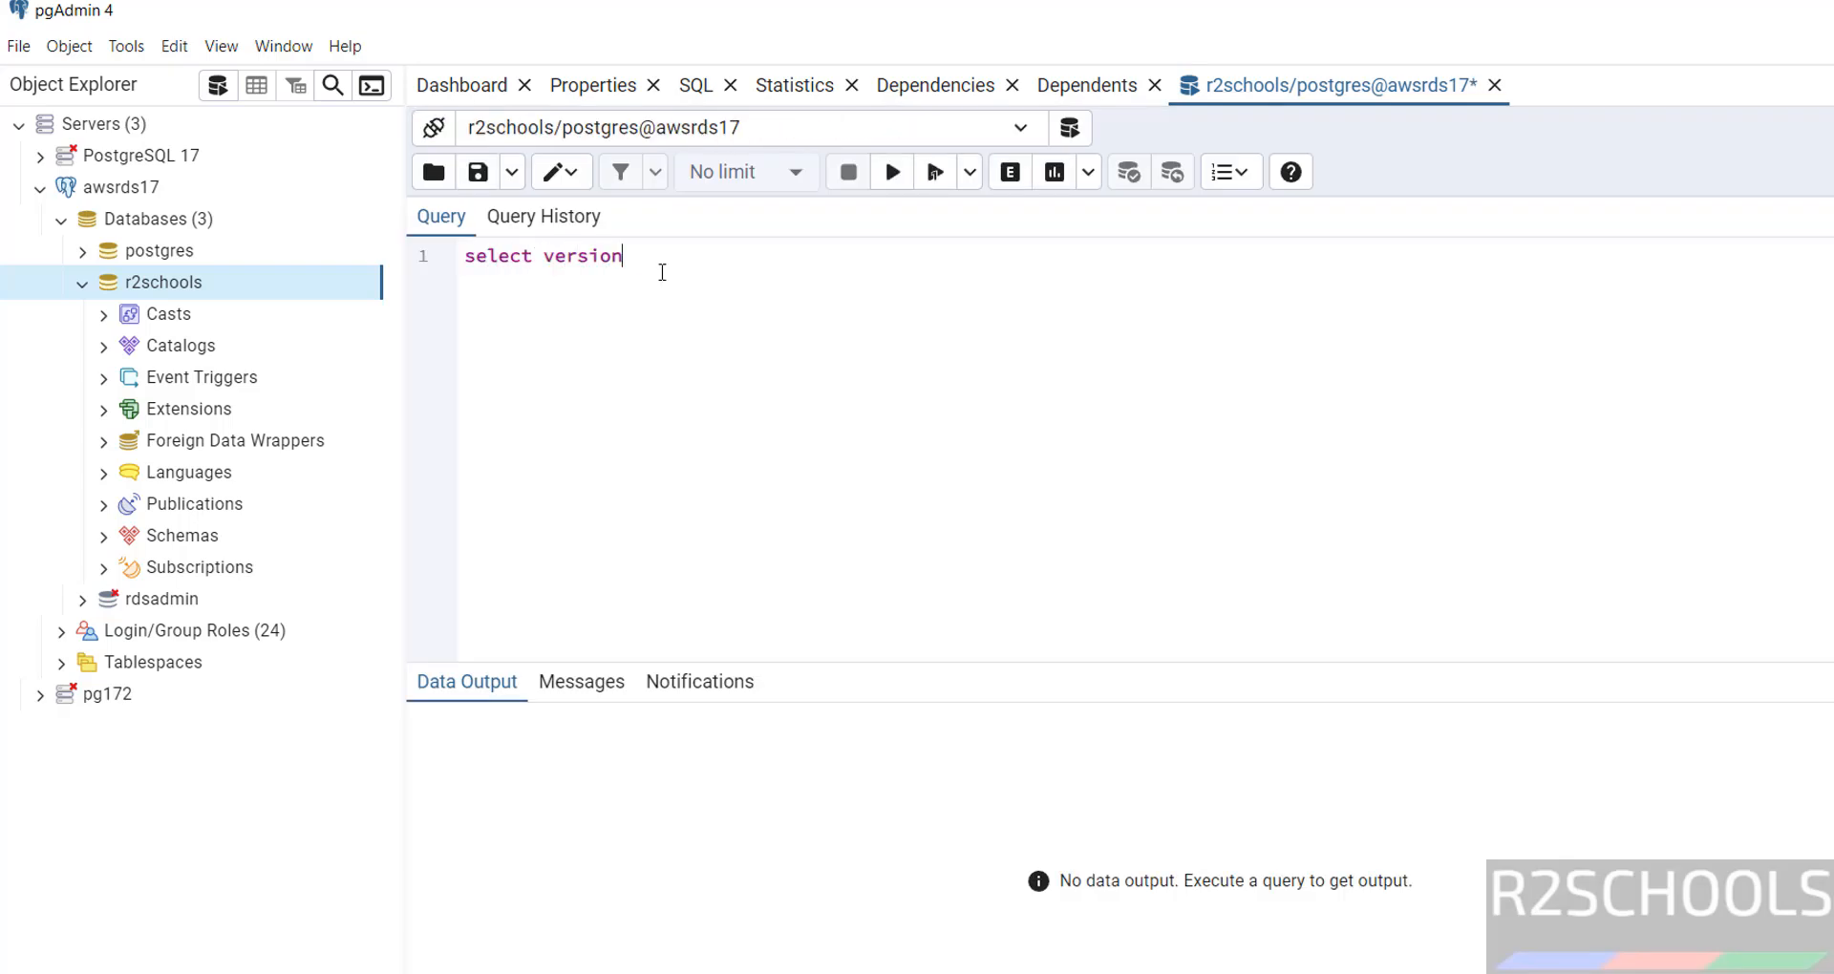
type(";")
key("shift+Home")
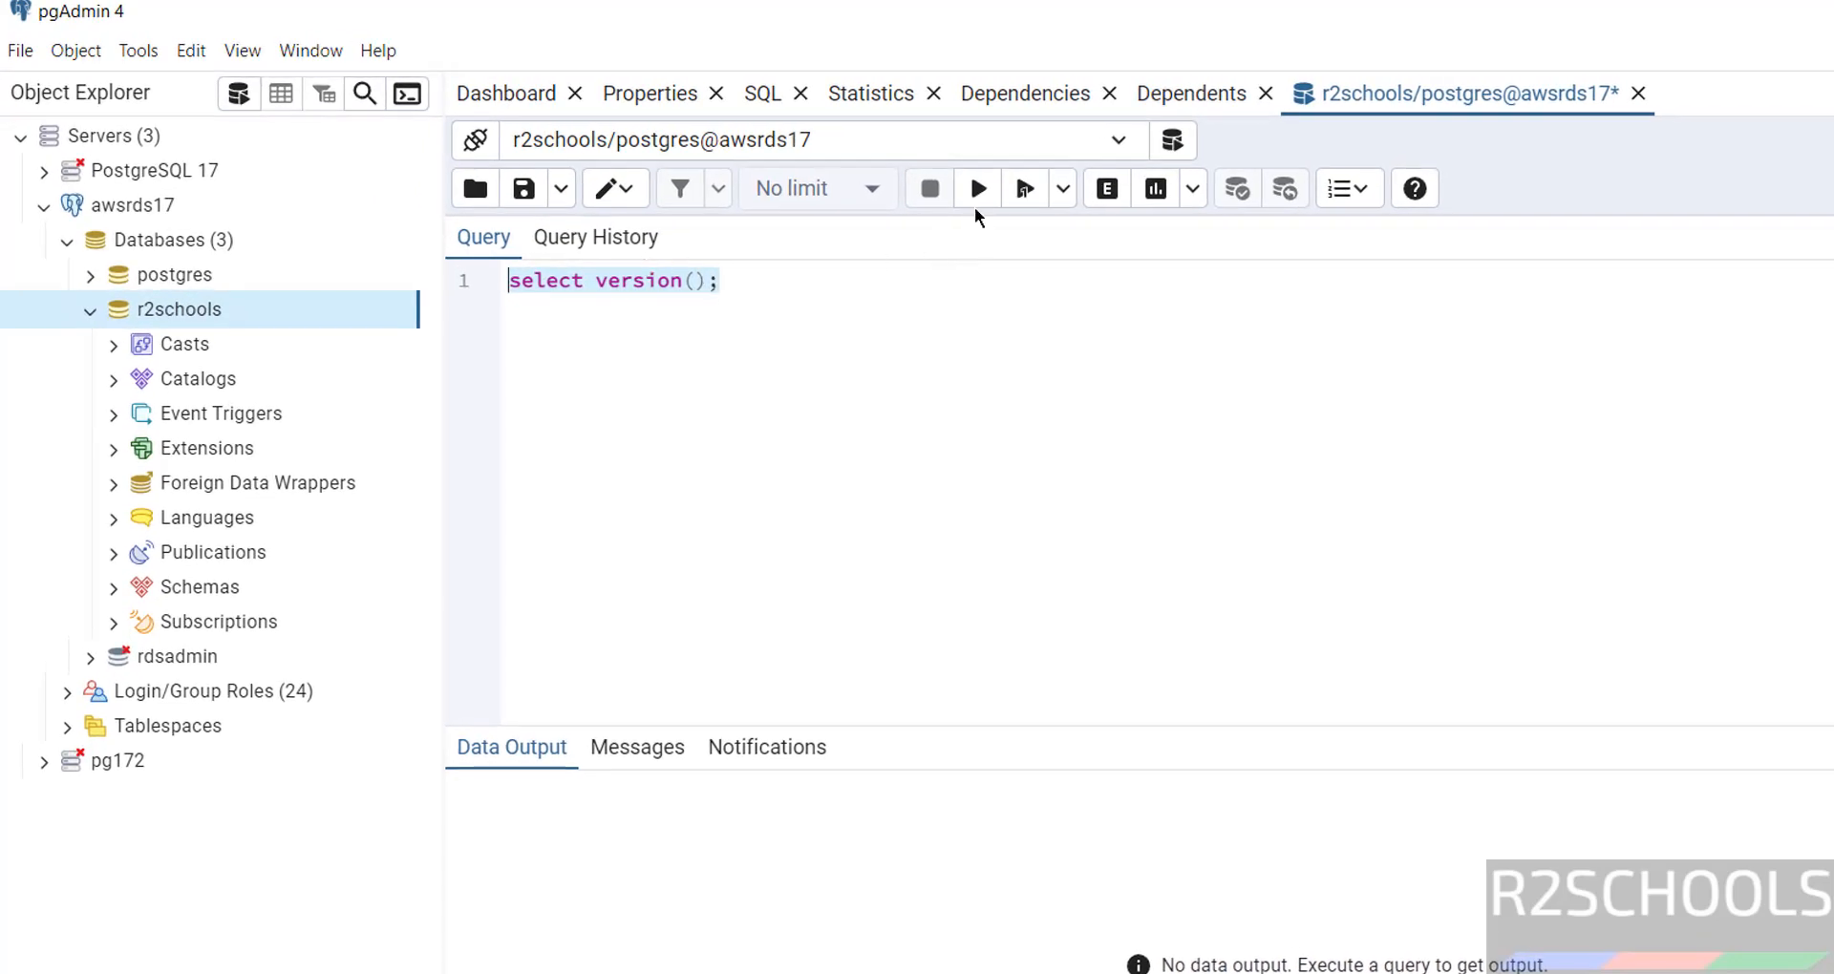
left_click(978, 195)
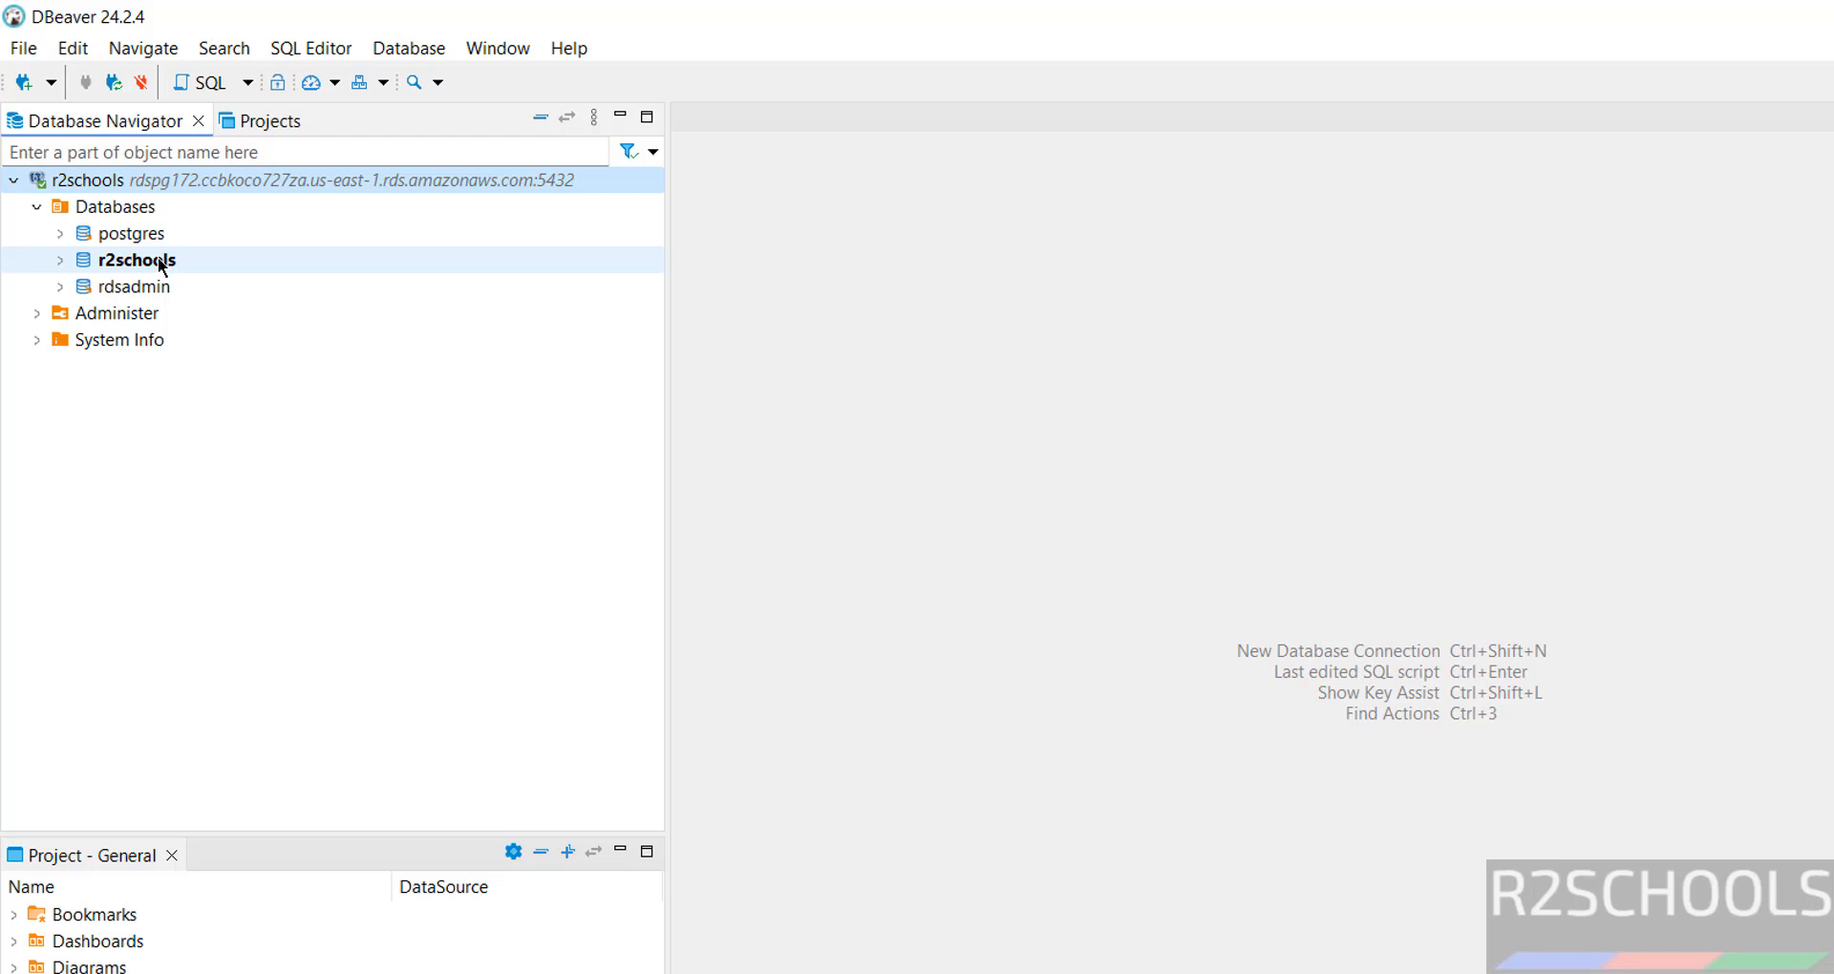
Run select version(); in a DBeaver SQL console on r2schools, returning PostgreSQL 17.2.
right_click(158, 256)
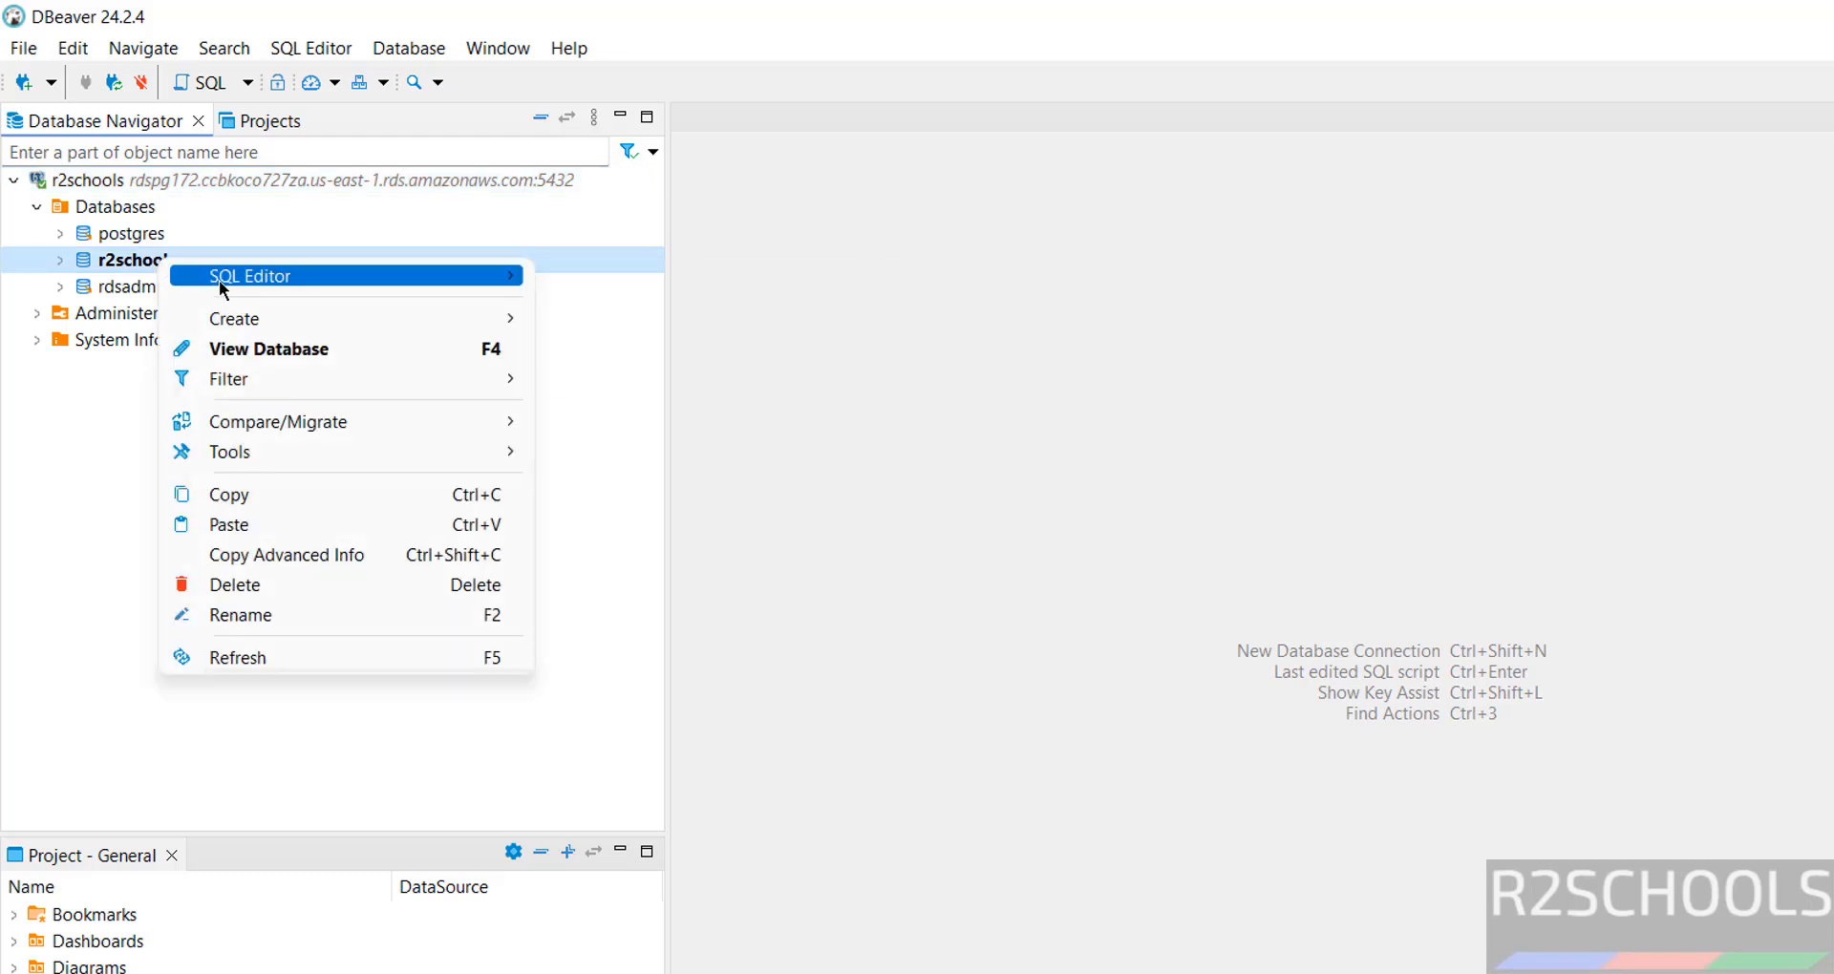
mouse_move(220, 279)
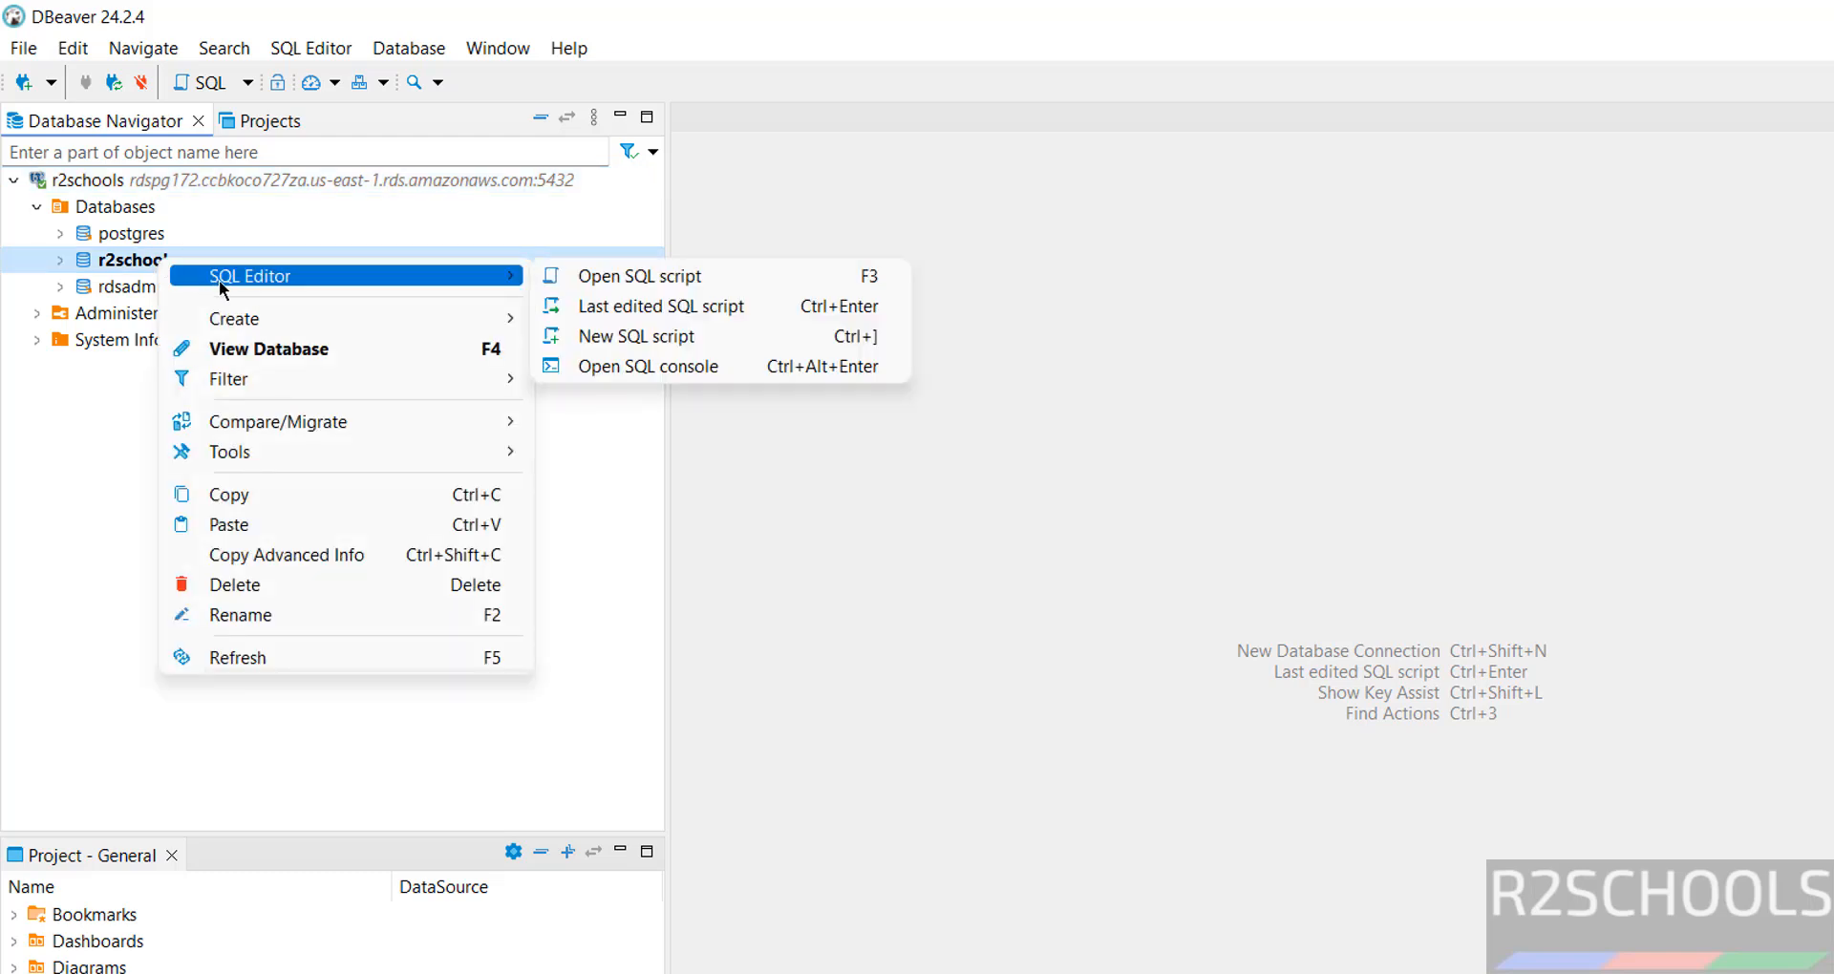
left_click(722, 369)
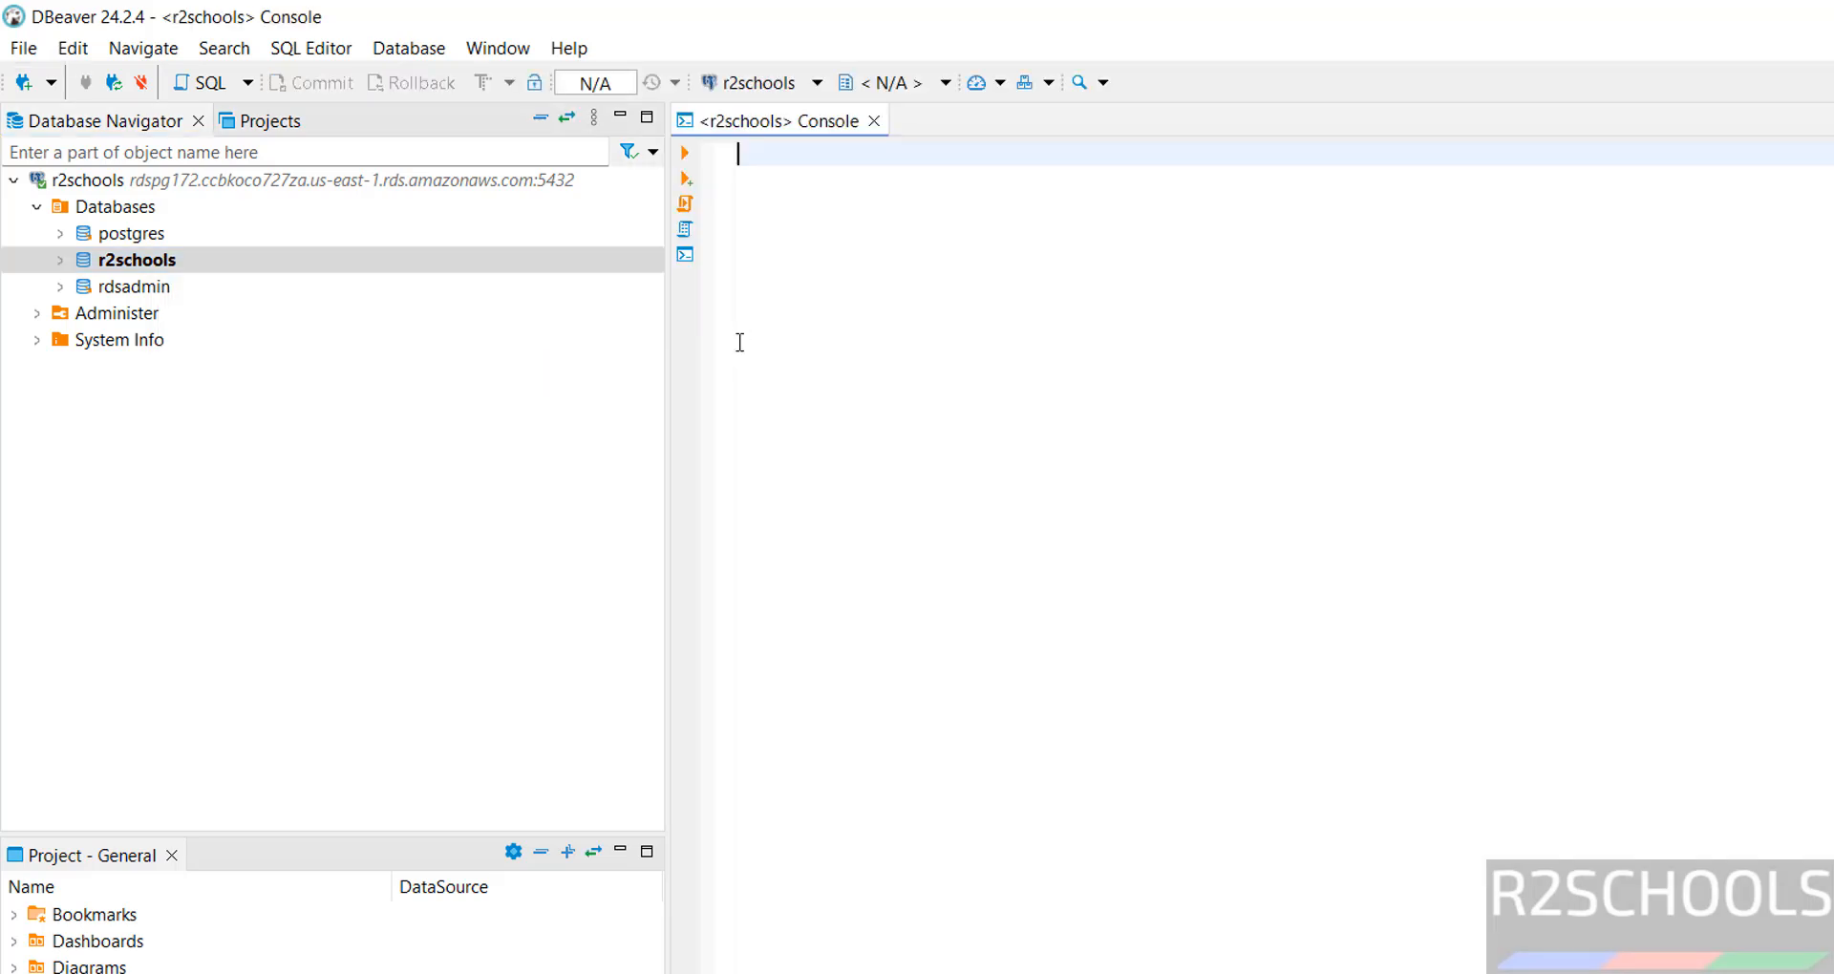
type("select ver")
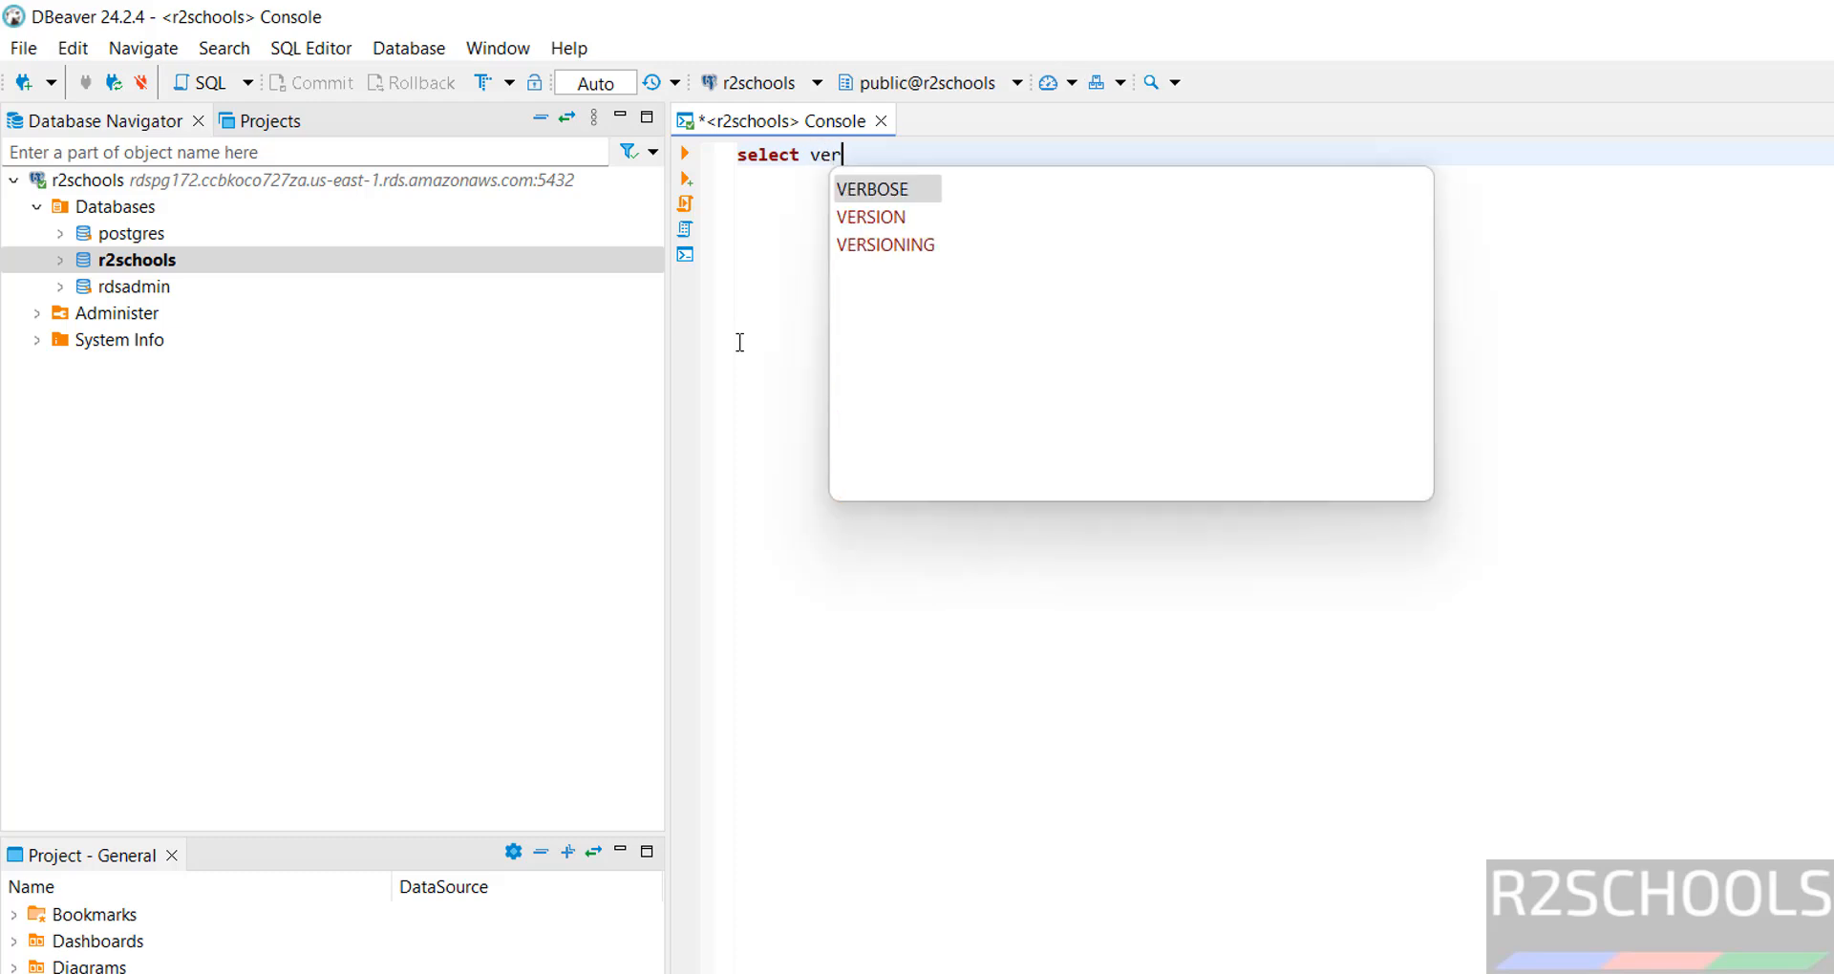
type("sion();")
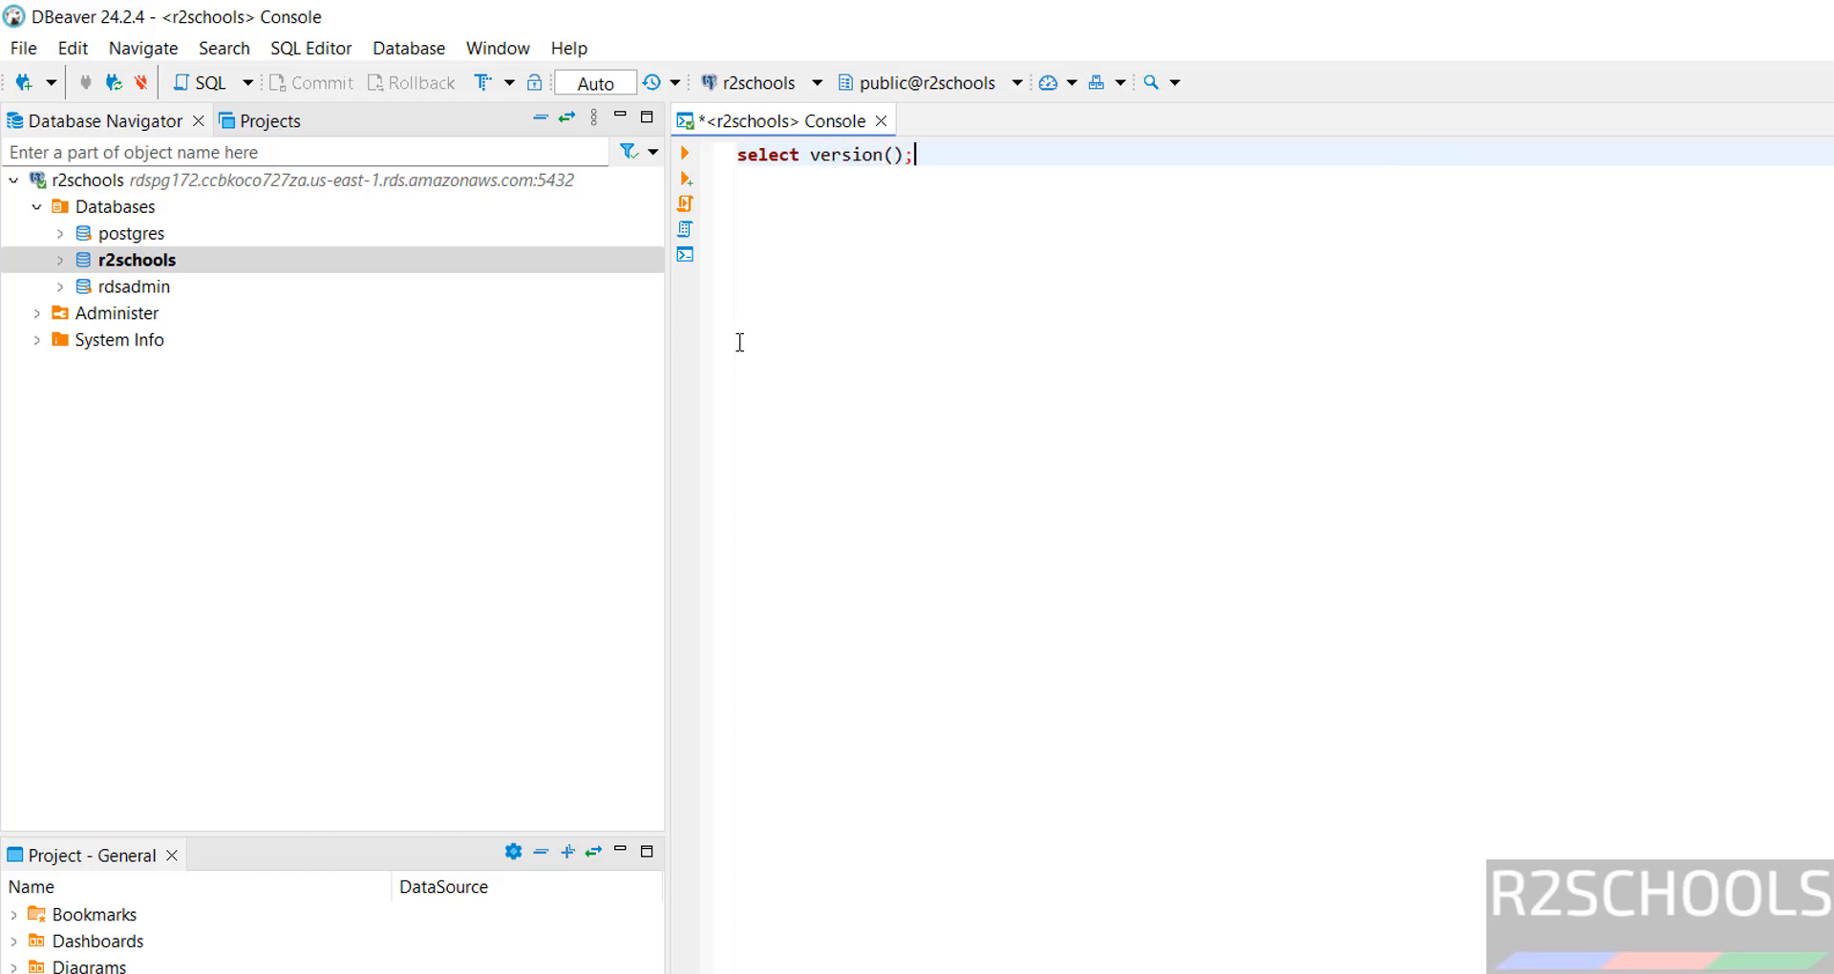
key("ctrl+a")
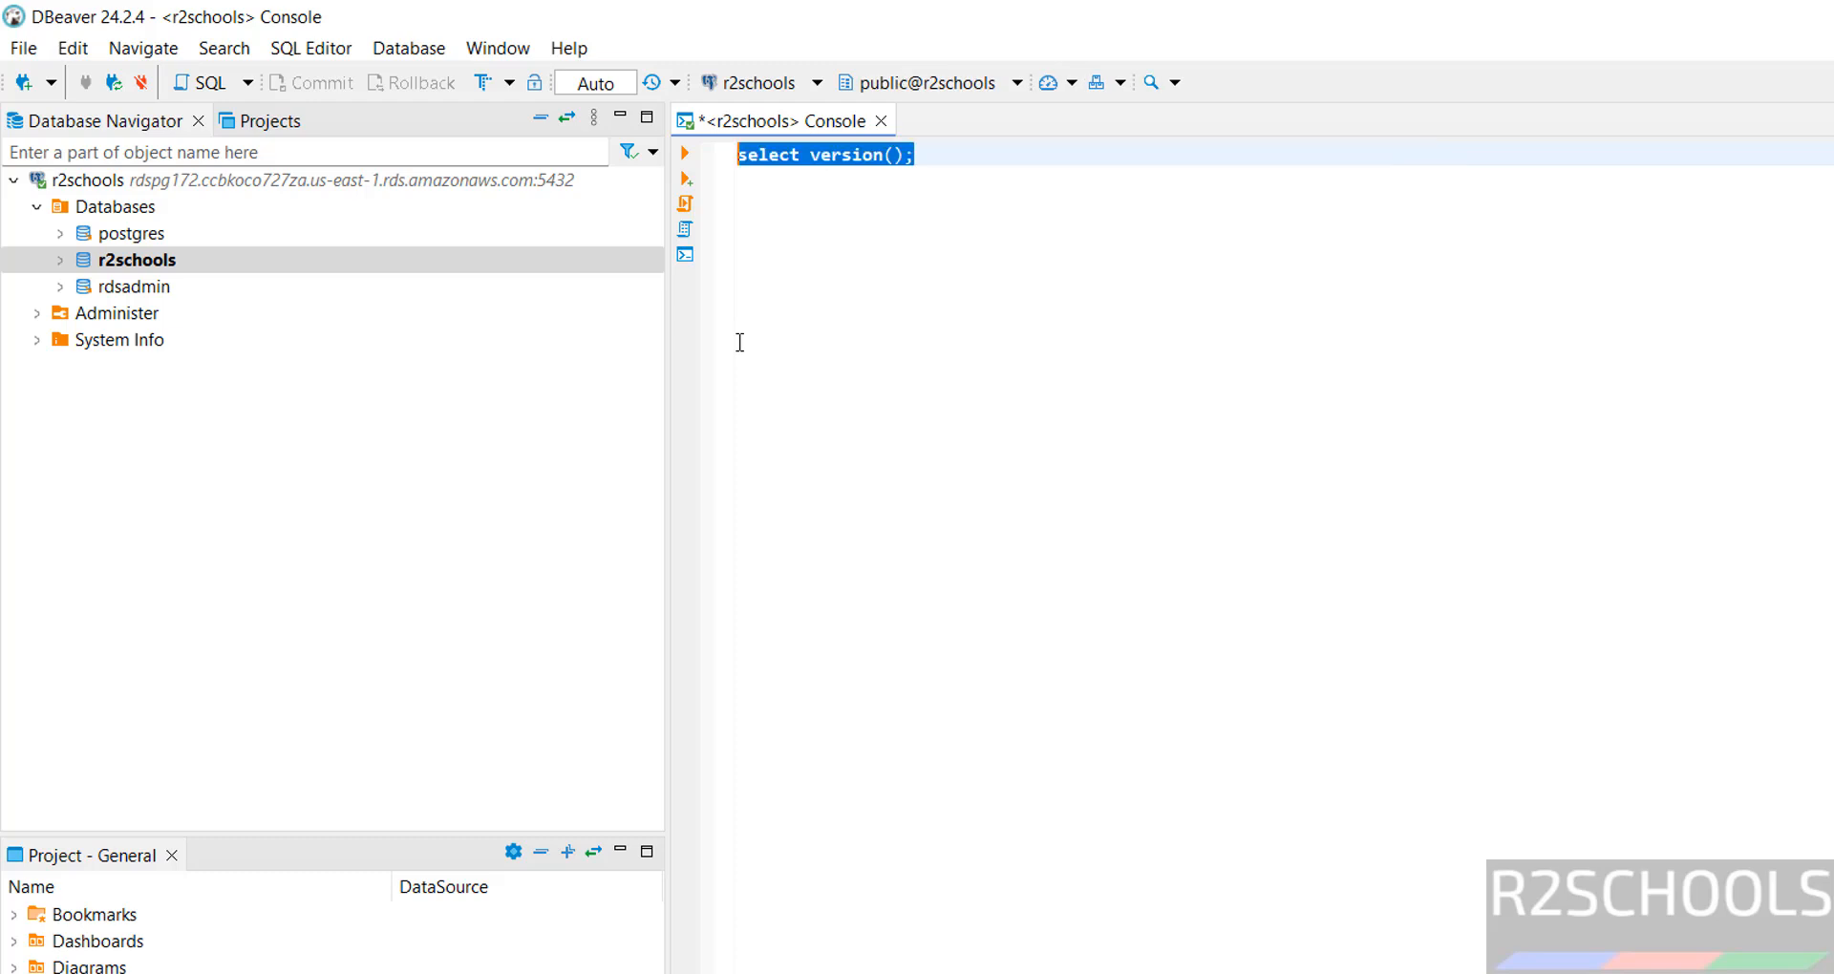
left_click(688, 153)
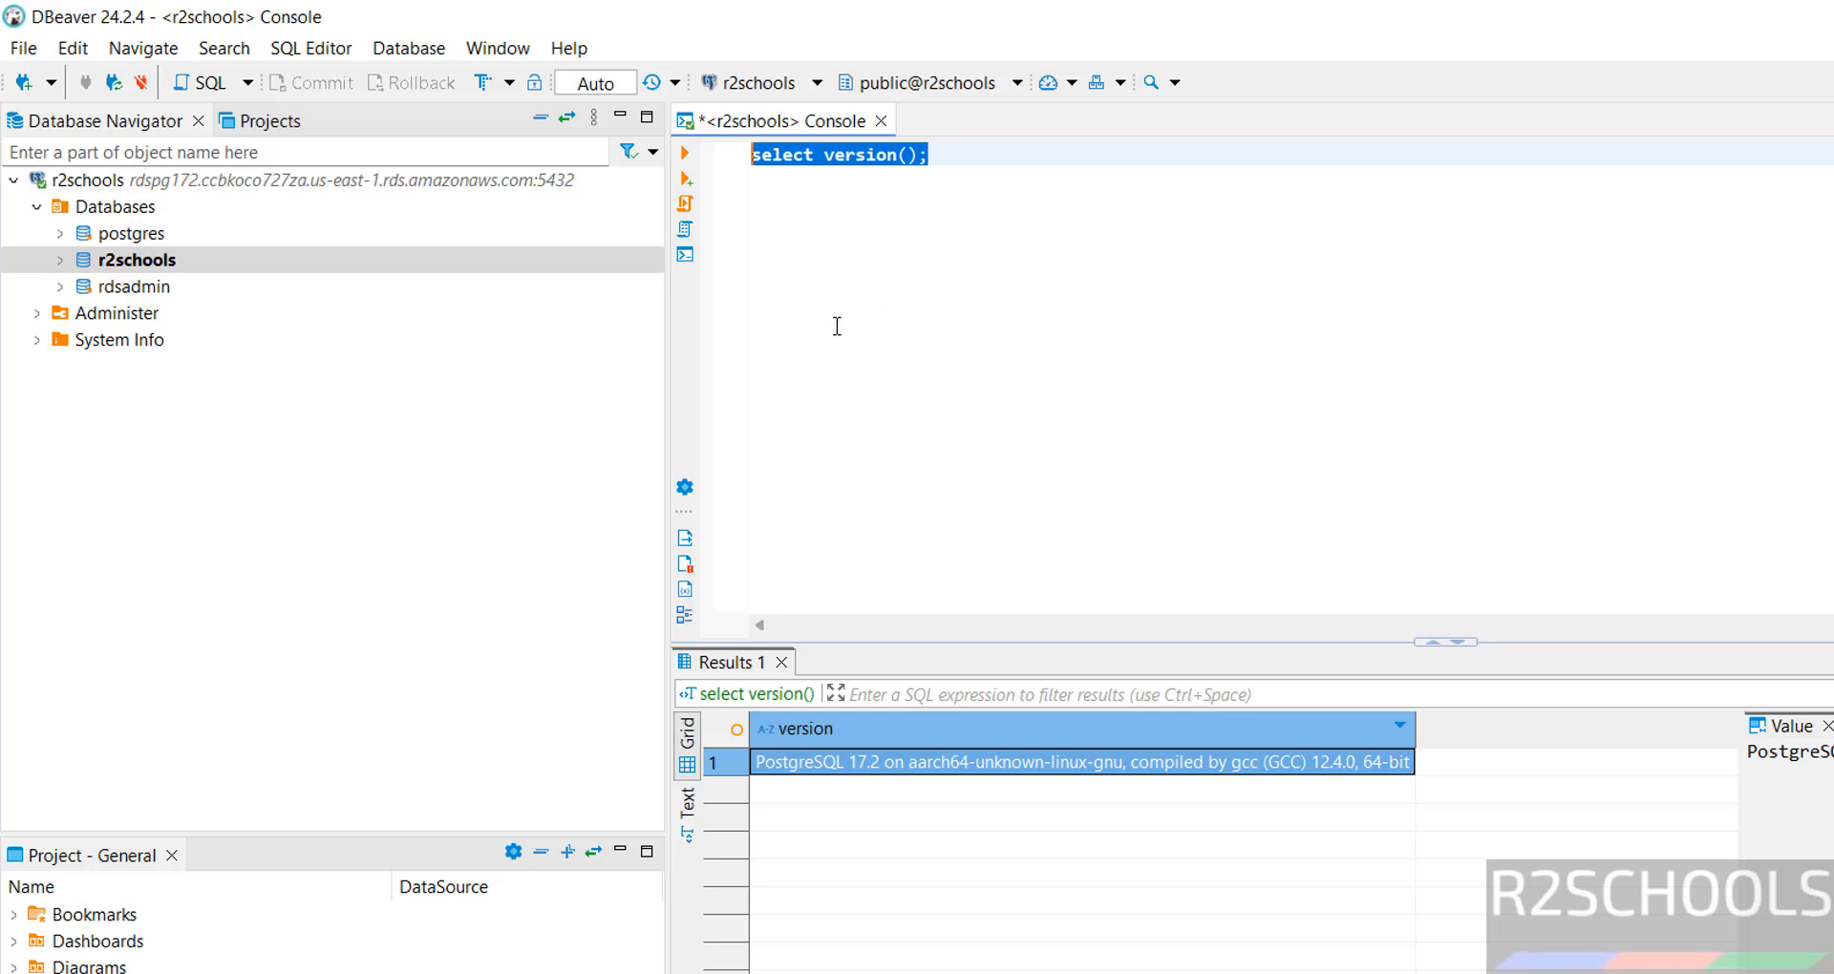
Launch SQL Shell (psql) from the Start menu's All apps list.
key("super")
left_click(1404, 284)
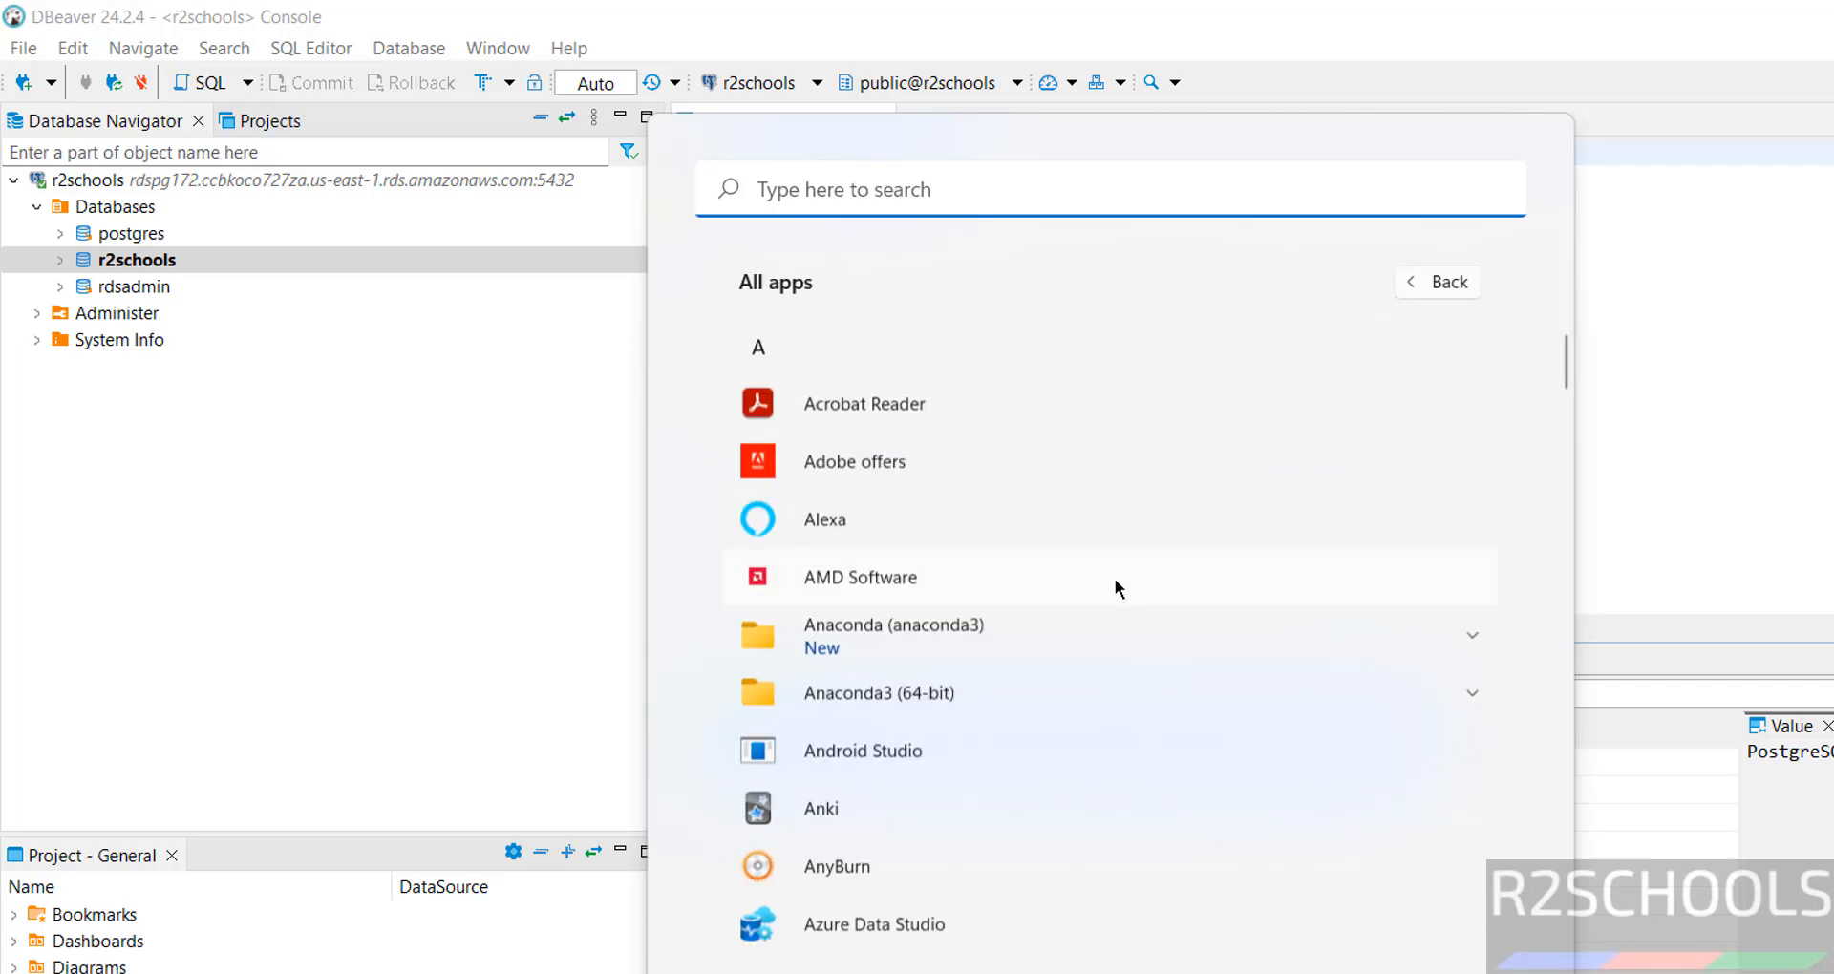
scroll(1103, 604, "down", 20)
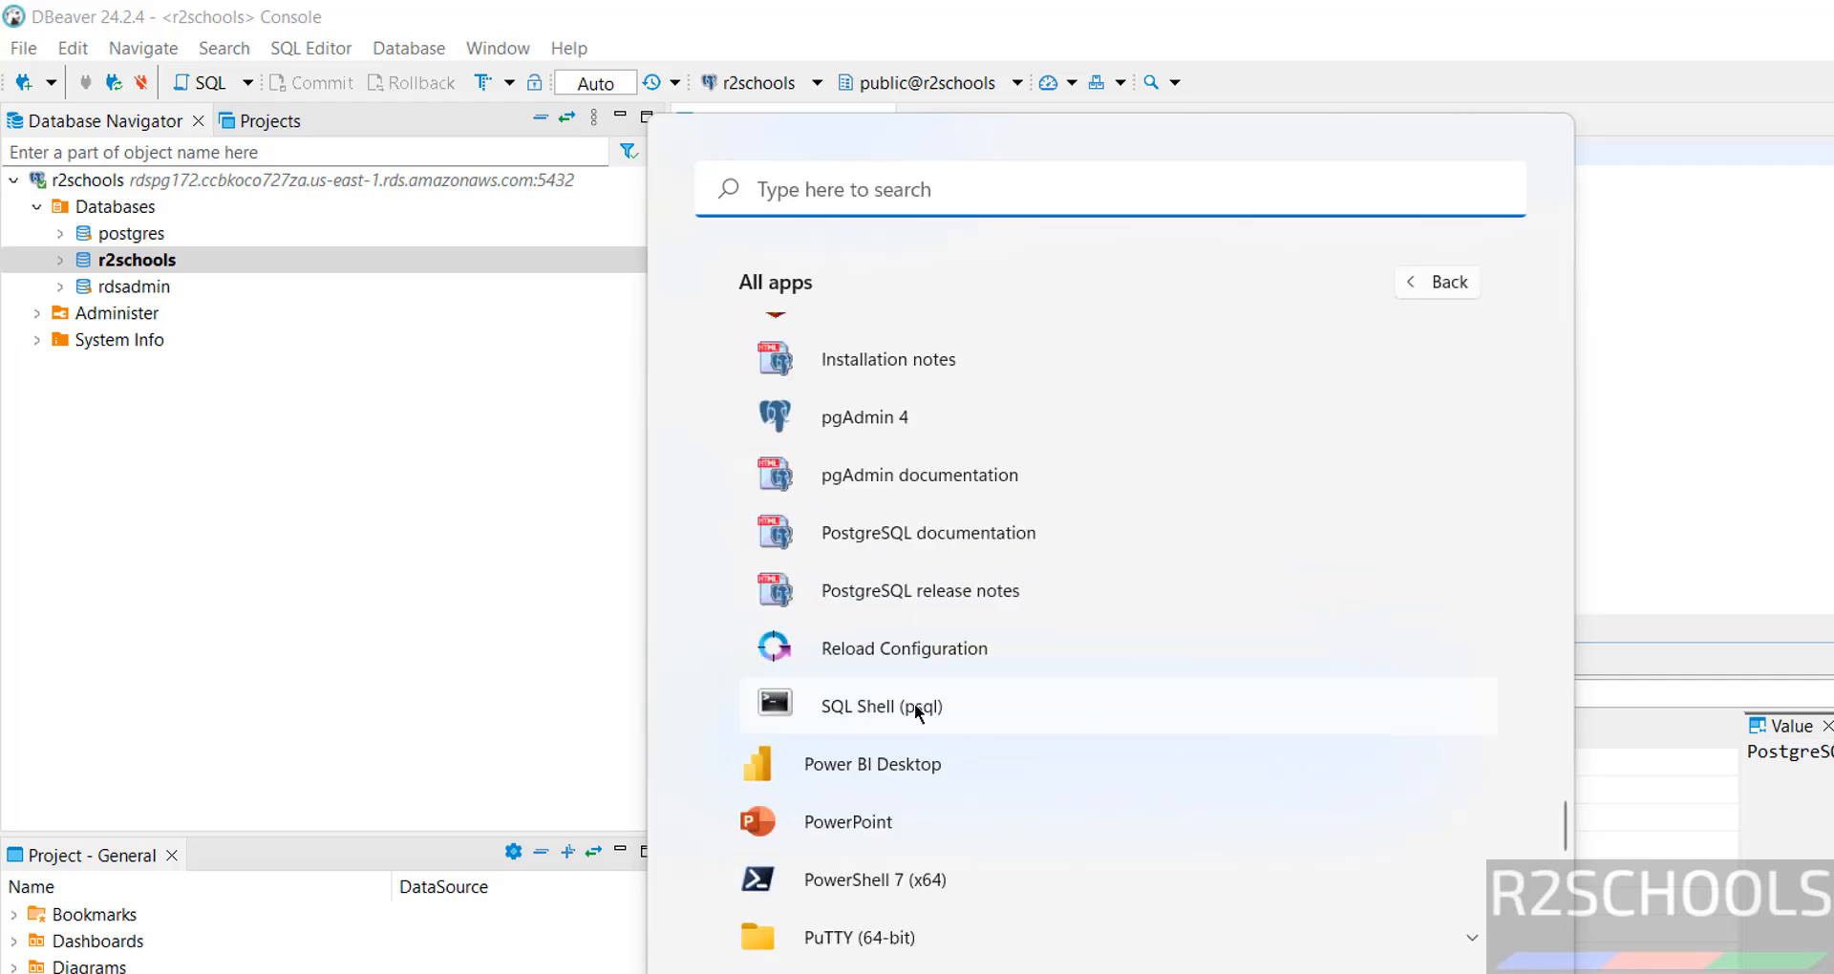
left_click(914, 703)
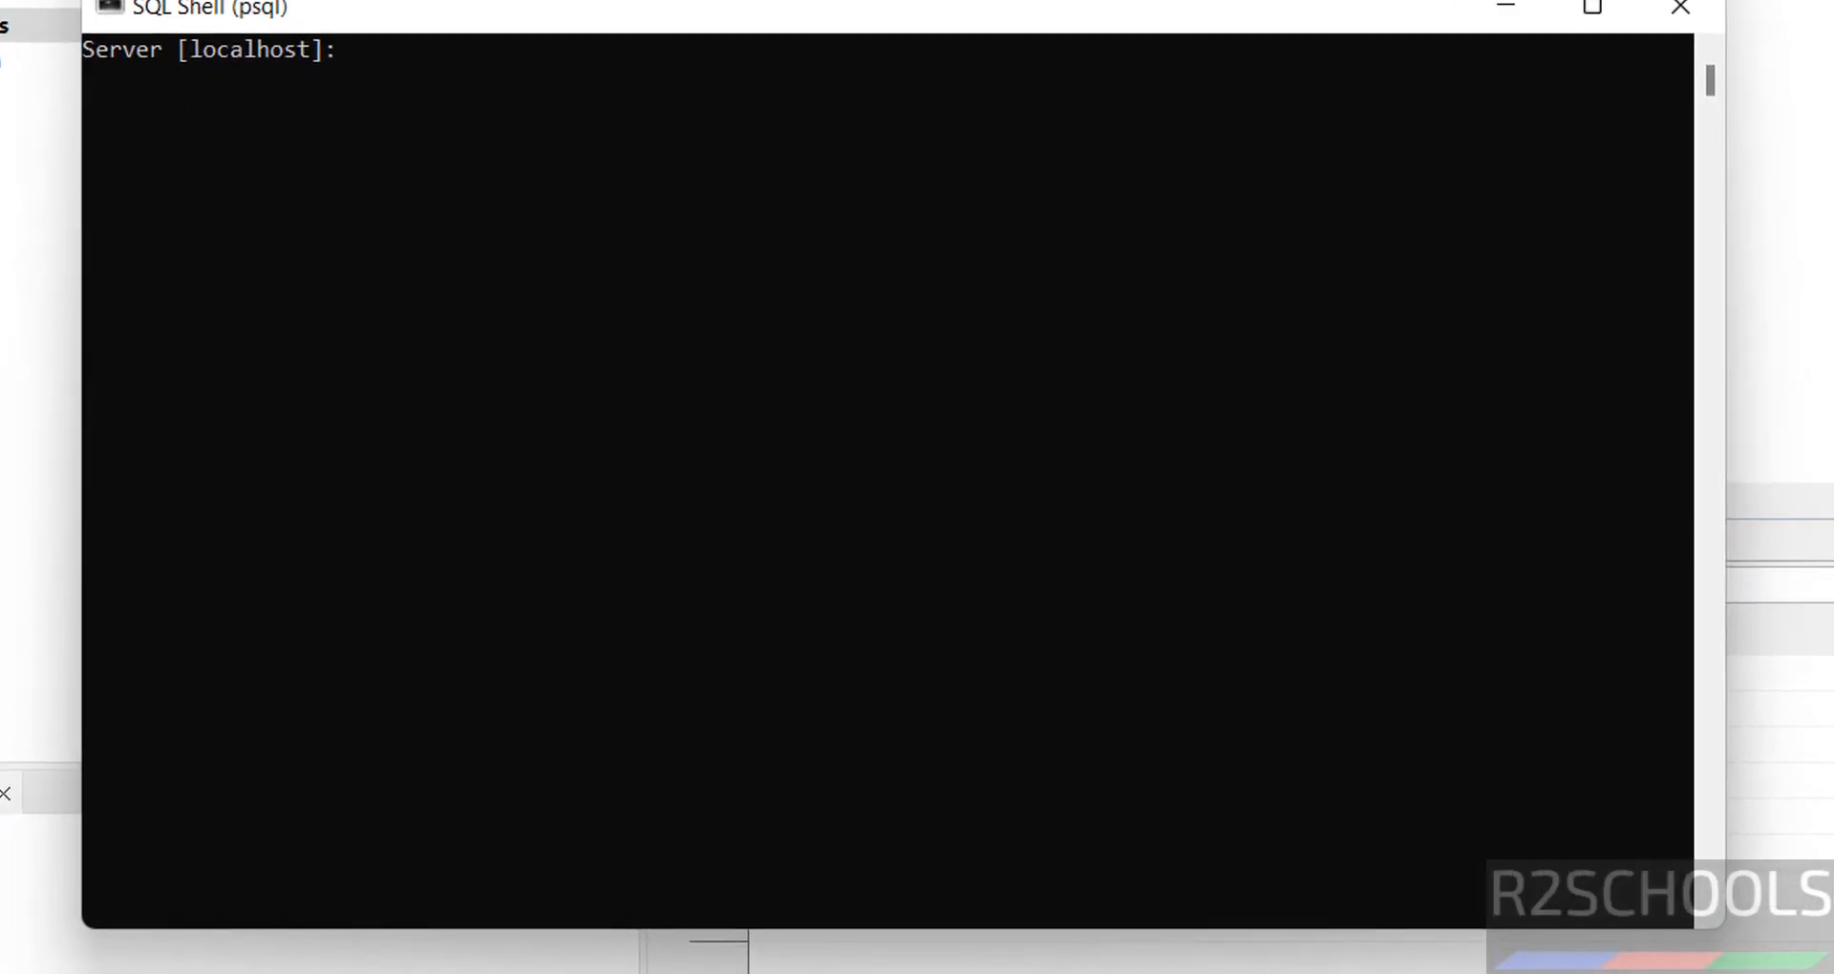
Enter the copied rdspg172 endpoint as server, r2schools as database, and keep port 5432.
mouse_move(1397, 973)
left_click(1600, 966)
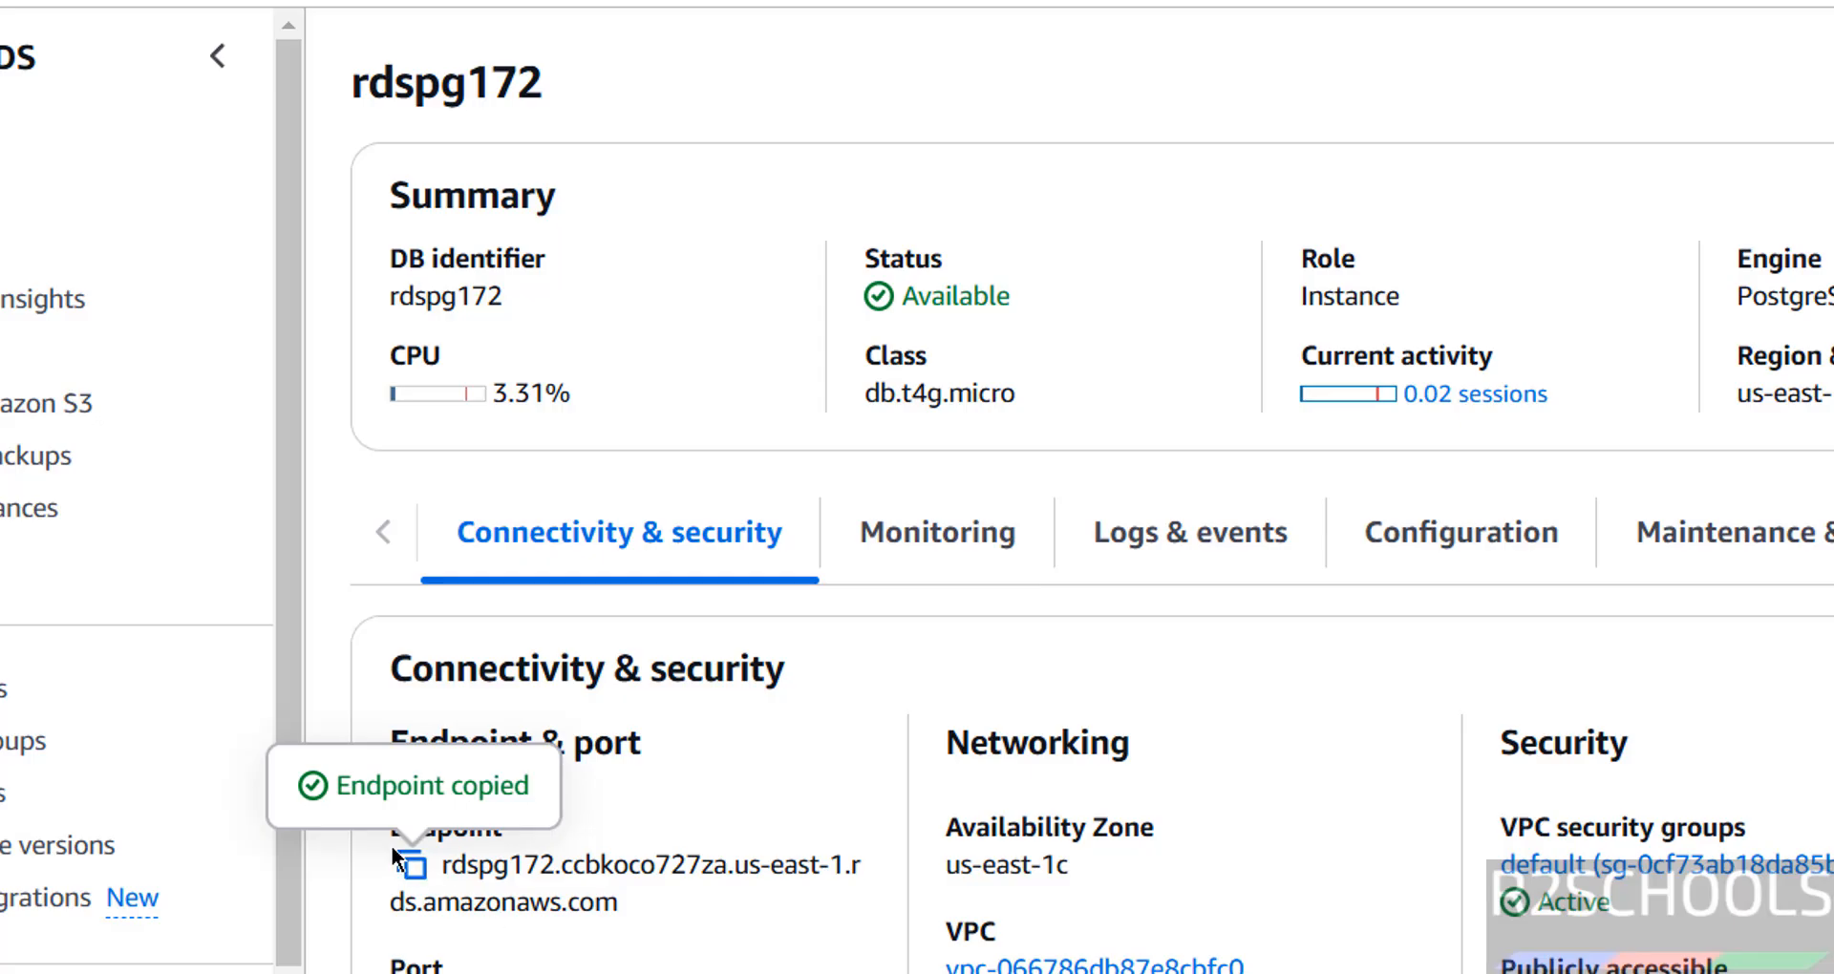
key("alt+Tab")
right_click(1129, 468)
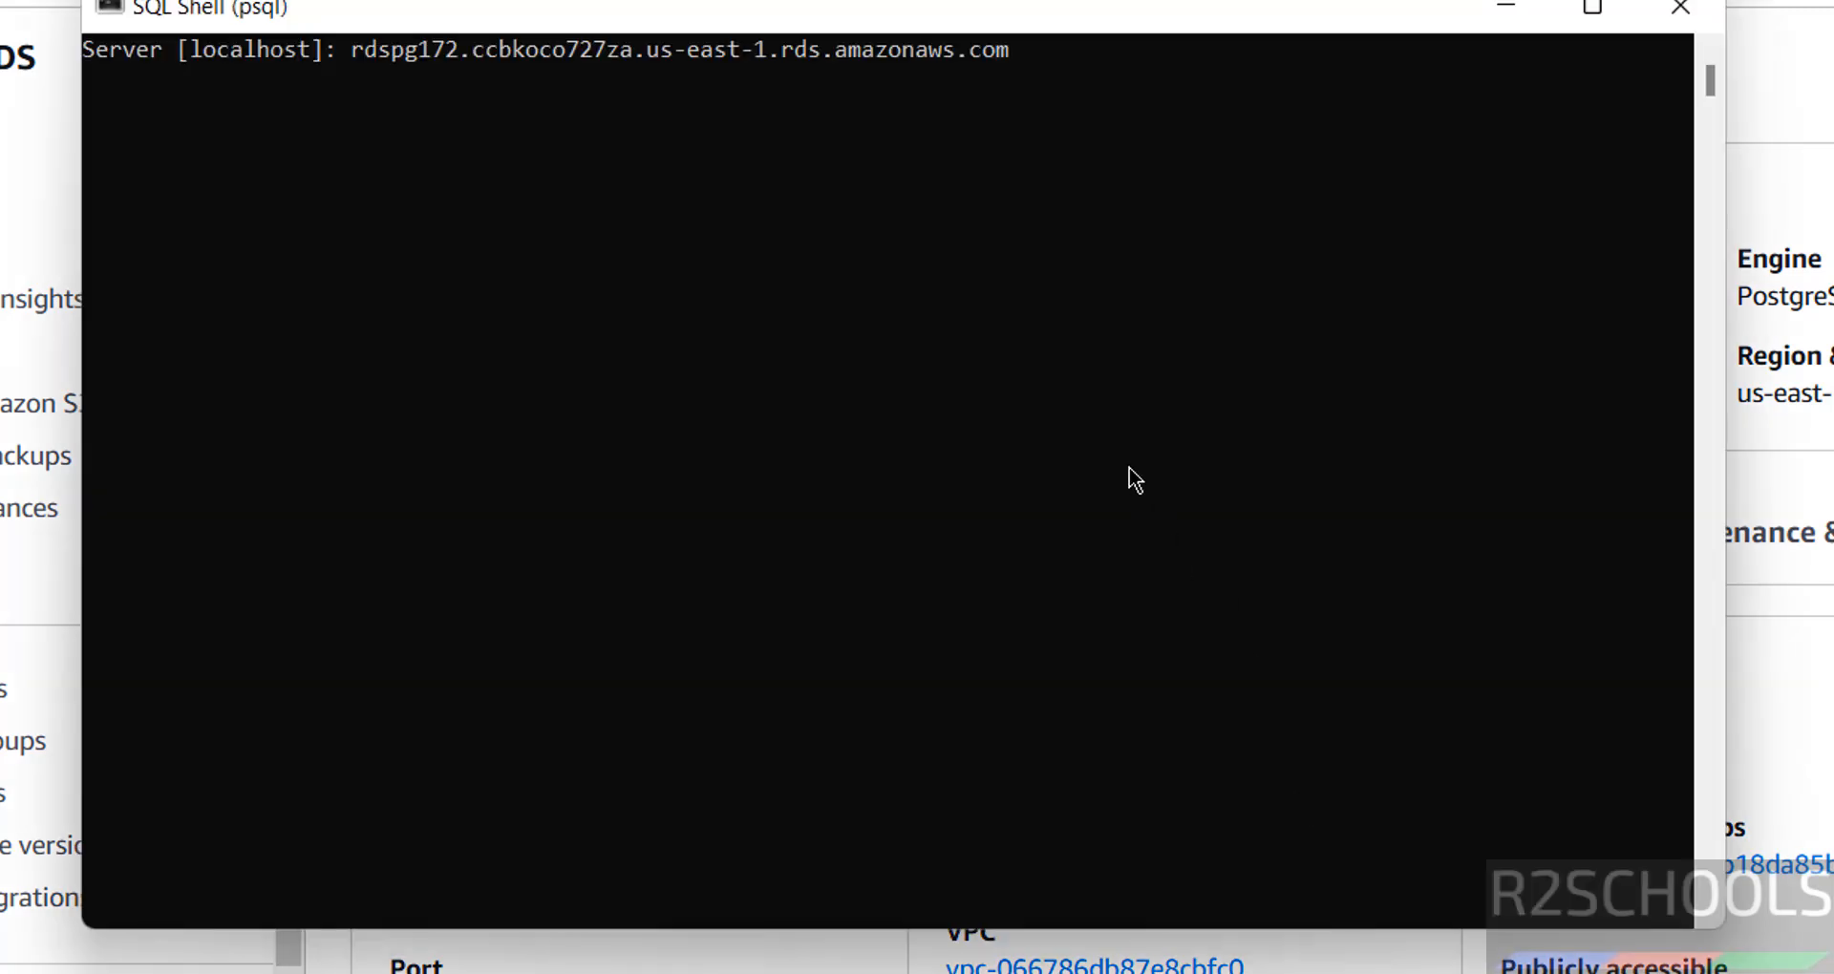
key("Return")
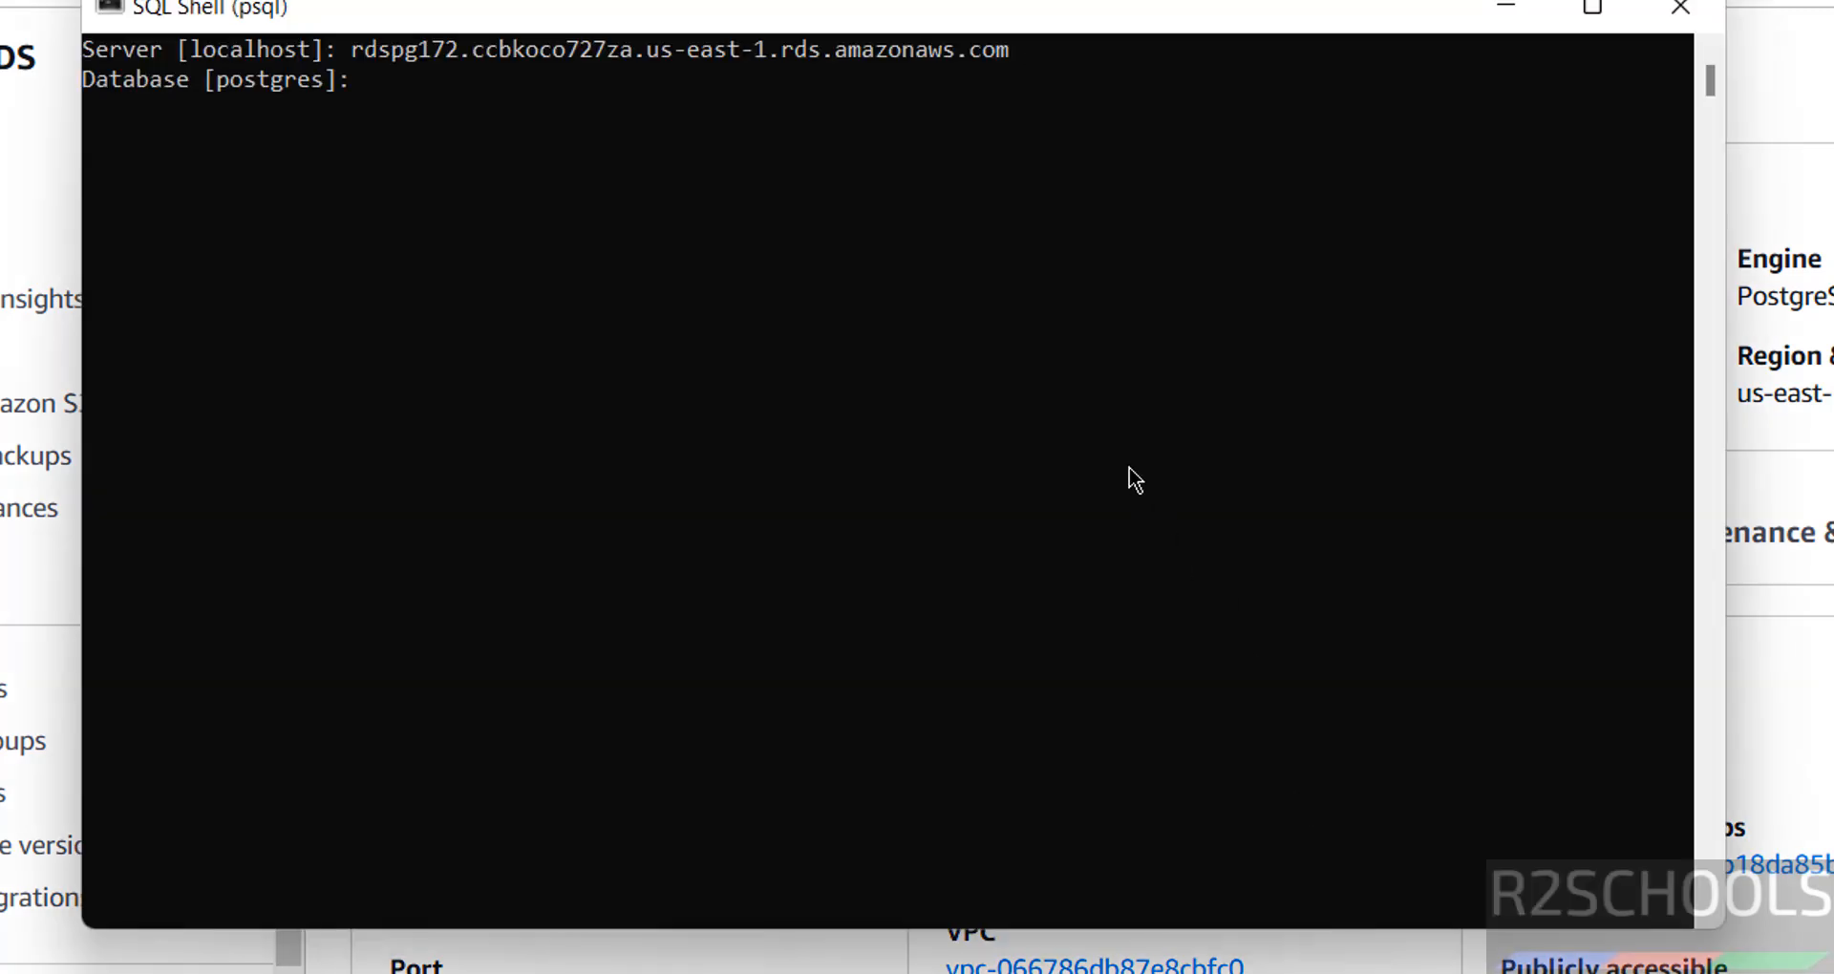
type("r2schools")
key("Return")
key("Return")
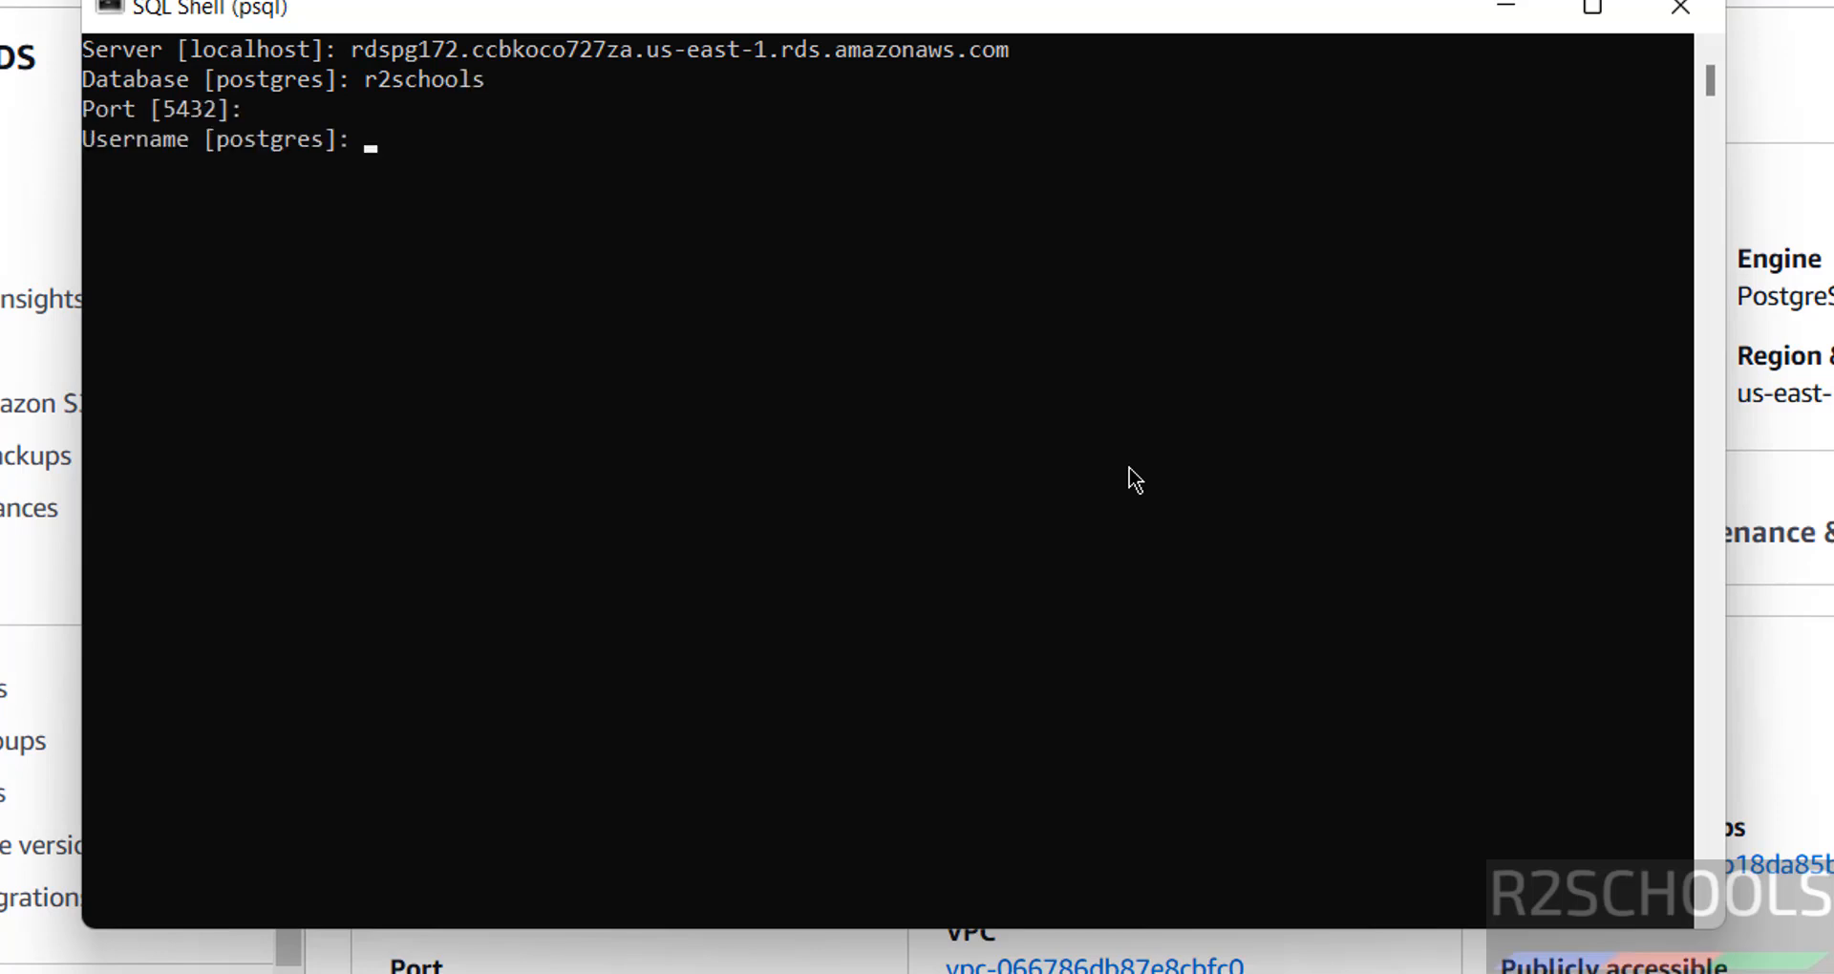
key("Return")
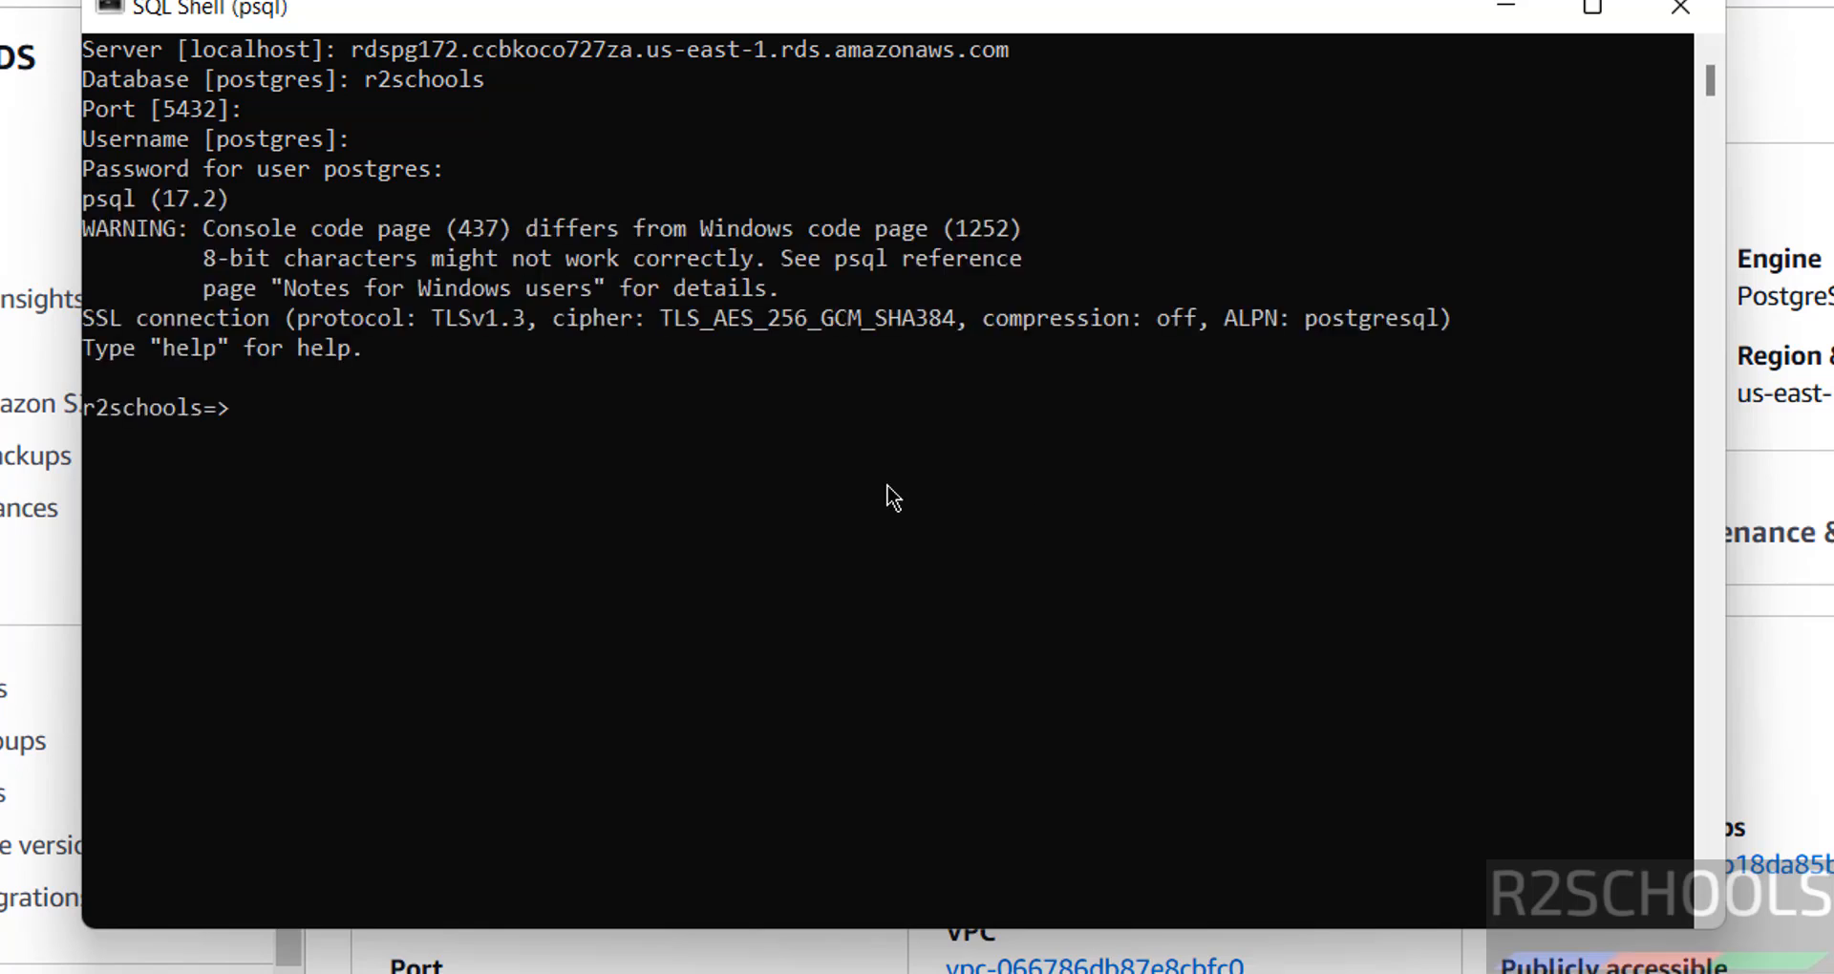
Check select version(), create table student(sno int primary key, sname varchar(100)), and list it with \dt.
type("select version")
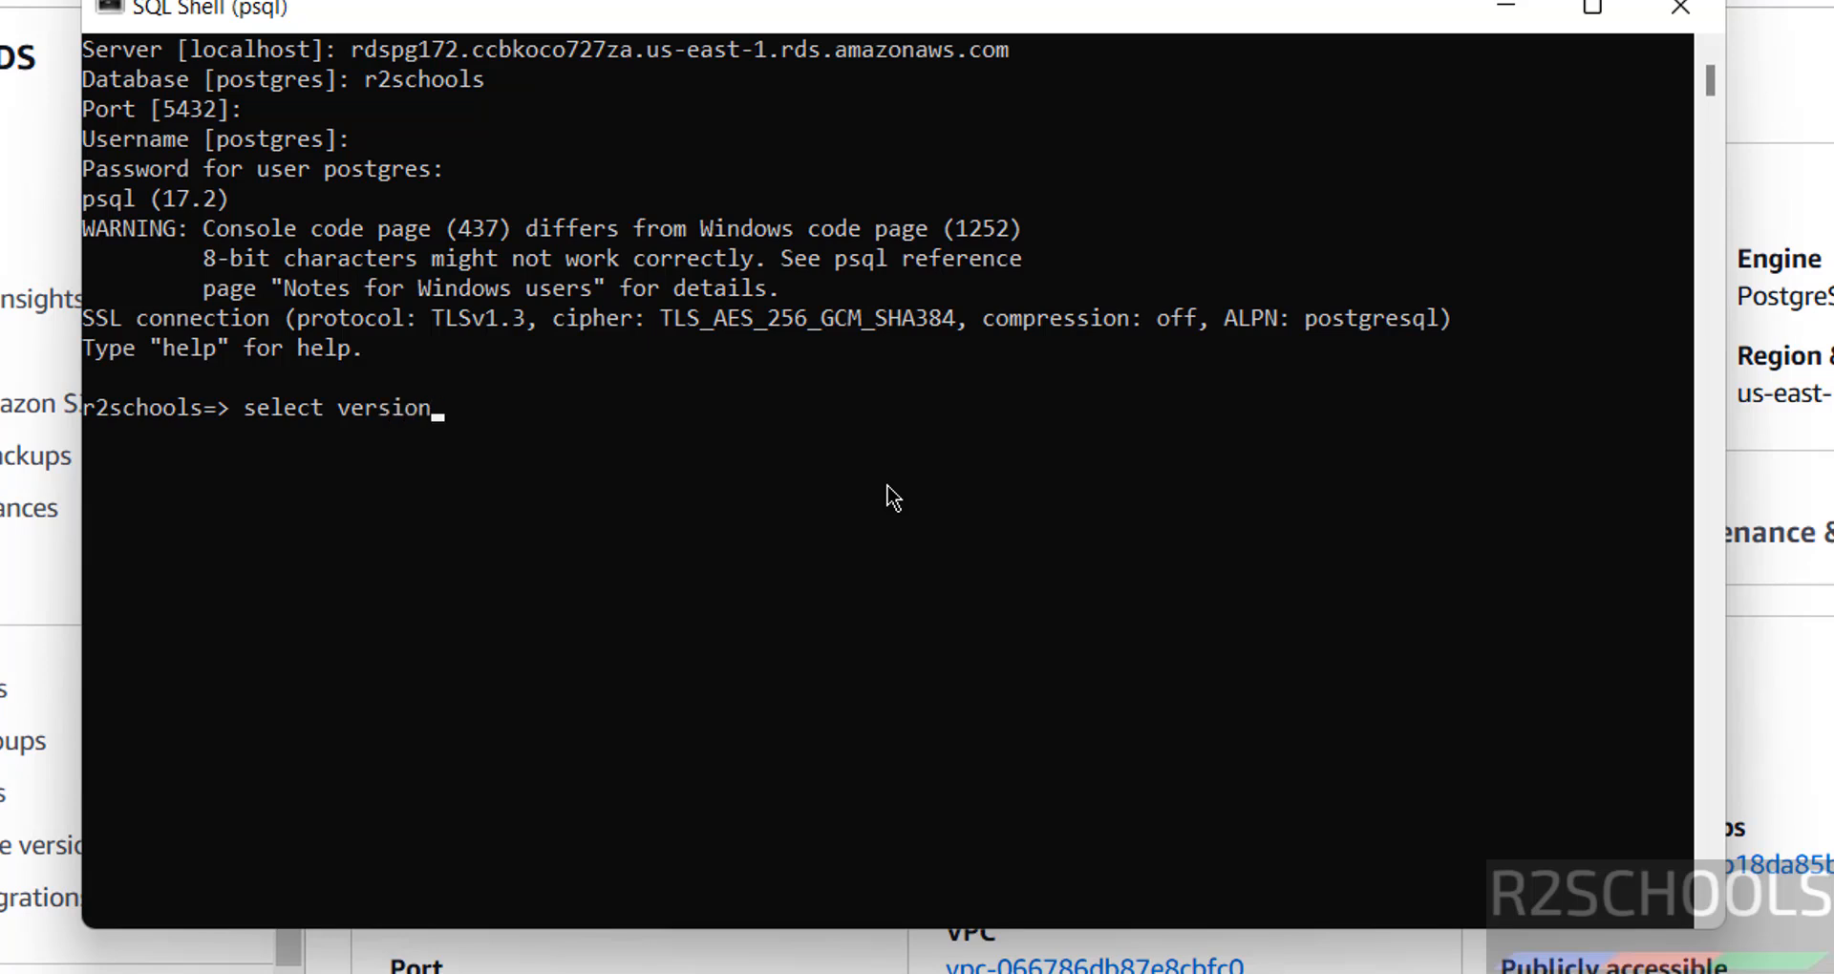
type("();")
key("Return")
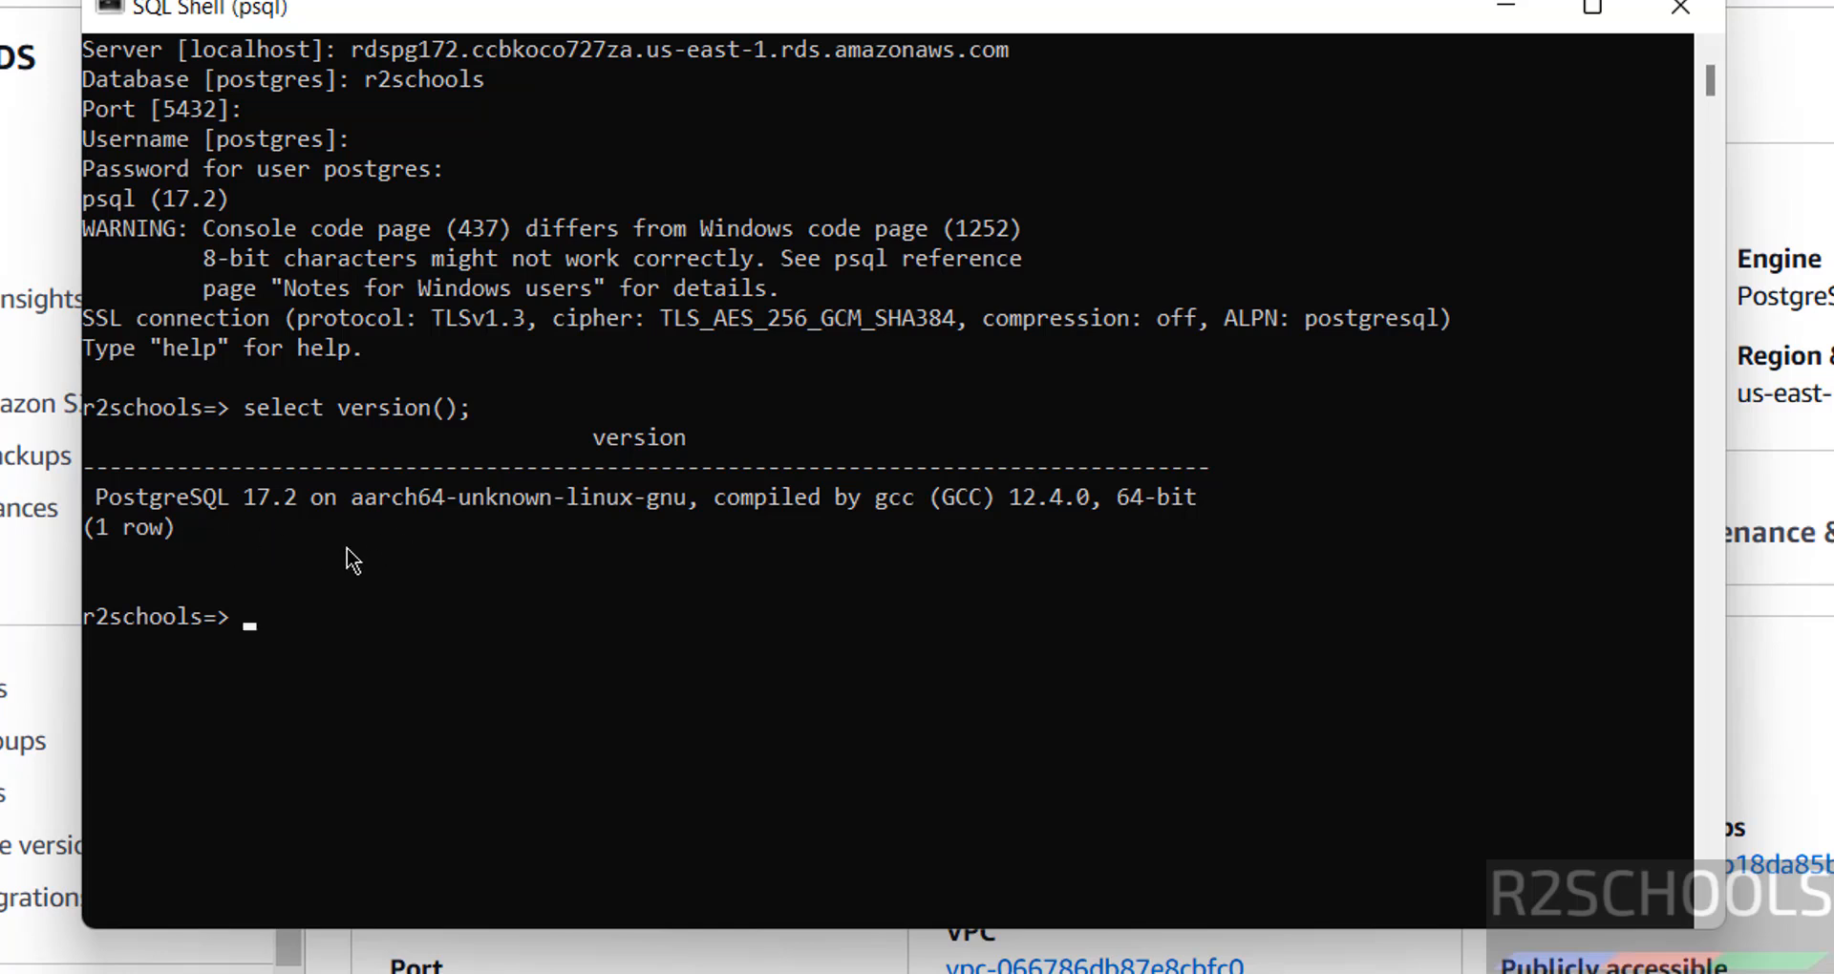
type("create table student")
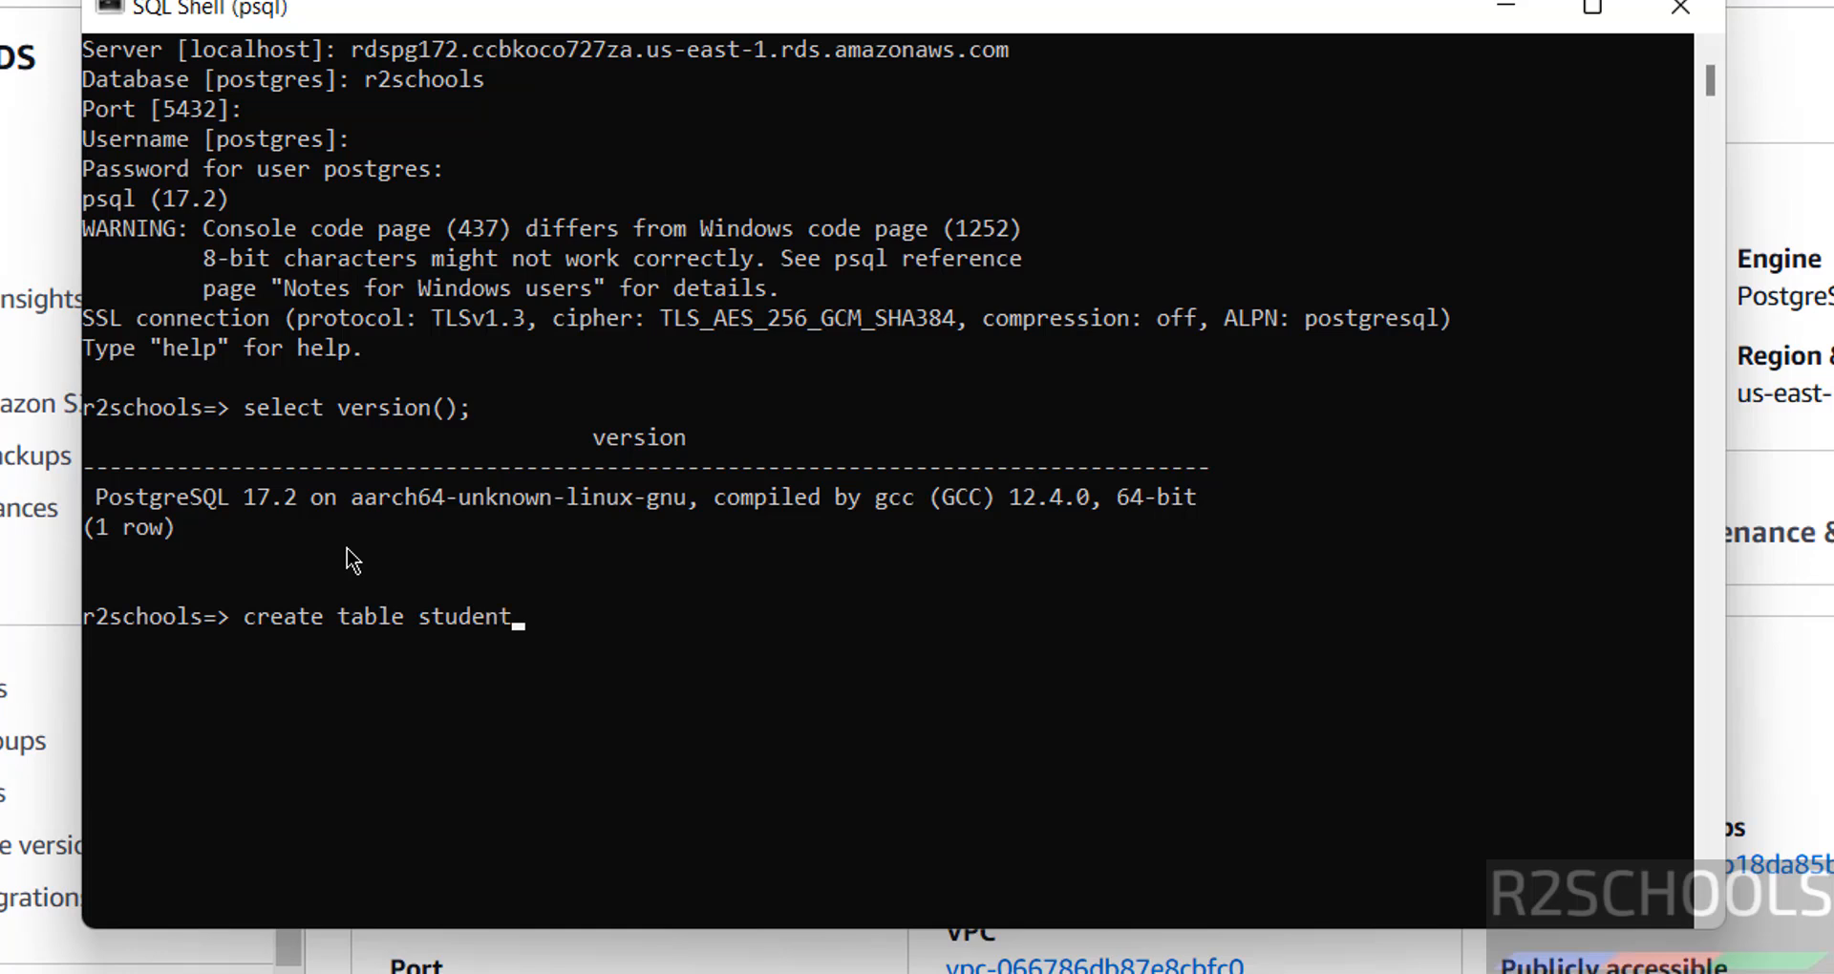
type("(sno int")
type(" pei")
key("BackSpace")
key("BackSpace")
type("rimary ke")
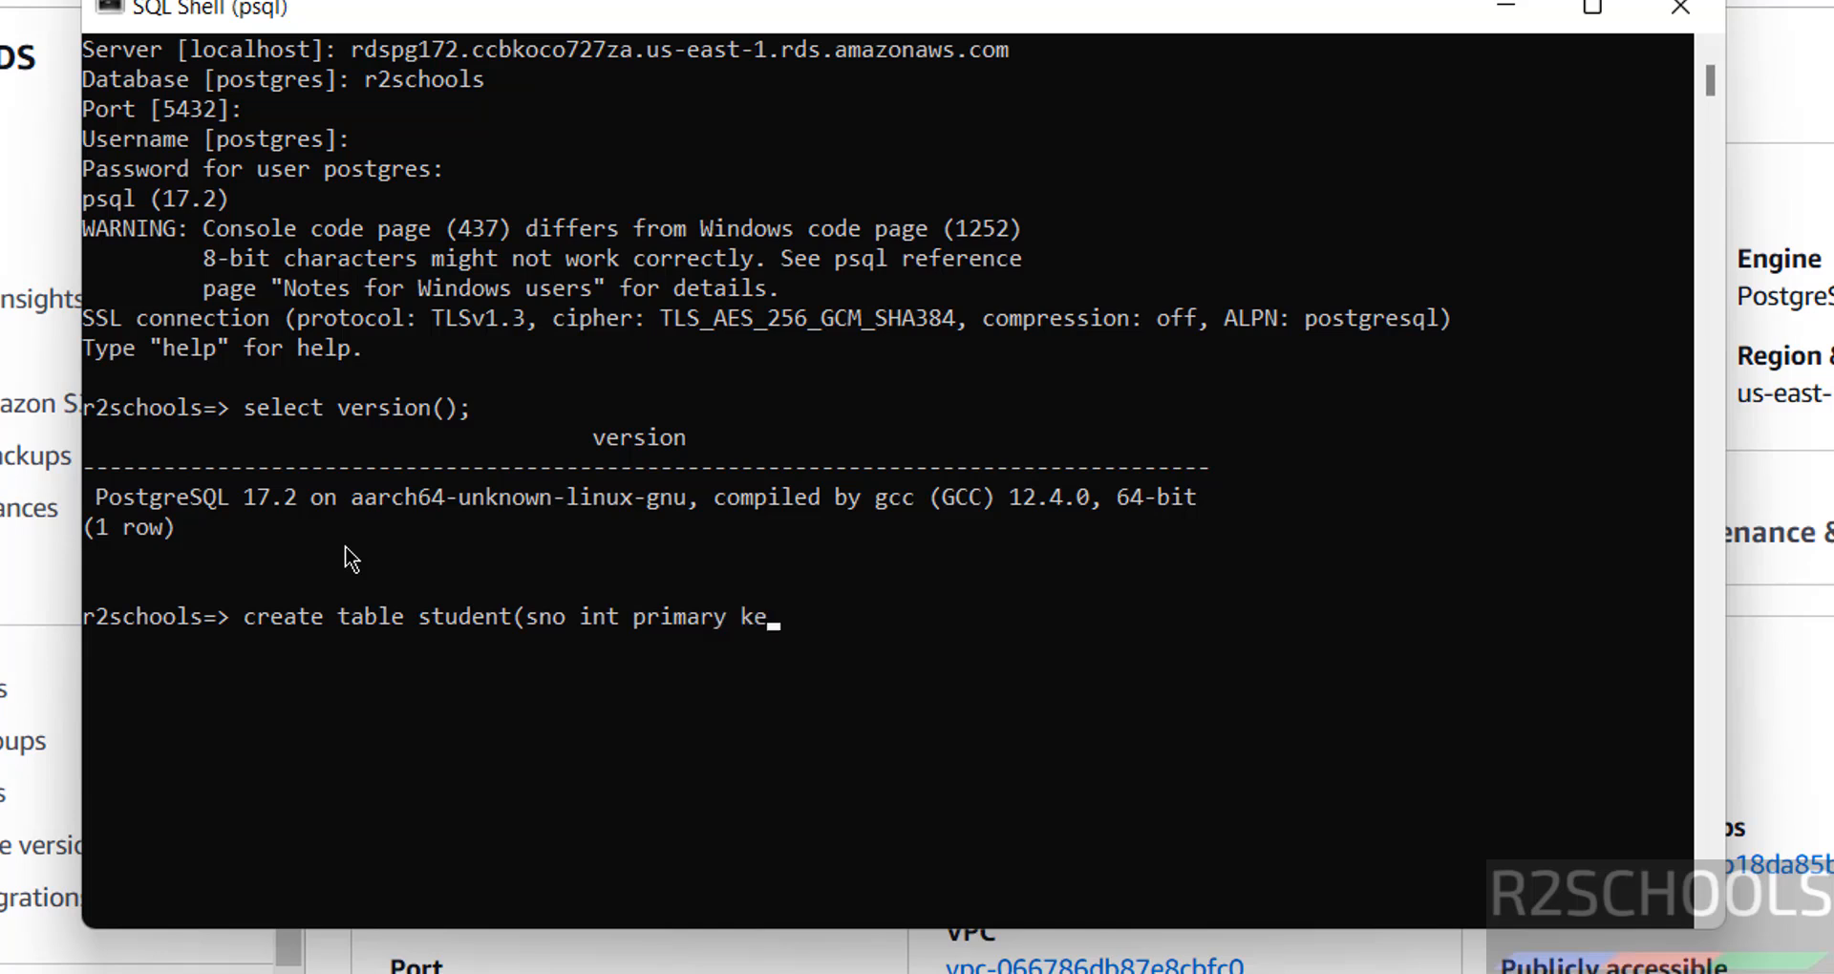
type("y, sname ")
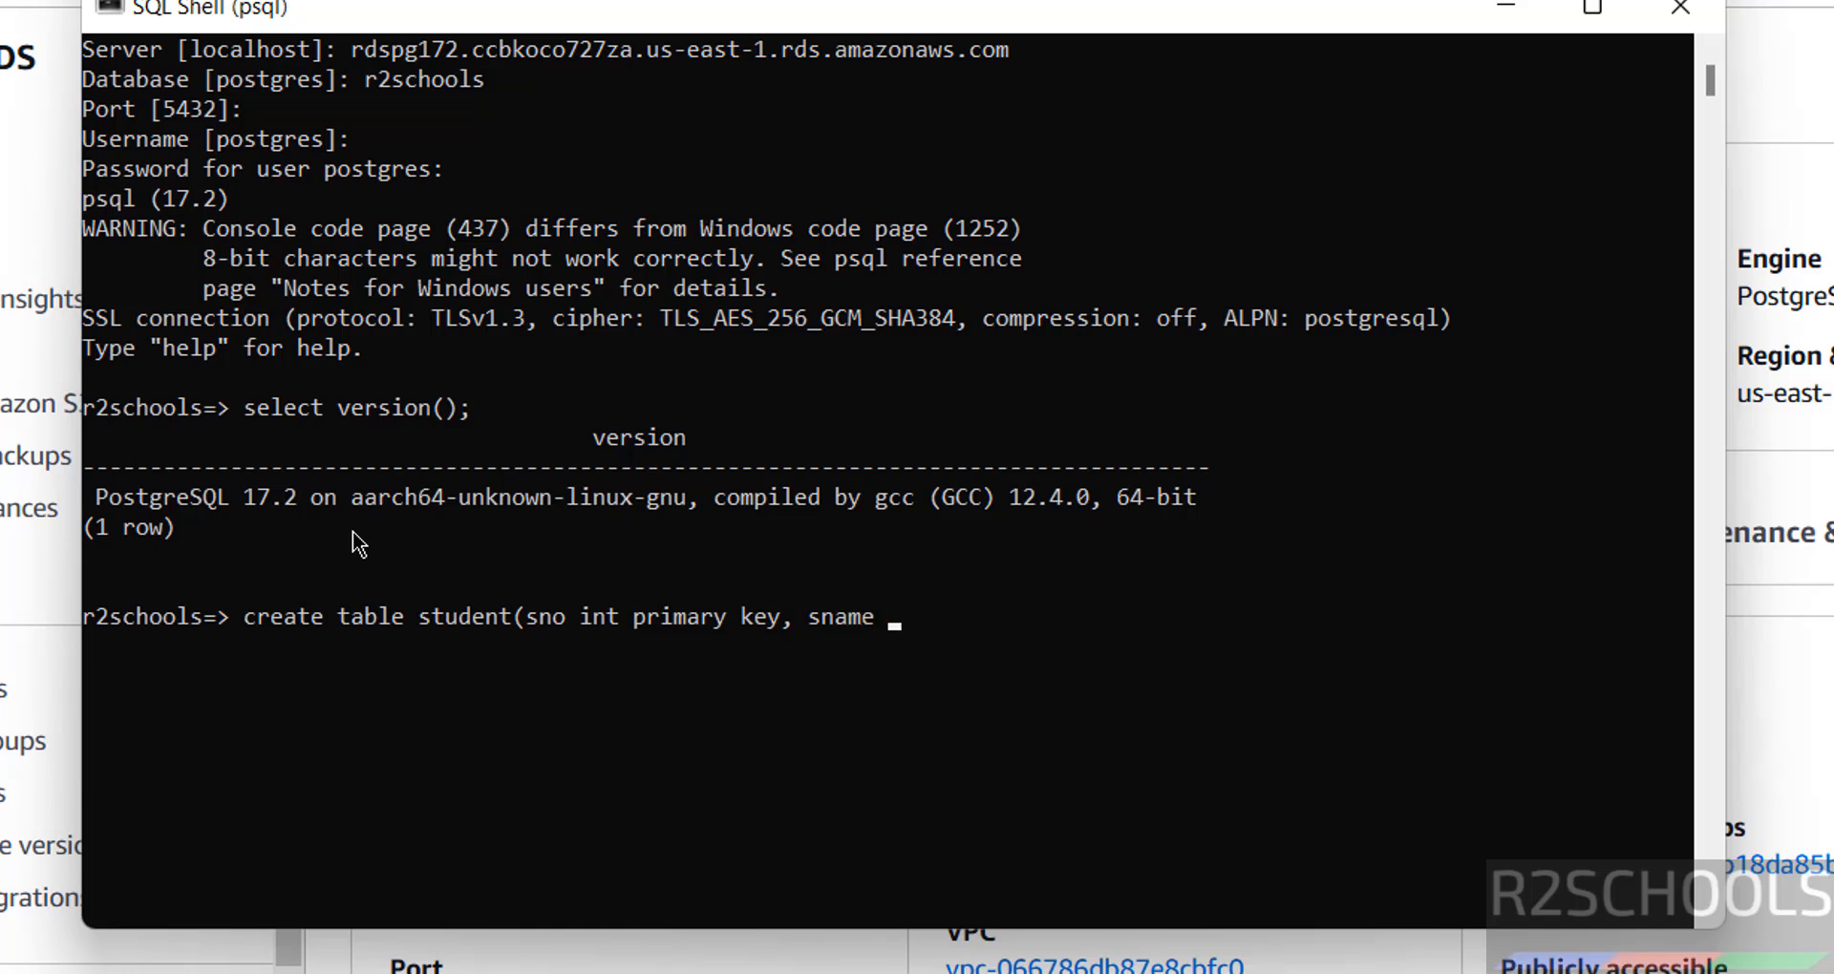
type("varchar(100)")
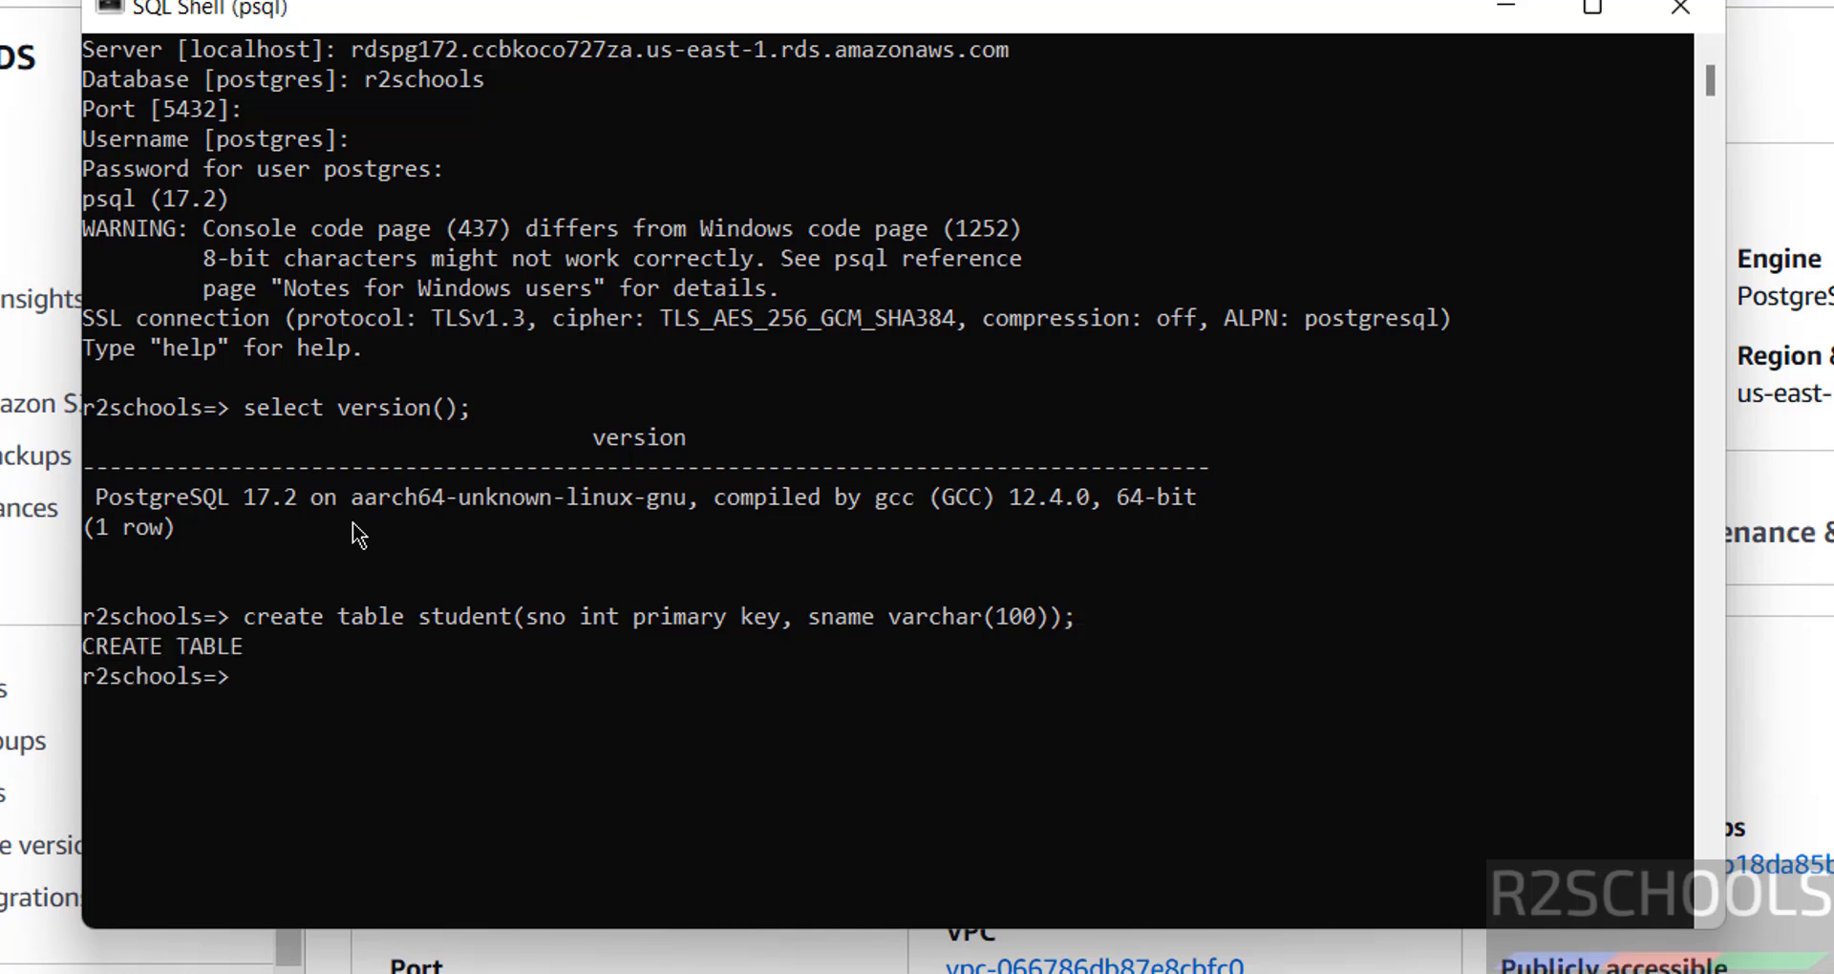
type("\\dt")
key("Return")
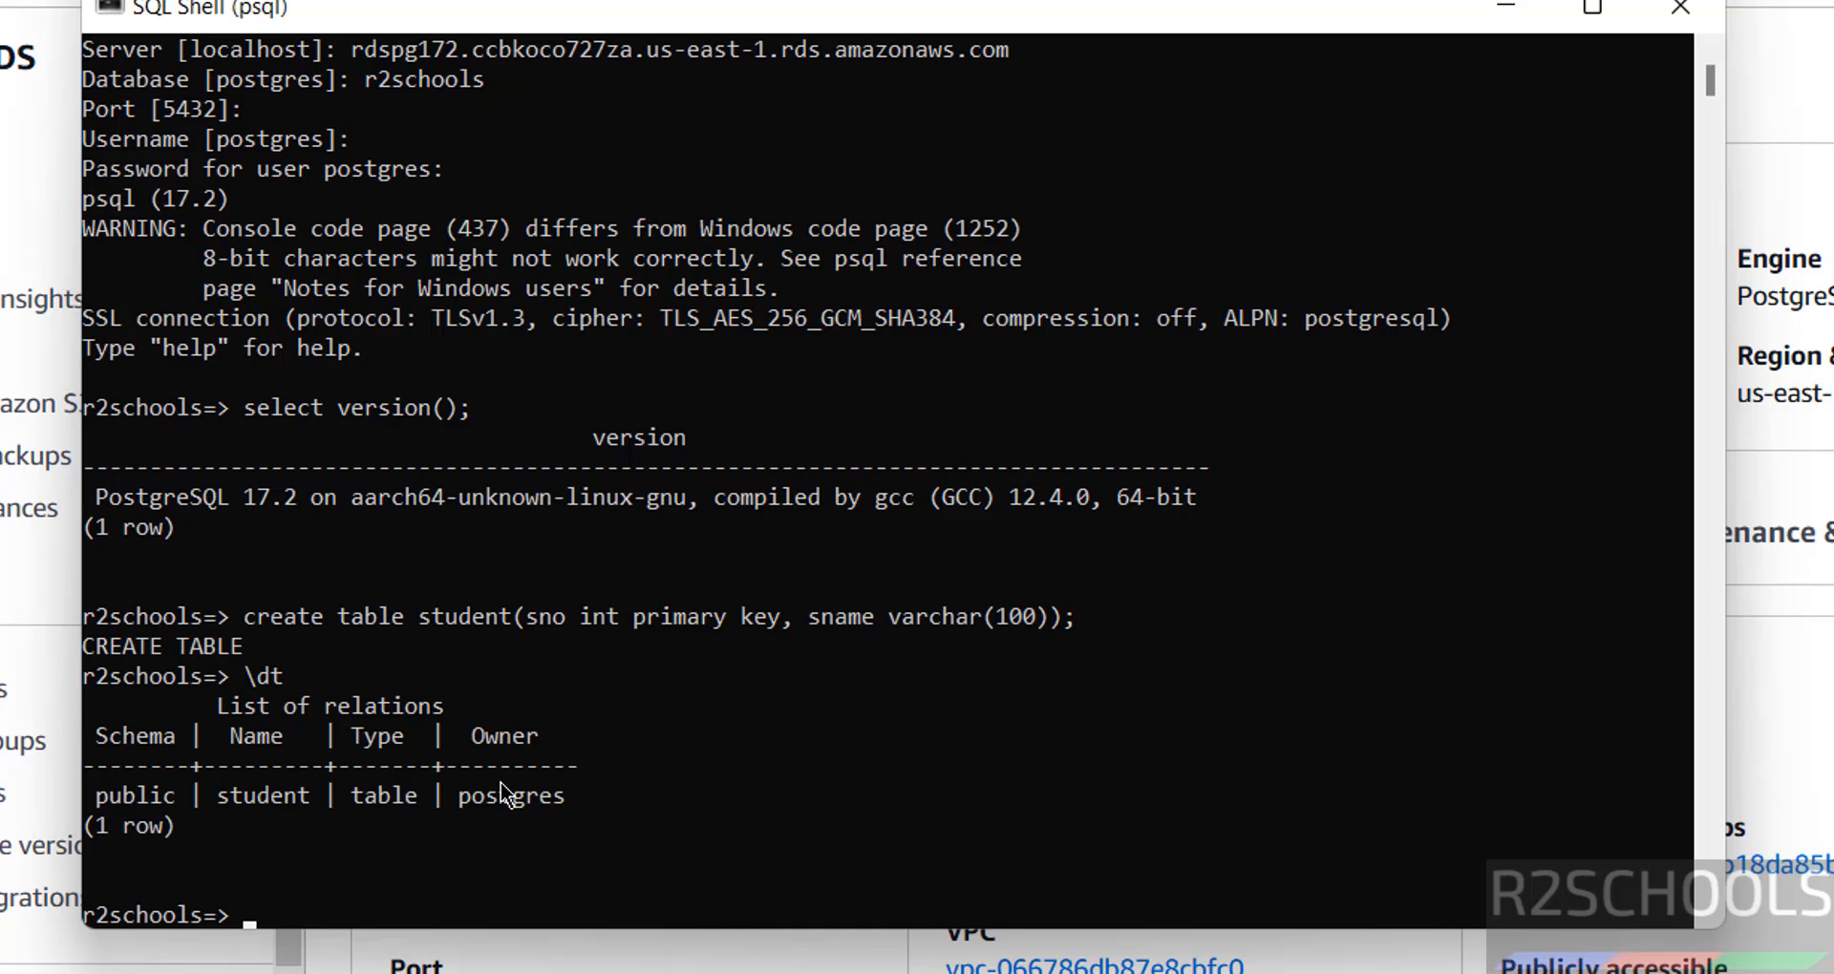
left_click(707, 973)
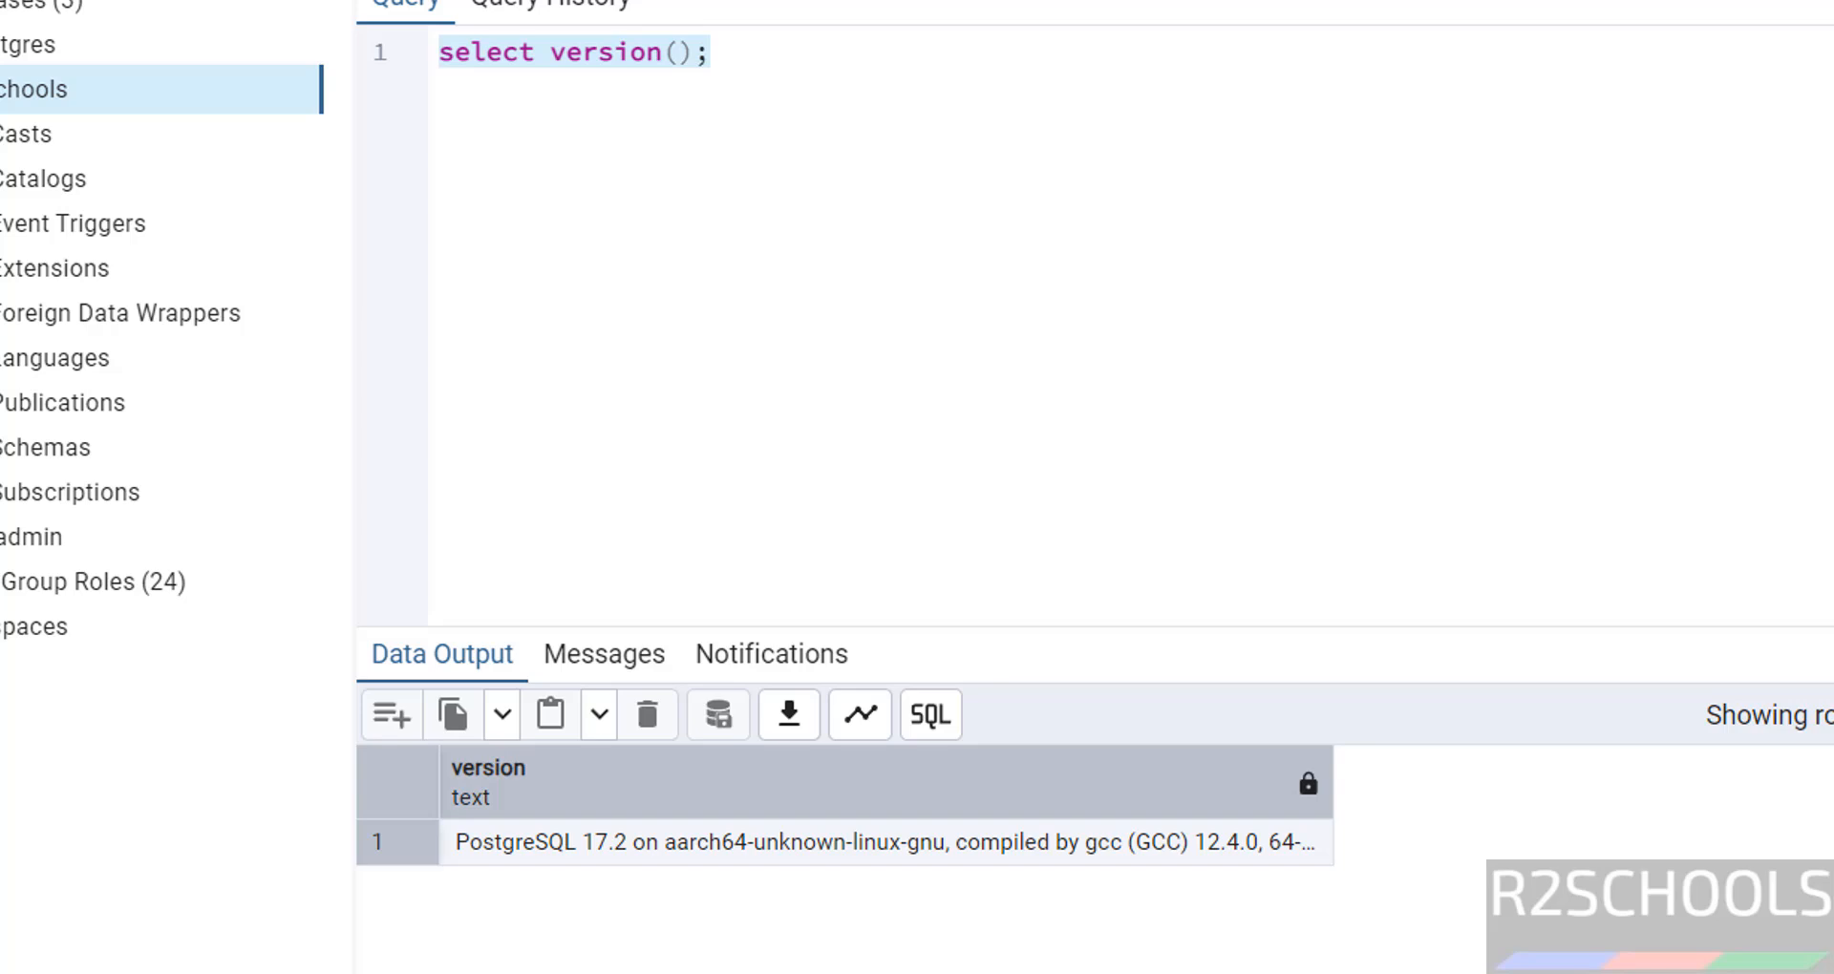
Expand r2schools' Schemas > public > Tables to reveal the student table.
left_click(23, 585)
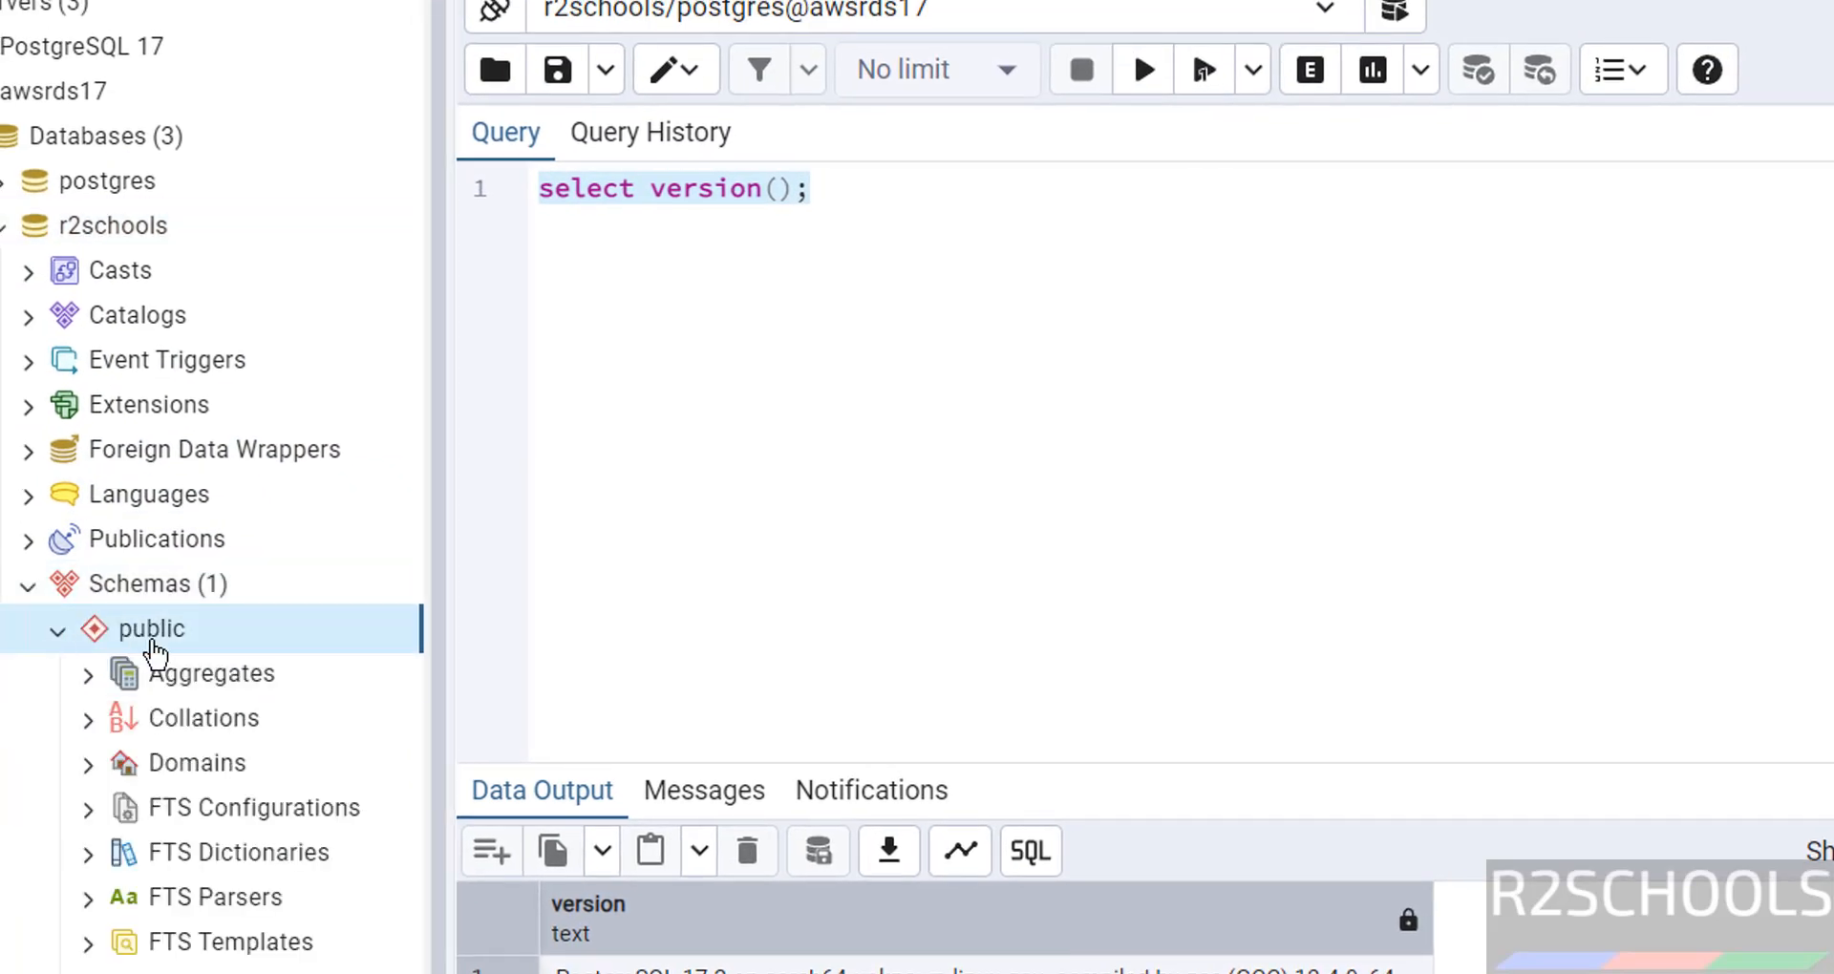
scroll(118, 794, "down", 3)
left_click(88, 971)
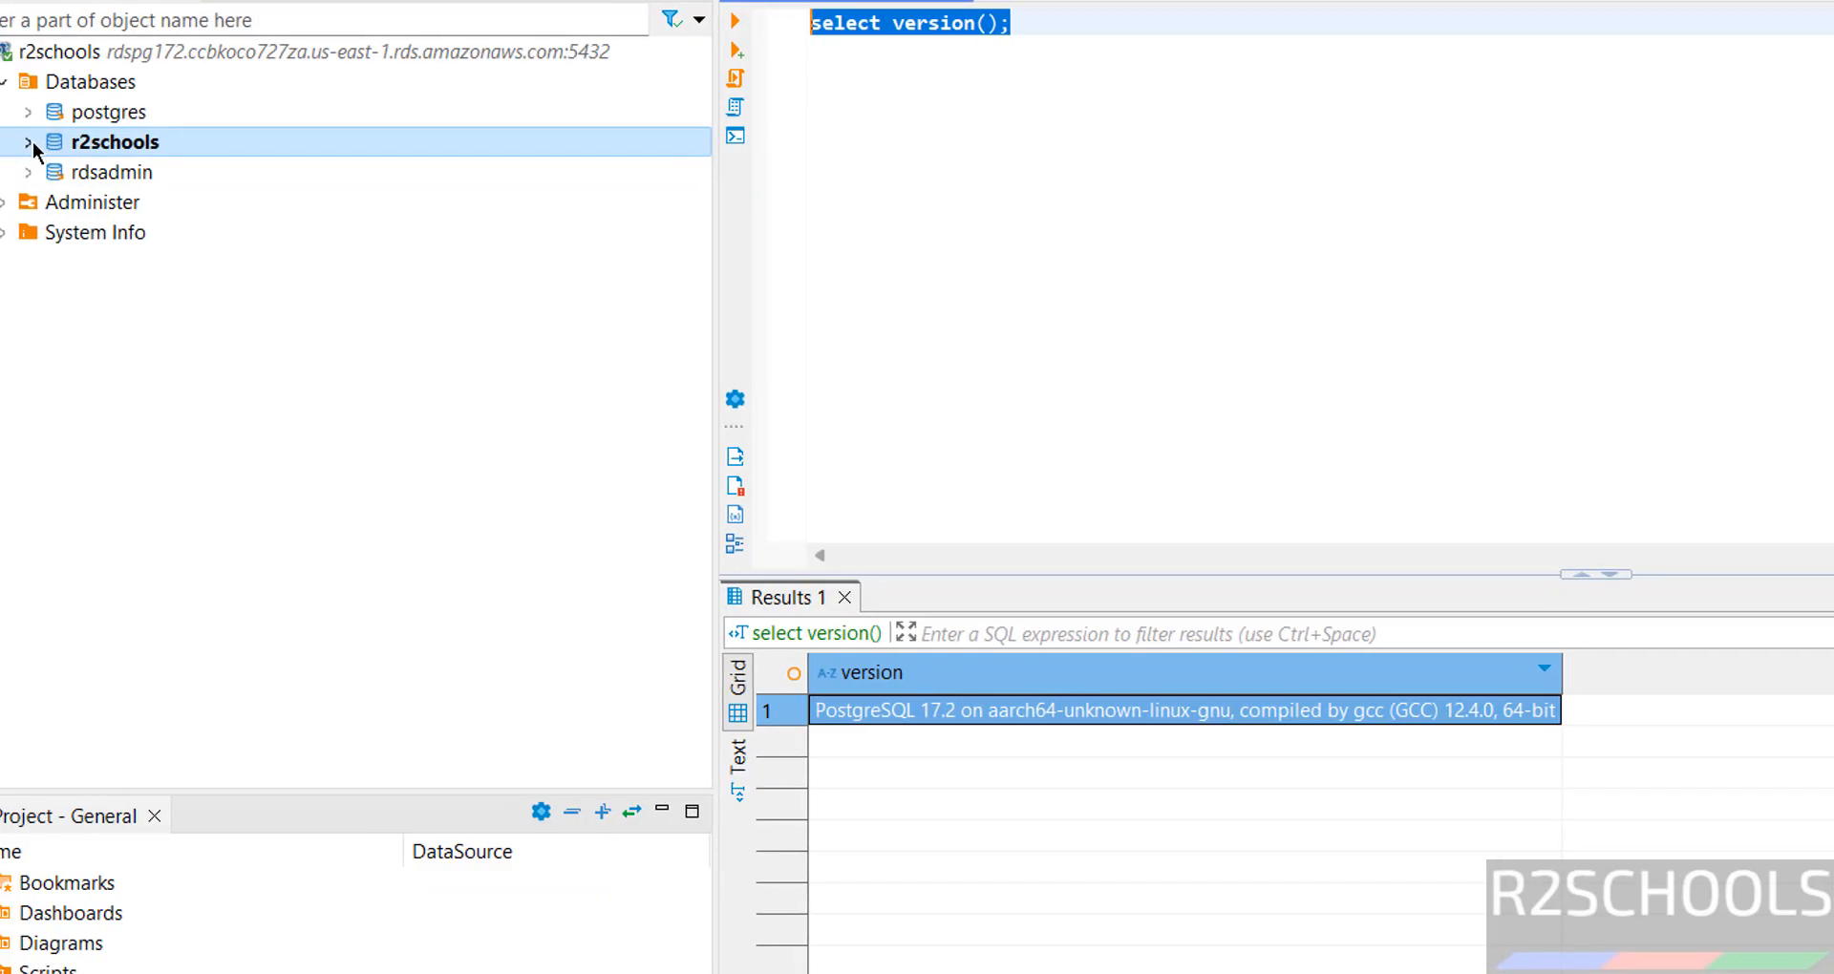
Expand r2schools > Schemas > public > Tables to reveal the student table, then return to SQL Shell.
left_click(31, 143)
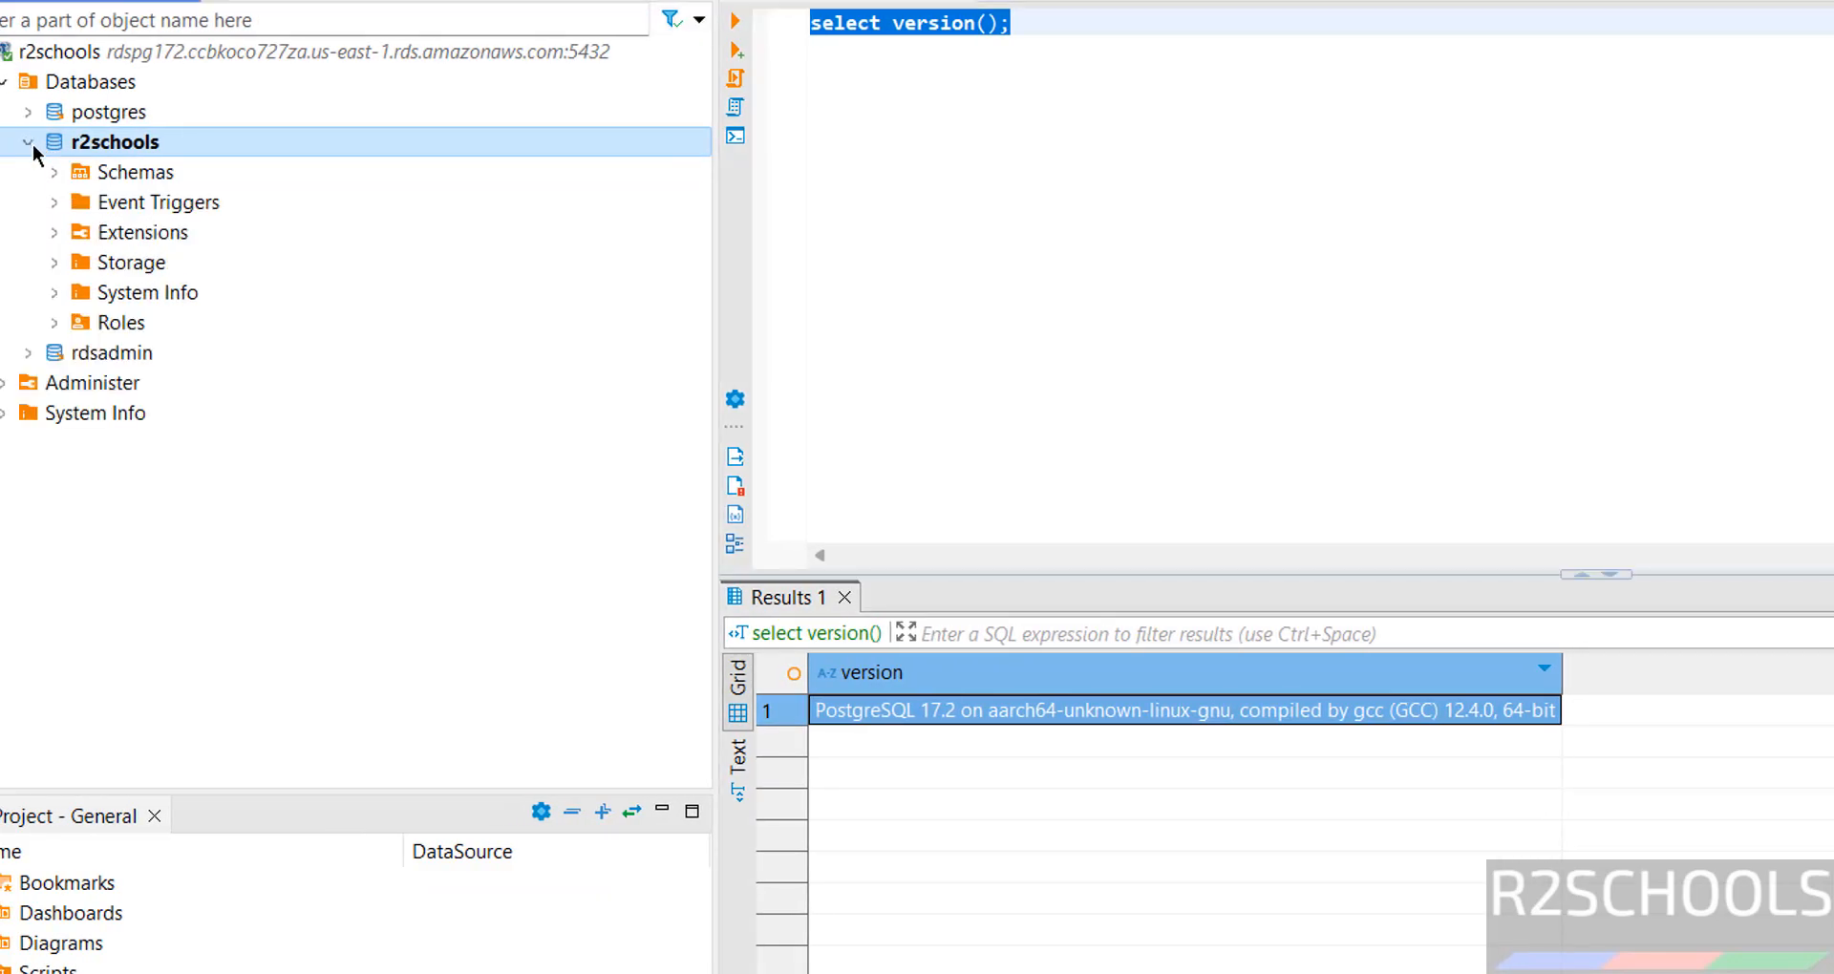
left_click(54, 172)
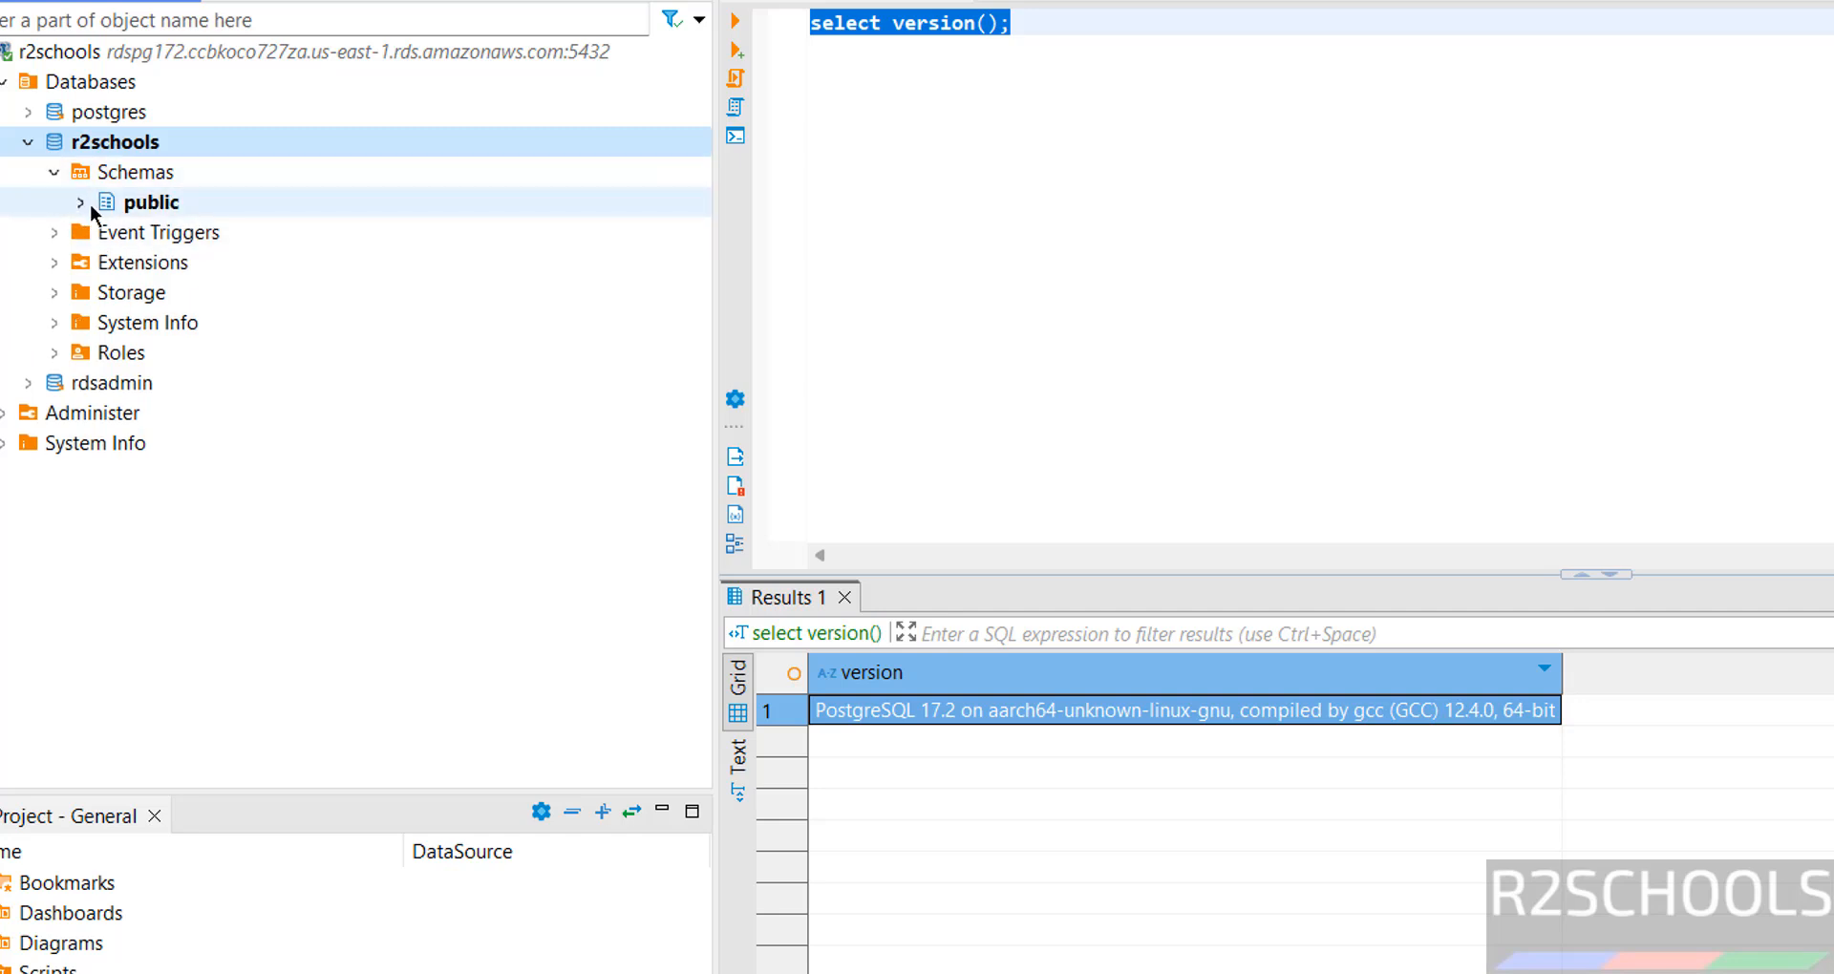
left_click(84, 202)
left_click(107, 232)
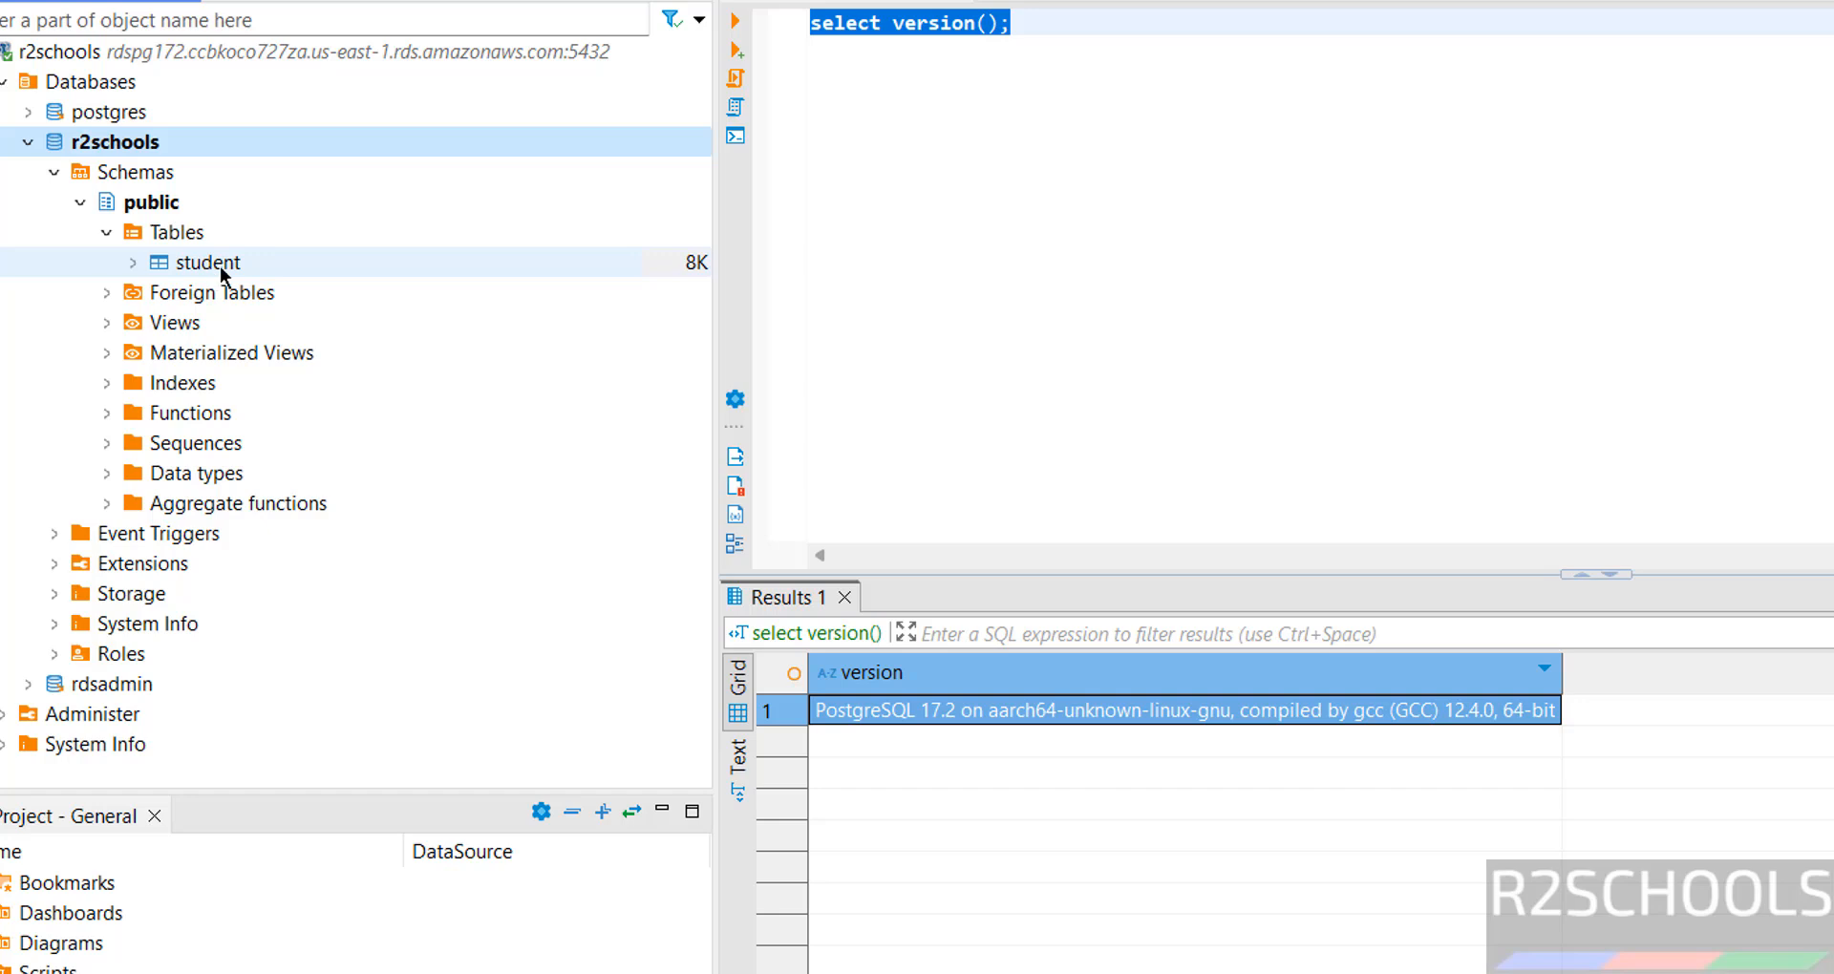
left_click(1051, 152)
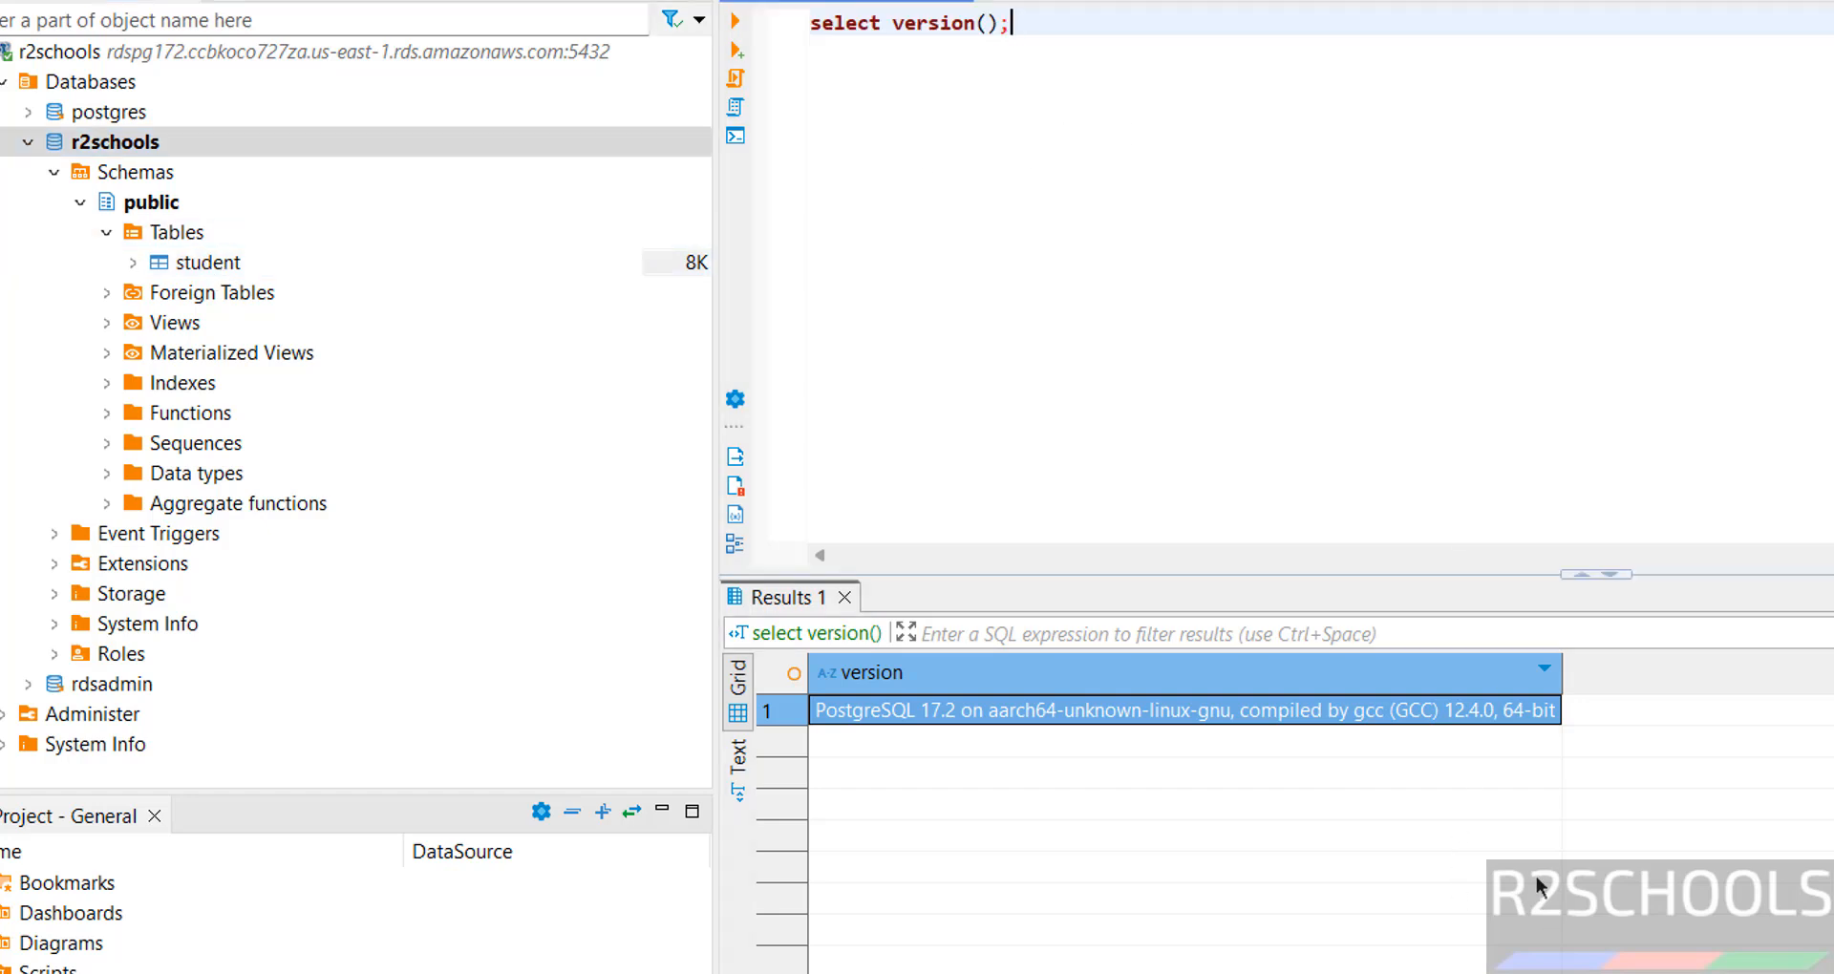
left_click(1448, 972)
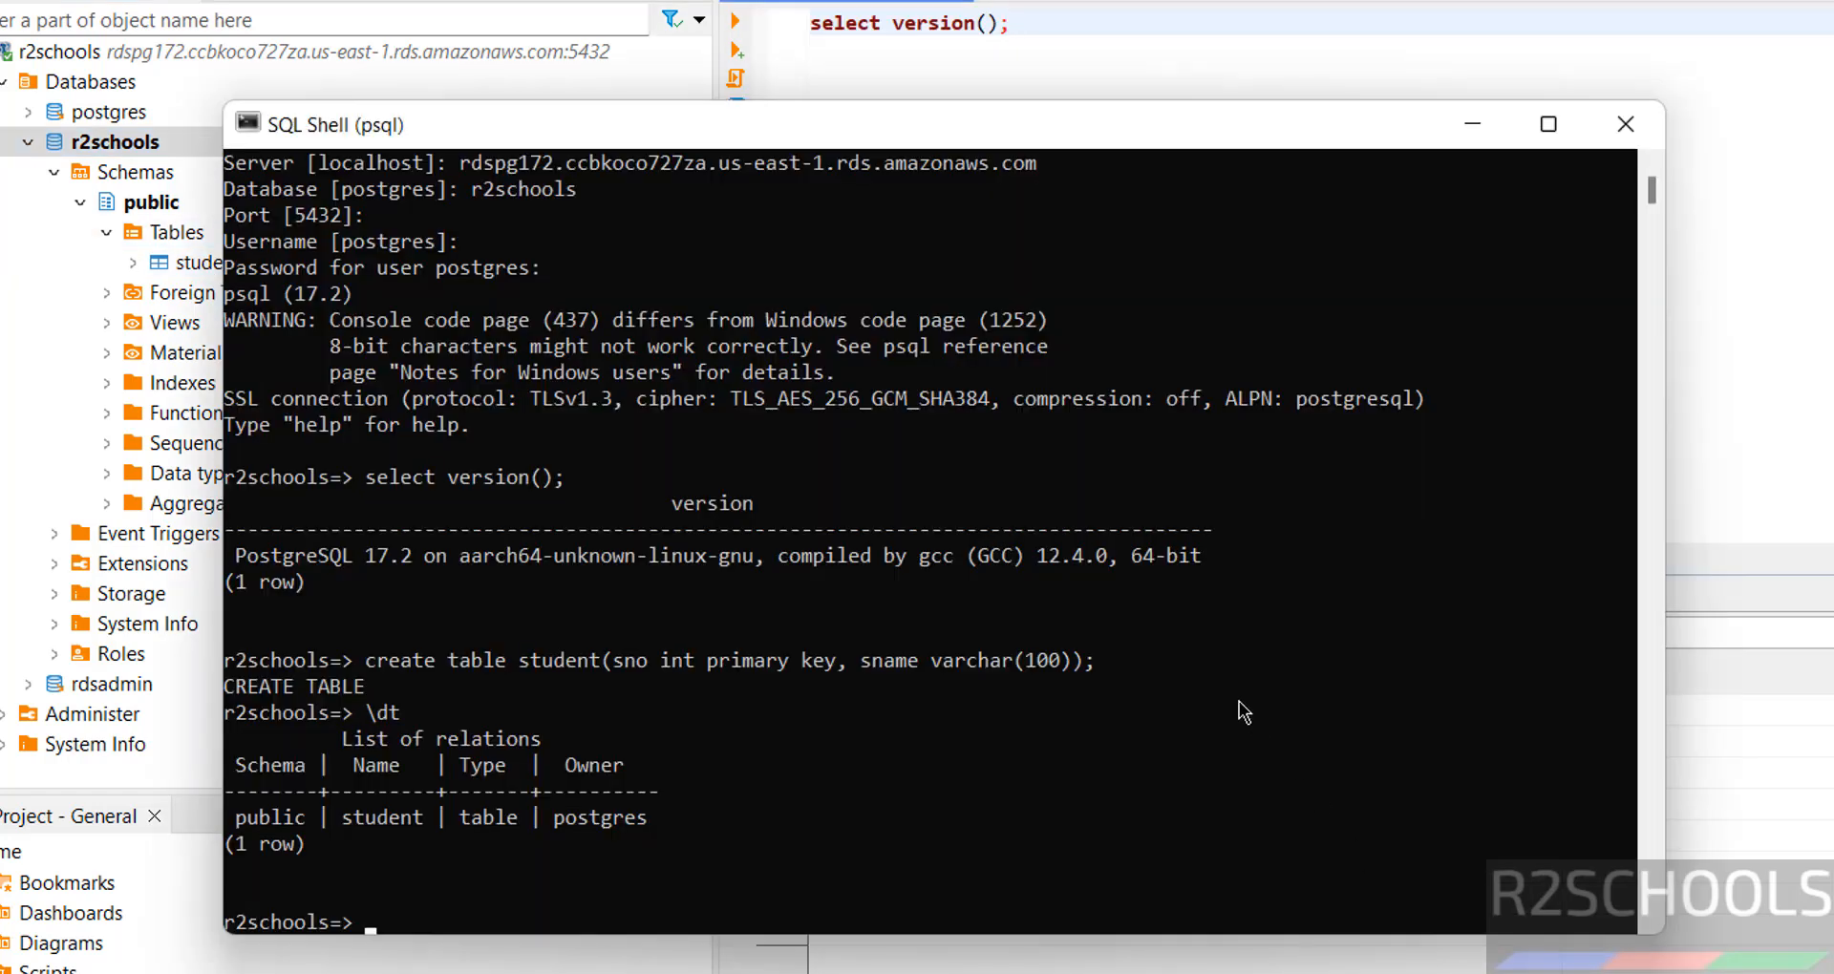
Insert students (100, 'Vijay') and (101, 'James') into the student table.
type("insert into stu")
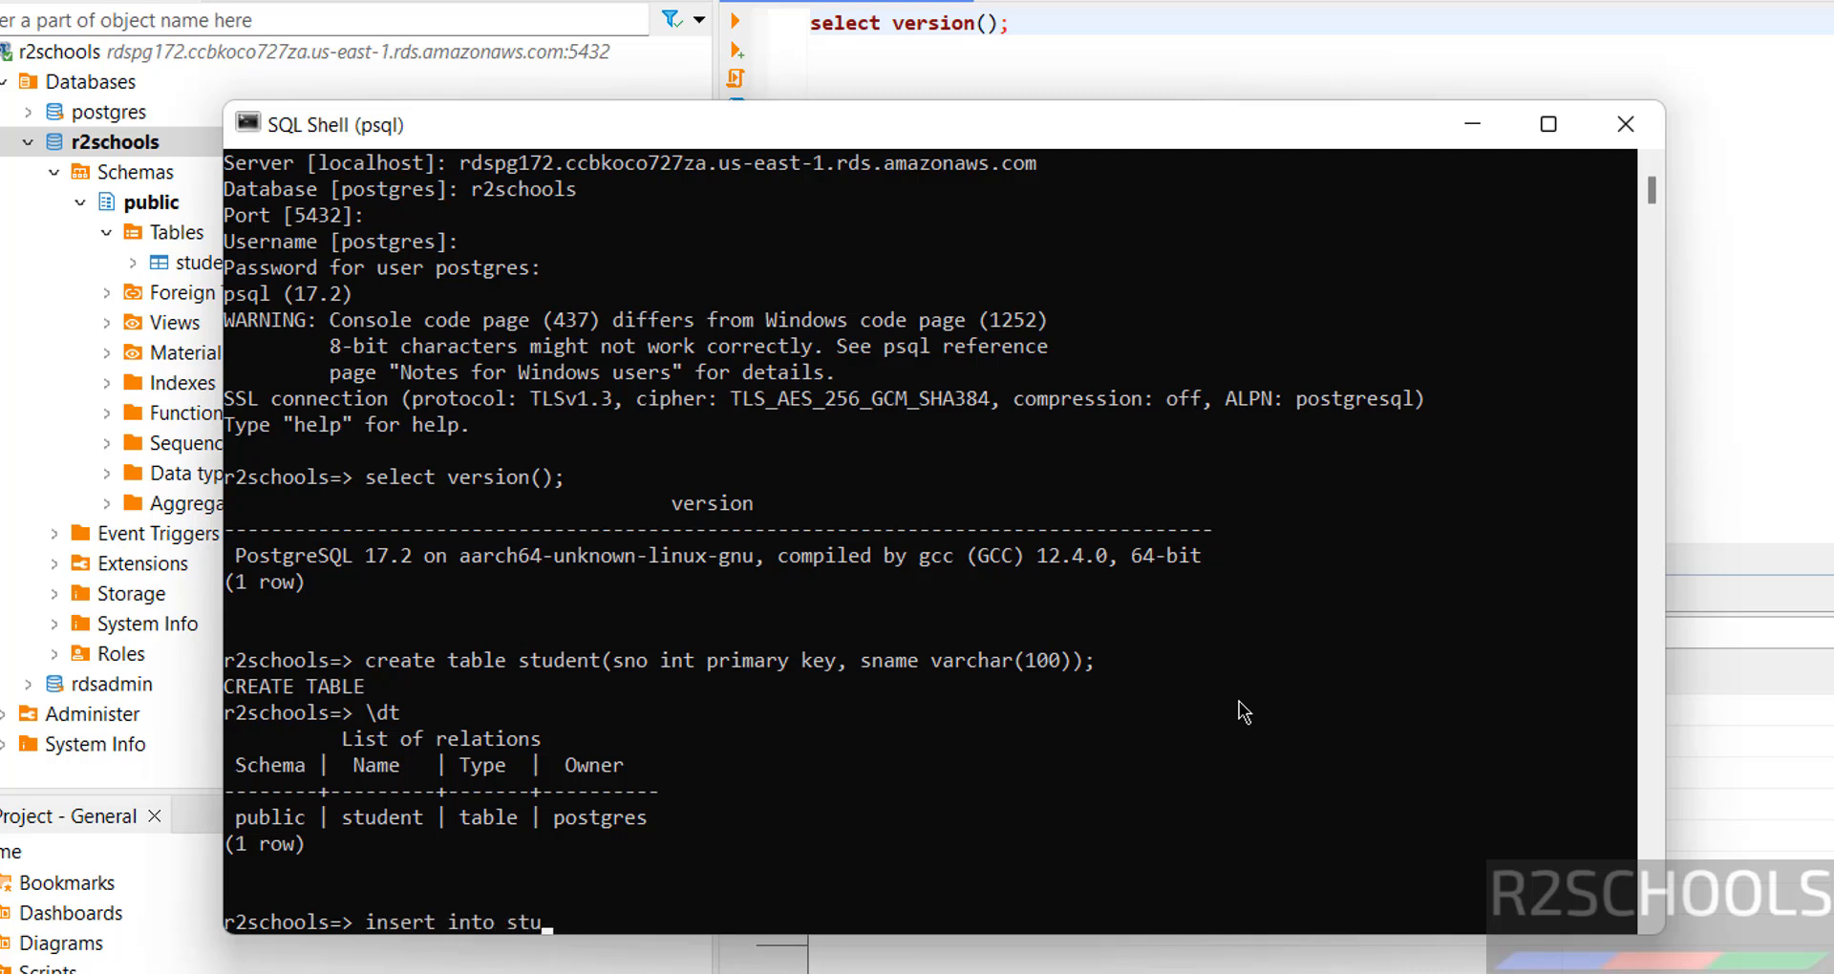
type("dent values(100,'")
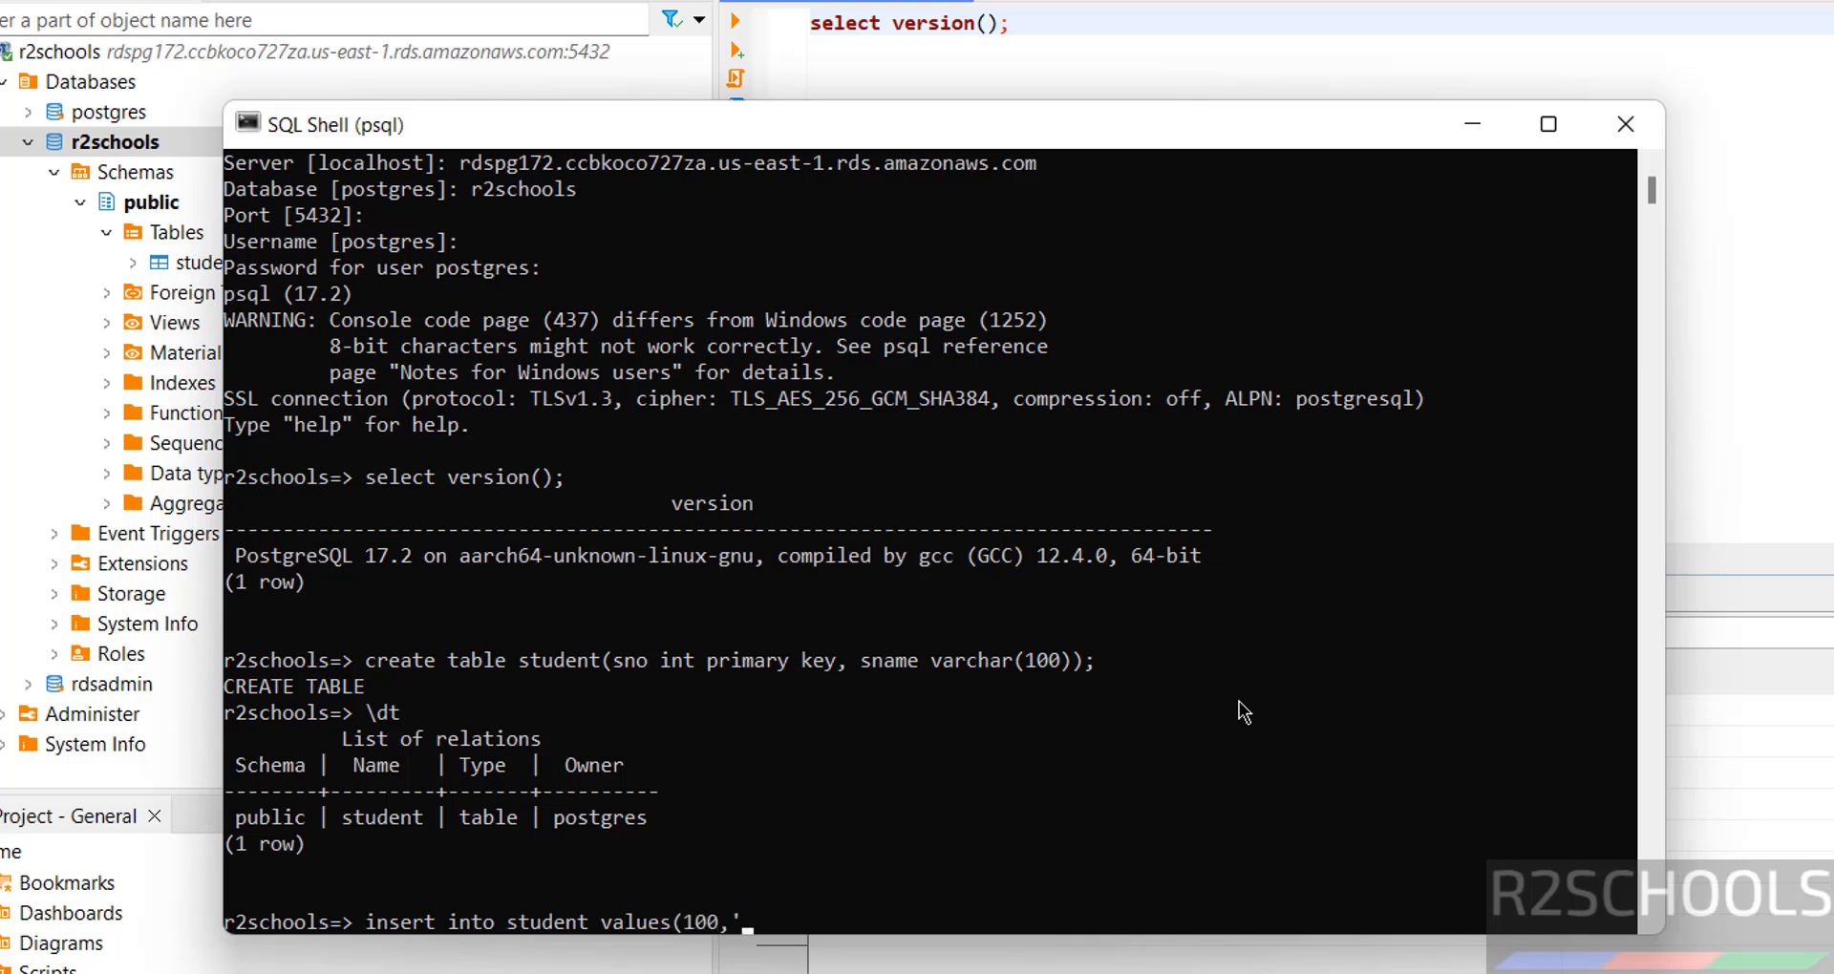
type("Vijay');")
key("Return")
key("Up")
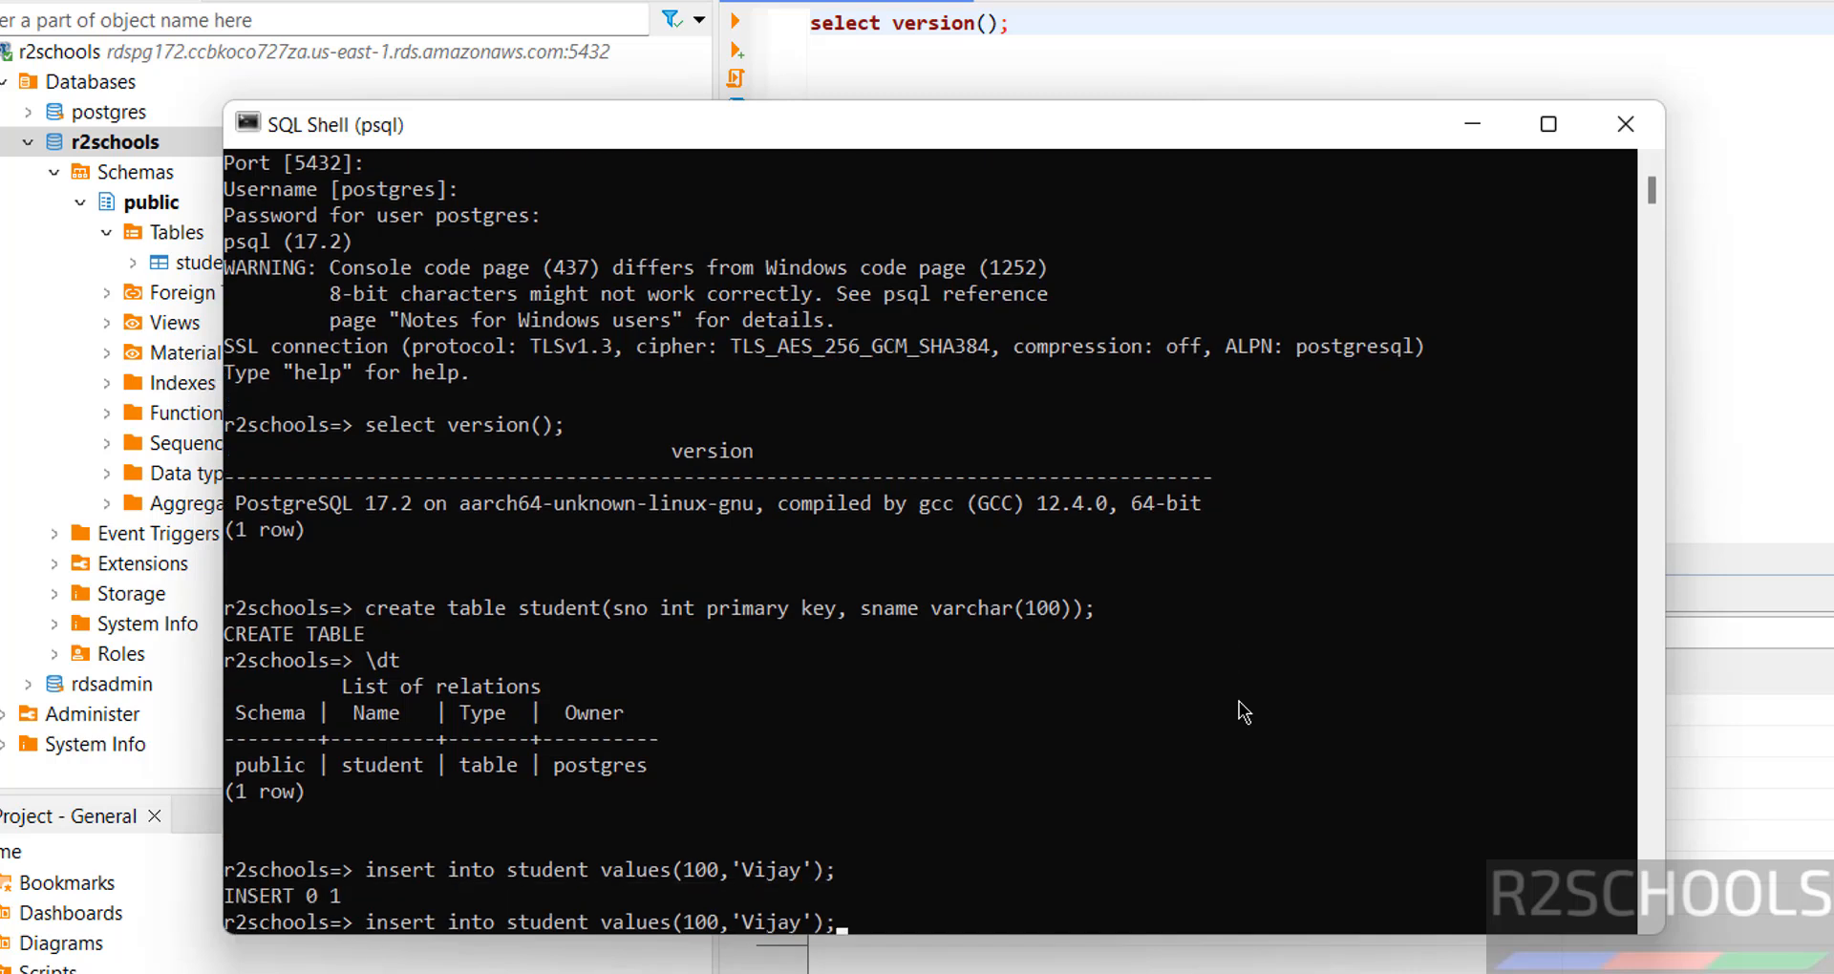
key("Left")
key("Left")
key("Left")
key("Left")
key("Left")
key("Left")
key("Left")
key("Left")
key("Right")
key("Right")
key("Delete")
key("Delete")
key("Delete")
key("Delete")
key("Delete")
type("James")
key("Return")
Insert student (102, 'David') by editing the recalled insert statement.
key("Up")
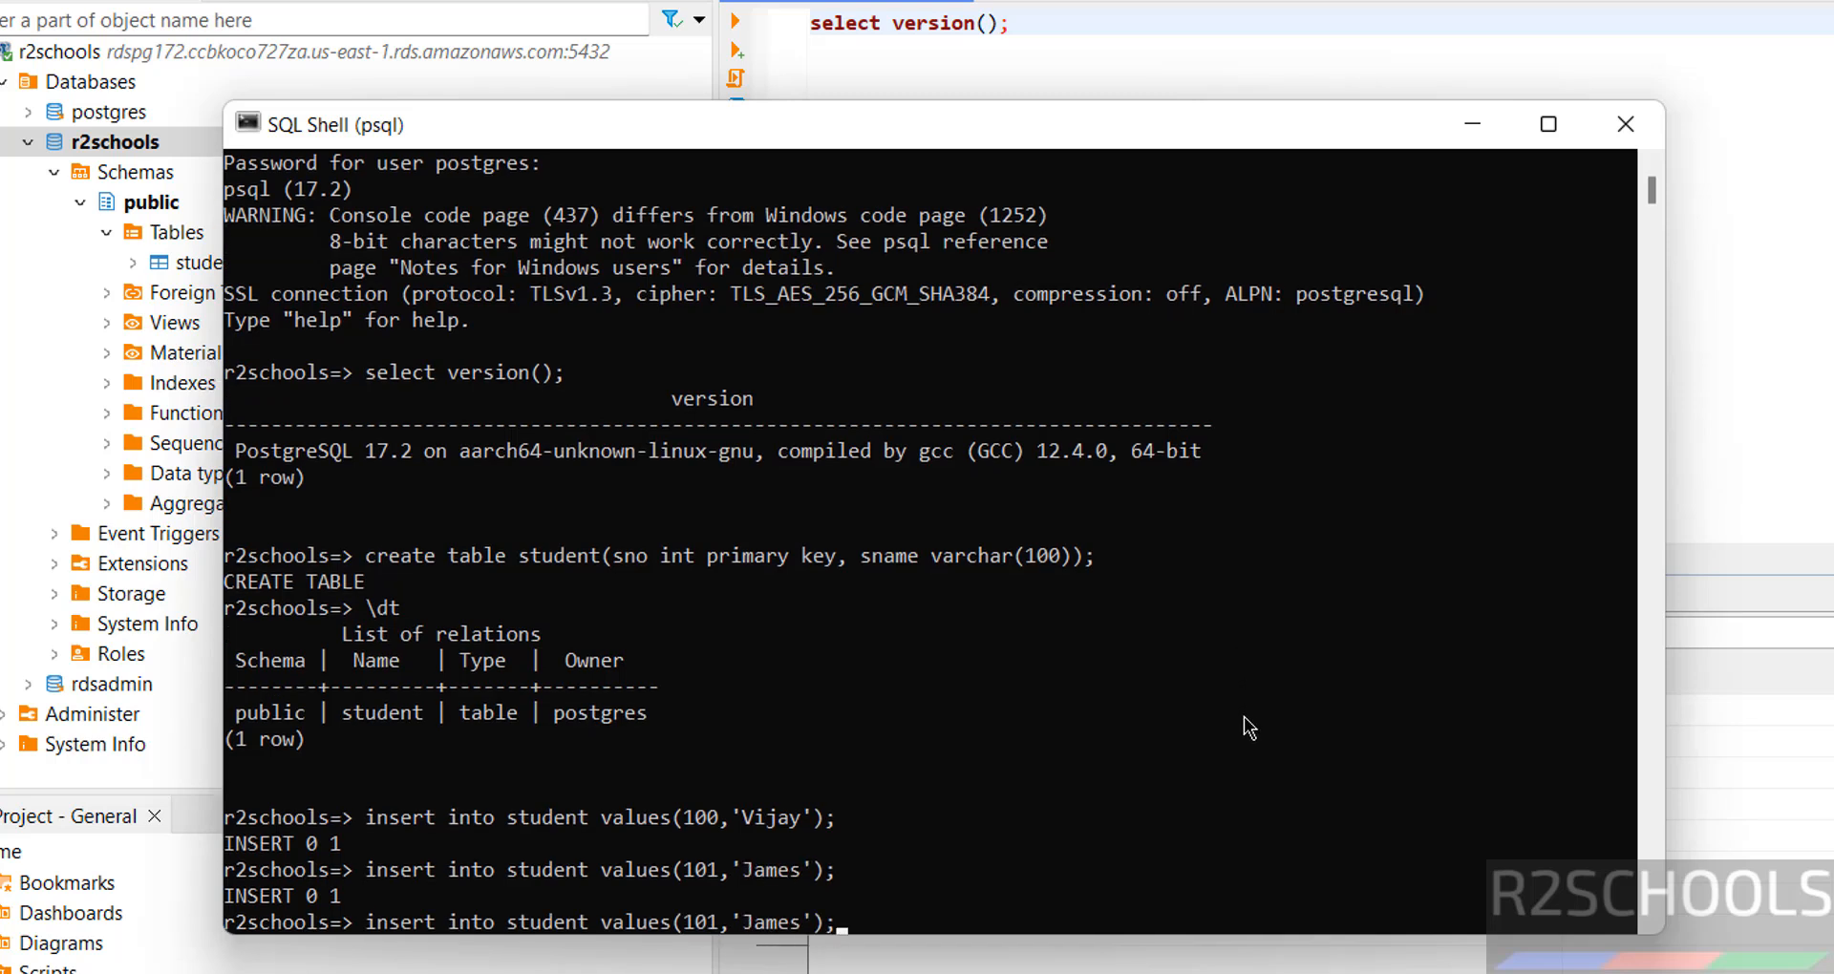
key("Left")
key("Left")
key("Left")
key("Left")
key("Left")
key("Left")
key("Left")
key("Left")
key("Left")
key("BackSpace")
type("2")
key("Delete")
key("Delete")
key("Delete")
key("Delete")
key("Delete")
type("David")
key("Return")
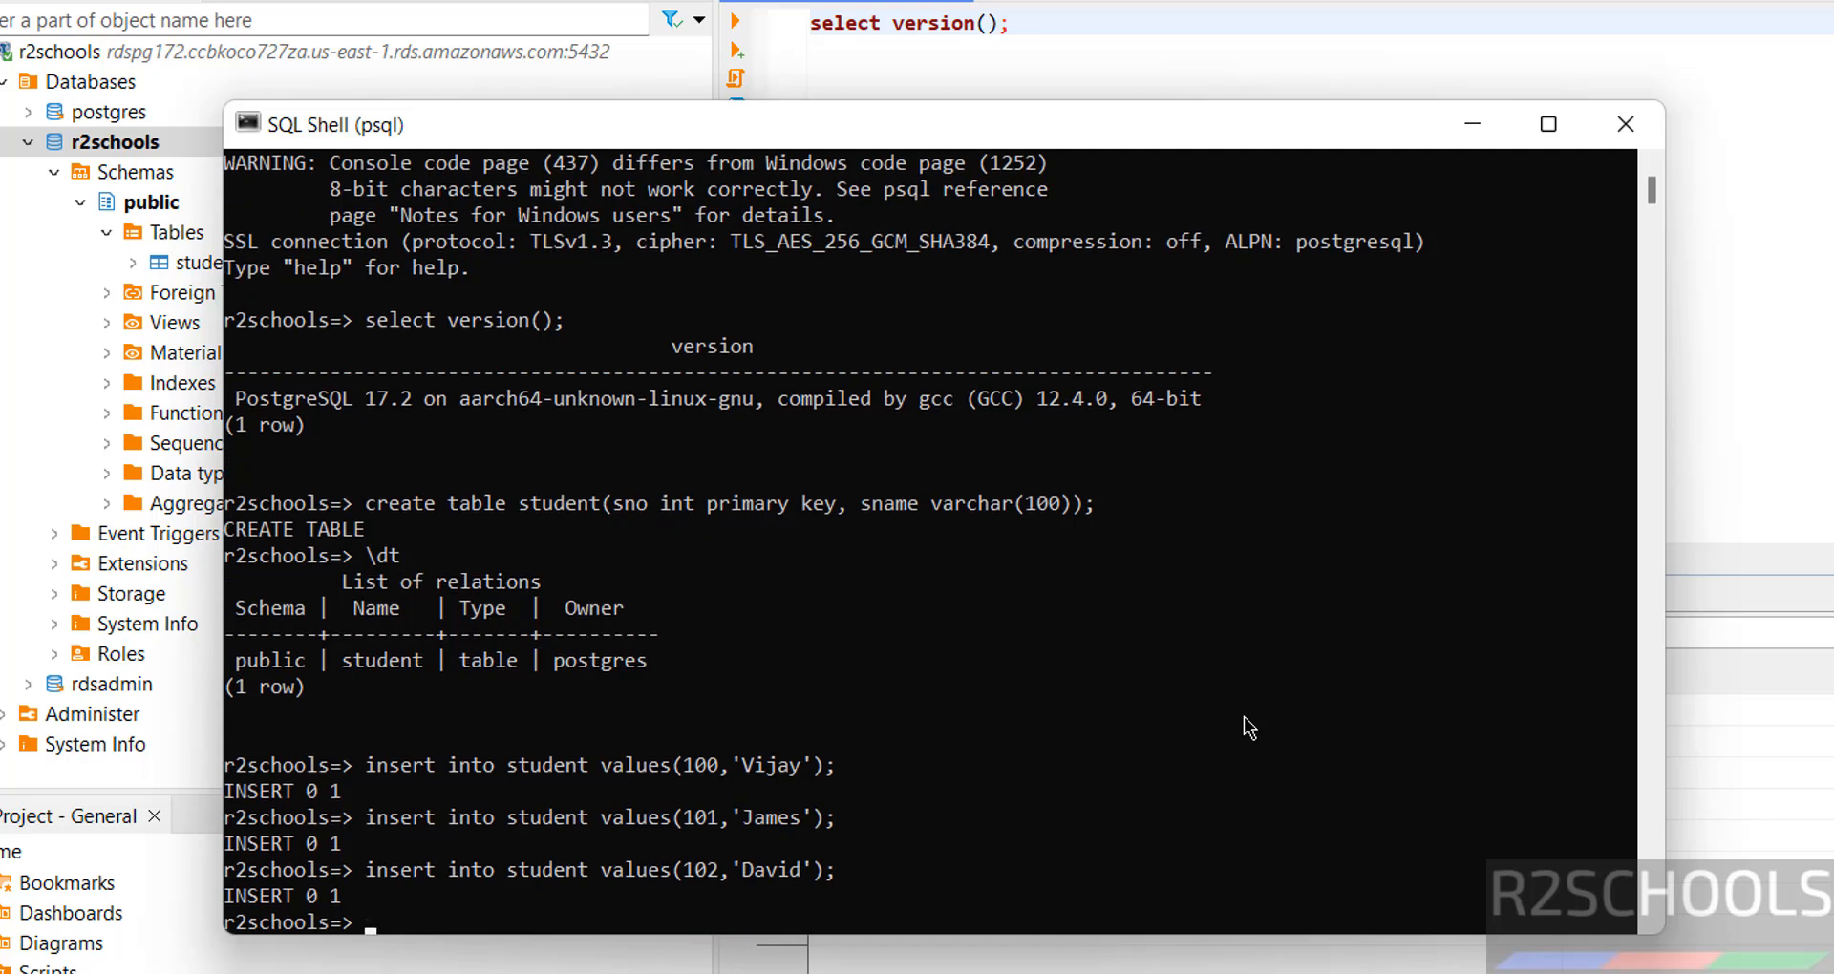
Run select * from student; to confirm the three rows.
type("select * from stud")
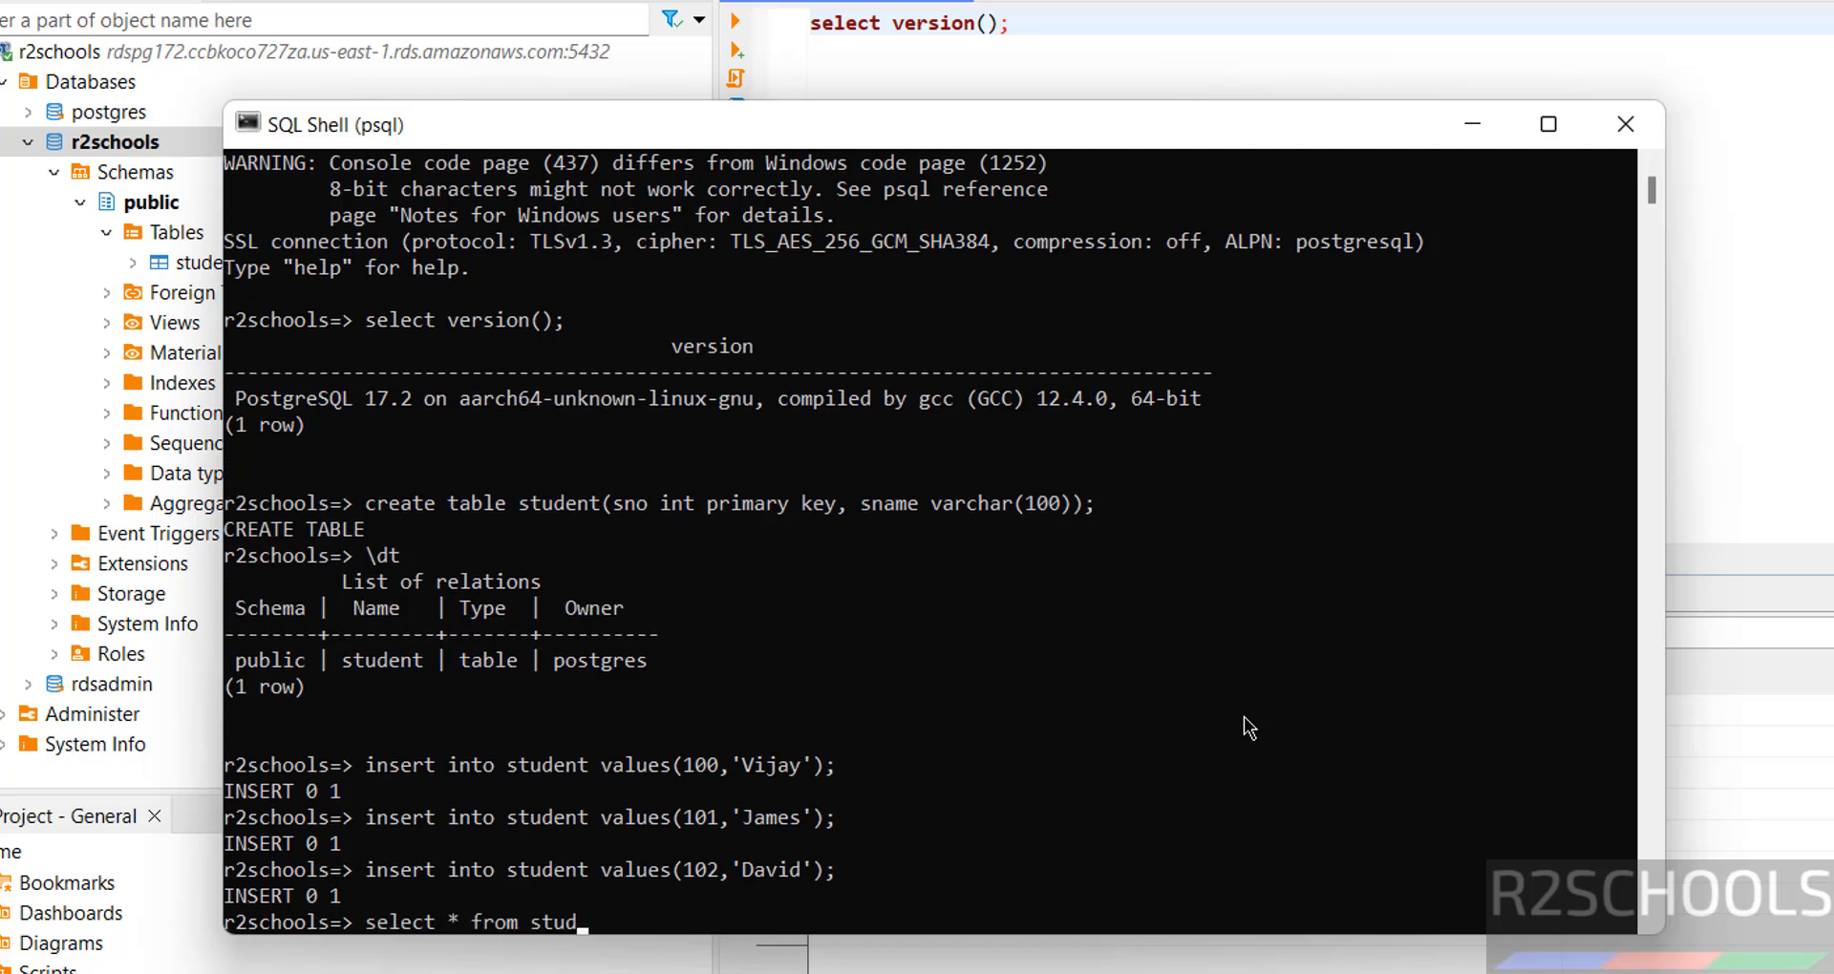
type("ent;")
key("Return")
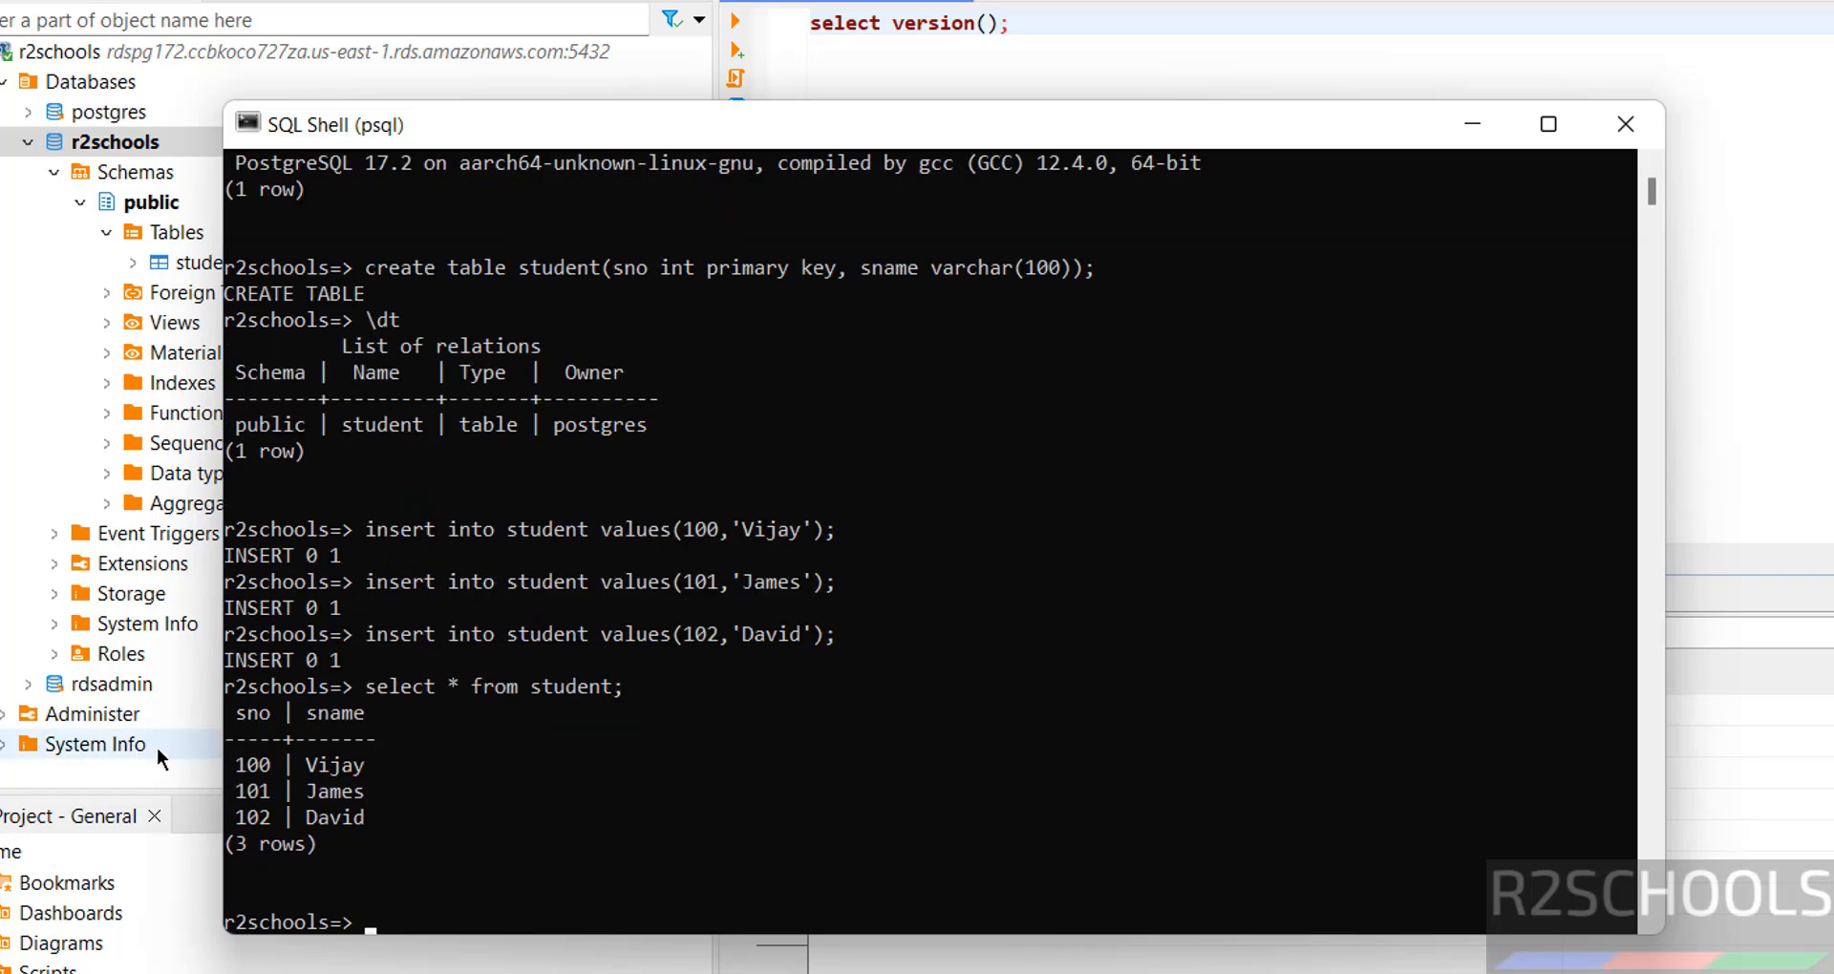
key("alt+Tab")
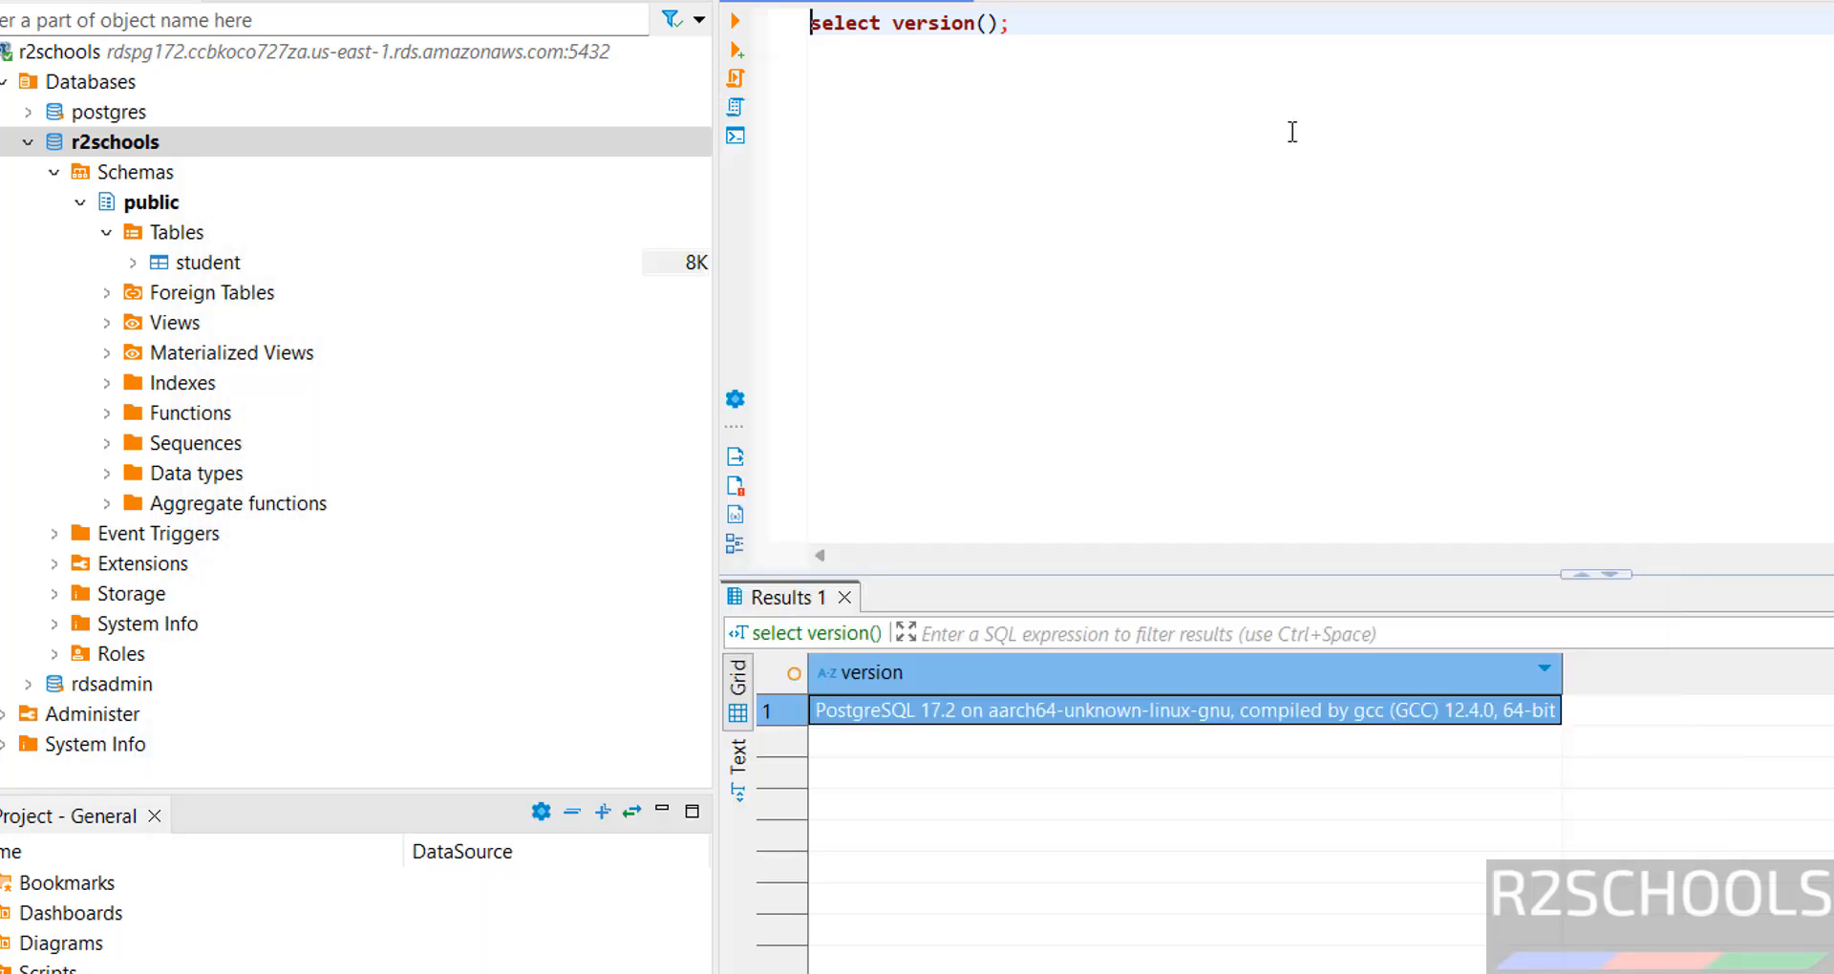
Comment out line 1 and execute select * from student; to show rows 100–102.
type("--")
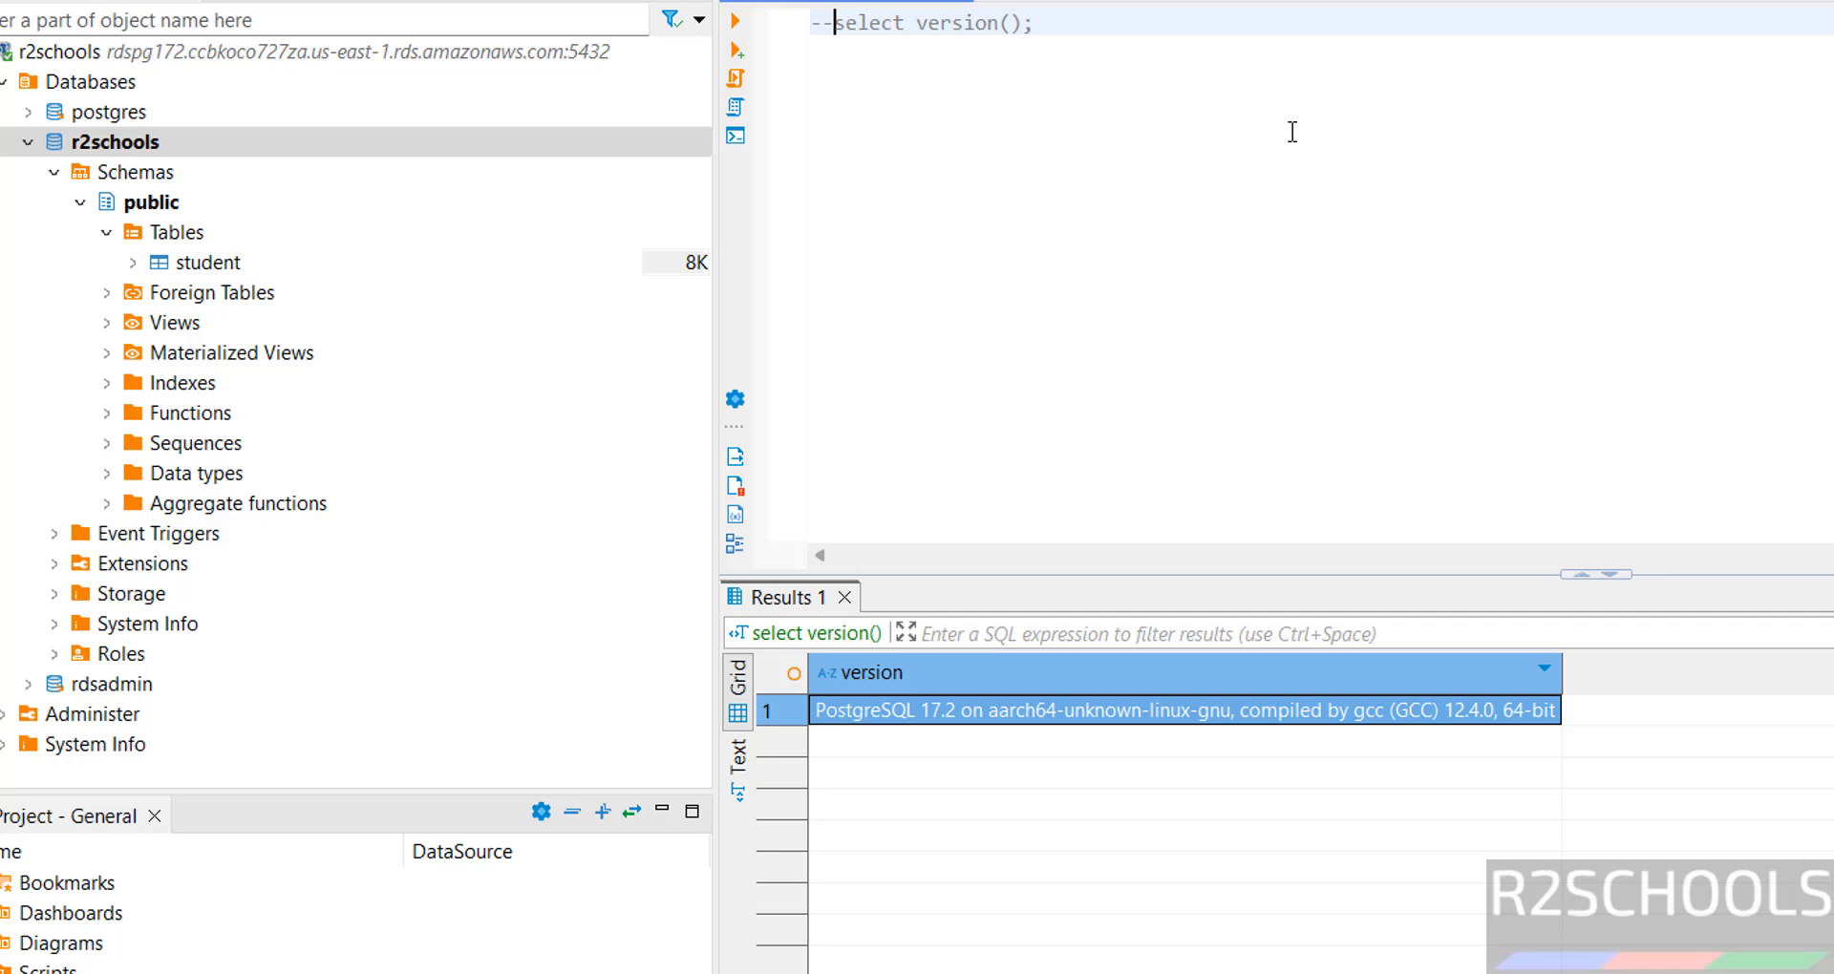
key("Return")
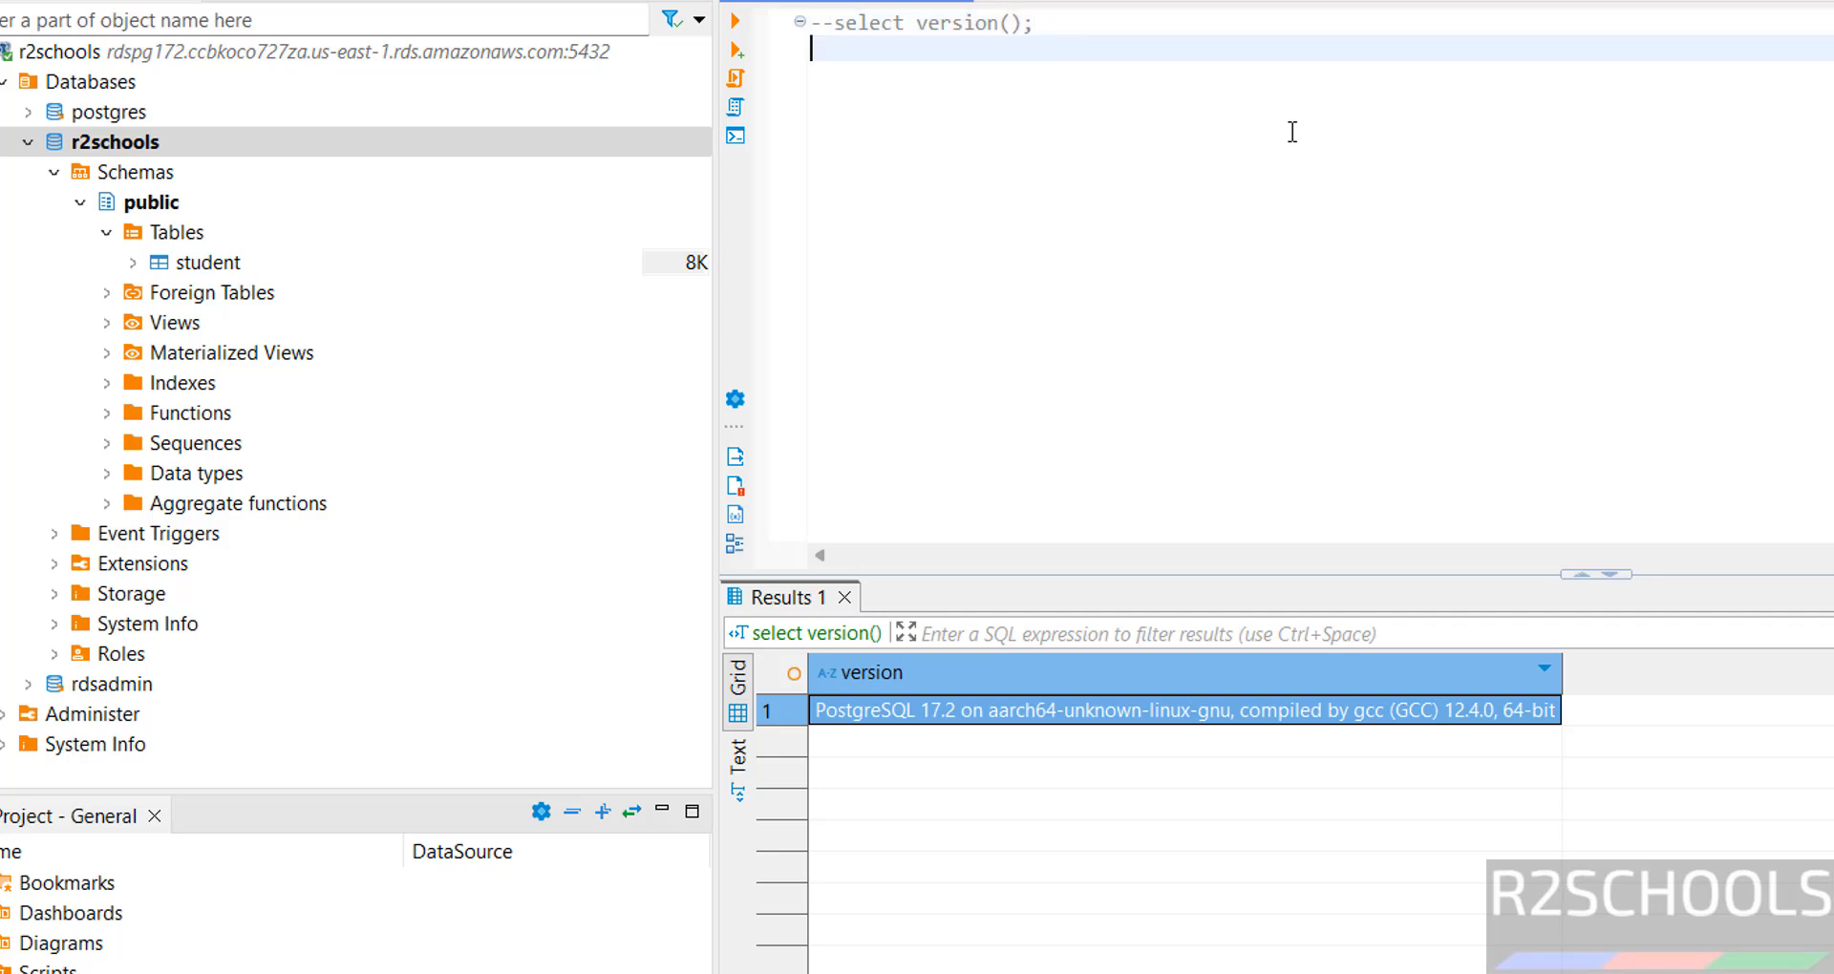
type("select * fr")
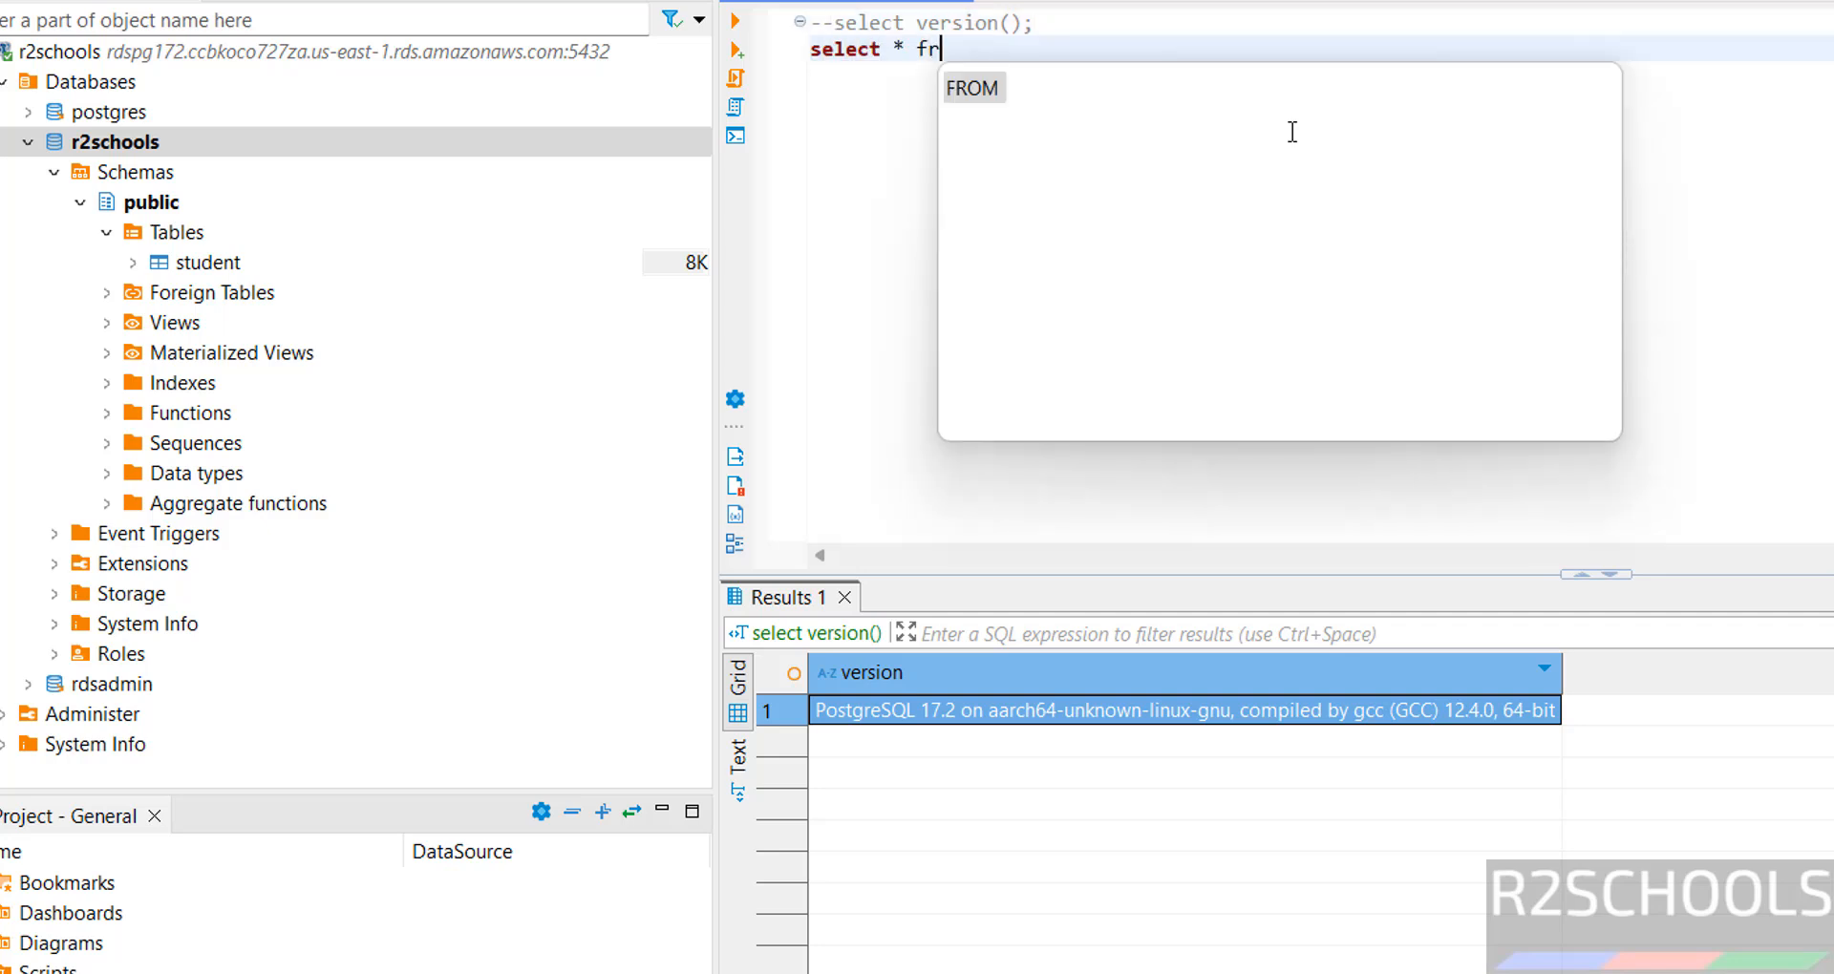
type("om stu")
key("Return")
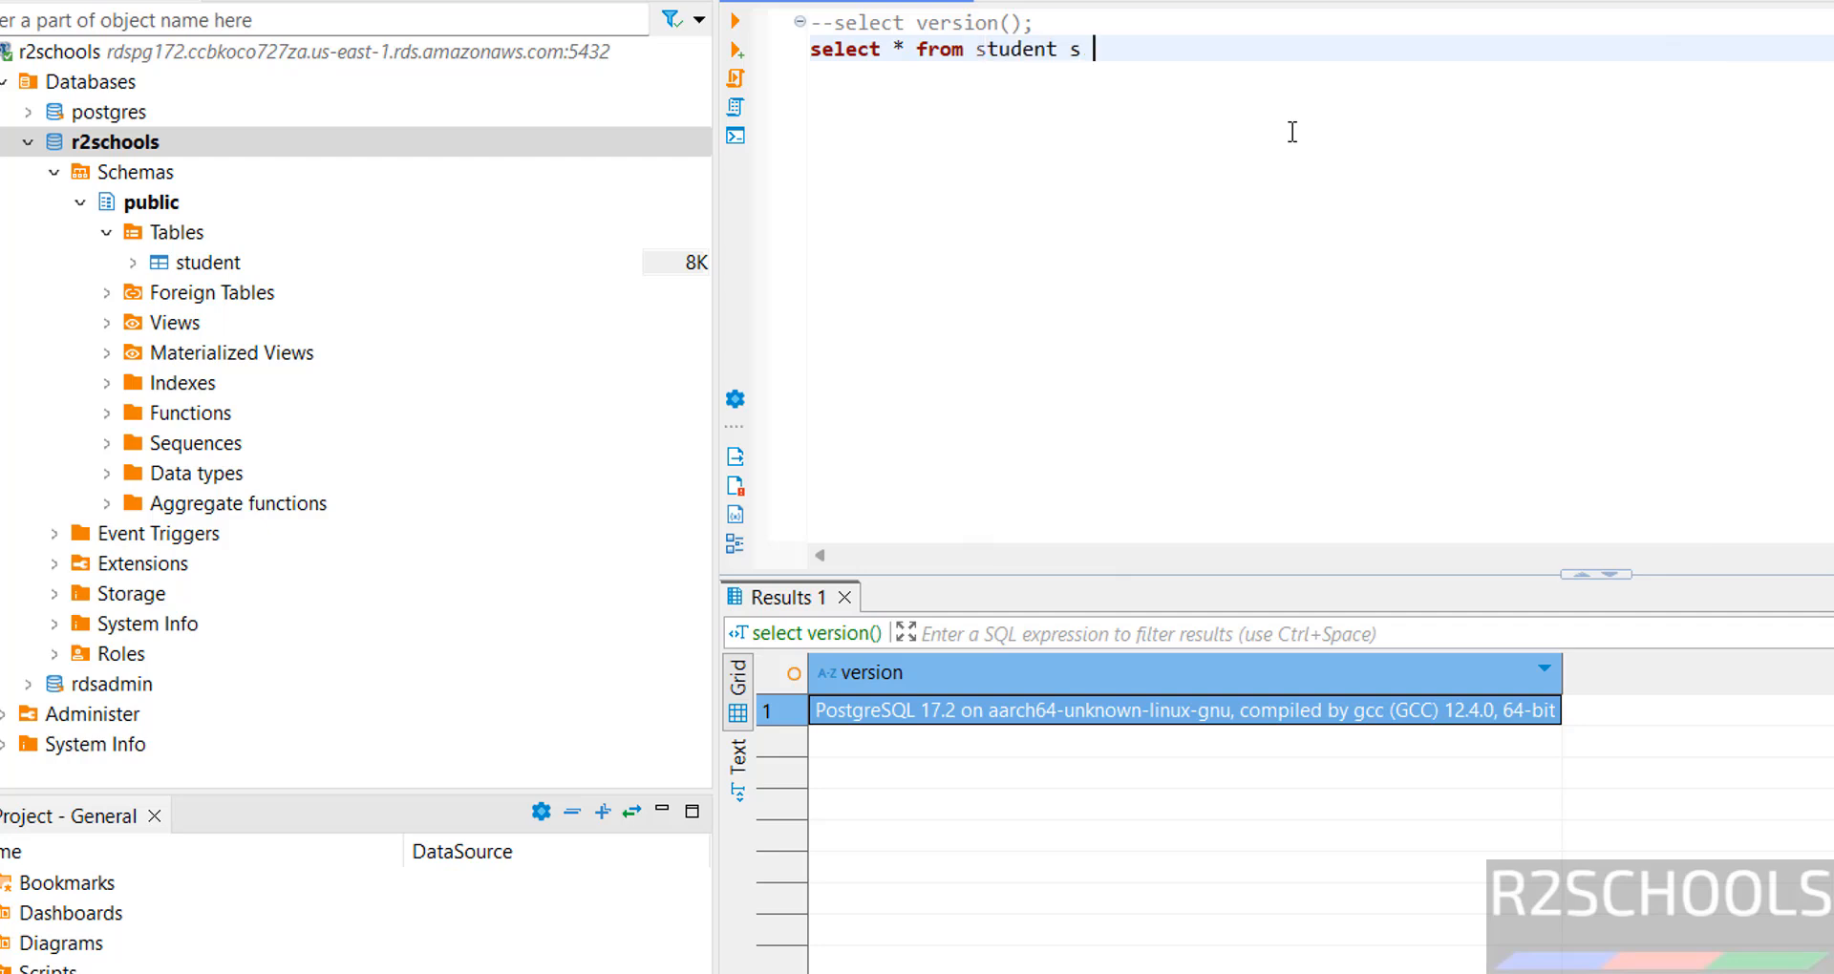
key("BackSpace")
key("BackSpace")
type(";")
key("shift+Home")
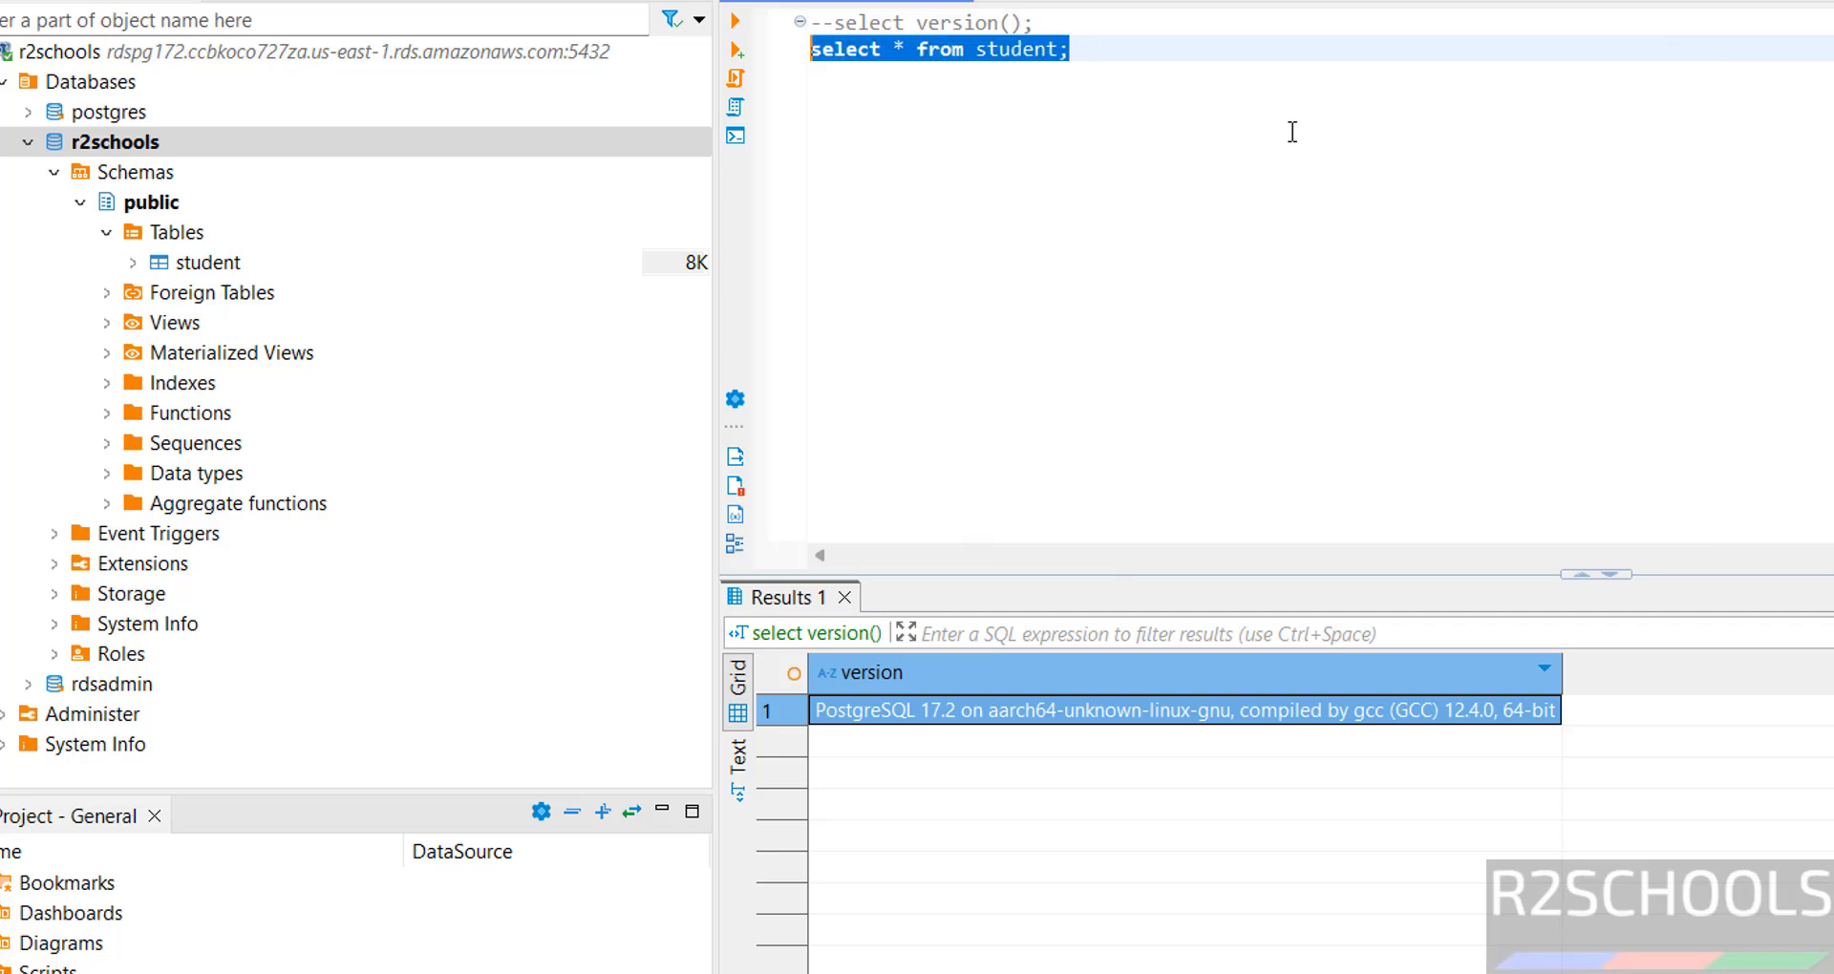
left_click(734, 20)
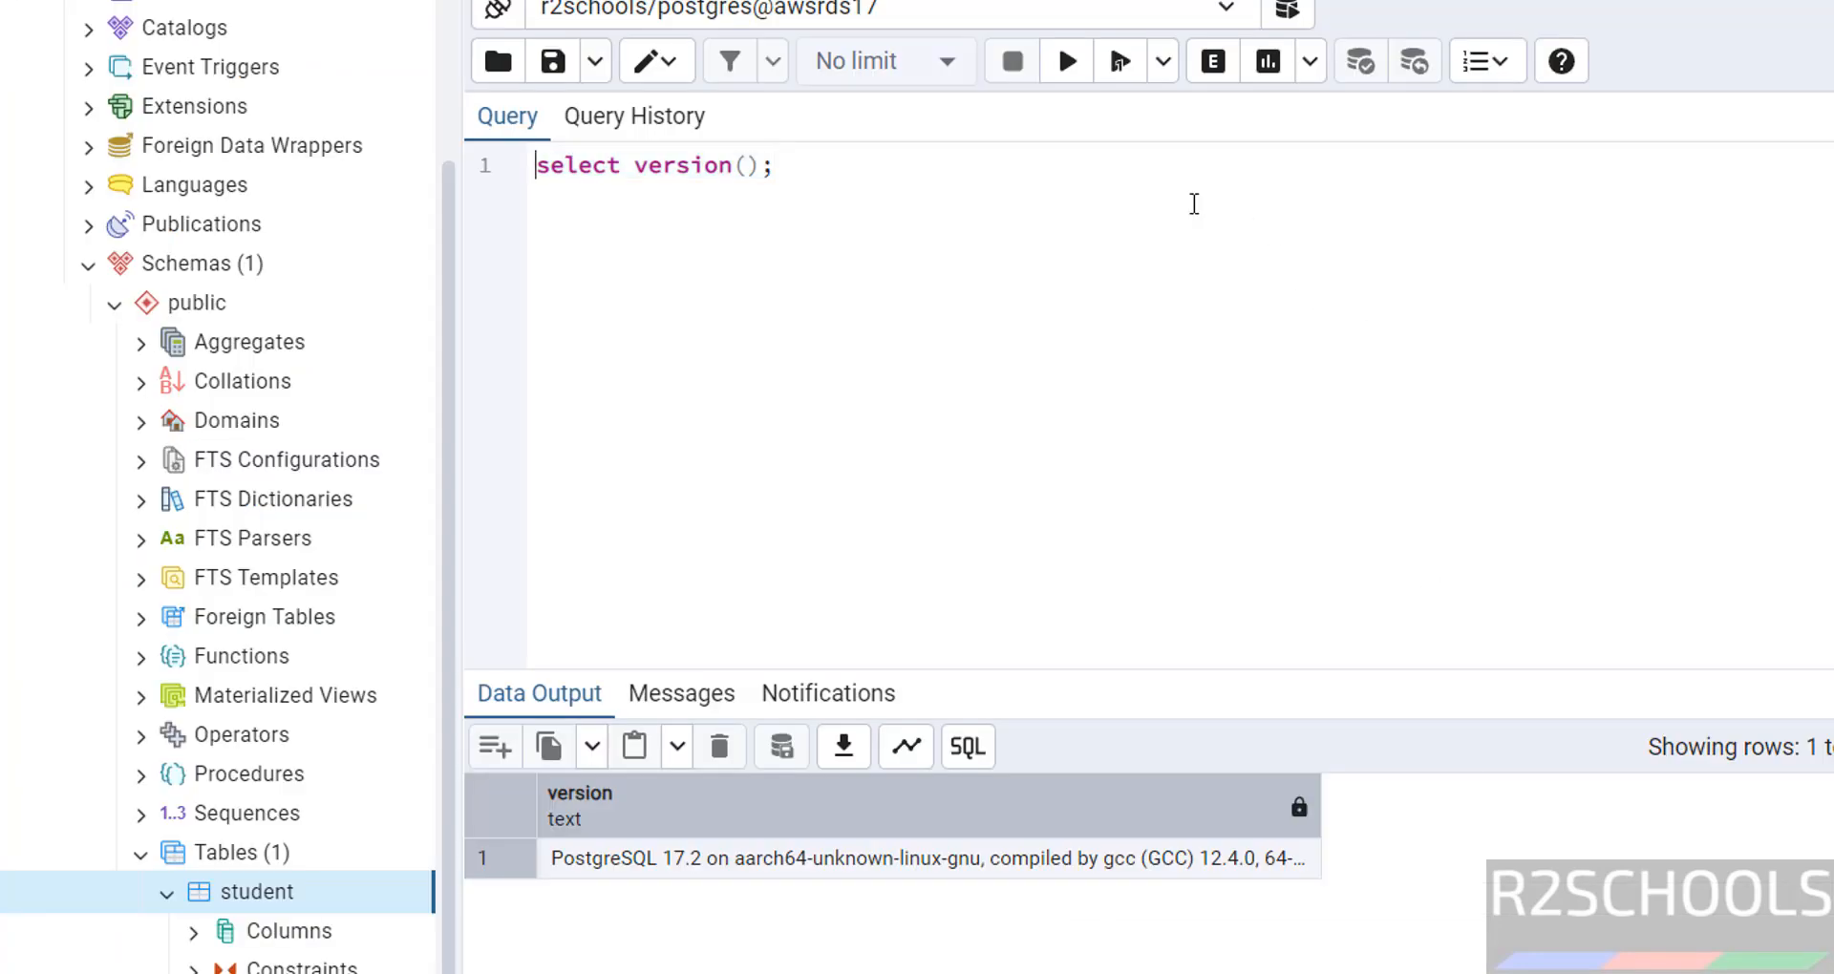
Comment out version() and run select * from student to list rows 100–102.
type("--")
key("Return")
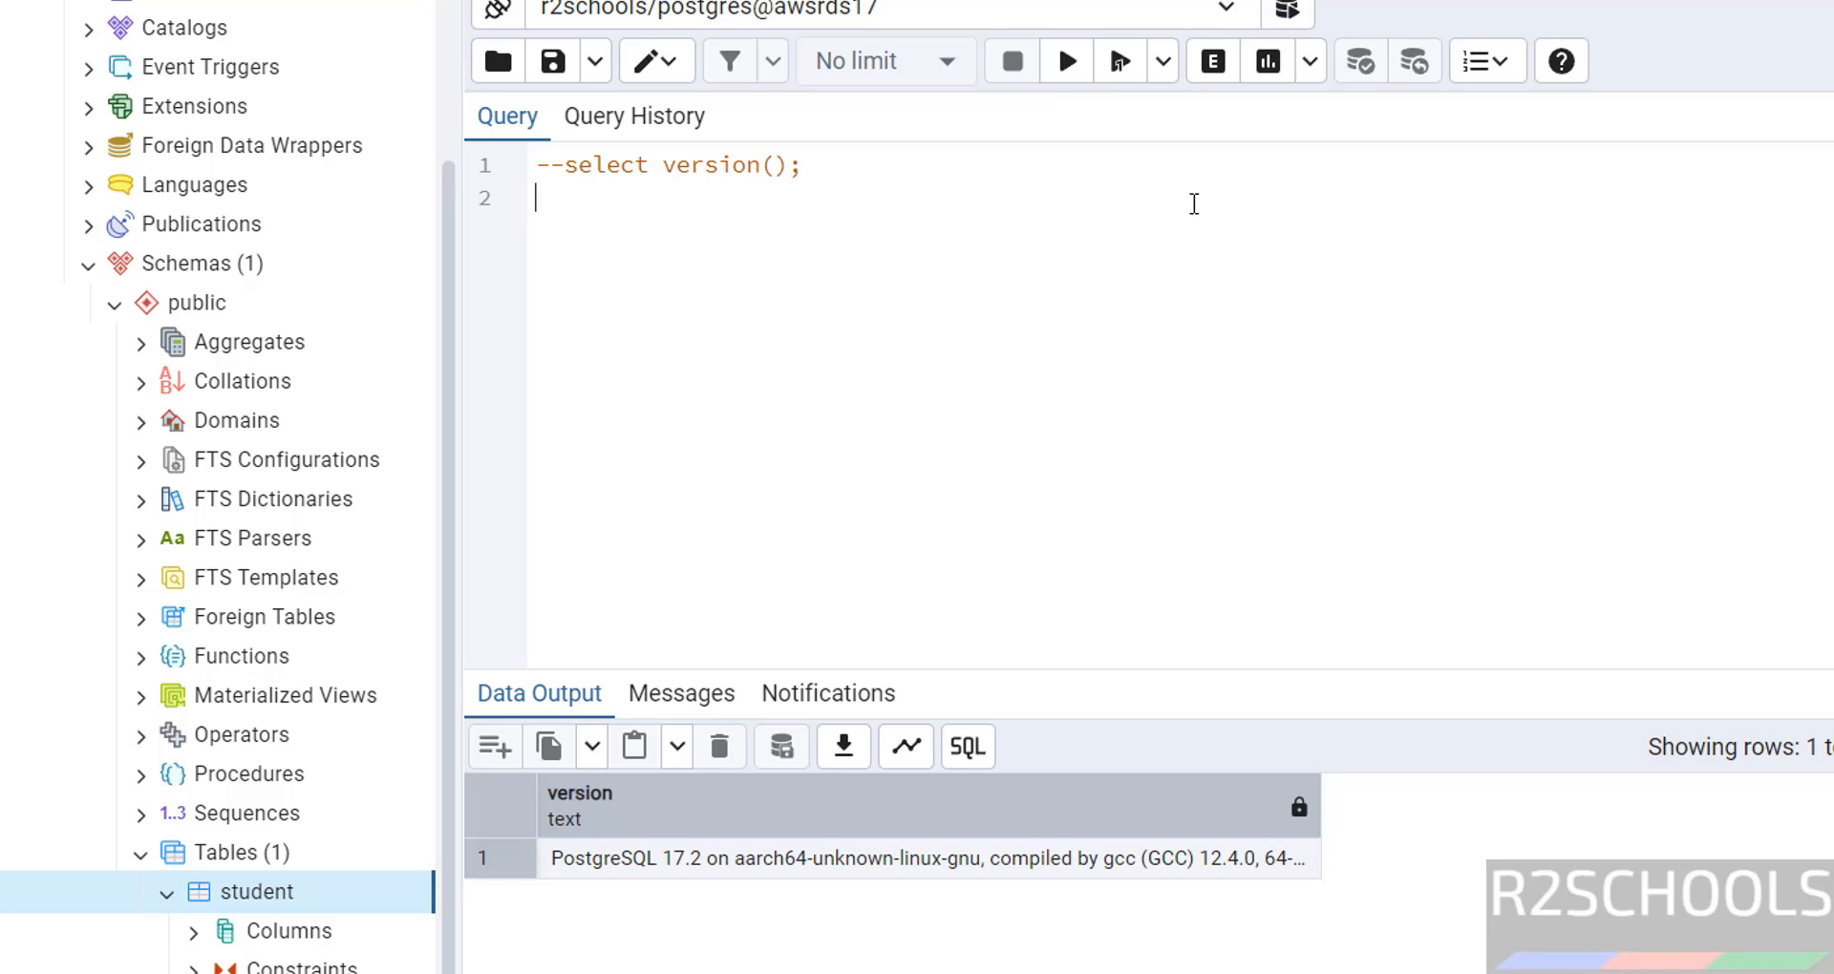
type("select * from student")
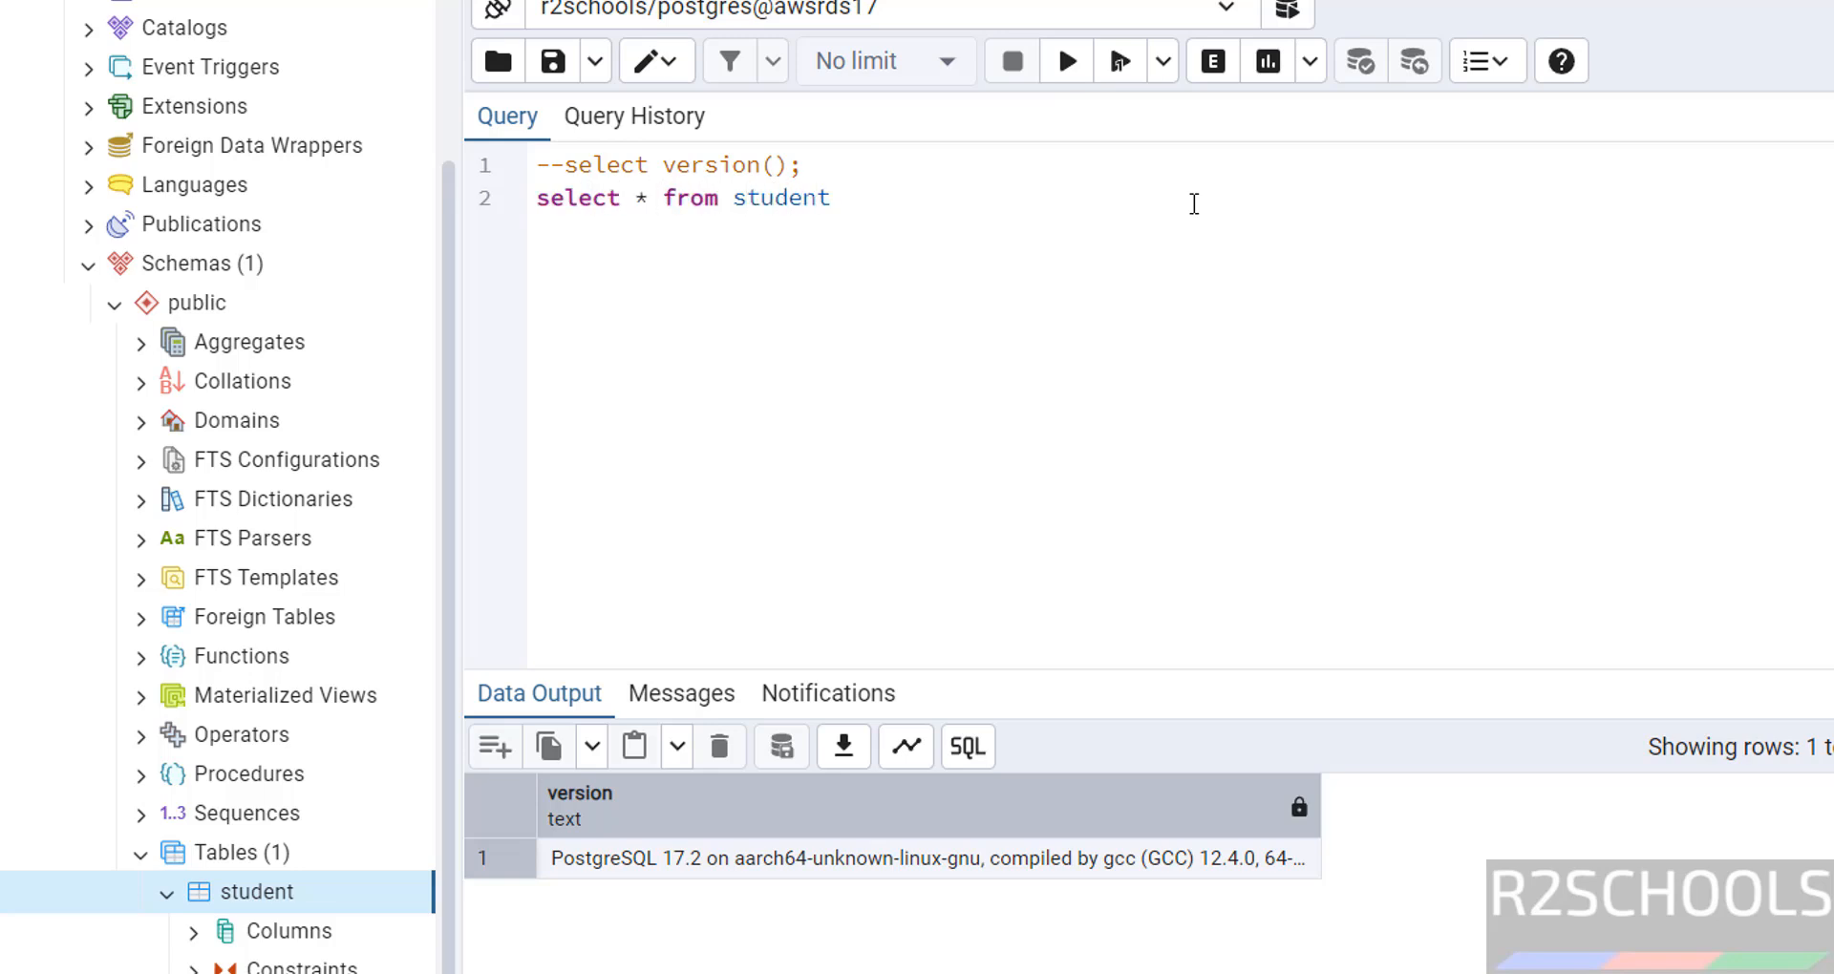
key("shift+Home")
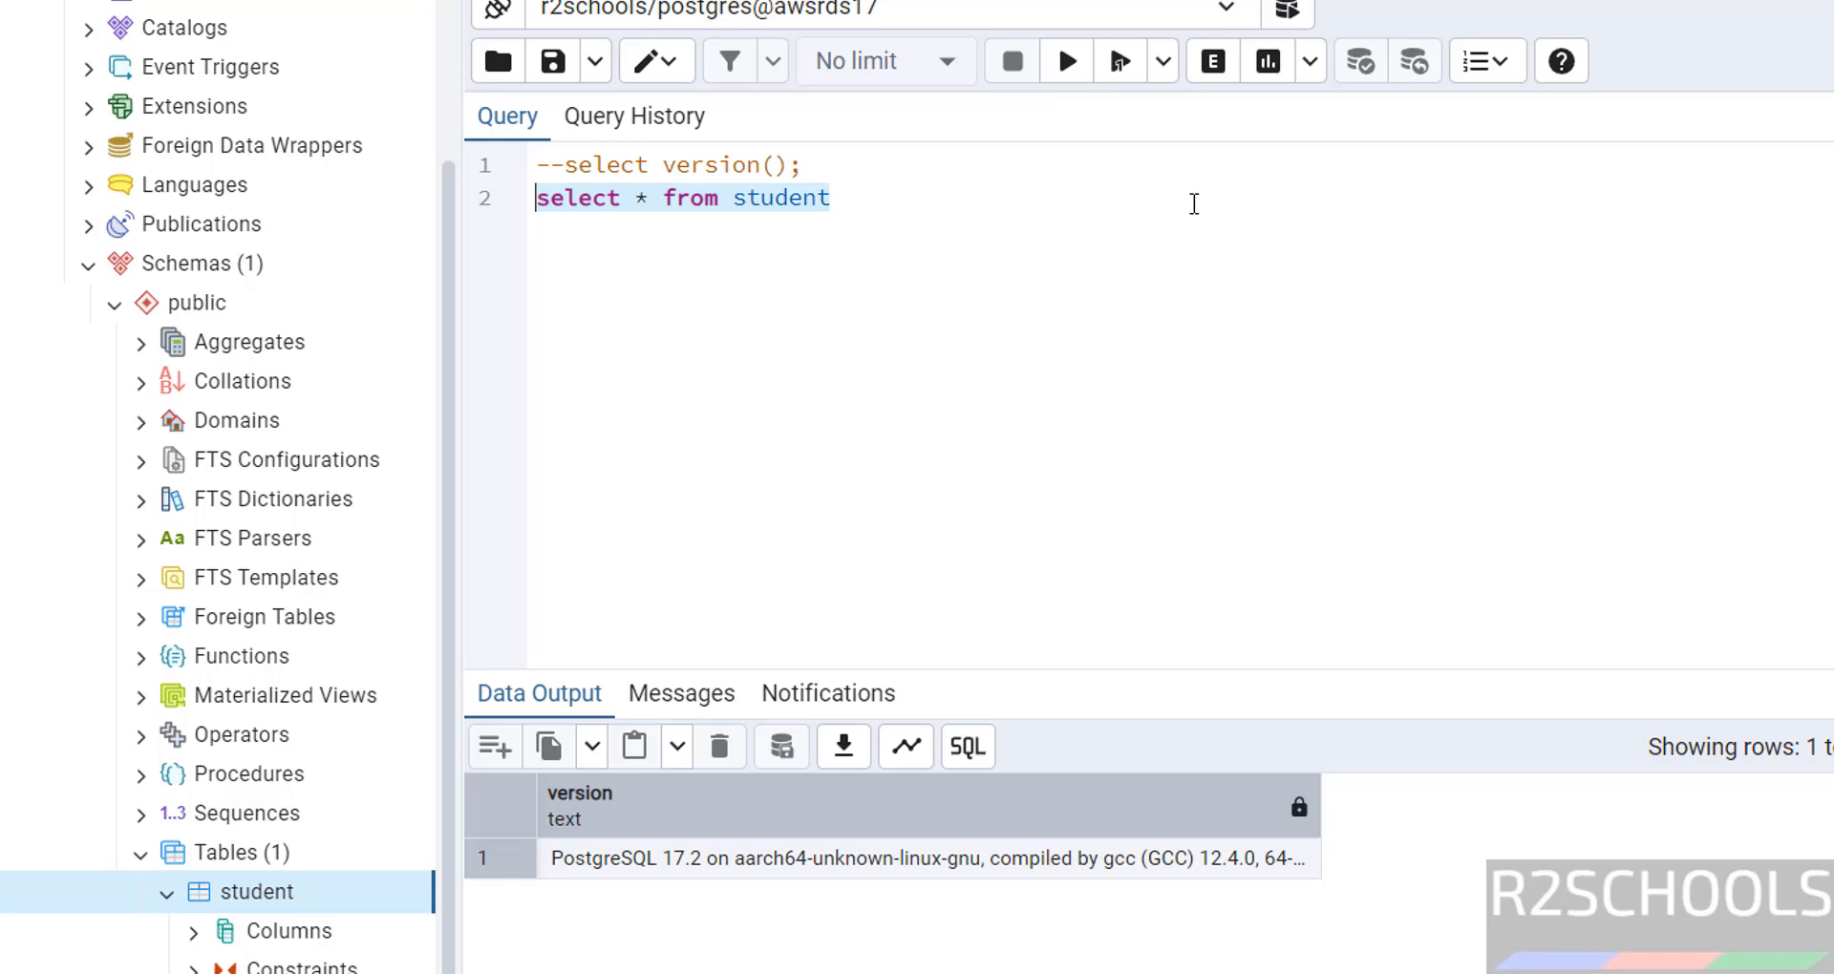
left_click(1068, 61)
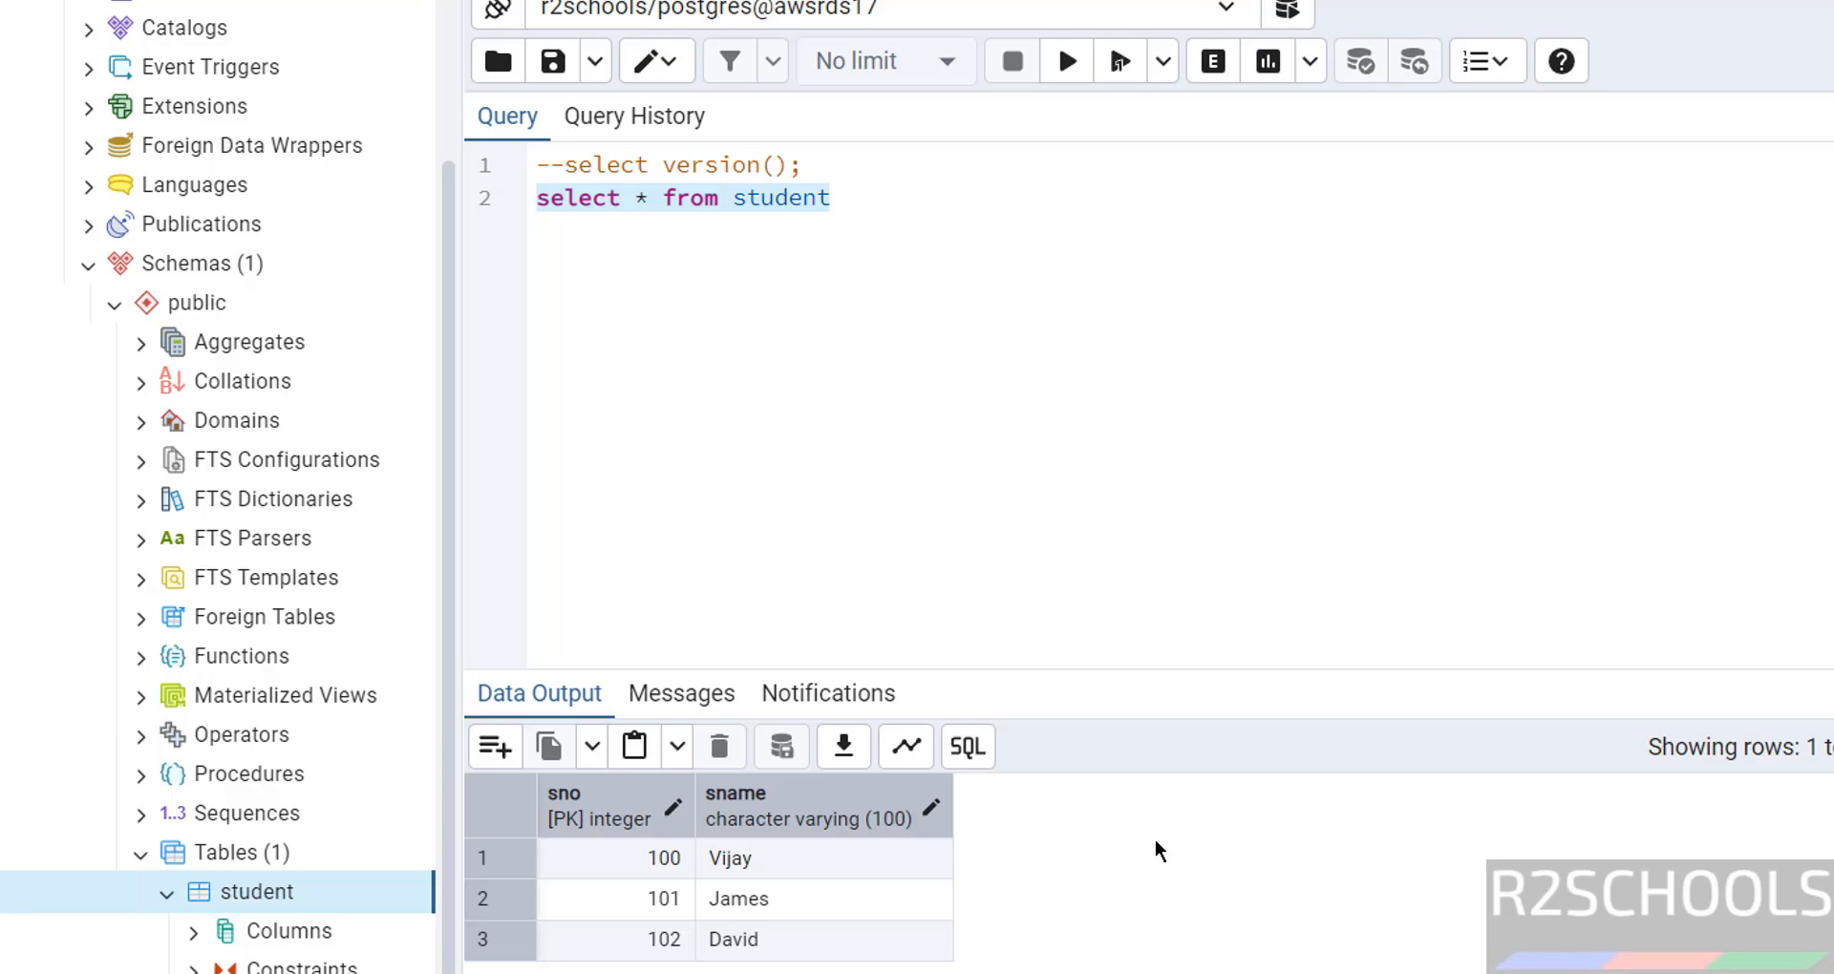
On the rdspg172 page, start Actions > Stop temporarily and cancel it.
left_click(1540, 960)
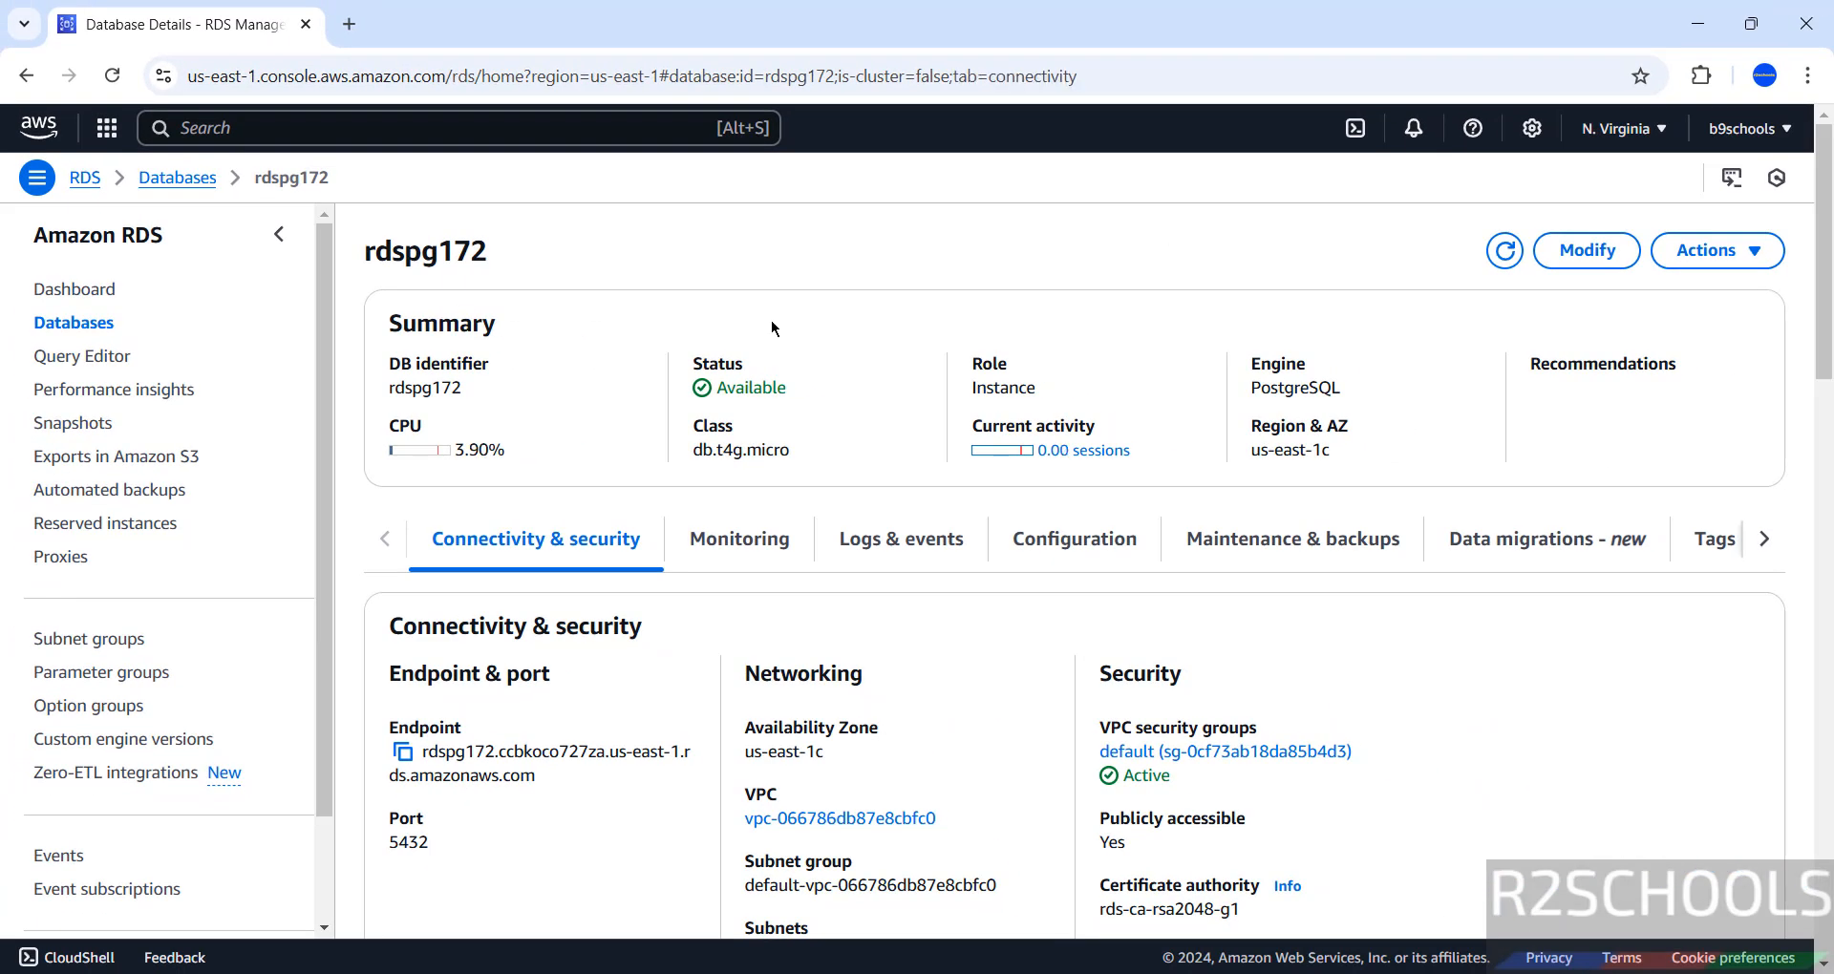
left_click(1732, 249)
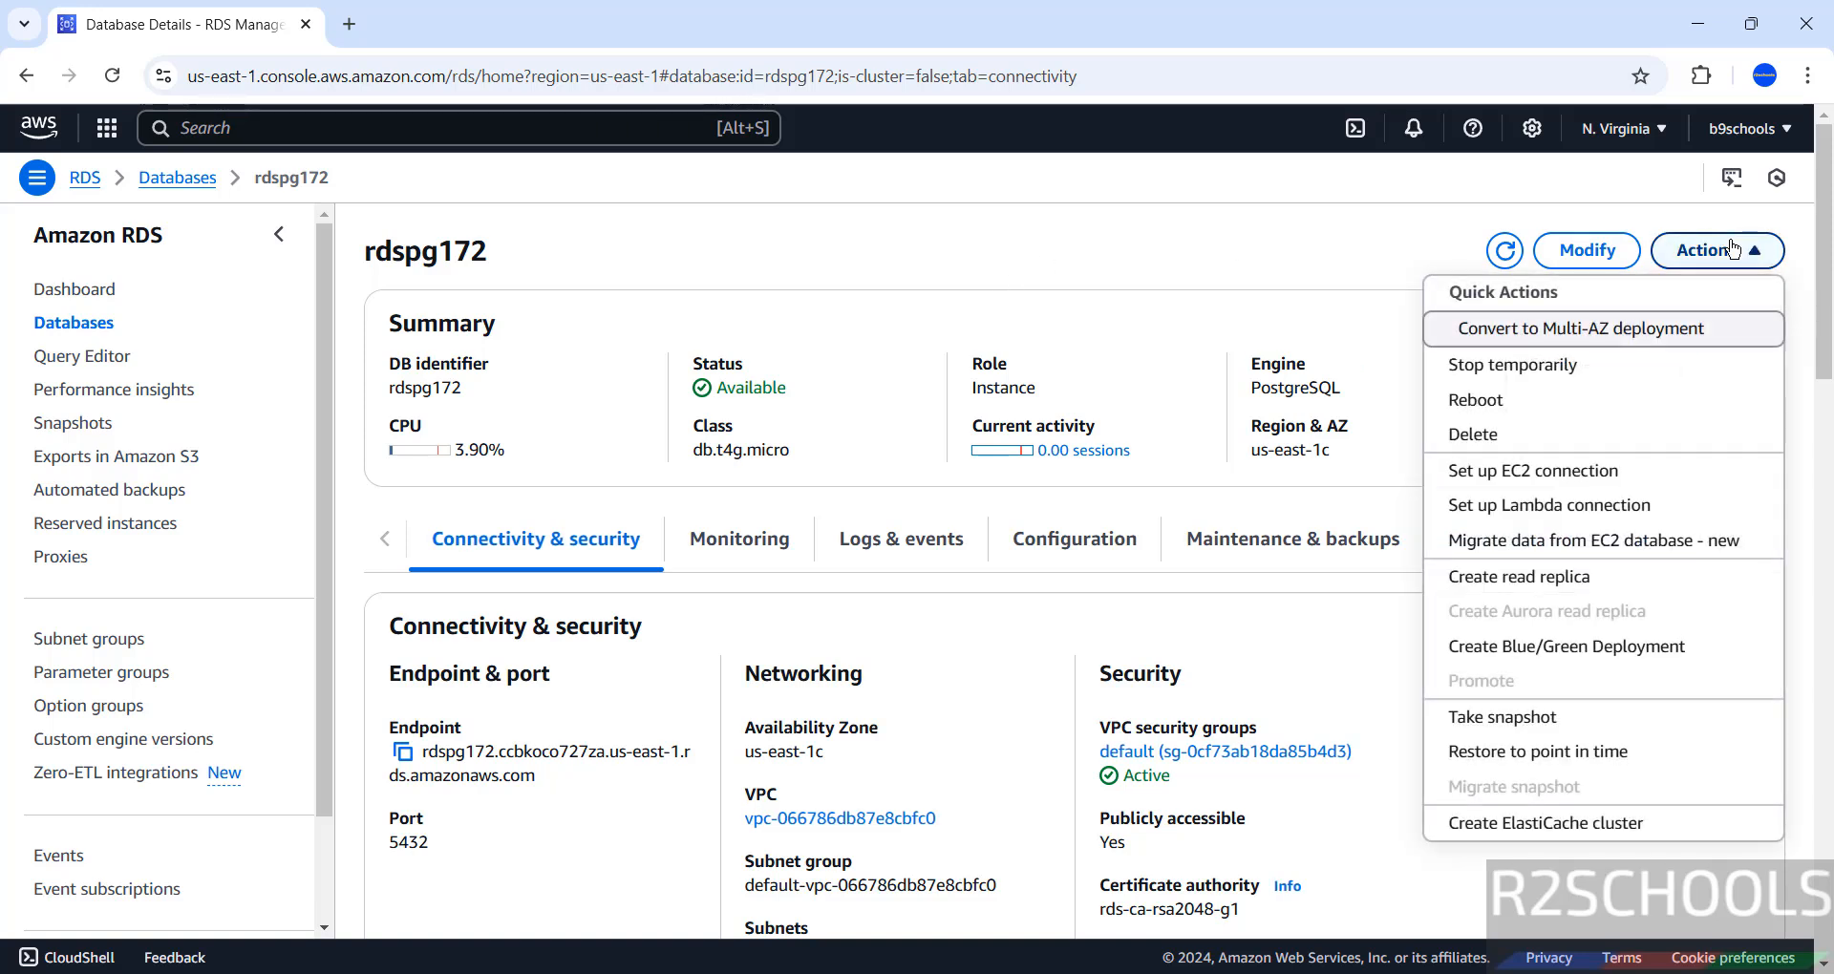
left_click(1531, 381)
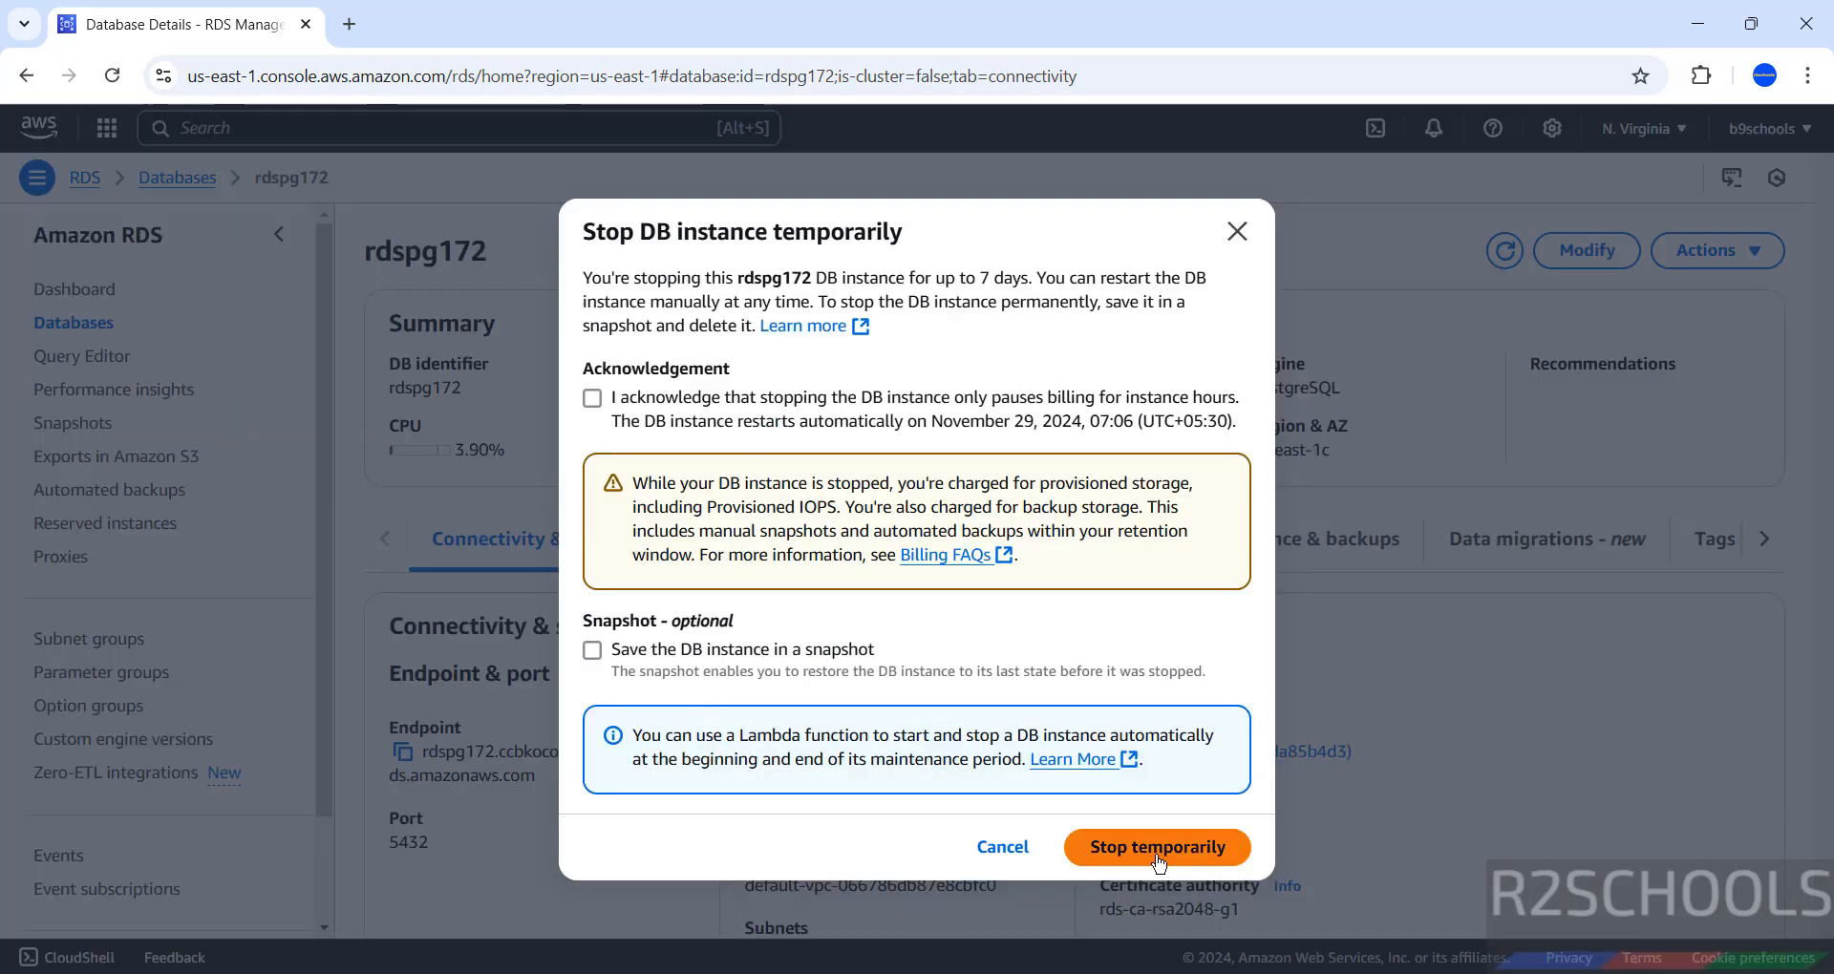
left_click(994, 852)
Open Actions > Delete, back out, and view the Configuration tab details.
left_click(1710, 250)
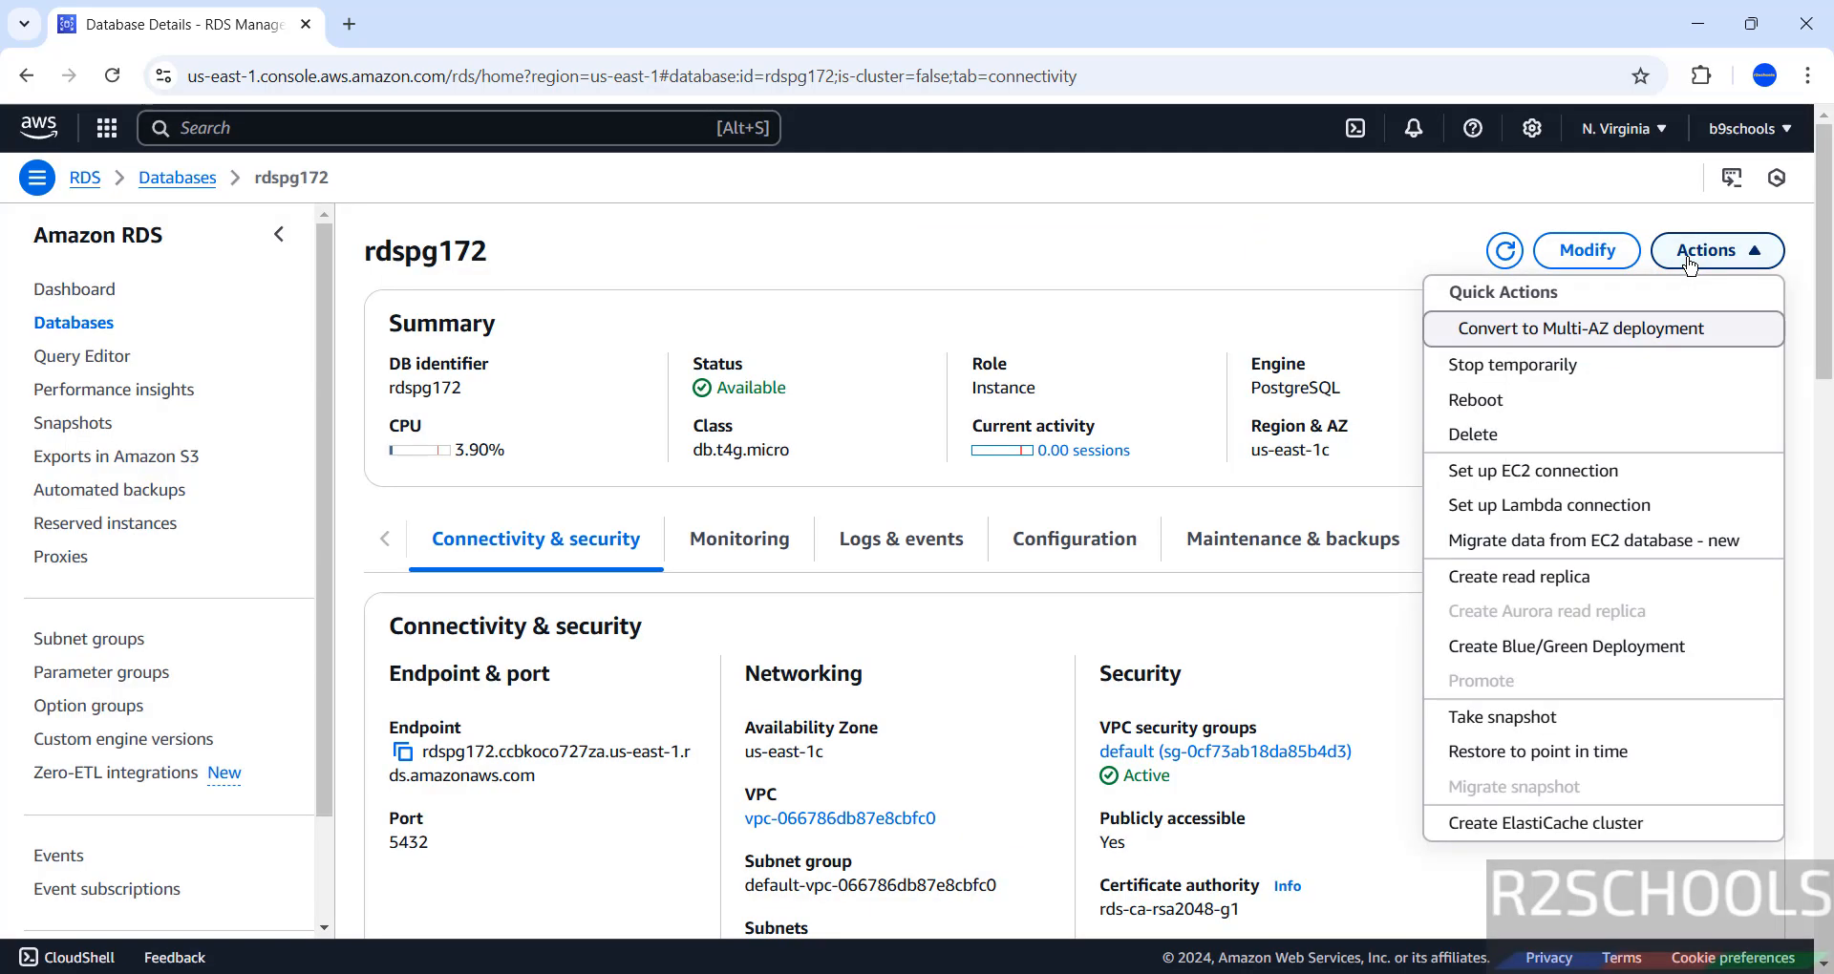
left_click(1512, 440)
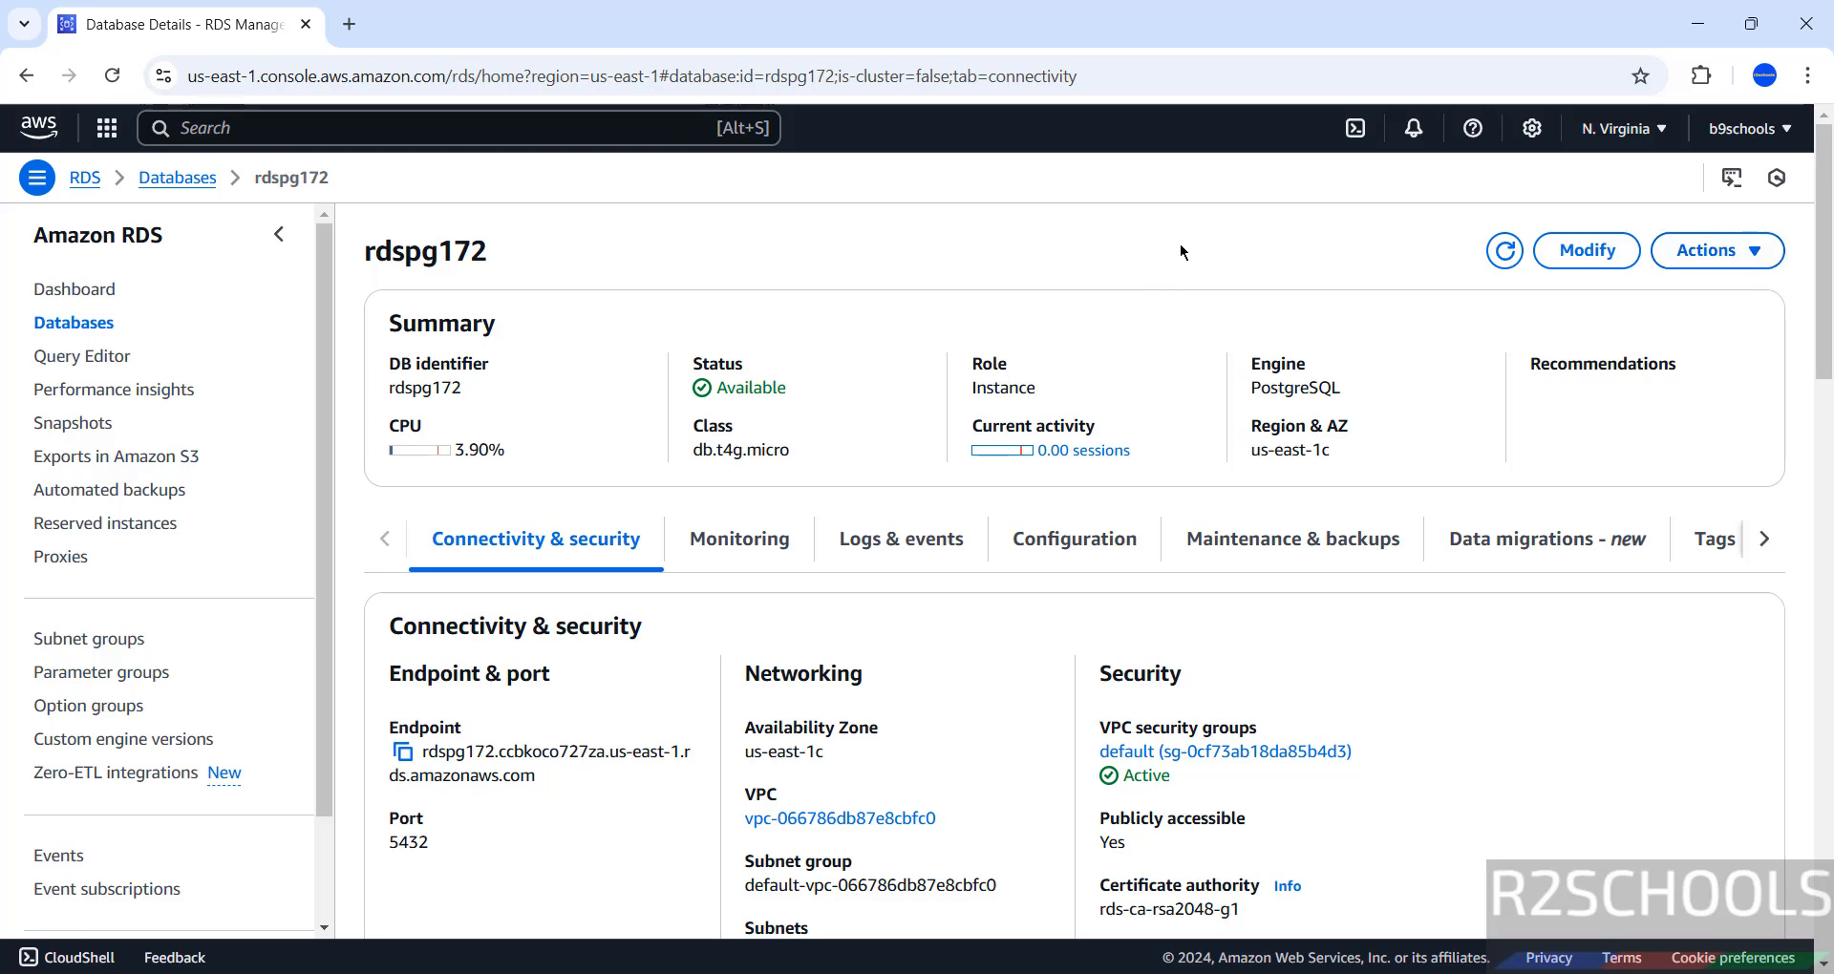
left_click(1075, 539)
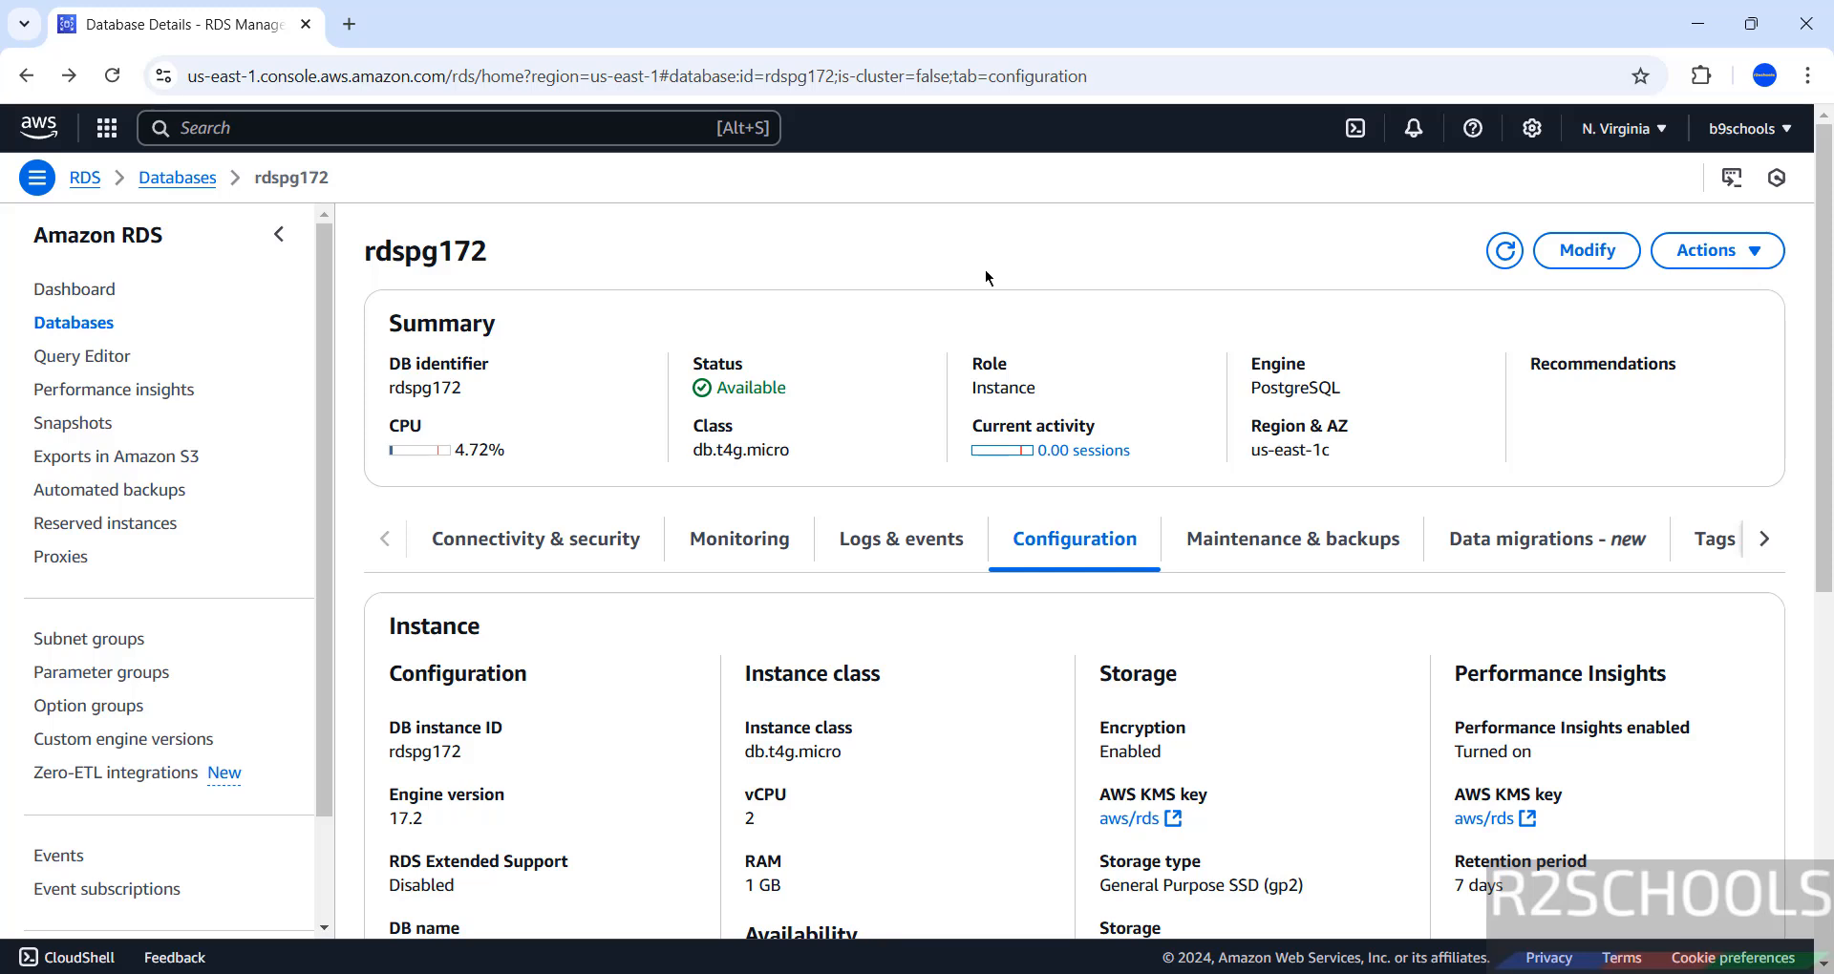